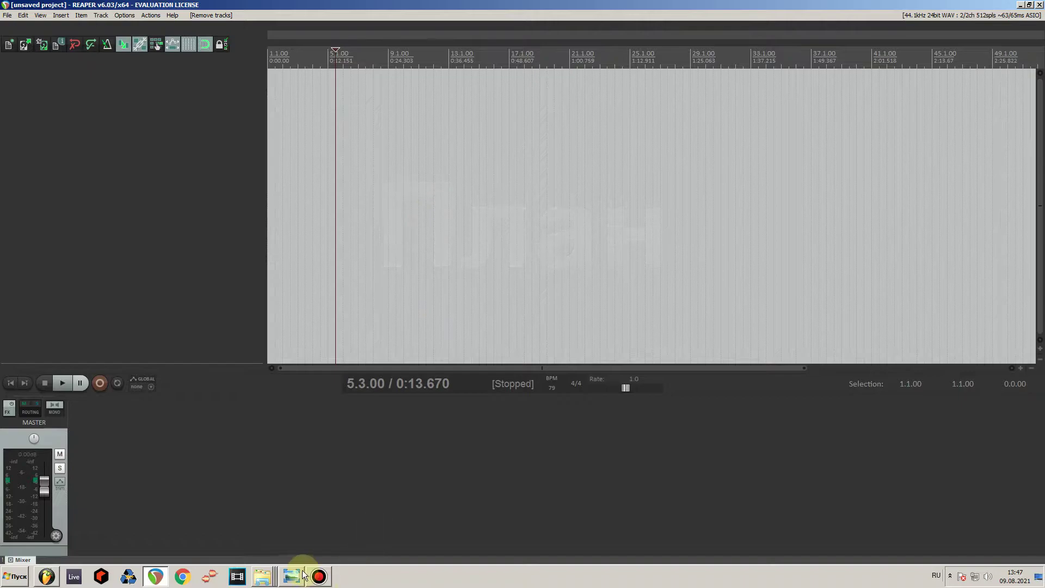
pyautogui.click(303, 575)
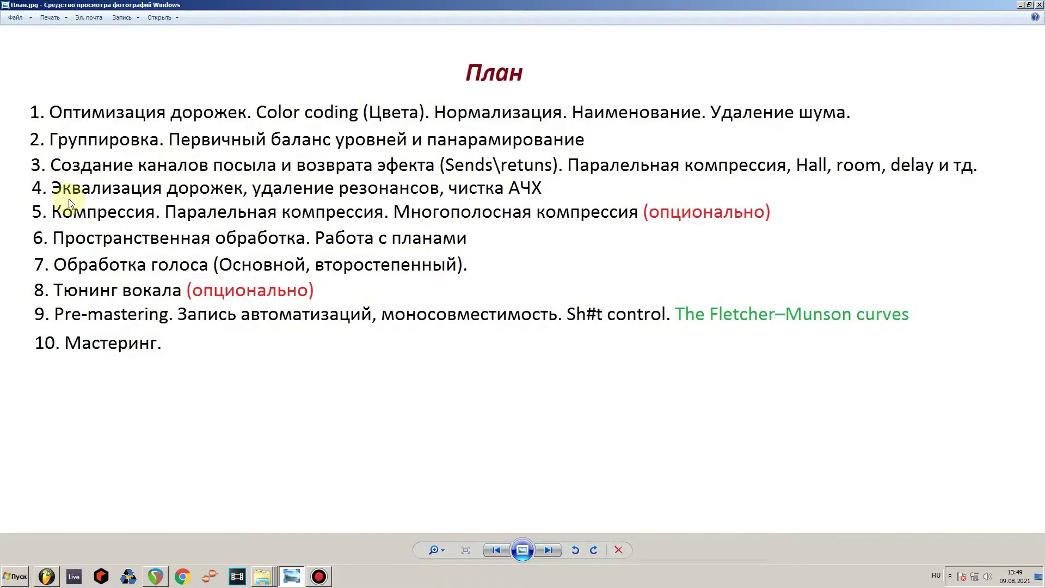
# Switch to REAPER and insert a marker at the very start of the empty project.
pyautogui.click(155, 575)
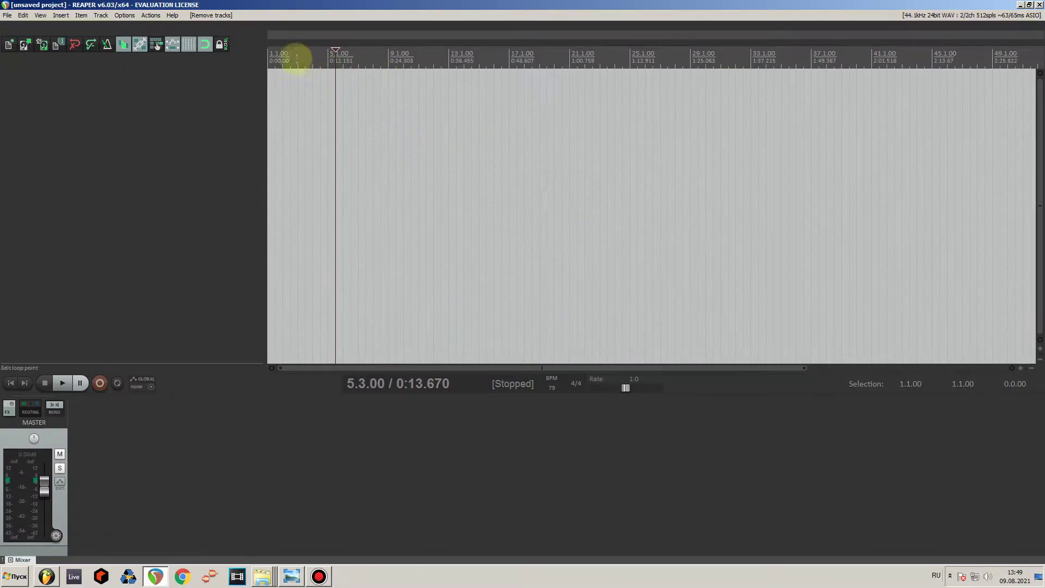
pyautogui.click(269, 60)
pyautogui.rightClick(269, 60)
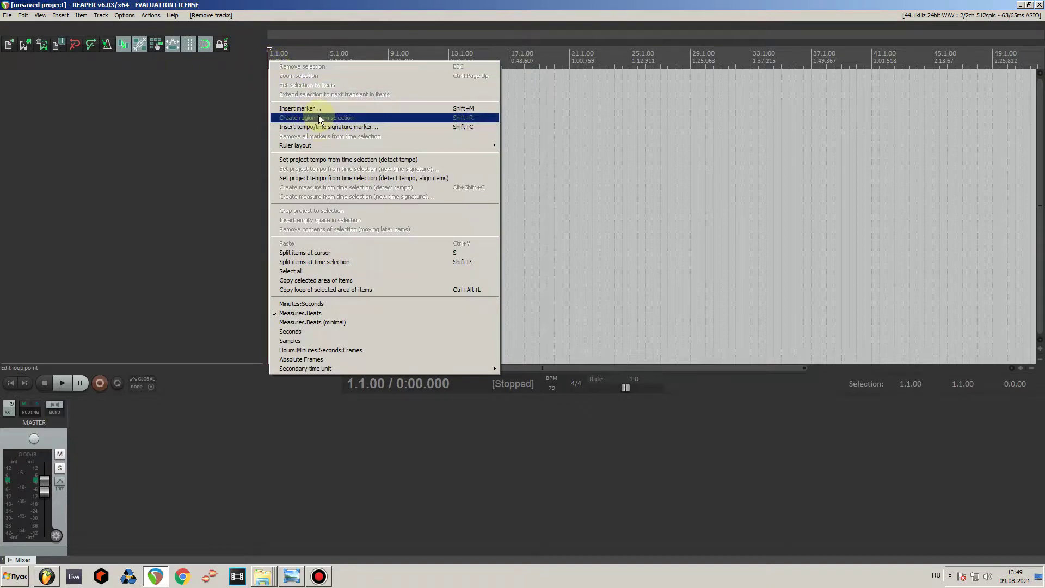
pyautogui.click(305, 106)
pyautogui.click(746, 343)
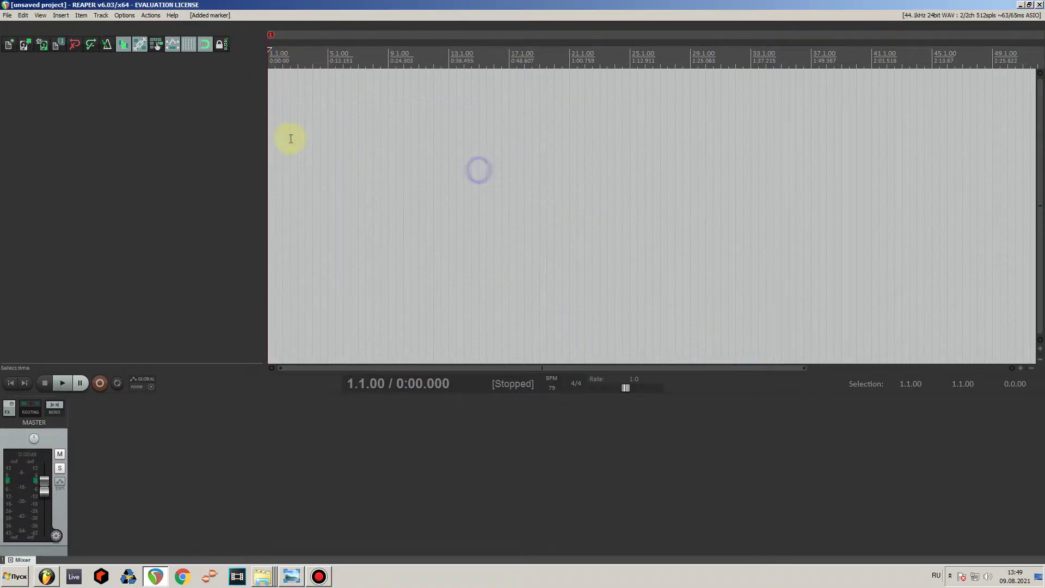
# Import all audio files from the "trackout clean instrumental" folder inside 34 prod onto separate tracks at the project start.
pyautogui.click(259, 578)
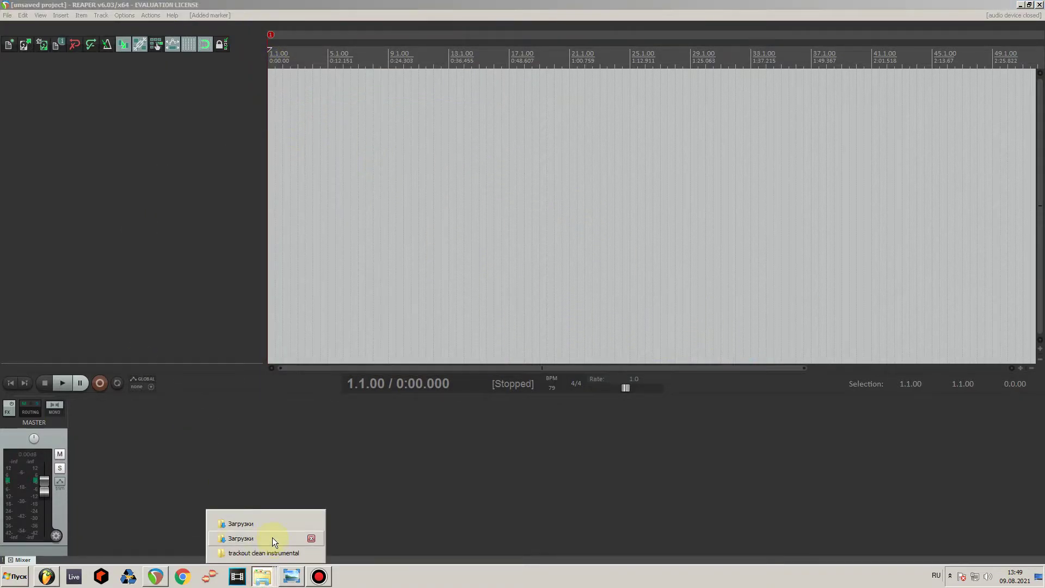
pyautogui.click(273, 537)
pyautogui.doubleClick(693, 279)
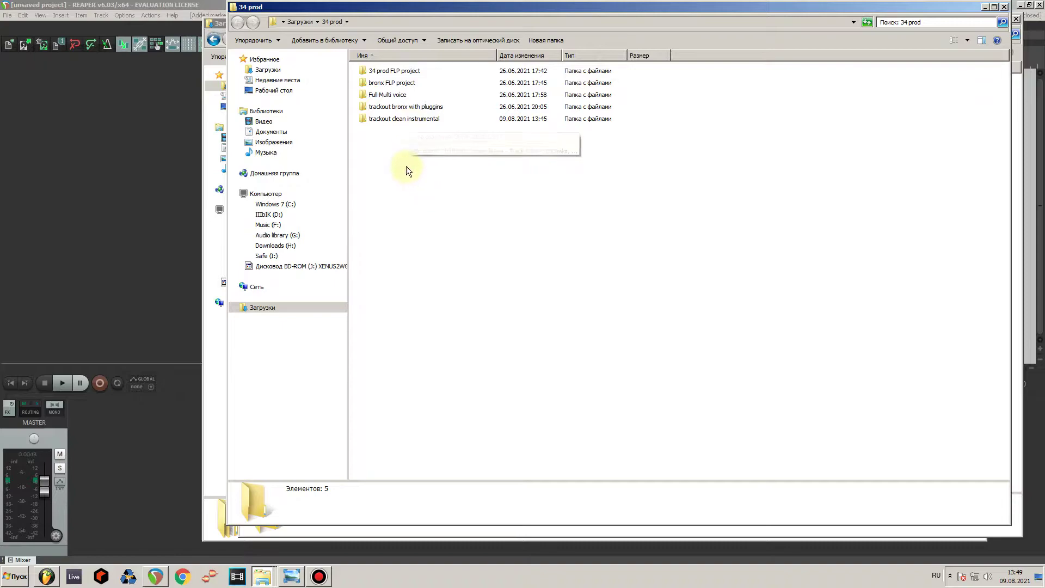
pyautogui.moveTo(373, 144); pyautogui.dragTo(584, 276)
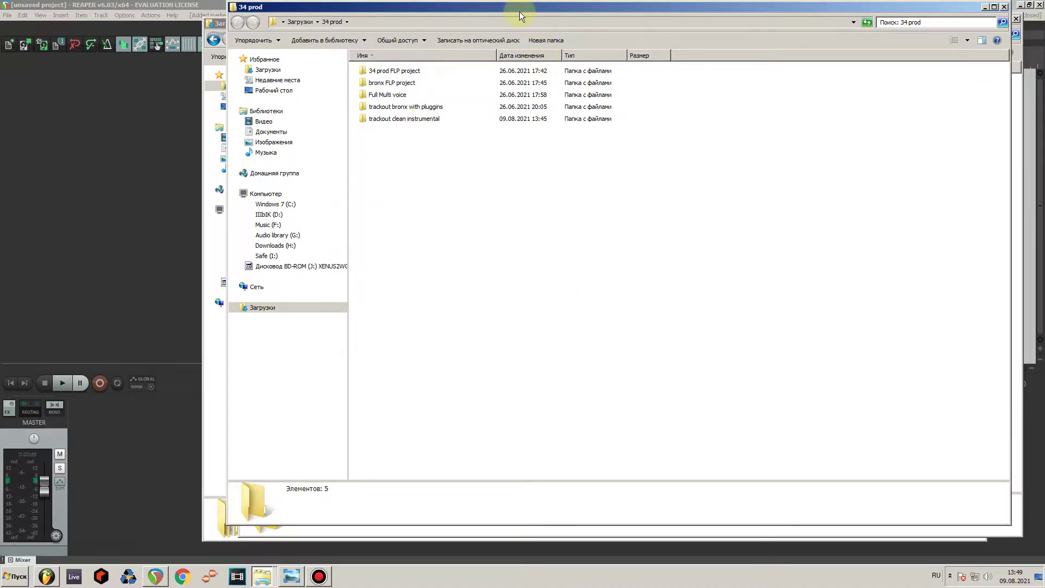
pyautogui.moveTo(433, 161); pyautogui.dragTo(550, 208)
pyautogui.doubleClick(388, 123)
pyautogui.moveTo(455, 337); pyautogui.dragTo(290, 100)
# Import the audio files numbered 1 to 6 from the 34 prod material onto separate new tracks below Snare.
pyautogui.moveTo(262, 576)
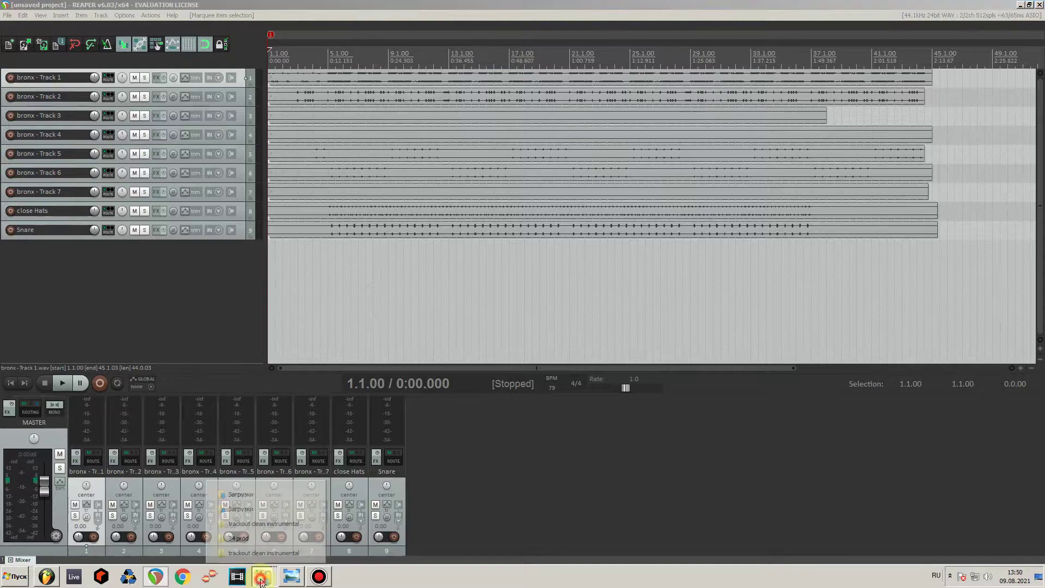
pyautogui.click(250, 538)
pyautogui.moveTo(439, 270); pyautogui.dragTo(297, 268)
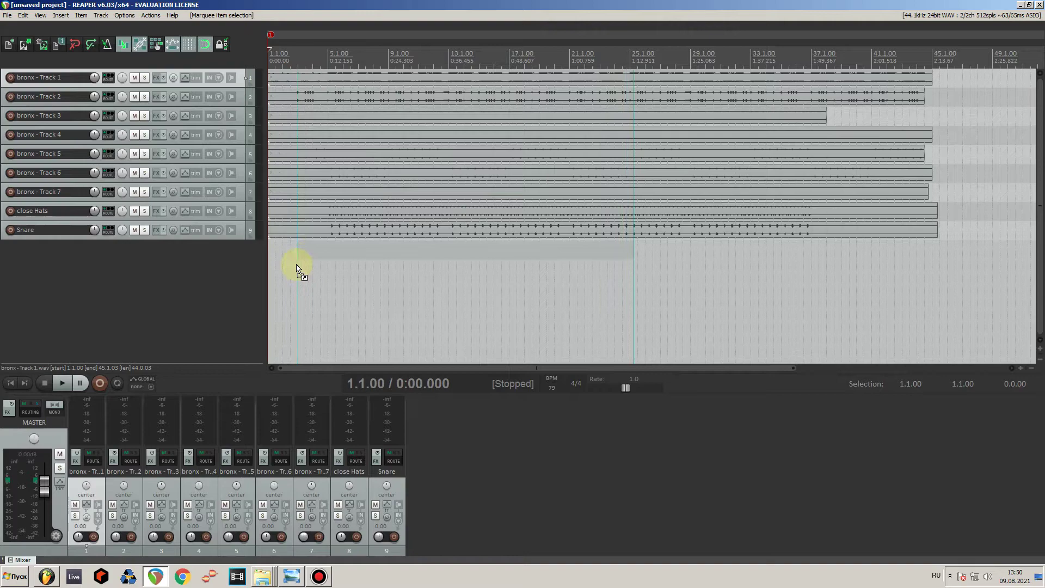
pyautogui.click(488, 297)
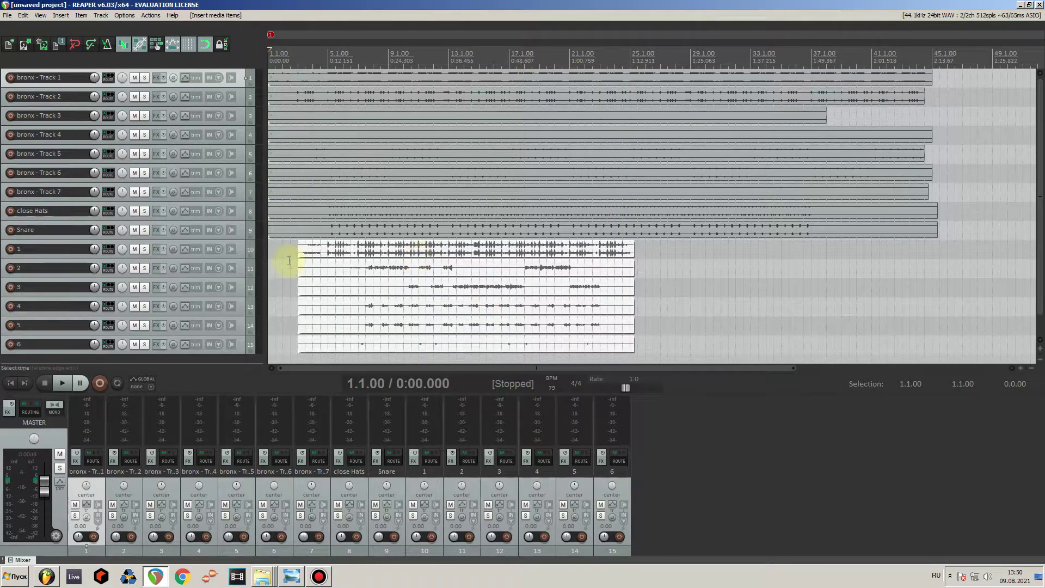
# Colour tracks 1 to 6 teal and move their audio items to the project start.
pyautogui.click(237, 254)
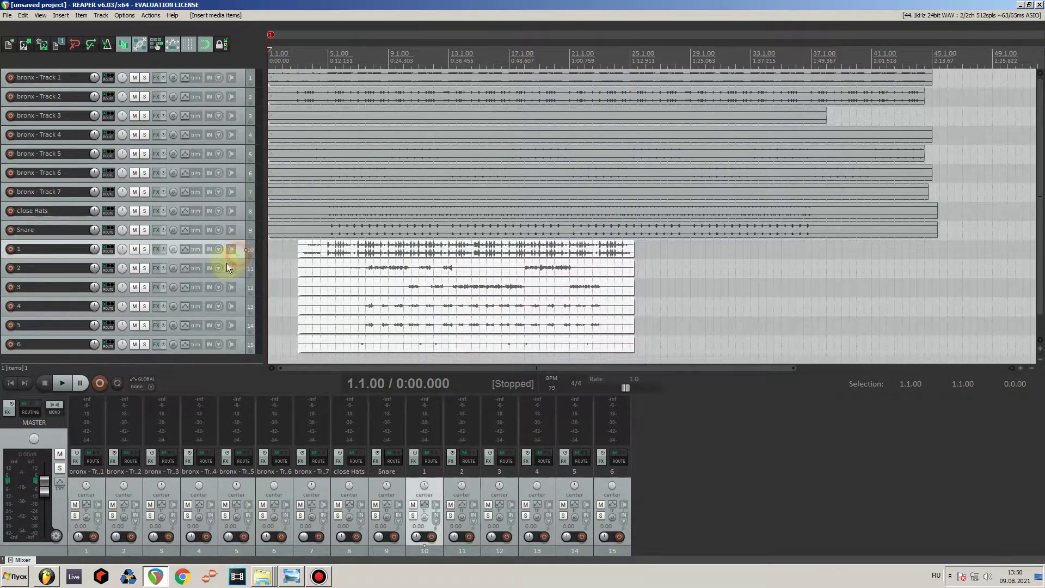
pyautogui.scroll(-1, 227, 263)
pyautogui.keyDown('shift'); pyautogui.click(239, 322); pyautogui.keyUp('shift')
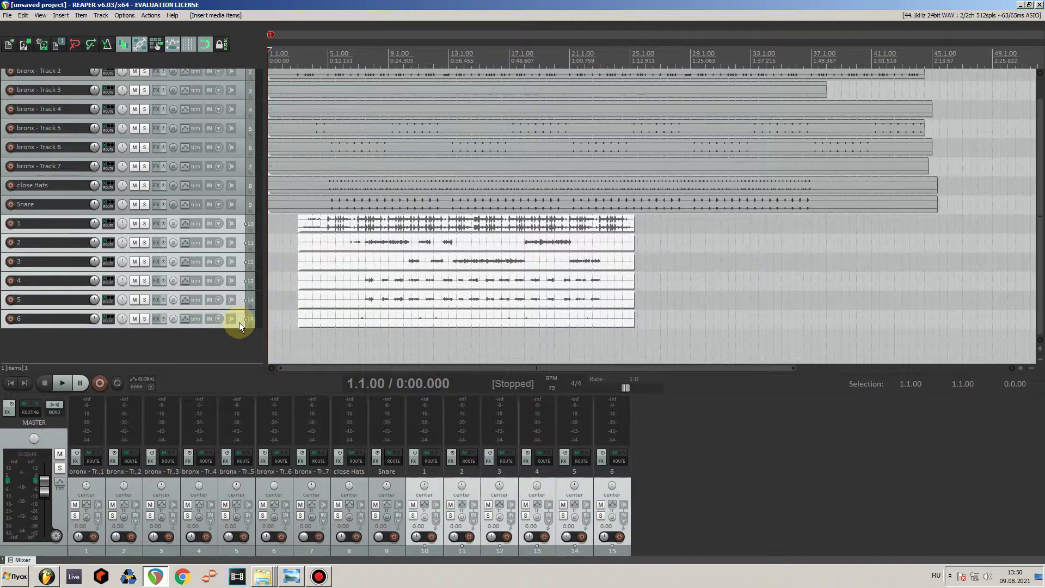
pyautogui.hotkey('shift', 'c')
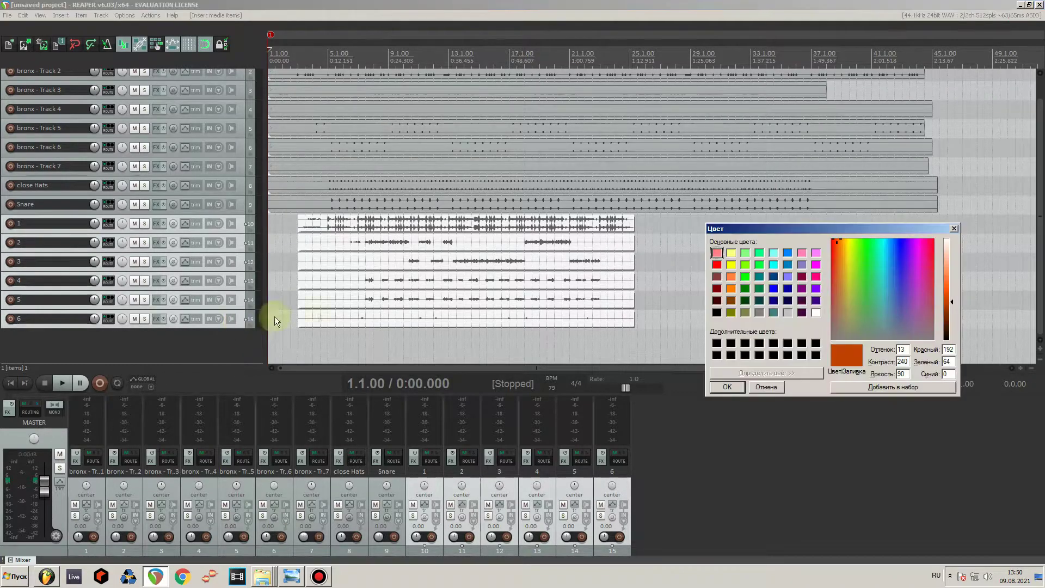
pyautogui.click(763, 277)
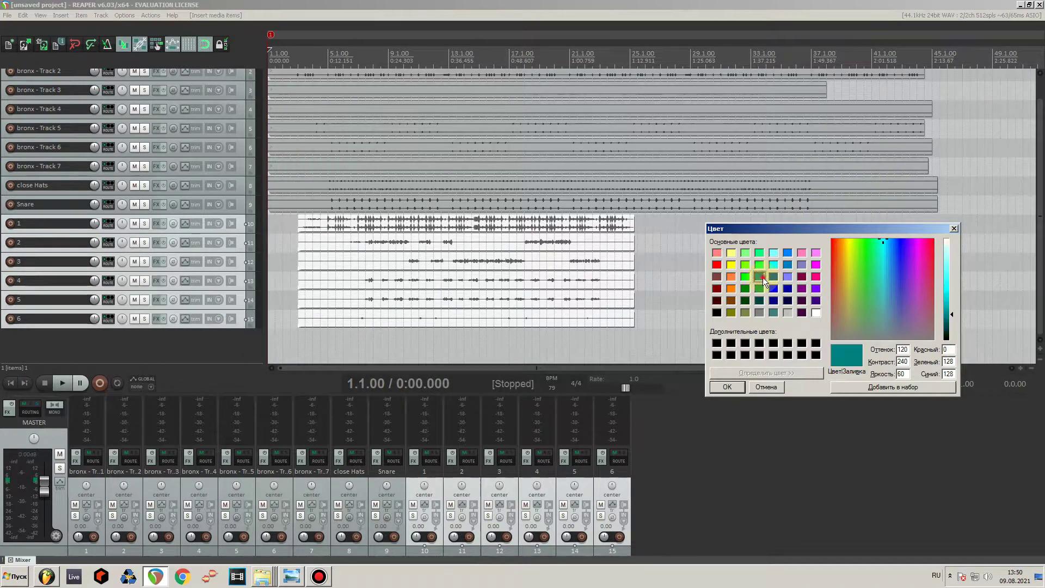
pyautogui.click(727, 386)
pyautogui.moveTo(705, 282); pyautogui.dragTo(707, 280)
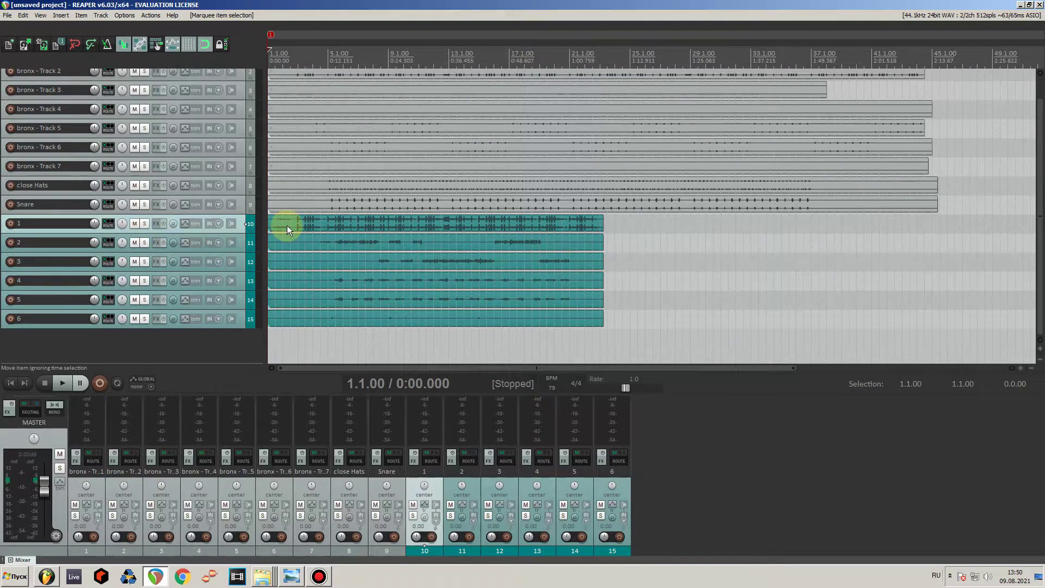
# Audition the teal track named 1 in solo and delete that track.
pyautogui.click(144, 224)
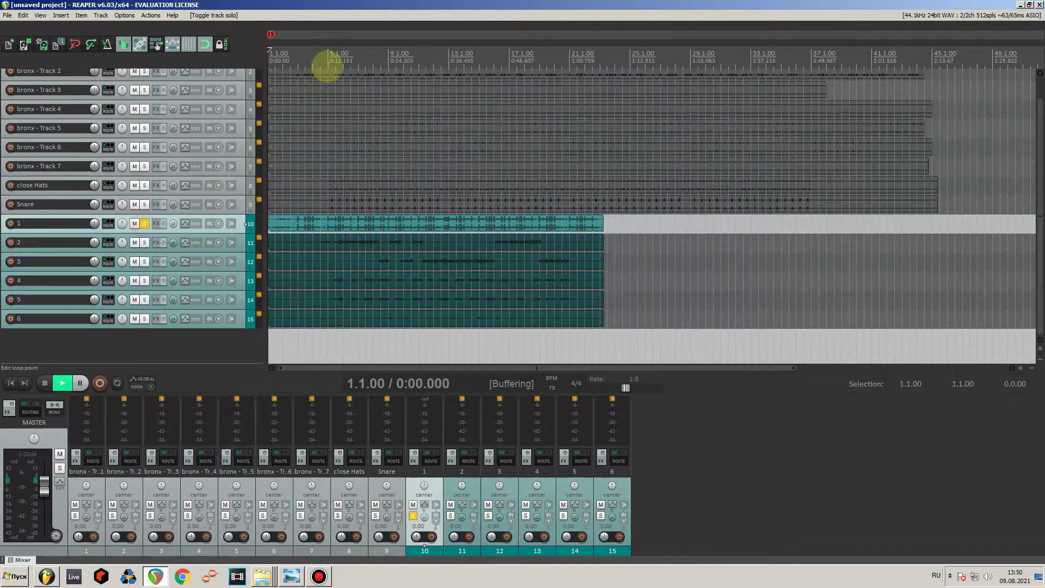
pyautogui.press('space')
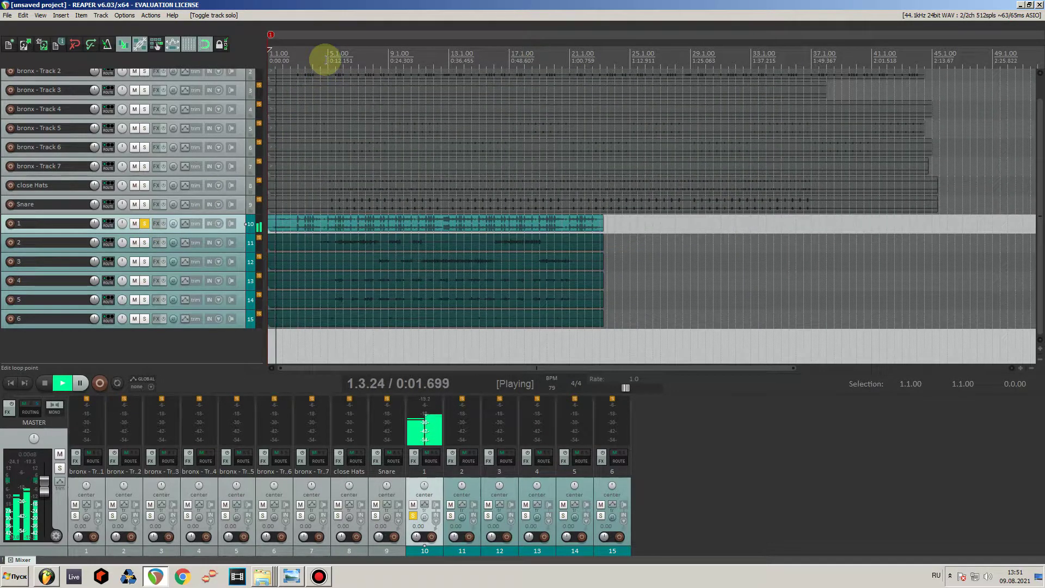
pyautogui.press('space')
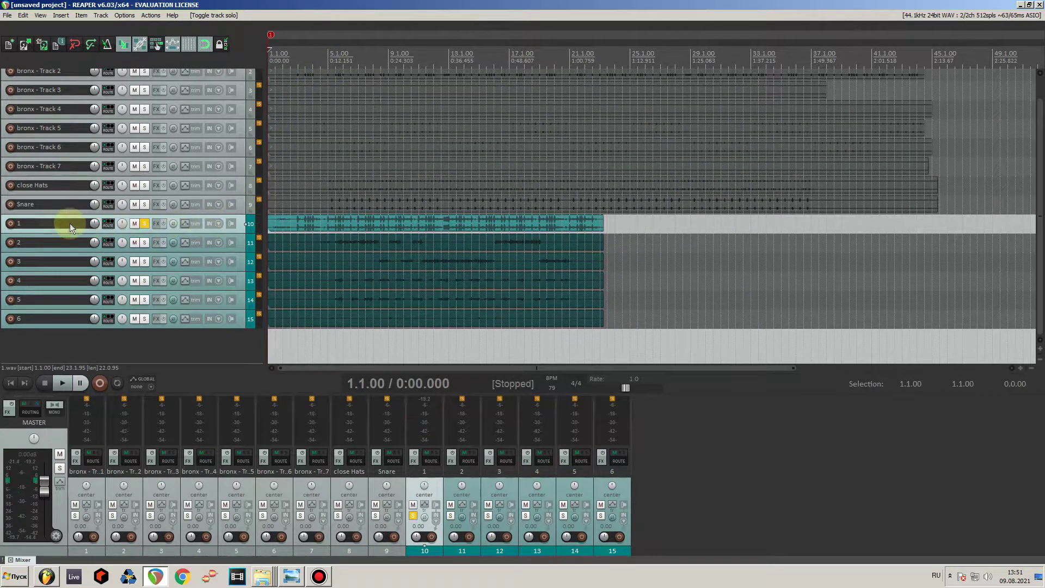
pyautogui.click(49, 223)
pyautogui.press('Delete')
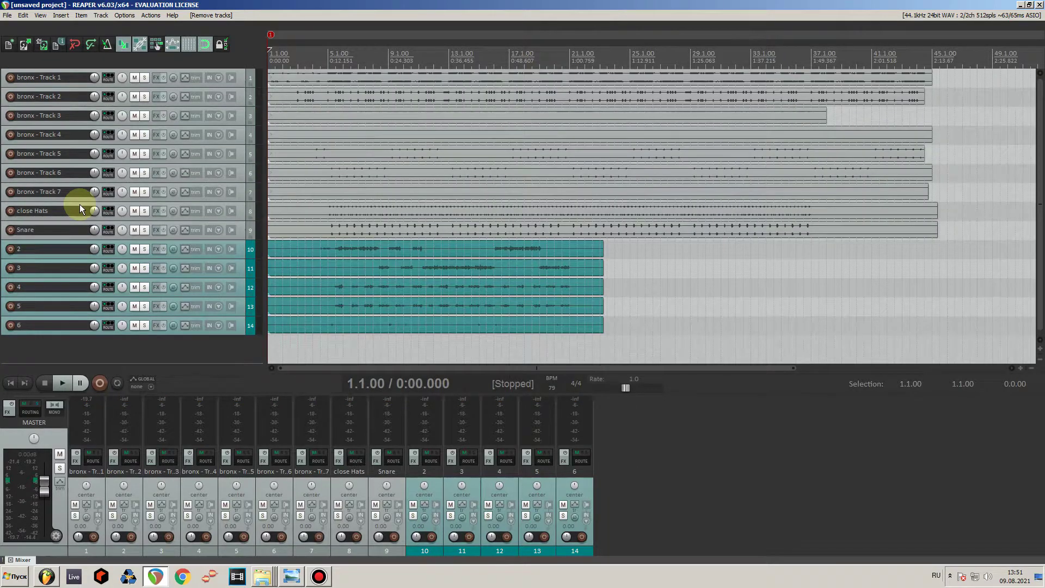
# Check the mixing plan in the open image План.jpg and return to REAPER.
pyautogui.click(291, 541)
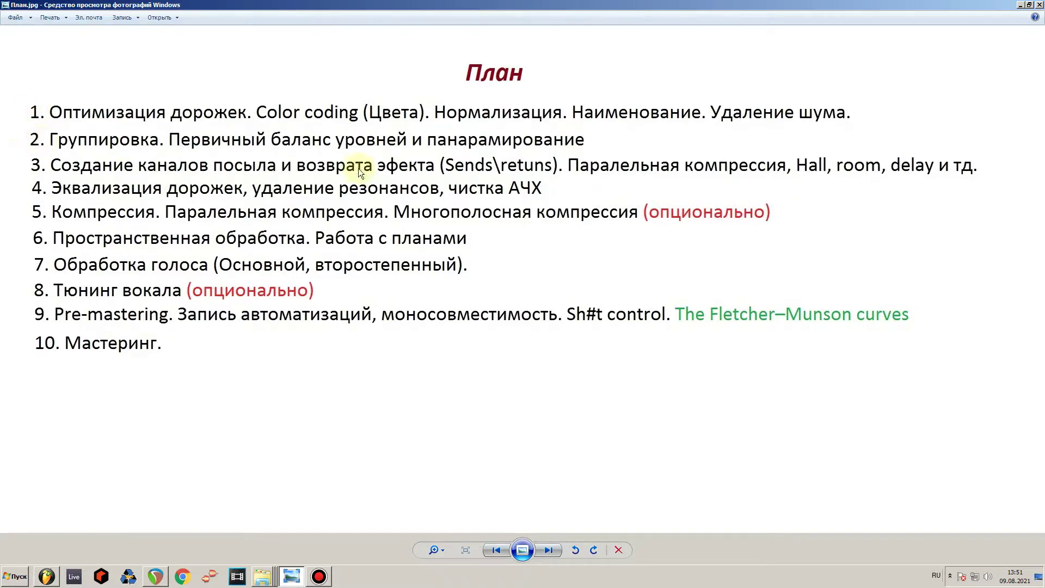
pyautogui.click(155, 576)
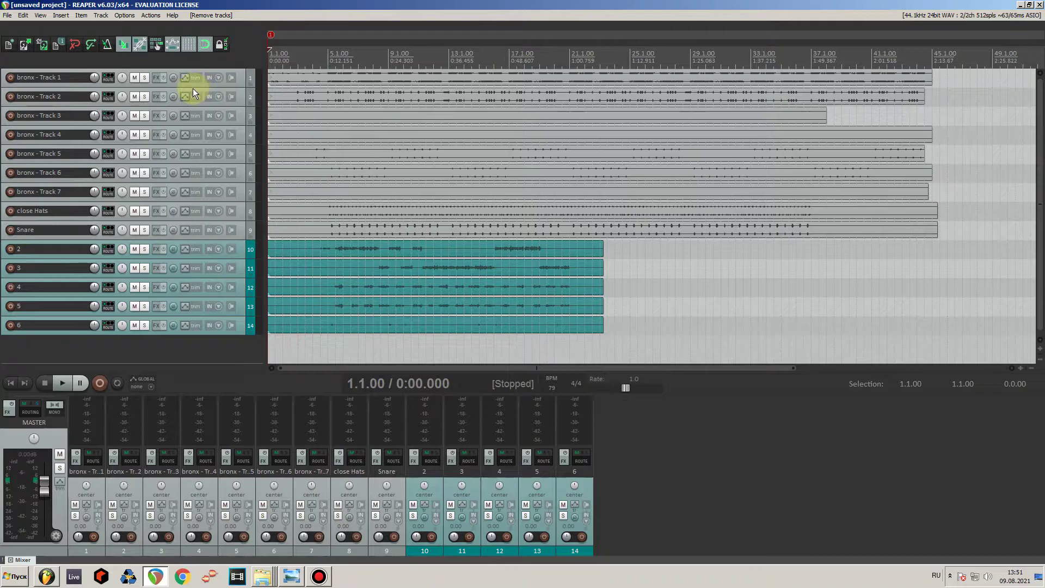
# Enlarge the bronx - Track 1 lane, solo the track and audition it from bar 5.
pyautogui.moveTo(176, 87); pyautogui.dragTo(175, 180)
pyautogui.click(320, 55)
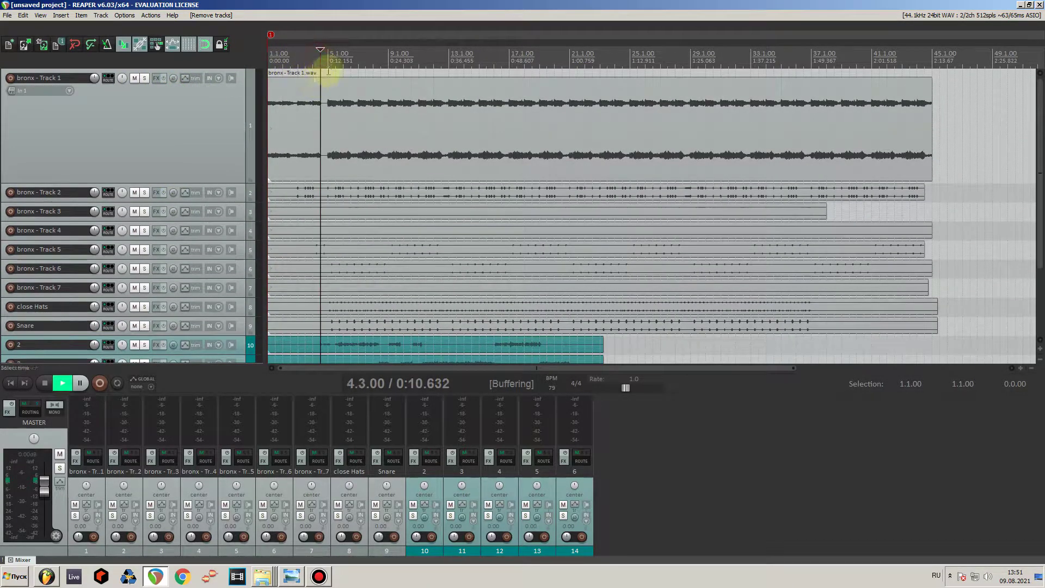
pyautogui.click(327, 58)
pyautogui.press('space')
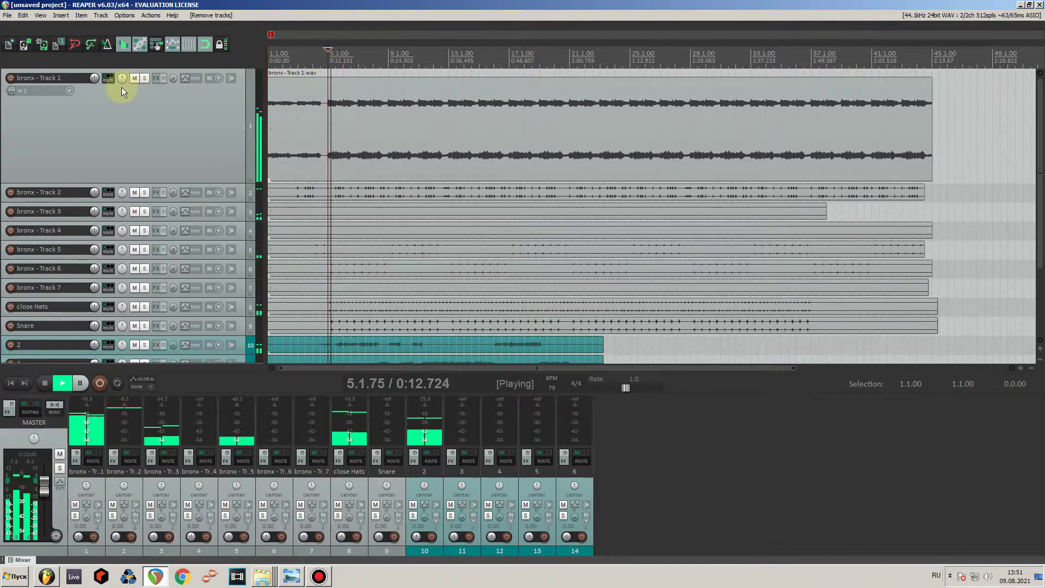
pyautogui.press('space')
pyautogui.click(144, 77)
pyautogui.scroll(-1, 153, 140)
pyautogui.scroll(1, 154, 140)
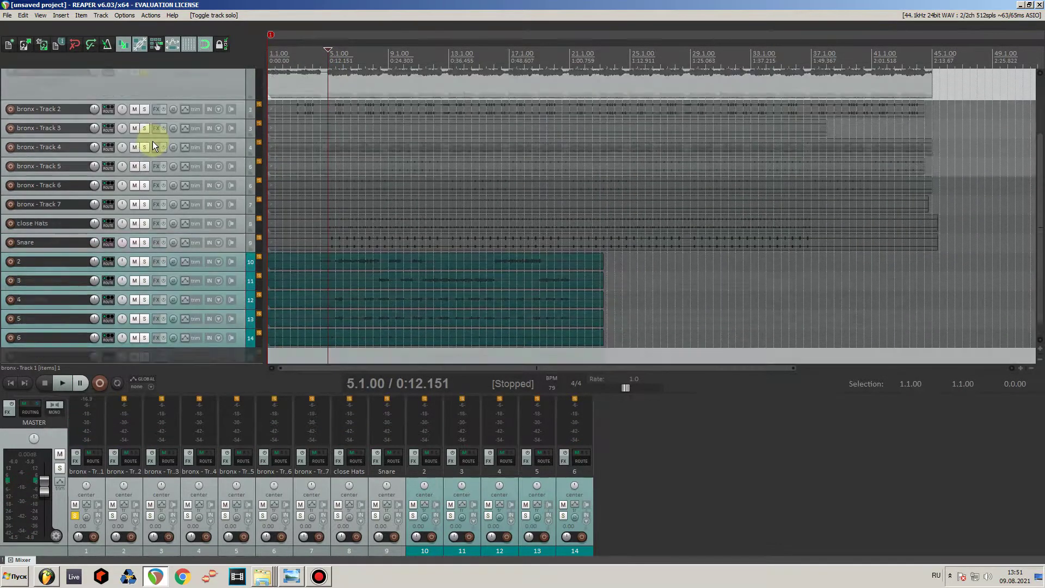
pyautogui.press('space')
pyautogui.press('space')
# Rename bronx - Track 1 as Sample.
pyautogui.doubleClick(51, 78)
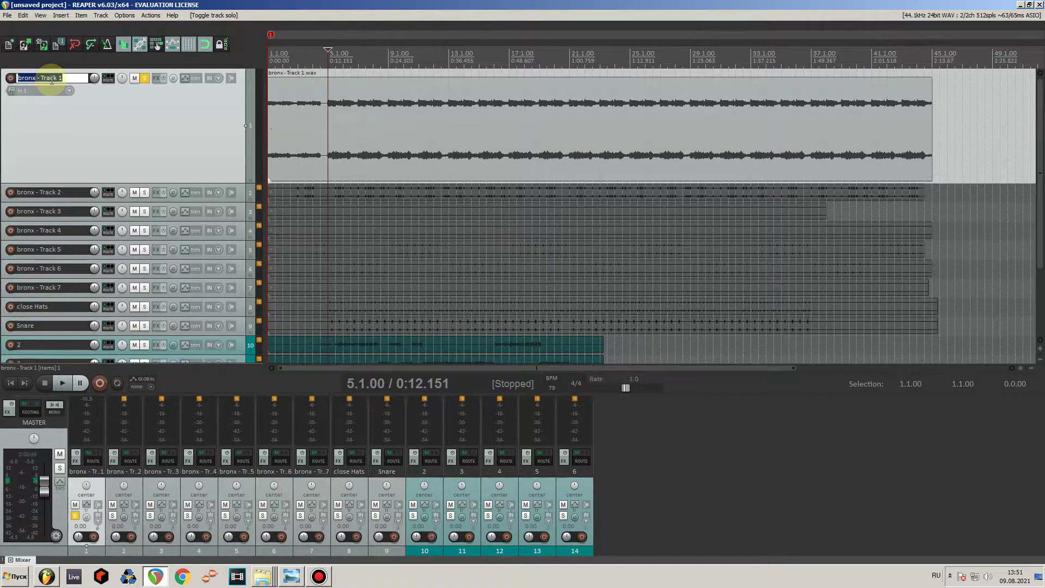
pyautogui.write('ыфьзду')
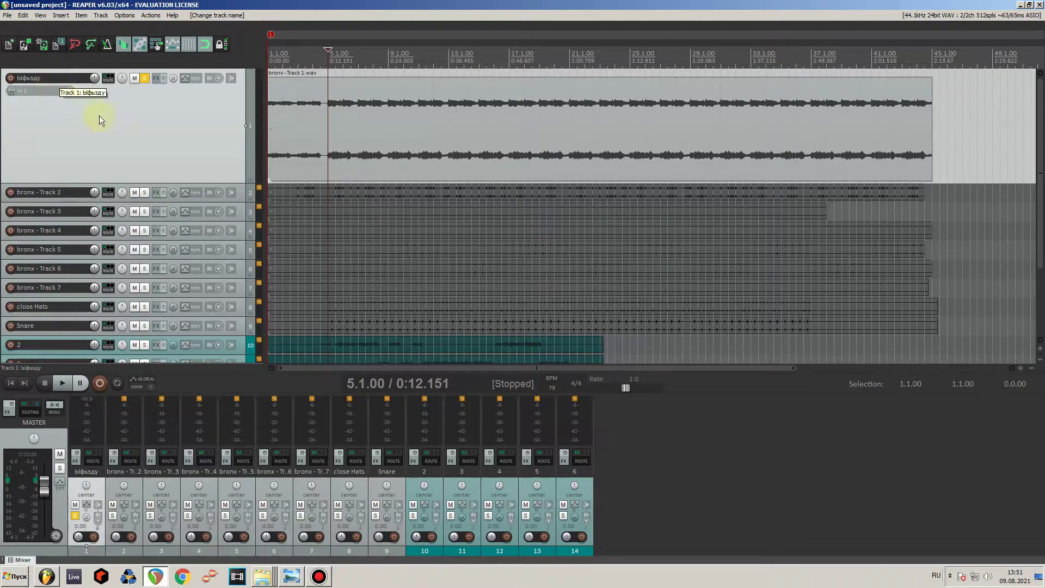
pyautogui.doubleClick(57, 79)
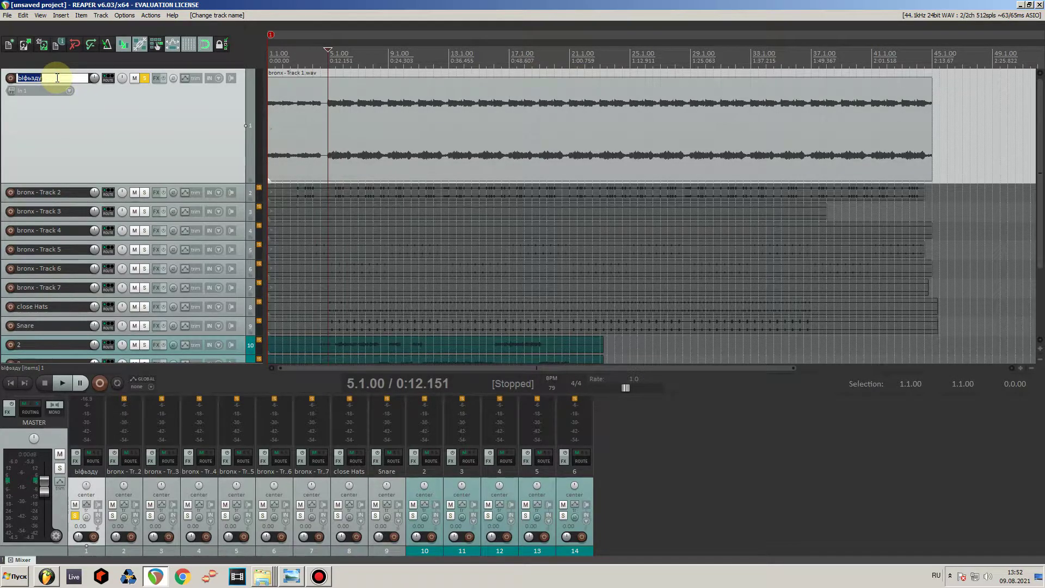
pyautogui.hotkey('alt', 'shift')
pyautogui.write('Sample')
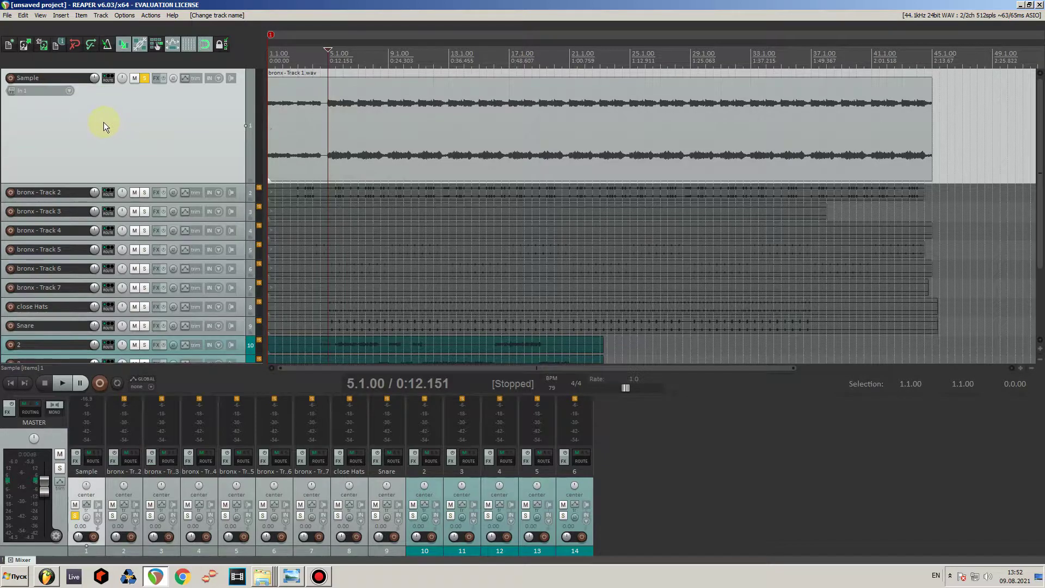
# Enlarge the bronx - Track 2 lane and audition it in solo, turning off solo on the Sample track.
pyautogui.moveTo(96, 202); pyautogui.dragTo(106, 303)
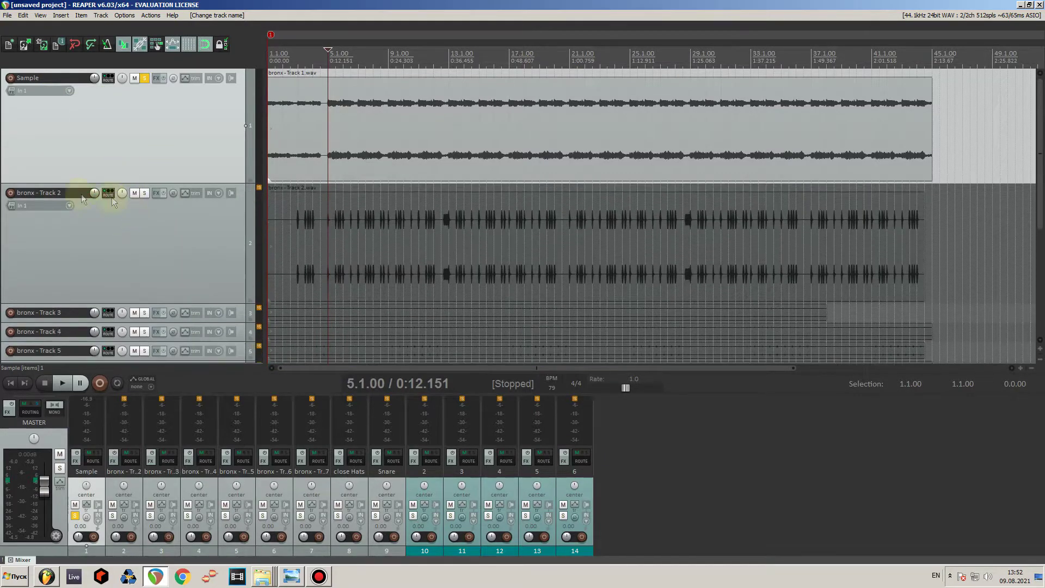
pyautogui.click(145, 193)
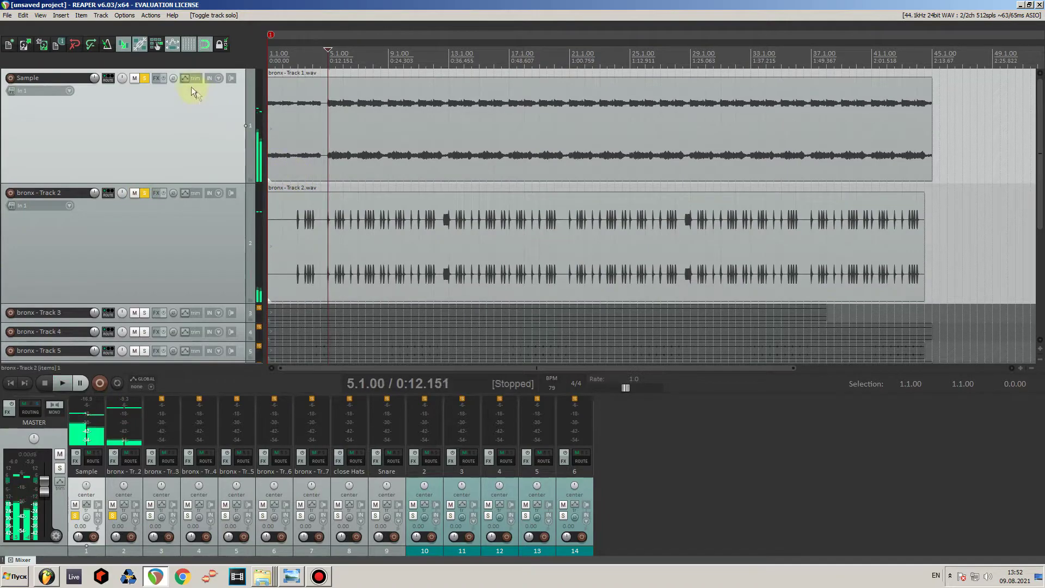
pyautogui.click(145, 78)
pyautogui.scroll(-1, 152, 191)
pyautogui.scroll(-1, 151, 192)
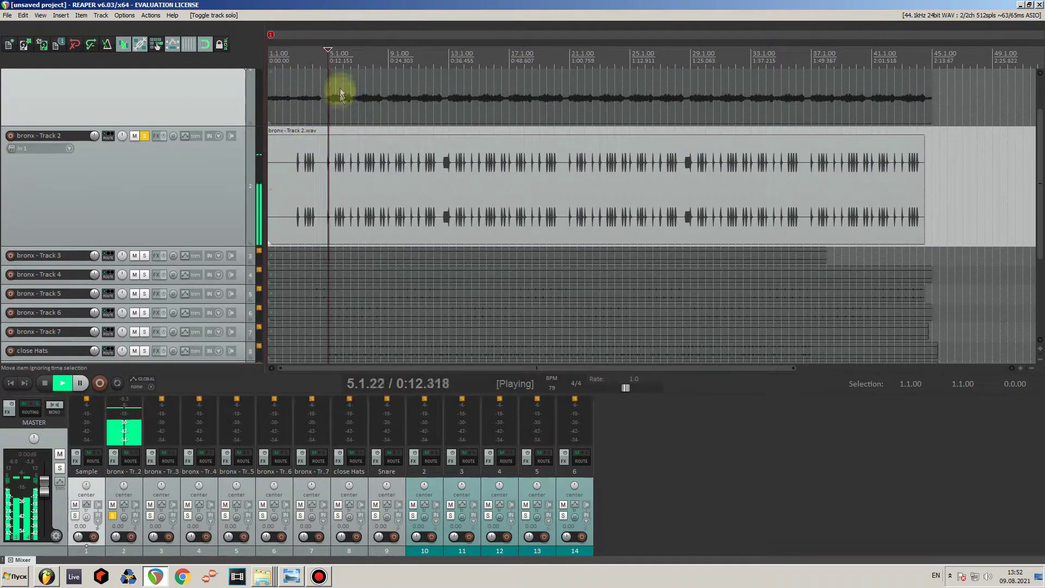
# Rename bronx - Track 2 as Kick.
pyautogui.doubleClick(49, 135)
pyautogui.write('K')
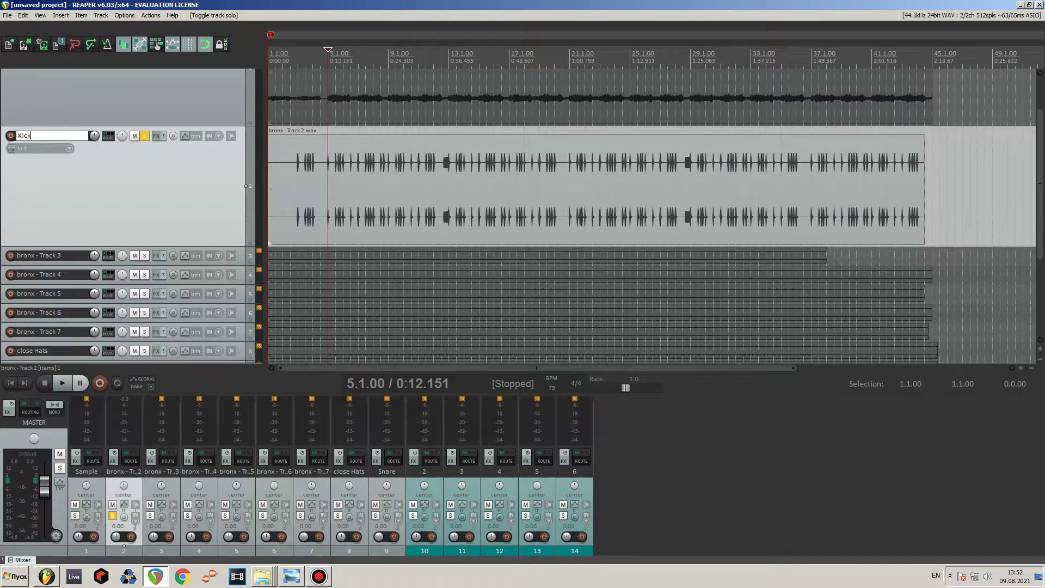
pyautogui.write('ick')
pyautogui.press('Return')
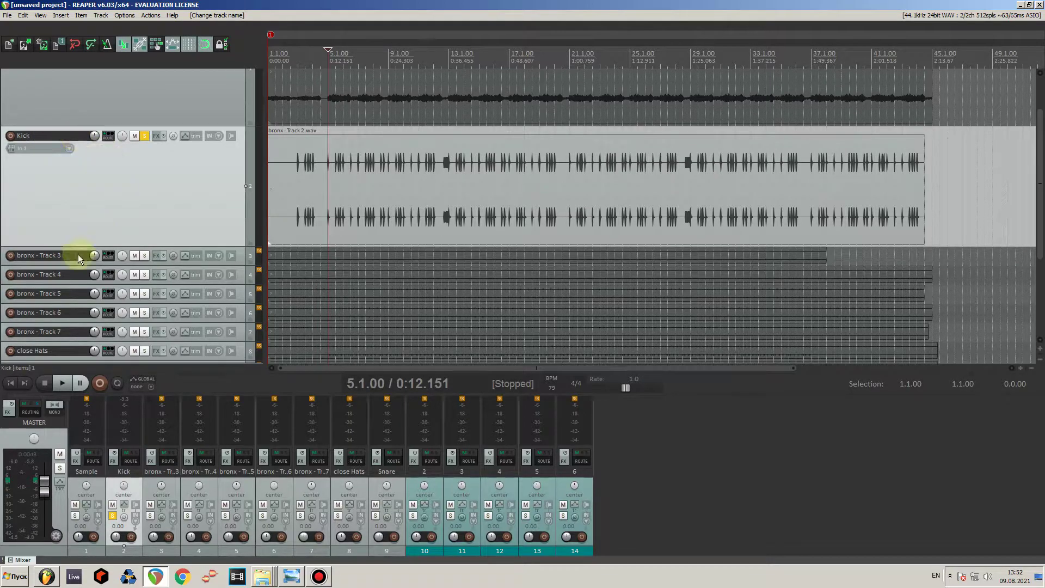
# Enlarge the bronx - Track 3 lane, solo the track and audition it from bar 13.
pyautogui.click(144, 256)
pyautogui.moveTo(169, 265); pyautogui.dragTo(179, 342)
pyautogui.click(464, 70)
pyautogui.scroll(4, 464, 69)
pyautogui.click(610, 70)
pyautogui.press('space')
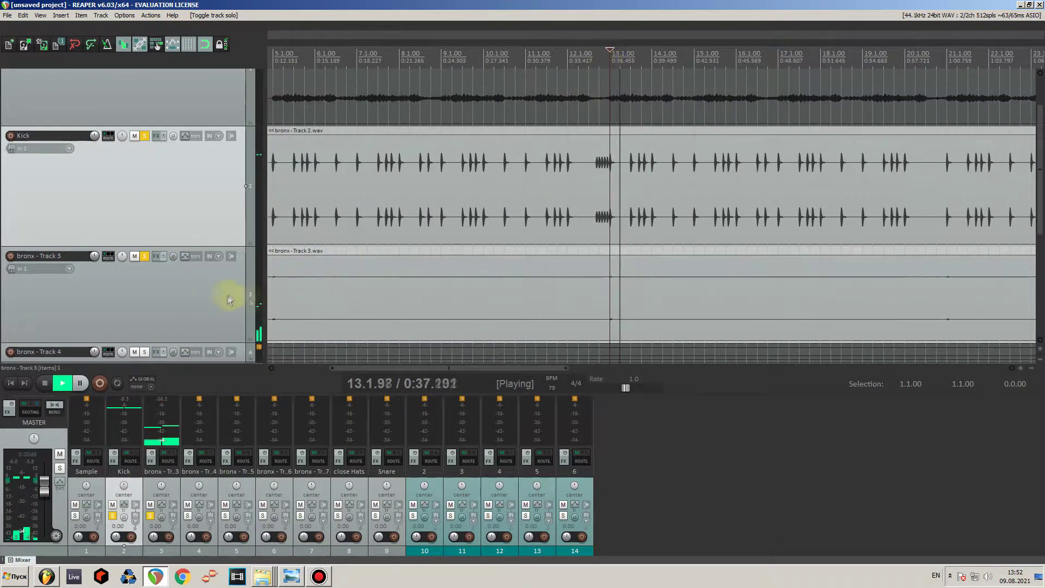
pyautogui.press('space')
# Rename bronx - Track 3 as Crash.
pyautogui.doubleClick(55, 256)
pyautogui.write('Crash')
pyautogui.press('Return')
# Normalize the audio item on the Crash track and place the edit cursor at 12.4.00.
pyautogui.doubleClick(452, 295)
pyautogui.click(415, 303)
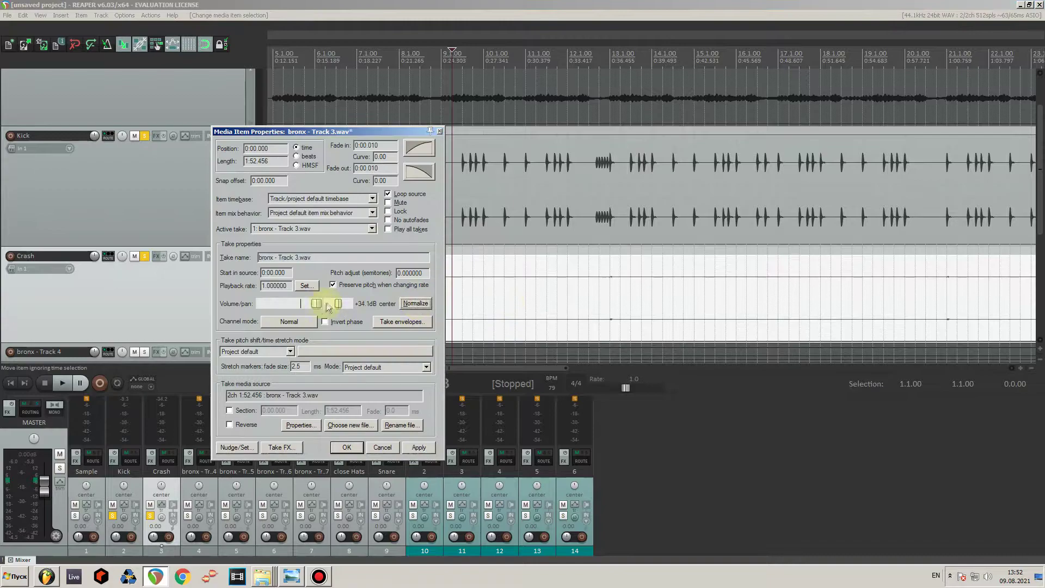
pyautogui.click(418, 447)
pyautogui.click(346, 447)
pyautogui.click(598, 54)
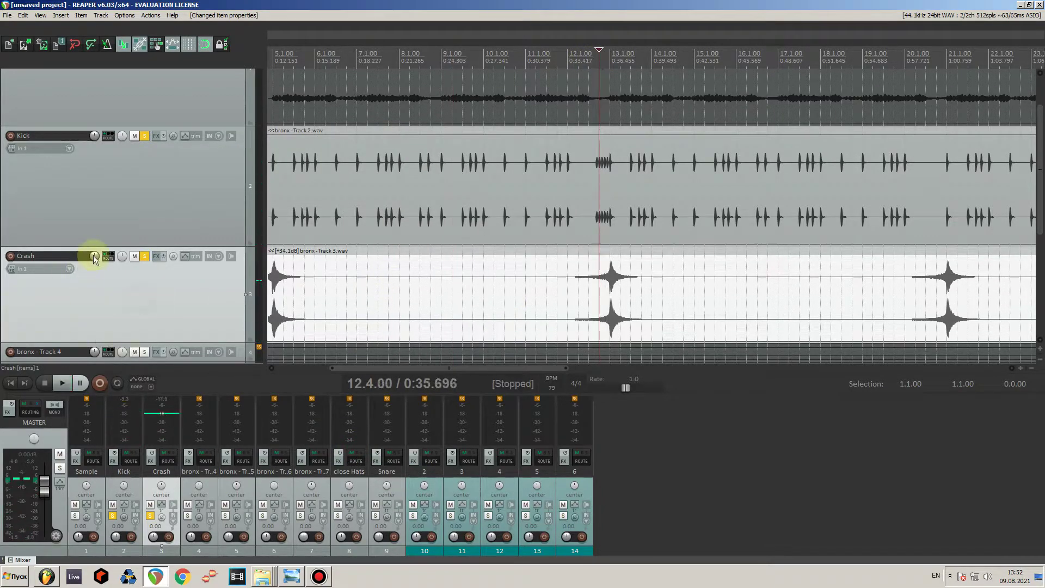
# Lower the Crash track's volume to about -7.09 dB and play it back briefly.
pyautogui.moveTo(93, 256); pyautogui.dragTo(98, 271)
pyautogui.press('space')
# Solo only bronx - Track 4 and audition it from 4.4.00.
pyautogui.press('space')
# Enlarge the bronx - Track 4 lane and place the edit cursor at 4.4.00.
pyautogui.scroll(-3, 103, 261)
pyautogui.moveTo(103, 228); pyautogui.dragTo(164, 342)
pyautogui.click(144, 219)
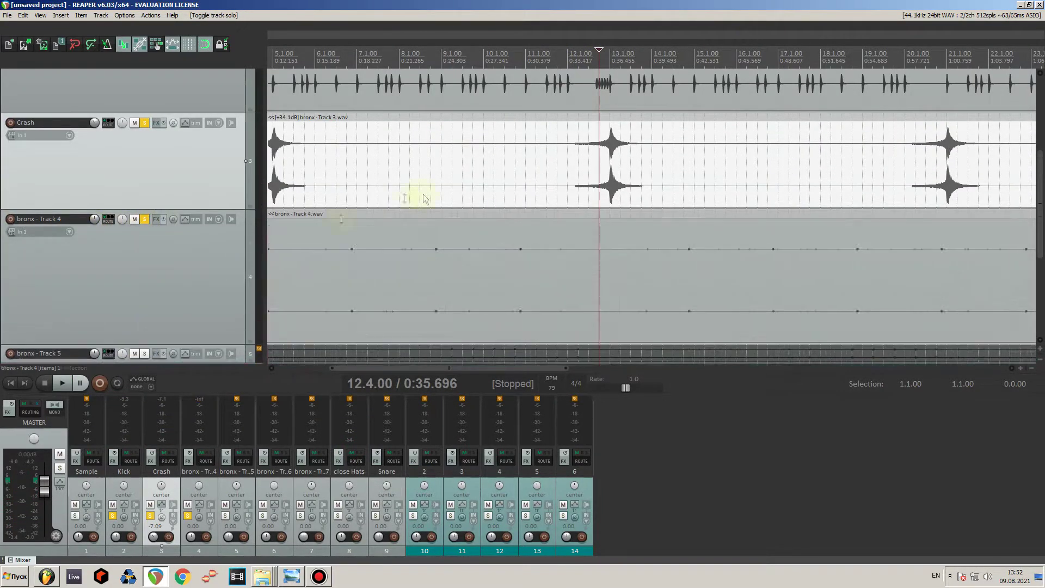
pyautogui.scroll(-3, 425, 198)
pyautogui.click(342, 204)
pyautogui.scroll(5, 425, 205)
pyautogui.click(604, 210)
pyautogui.click(581, 210)
pyautogui.click(145, 219)
pyautogui.keyDown('ctrl'); pyautogui.keyDown('alt'); pyautogui.click(145, 220); pyautogui.keyUp('alt'); pyautogui.keyUp('ctrl')
pyautogui.press('space')
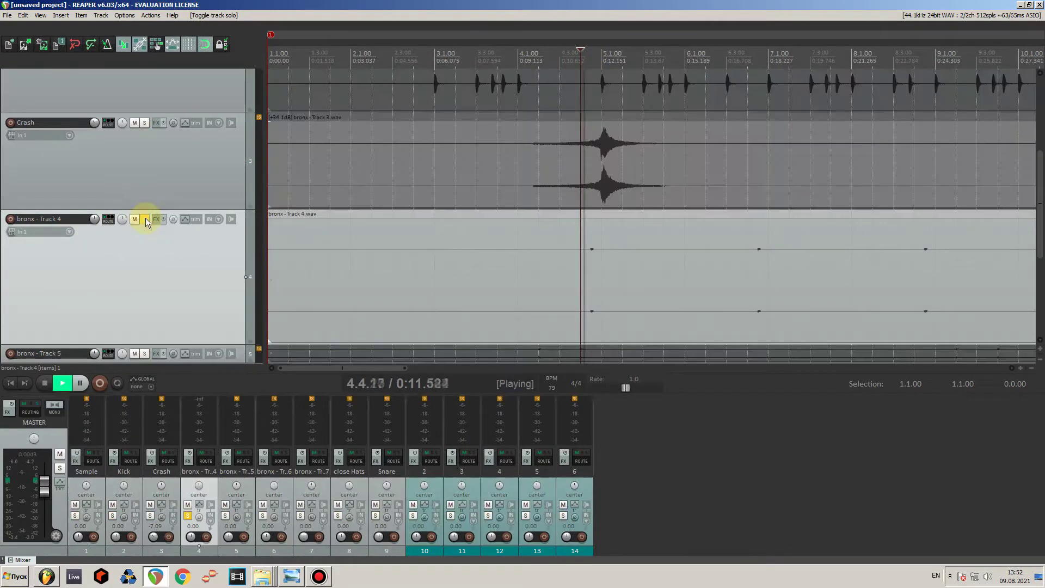
pyautogui.press('space')
# Rename bronx - Track 4 as Close hat.
pyautogui.doubleClick(38, 219)
pyautogui.write('Close hat')
pyautogui.press('Return')
# Solo the Snare track directly below the close Hats track.
pyautogui.scroll(-3, 87, 225)
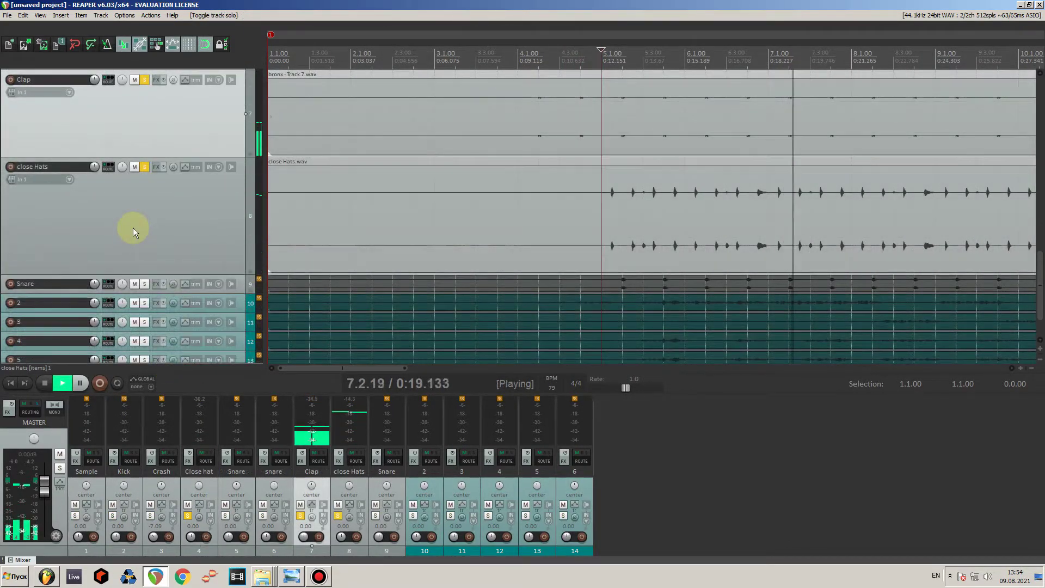
pyautogui.press('space')
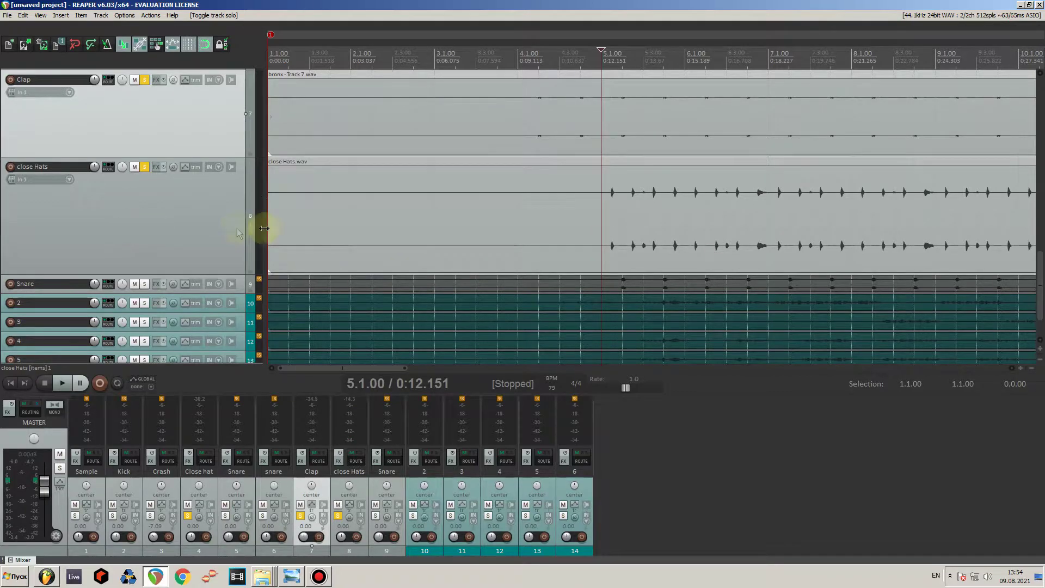
pyautogui.scroll(1, 116, 239)
pyautogui.scroll(1, 118, 242)
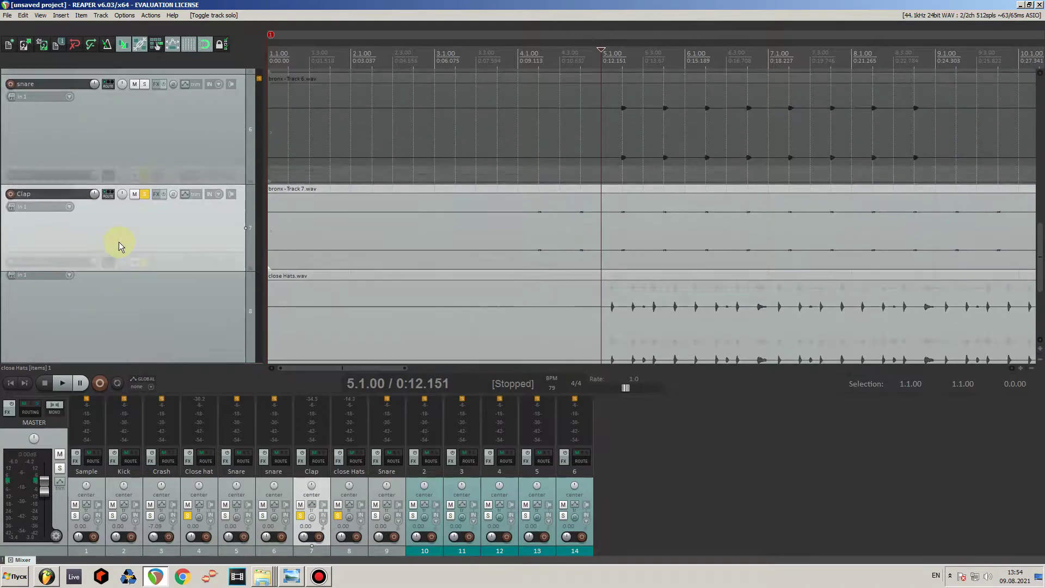
pyautogui.scroll(-3, 132, 201)
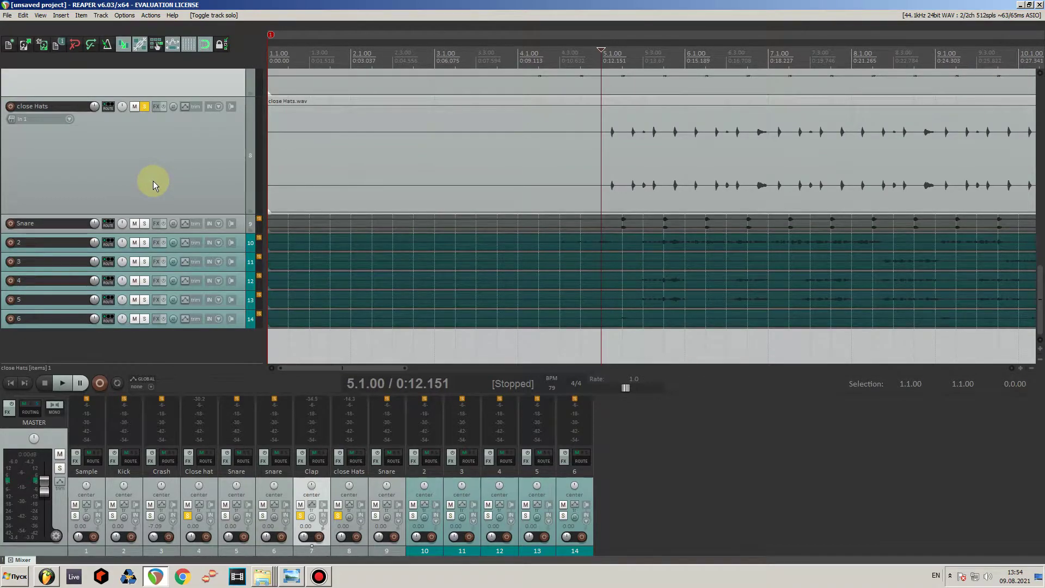
pyautogui.click(143, 224)
# Select the two snare tracks, 5 and 6, above the Clap track.
pyautogui.scroll(3, 158, 175)
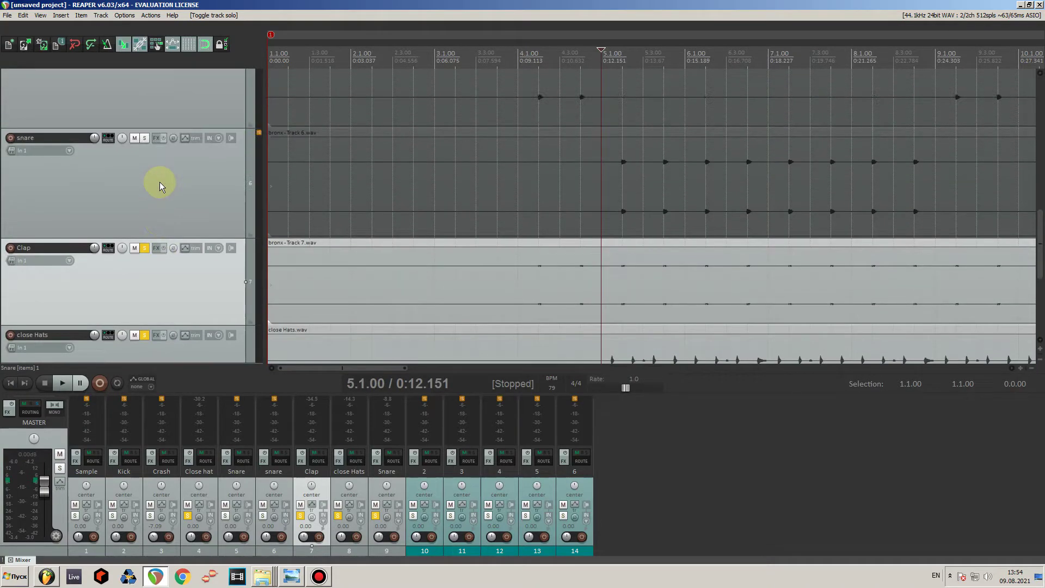
pyautogui.scroll(2, 159, 182)
pyautogui.click(159, 182)
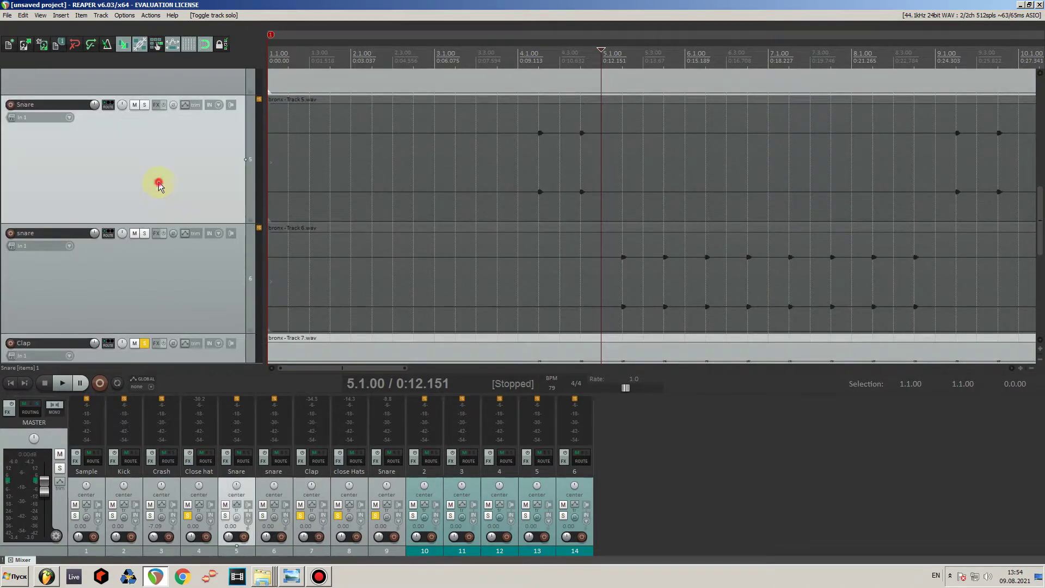
pyautogui.keyDown('ctrl'); pyautogui.click(129, 269); pyautogui.keyUp('ctrl')
pyautogui.scroll(-1, 134, 218)
pyautogui.keyDown('ctrl'); pyautogui.click(125, 313); pyautogui.keyUp('ctrl')
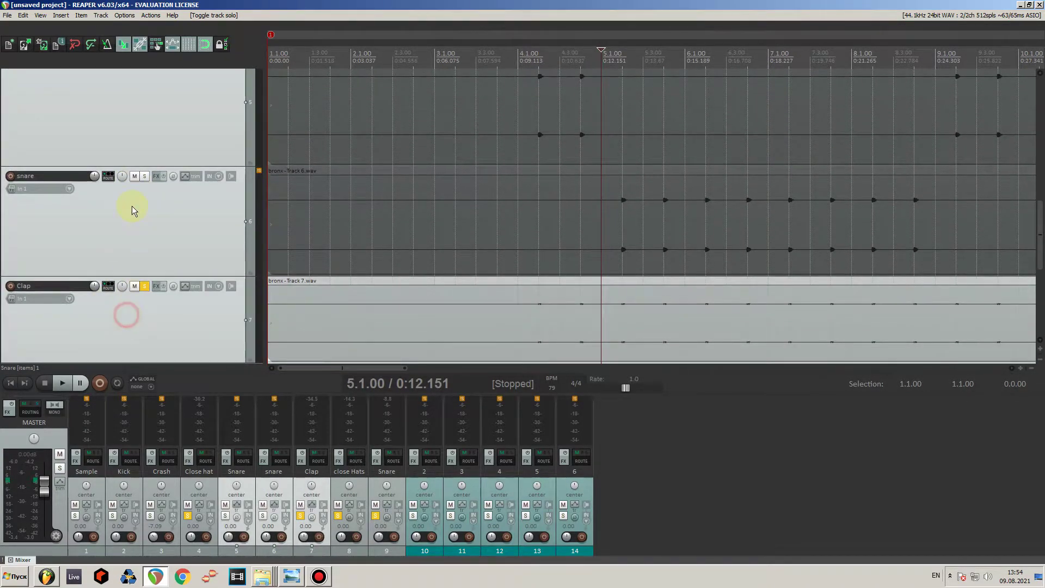
pyautogui.scroll(-1, 130, 208)
pyautogui.scroll(3, 128, 208)
pyautogui.scroll(-2, 129, 208)
pyautogui.scroll(-2, 128, 208)
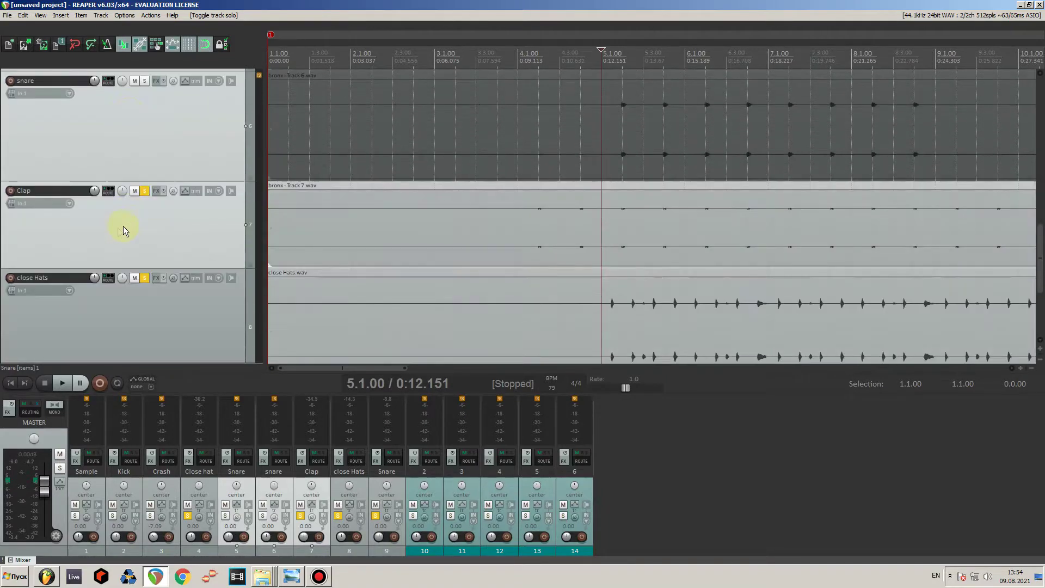
pyautogui.click(155, 221)
pyautogui.click(164, 133)
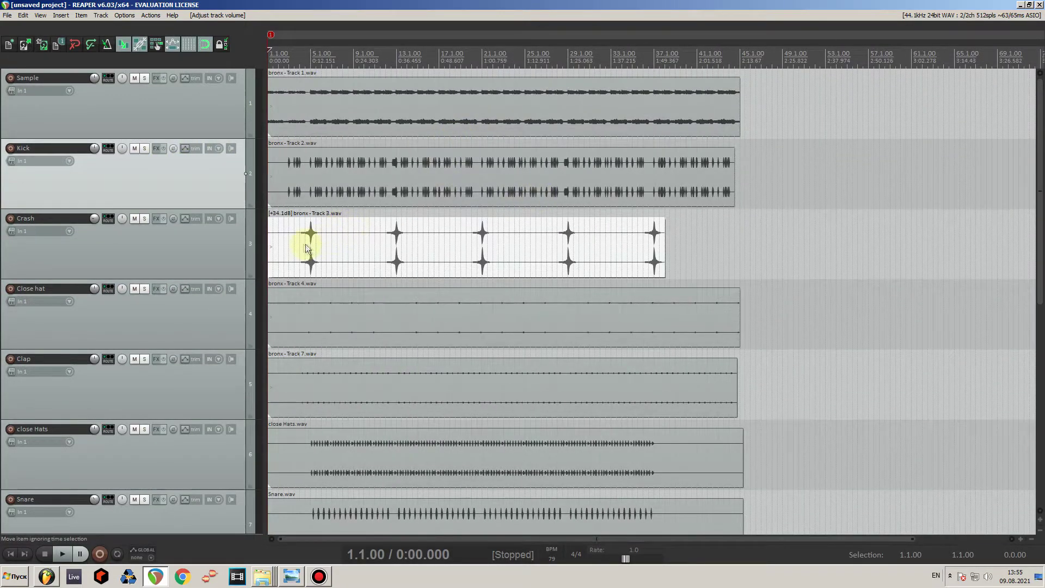
# Split the Crash item before and after each of its first two crash hits.
pyautogui.scroll(4, 306, 244)
pyautogui.click(357, 246)
pyautogui.press('s')
pyautogui.click(410, 245)
pyautogui.press('s')
pyautogui.click(597, 245)
# Undo the split at 20.2.00 and split the Crash item around its third hit, at 20.1.00 and 22.1.00.
pyautogui.press('s')
pyautogui.click(657, 248)
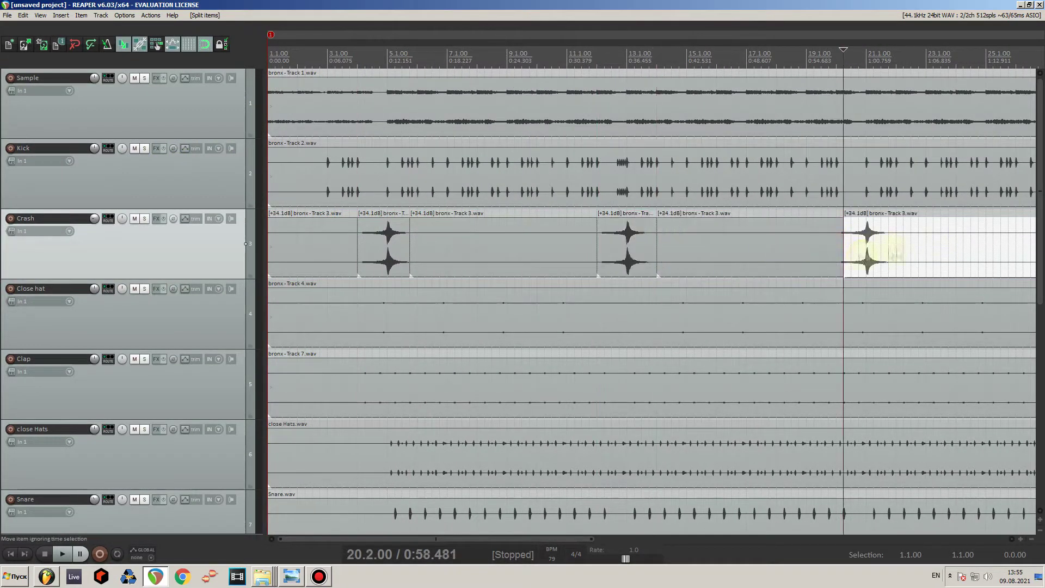
pyautogui.hotkey('ctrl', 'z')
pyautogui.click(837, 248)
pyautogui.press('s')
pyautogui.scroll(-2, 756, 253)
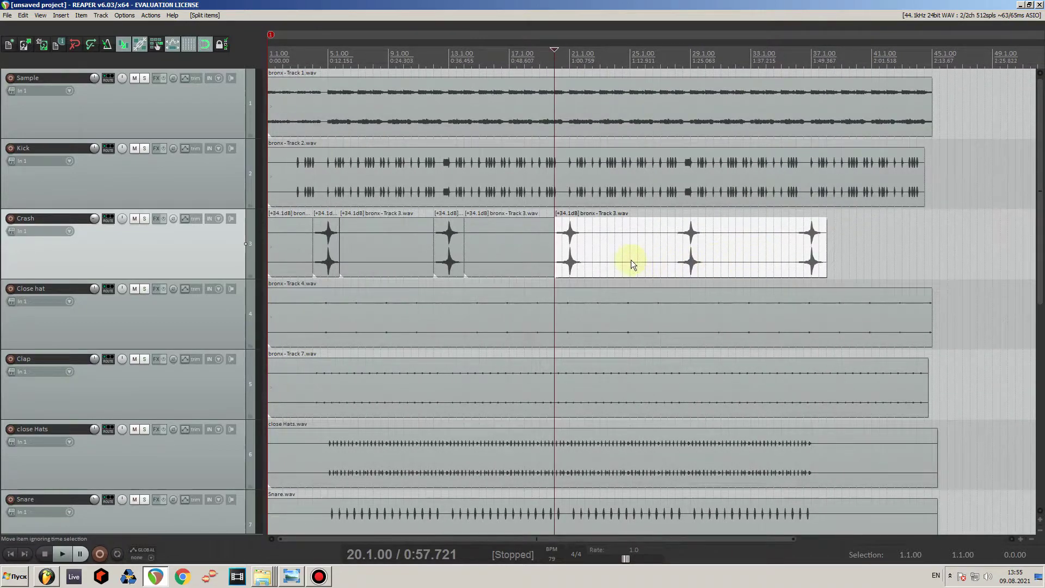
pyautogui.click(584, 241)
# Split the Crash item at 28.1.00 and delete the silent segment between 22.1.00 and that split.
pyautogui.press('s')
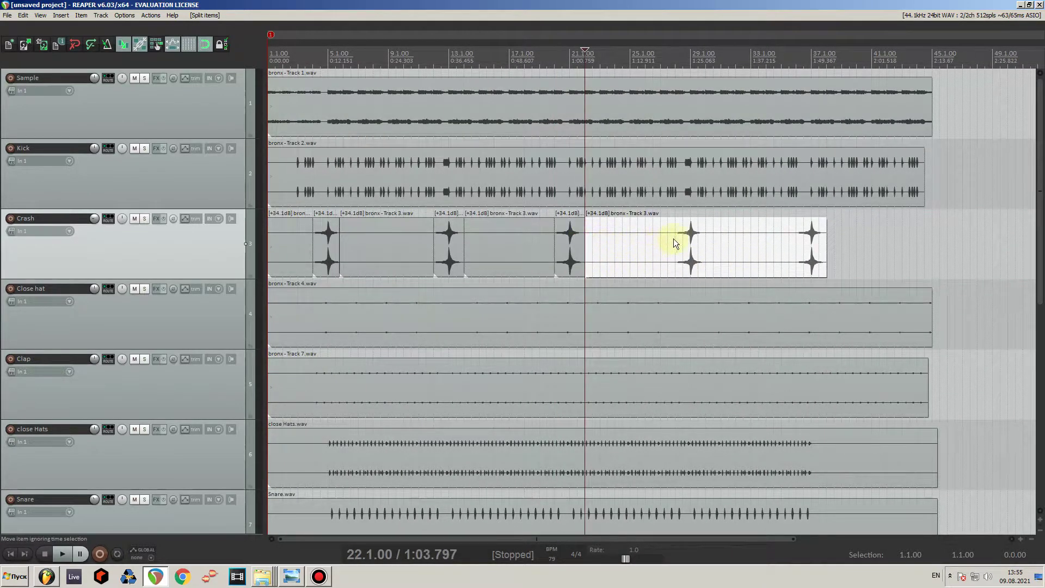
pyautogui.click(674, 238)
pyautogui.press('s')
pyautogui.click(636, 249)
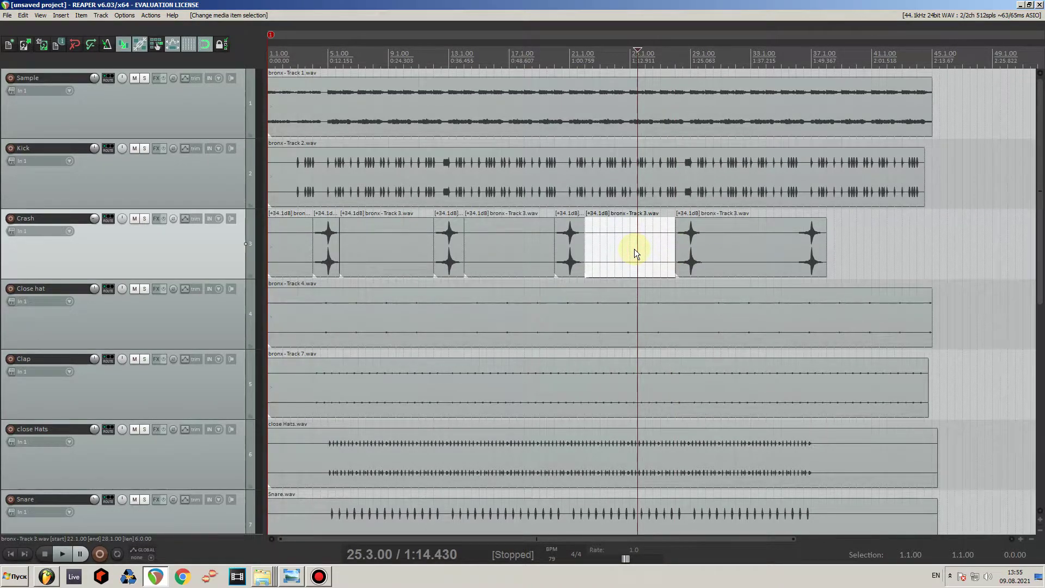
pyautogui.press('Delete')
# Split the Crash item at 30.1.00 and just before its last hit, and delete the silent segment between the splits.
pyautogui.click(704, 243)
pyautogui.press('s')
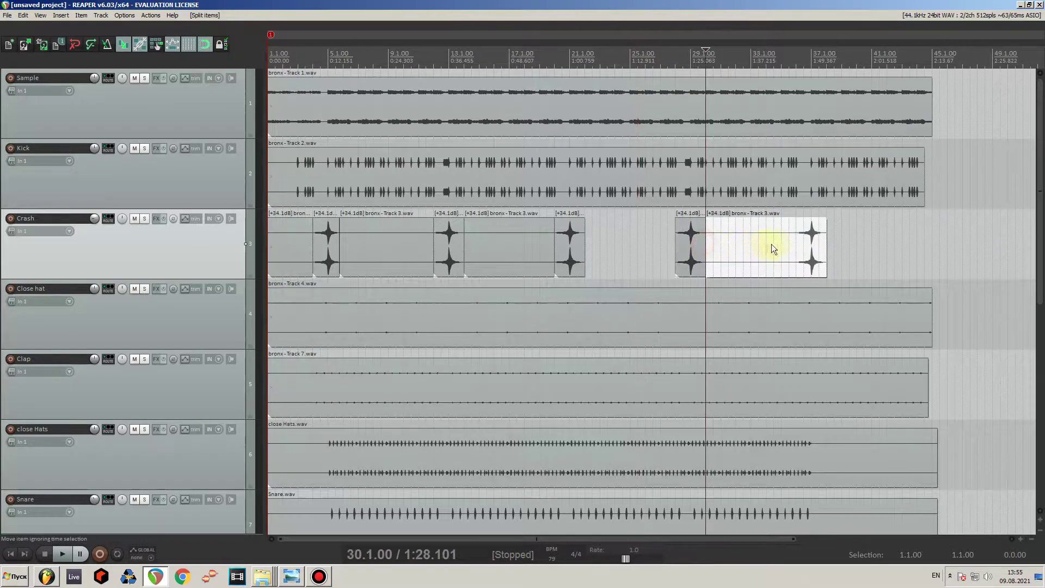
pyautogui.click(789, 249)
pyautogui.press('s')
pyautogui.click(764, 249)
pyautogui.press('Delete')
pyautogui.press('w')
# Delete the silent segment before the first crash hit on the Crash track and return the edit cursor to the project start.
pyautogui.click(282, 239)
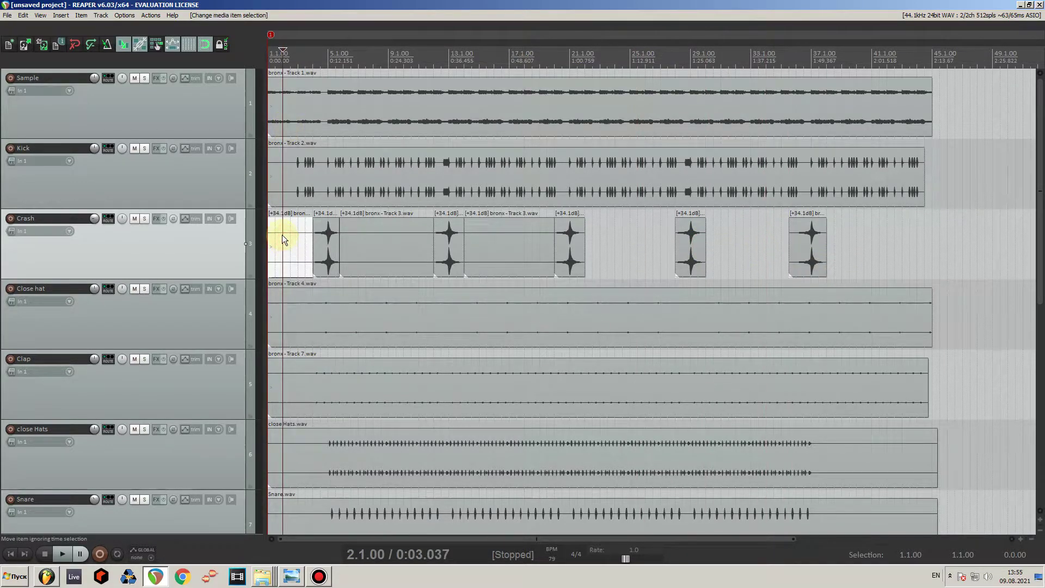
pyautogui.scroll(4, 288, 252)
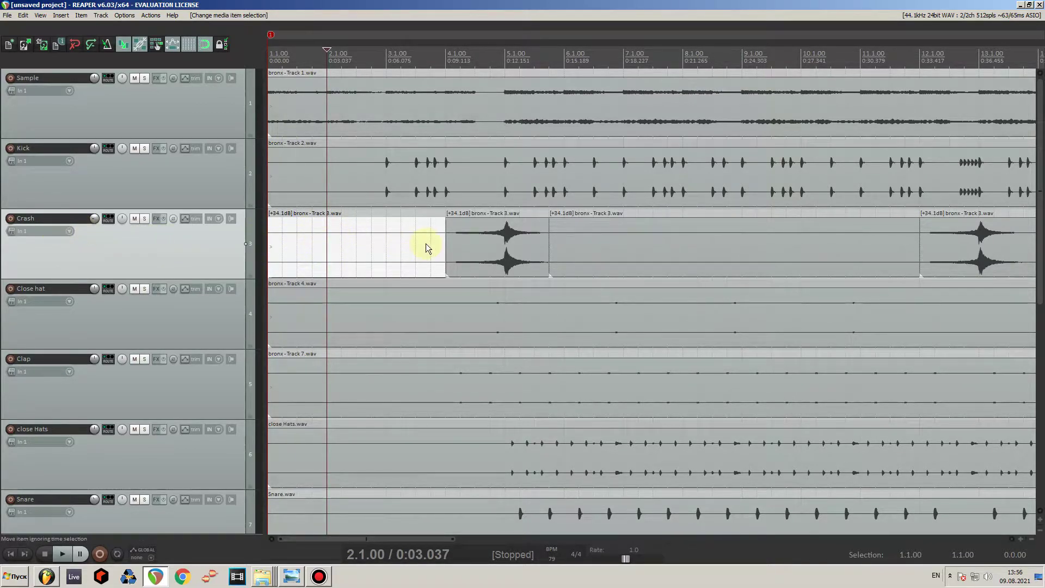
pyautogui.press('Home')
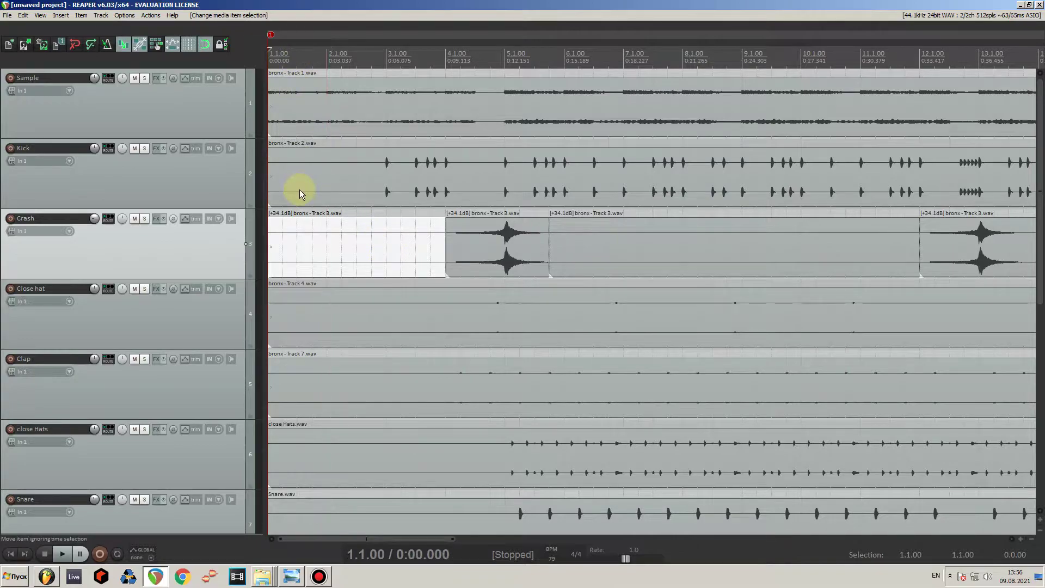
pyautogui.click(310, 241)
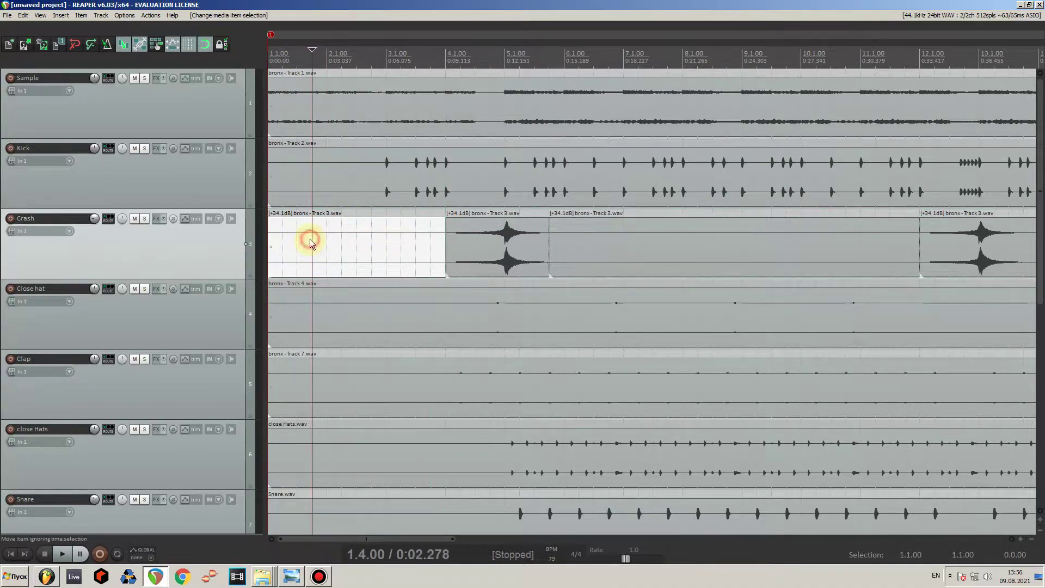
pyautogui.press('Delete')
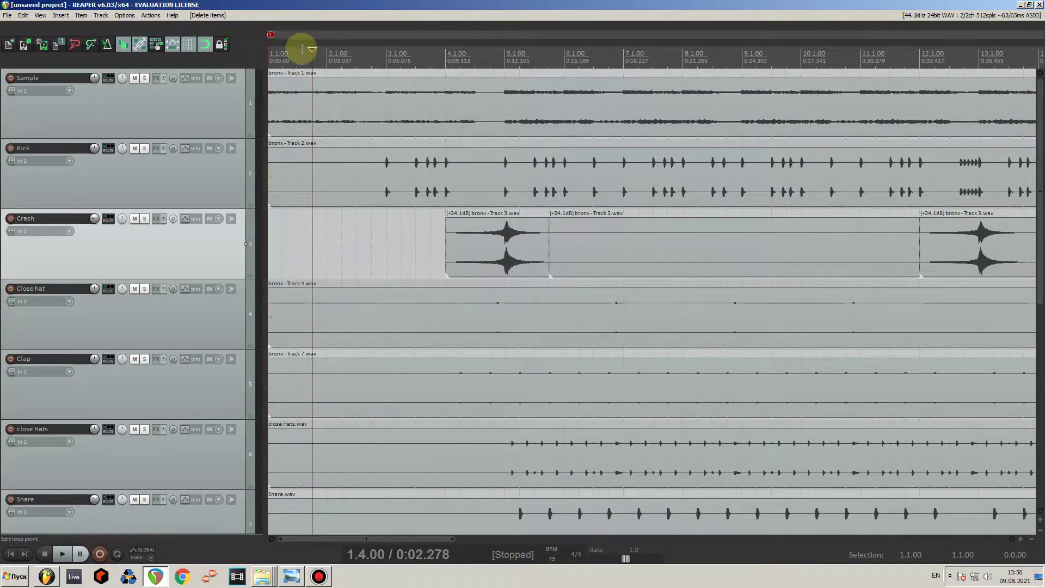
pyautogui.press('Home')
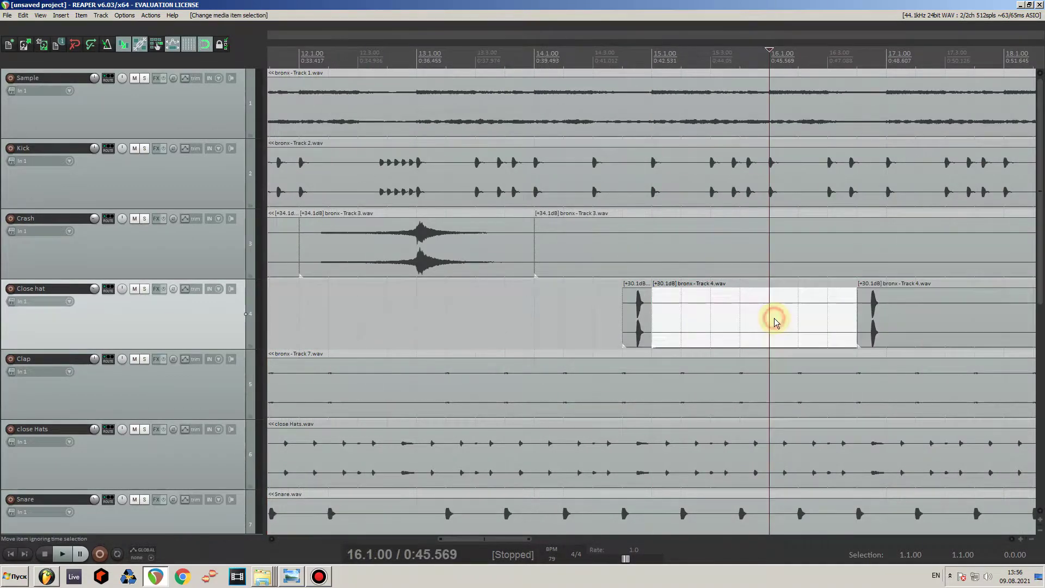
# Split the Close hat item after the hit near bar 17 and before the one near bar 19, deleting the silence between them.
pyautogui.click(714, 319)
pyautogui.press('s')
pyautogui.click(815, 317)
# Split the Close hat item before and after each hit from bar 19 to about bar 31.
pyautogui.press('s')
pyautogui.click(784, 318)
pyautogui.press('Delete')
pyautogui.scroll(-1, 782, 318)
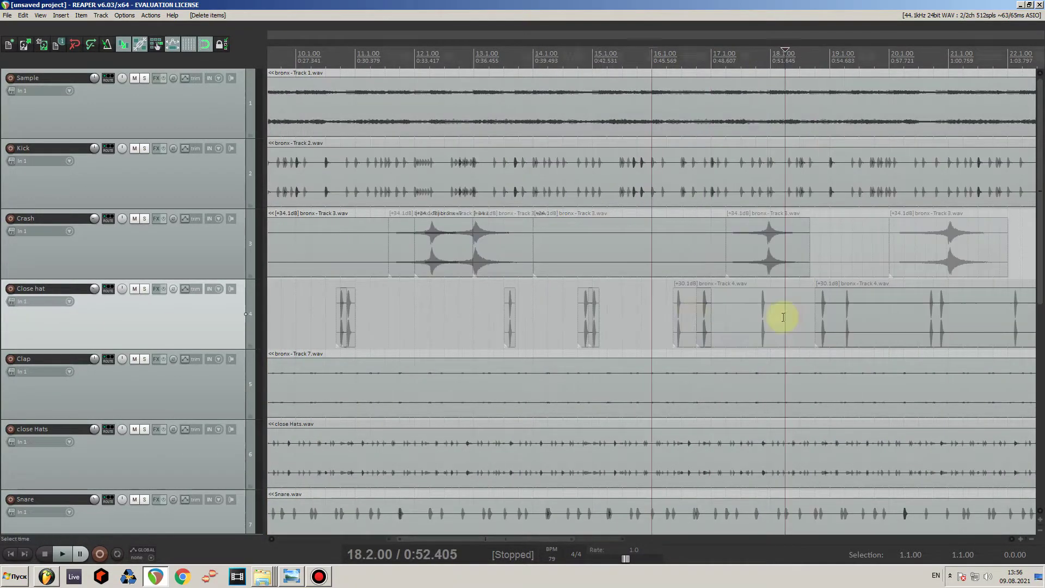
pyautogui.click(694, 316)
pyautogui.press('s')
pyautogui.press('s')
pyautogui.click(1010, 321)
pyautogui.press('s')
pyautogui.scroll(-2, 1010, 321)
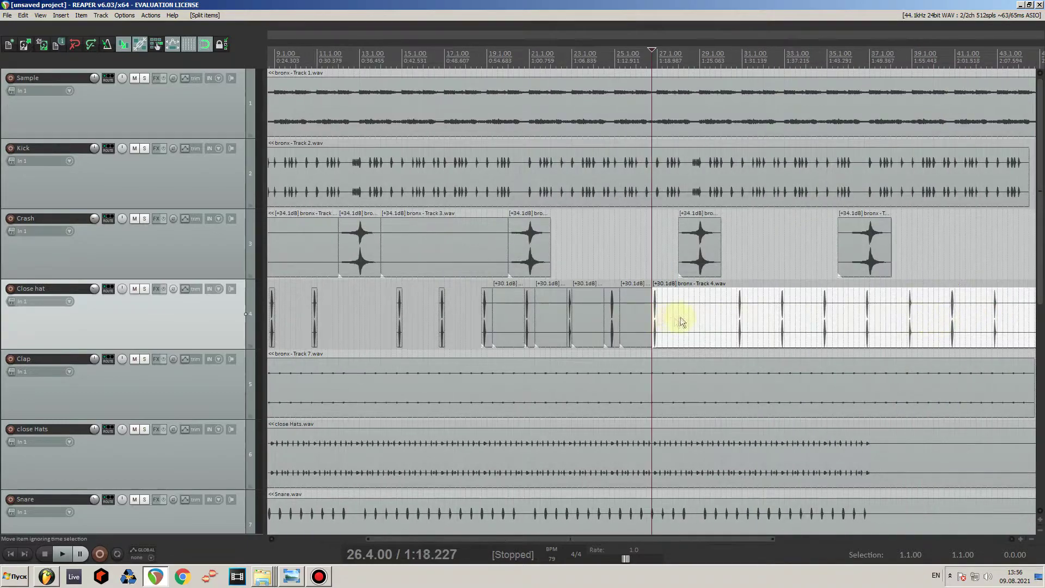
pyautogui.click(736, 322)
pyautogui.press('s')
pyautogui.click(710, 321)
pyautogui.keyDown('shift'); pyautogui.click(510, 321); pyautogui.keyUp('shift')
pyautogui.press('Delete')
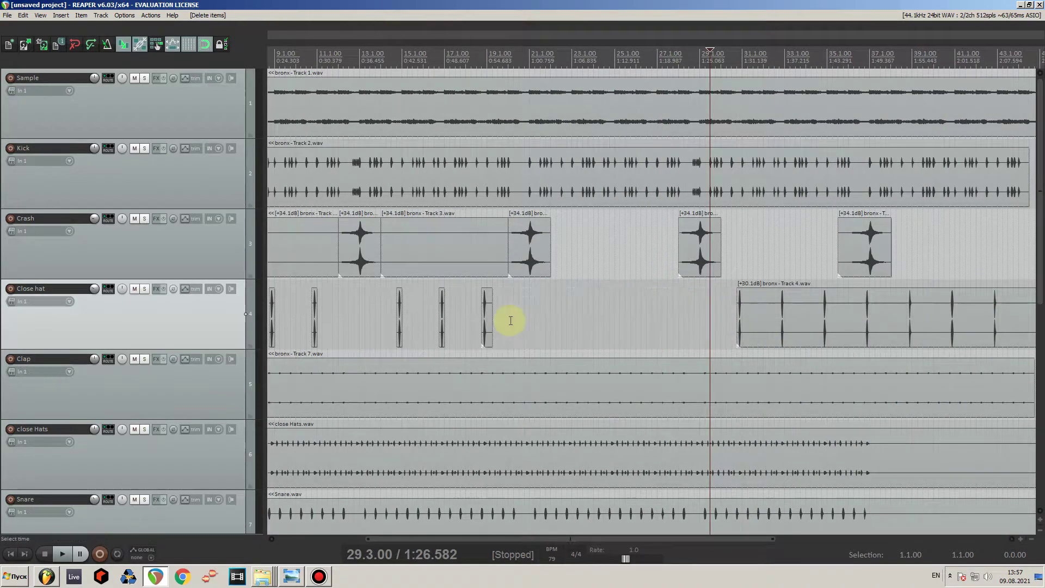
pyautogui.hotkey('ctrl', 'z')
# Delete only the five silent segments between the Close hat hits from bar 19 to bar 31.
pyautogui.click(514, 321)
pyautogui.keyDown('ctrl'); pyautogui.click(551, 321); pyautogui.keyUp('ctrl')
pyautogui.keyDown('ctrl'); pyautogui.click(588, 321); pyautogui.keyUp('ctrl')
pyautogui.keyDown('ctrl'); pyautogui.click(635, 321); pyautogui.keyUp('ctrl')
pyautogui.keyDown('ctrl'); pyautogui.click(704, 321); pyautogui.keyUp('ctrl')
pyautogui.press('Delete')
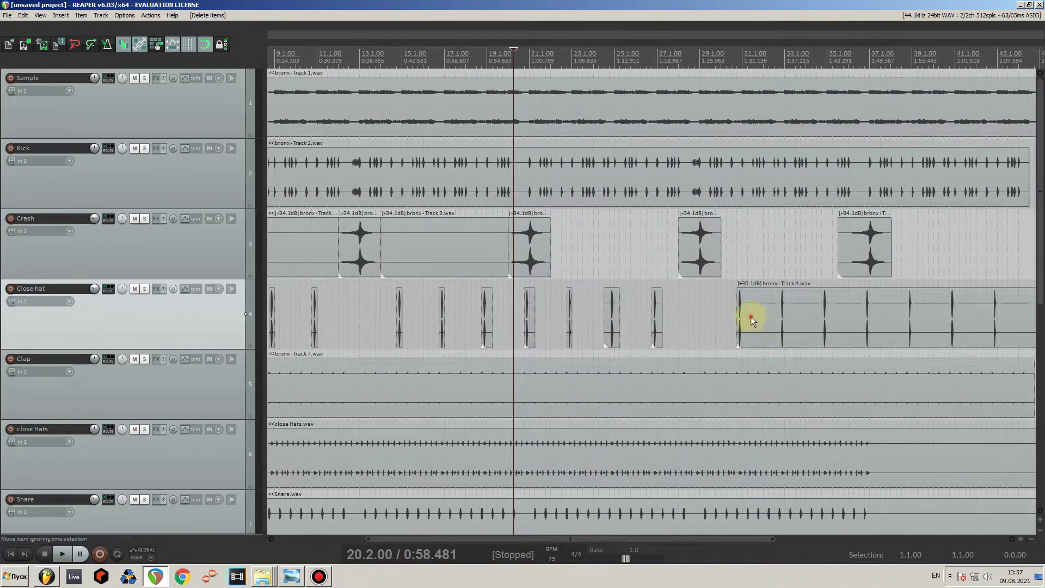
# Split the Close hat item around the hits near bars 31 and 33 and delete the silent segments between hits.
pyautogui.scroll(5, 767, 319)
pyautogui.click(599, 312)
pyautogui.press('s')
pyautogui.click(797, 317)
# Isolate the Close hat hits near bars 35, 37 and 39, removing the silence between them and making the last split at 39.1.00.
pyautogui.press('s')
pyautogui.scroll(-2, 596, 318)
pyautogui.click(652, 321)
pyautogui.click(756, 322)
pyautogui.press('Delete')
pyautogui.scroll(-1, 757, 321)
pyautogui.click(704, 318)
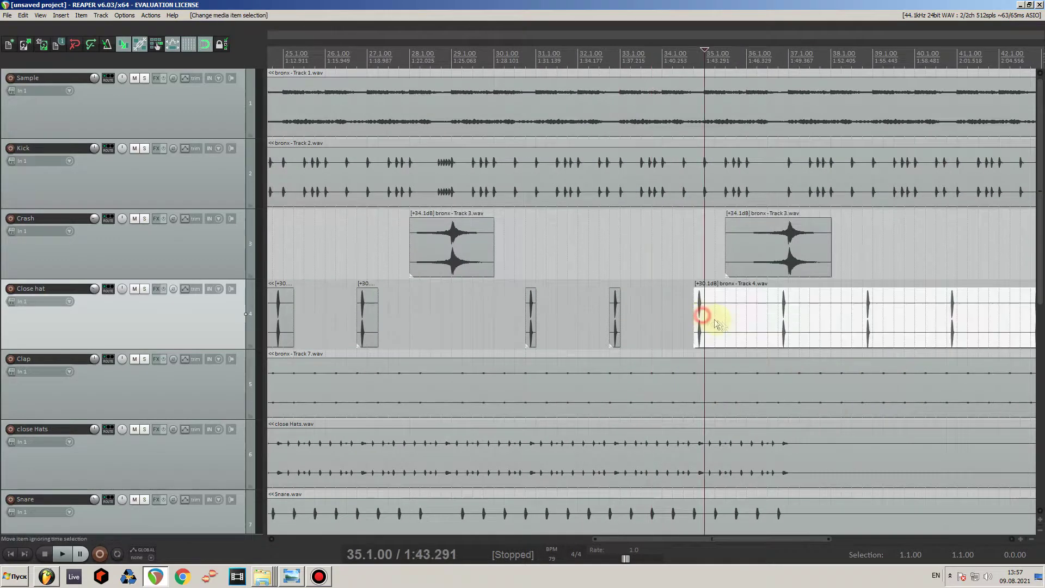
pyautogui.press('s')
pyautogui.scroll(1, 838, 318)
pyautogui.click(754, 319)
pyautogui.press('s')
pyautogui.scroll(1, 816, 317)
pyautogui.click(770, 319)
# Isolate the last Close hat hits near bars 41 and 43 and delete the silent segments around them.
pyautogui.press('s')
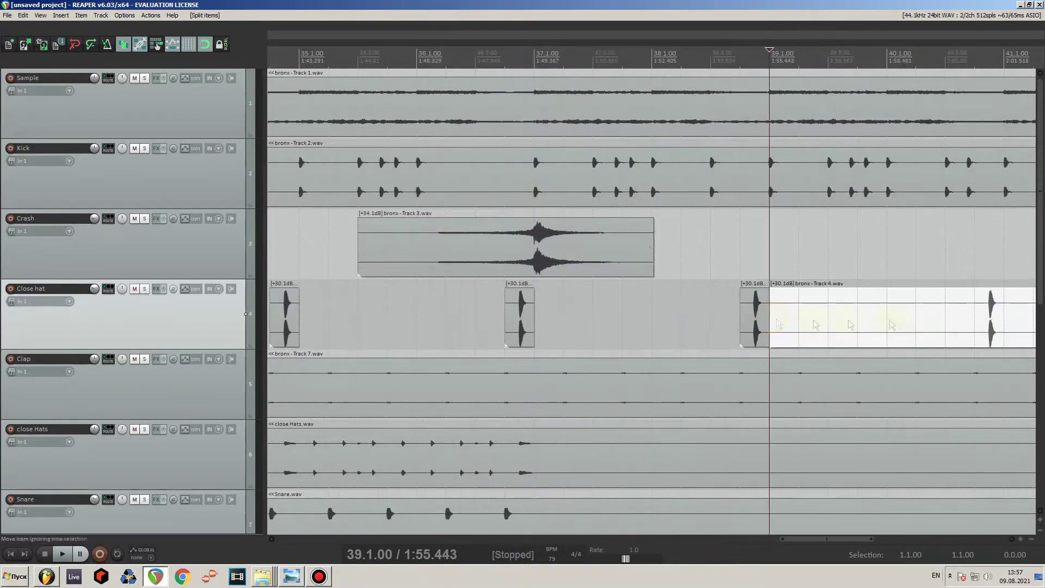
pyautogui.click(978, 318)
pyautogui.press('s')
pyautogui.click(919, 321)
pyautogui.press('Delete')
pyautogui.scroll(-2, 899, 322)
pyautogui.keyDown('ctrl'); pyautogui.click(770, 321); pyautogui.keyUp('ctrl')
pyautogui.keyDown('ctrl'); pyautogui.click(708, 322); pyautogui.keyUp('ctrl')
pyautogui.press('Delete')
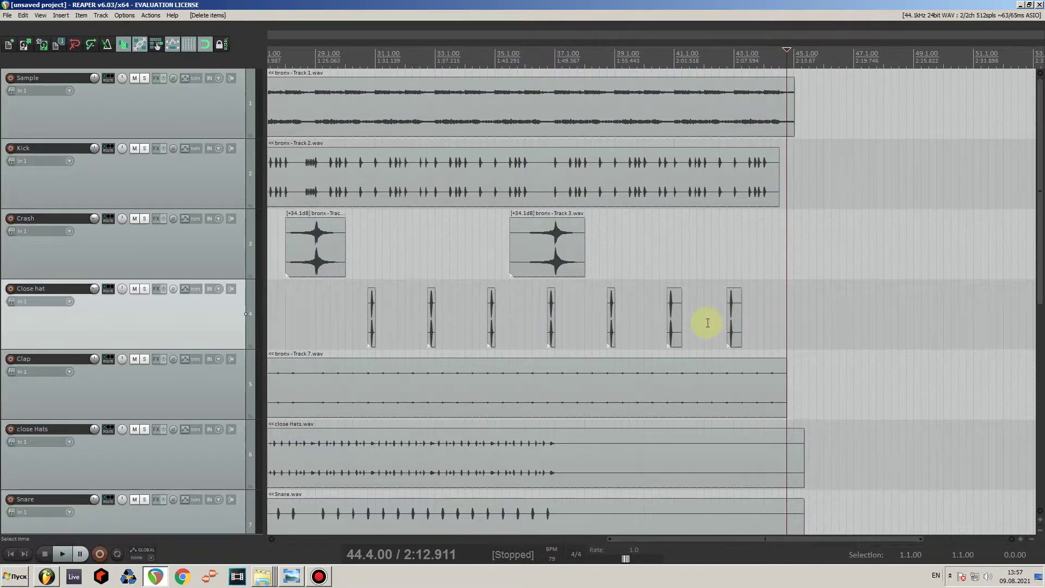
# Split the close Hats and Snare items just after their last hits and delete the silent tails.
pyautogui.scroll(-2, 225, 328)
pyautogui.click(564, 315)
pyautogui.press('s')
pyautogui.click(562, 380)
pyautogui.press('s')
pyautogui.press('Delete')
pyautogui.scroll(-3, 614, 378)
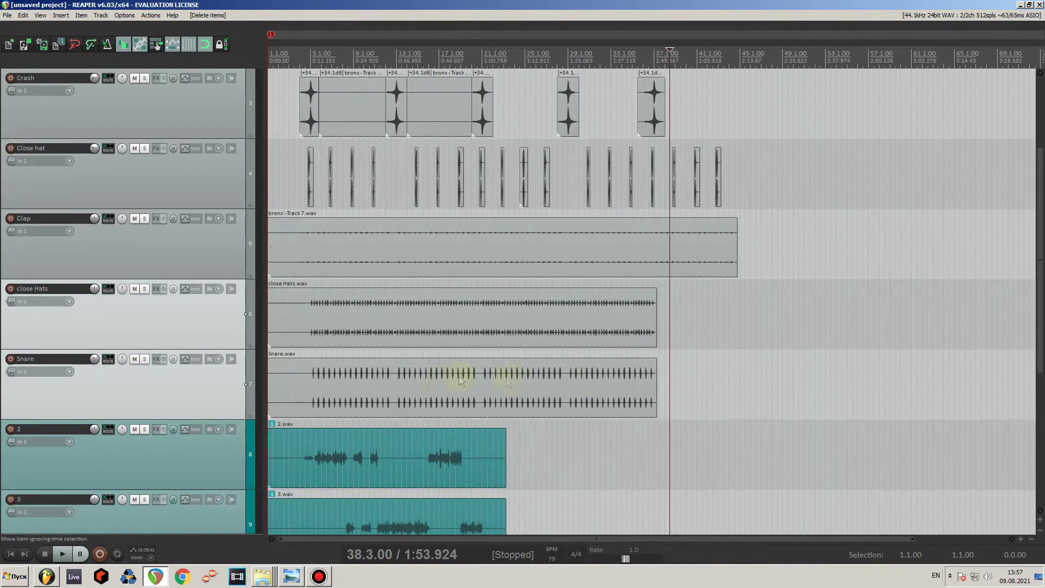
# Rename vocal tracks 2 and 3 as Verse.
pyautogui.scroll(-4, 151, 320)
pyautogui.scroll(-1, 272, 262)
pyautogui.scroll(6, 131, 252)
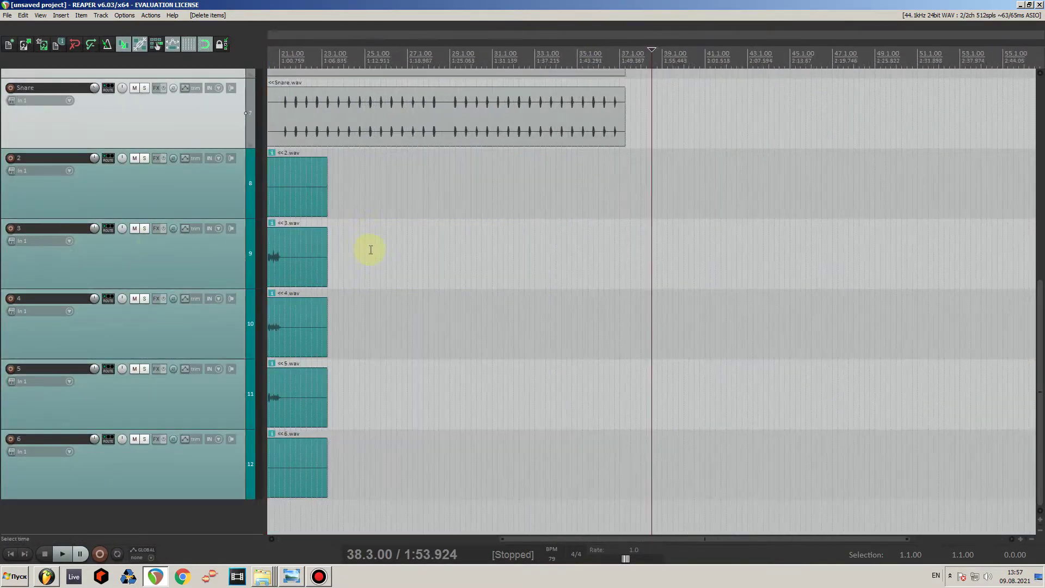
pyautogui.scroll(5, 333, 236)
pyautogui.doubleClick(39, 158)
pyautogui.write('Verse')
pyautogui.press('Return')
pyautogui.doubleClick(31, 229)
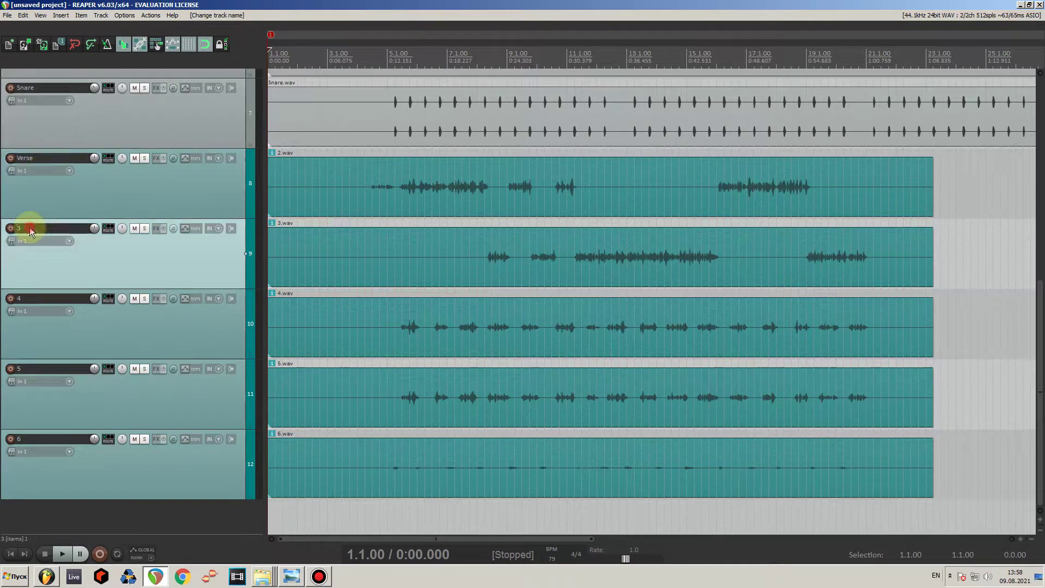
pyautogui.write('Verse')
pyautogui.press('Return')
# Rename vocal track 4 as Double R and vocal track 5 as Double L.
pyautogui.doubleClick(41, 299)
pyautogui.write('Double')
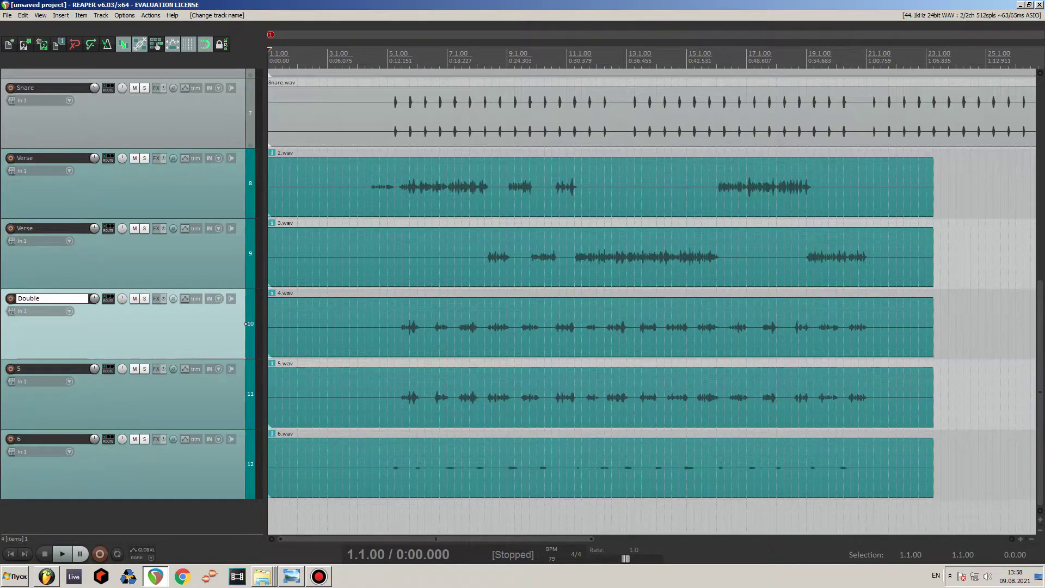
pyautogui.write(' R')
pyautogui.doubleClick(43, 369)
pyautogui.write('Double L')
# Rename vocal track 6 as AIR BACK.
pyautogui.doubleClick(43, 439)
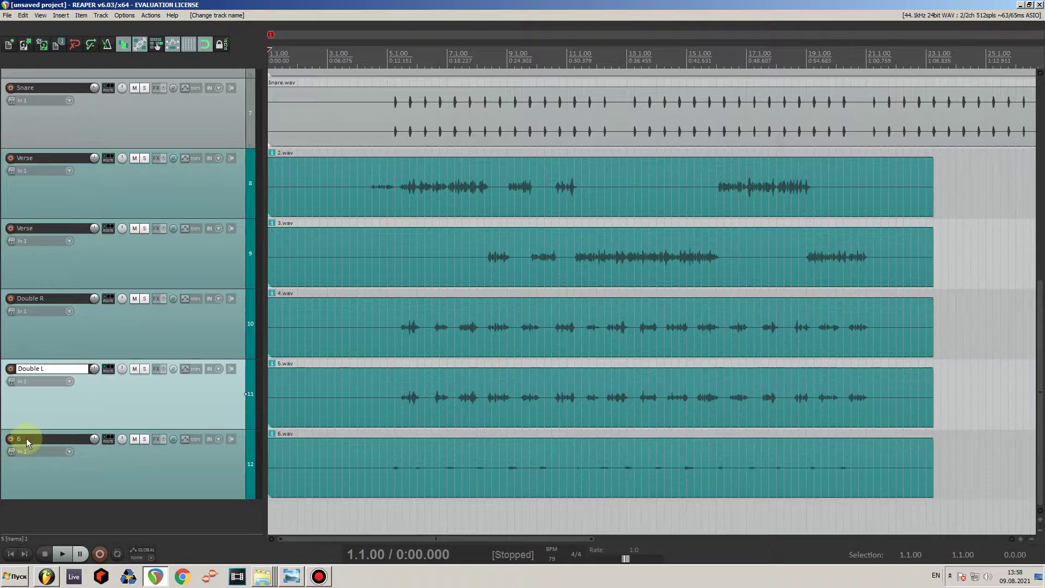
pyautogui.write('AIR BACK')
pyautogui.press('Return')
# Normalize the 6.wav item on the AIR BACK track.
pyautogui.doubleClick(387, 461)
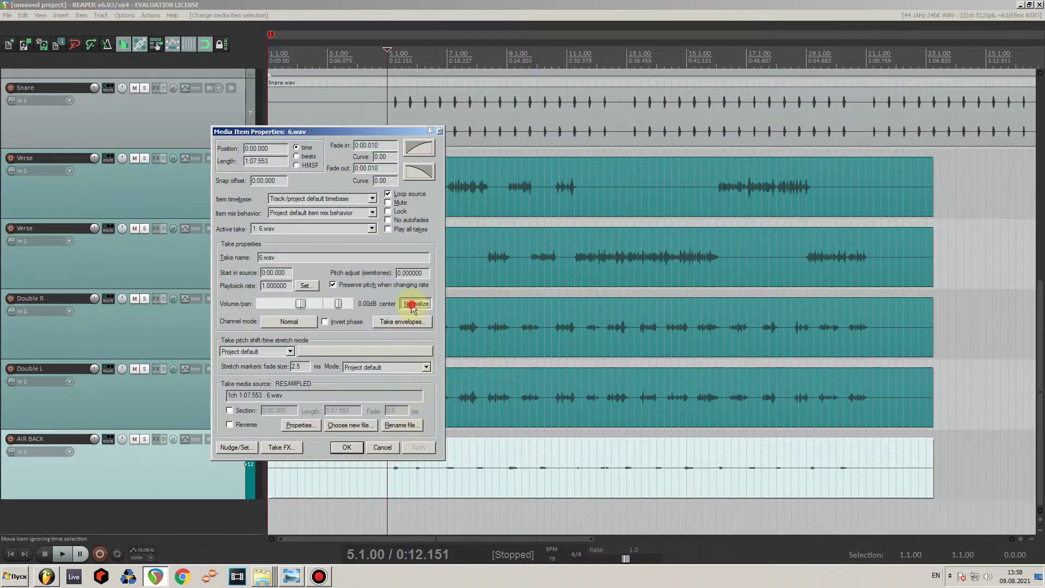
pyautogui.click(411, 305)
pyautogui.press('Return')
pyautogui.click(470, 460)
pyautogui.moveTo(460, 445); pyautogui.dragTo(409, 476)
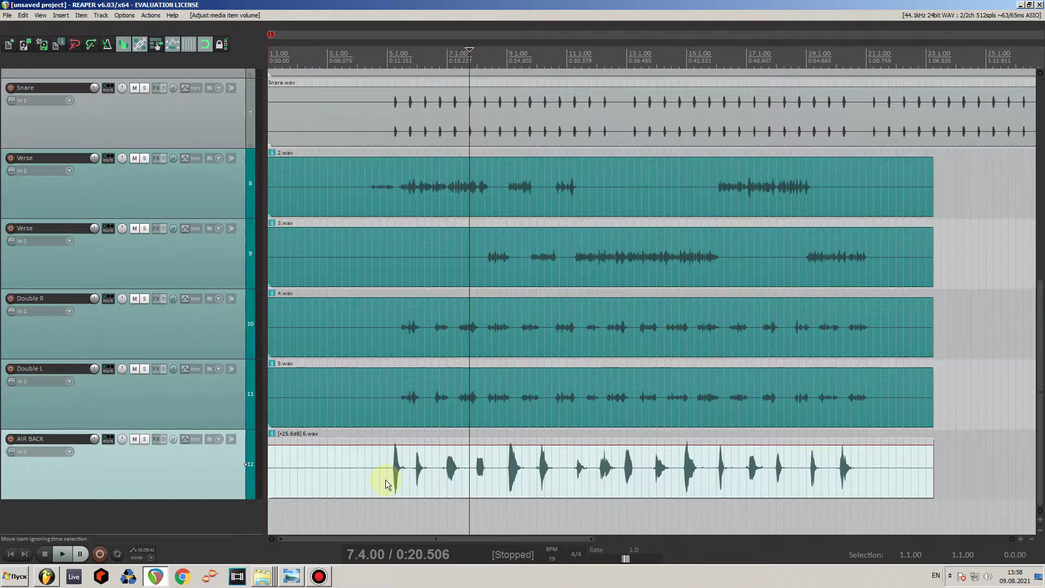
pyautogui.scroll(5, 410, 481)
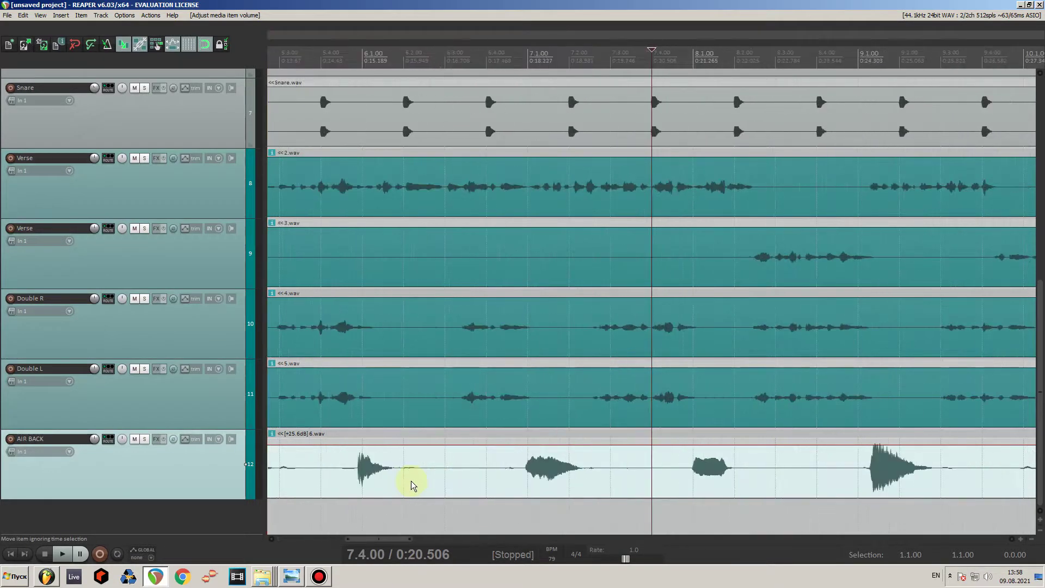
pyautogui.scroll(-5, 411, 481)
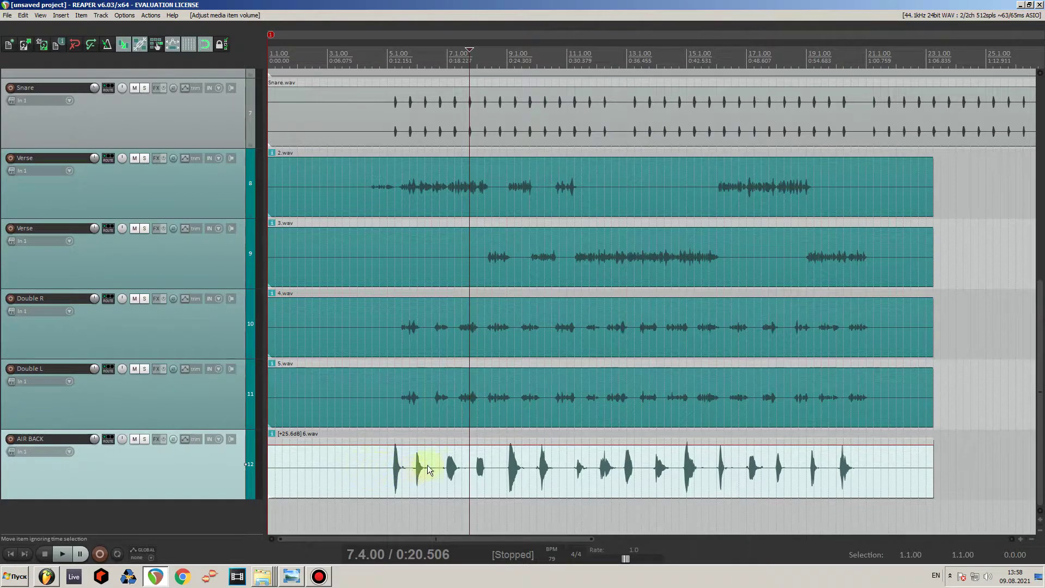
# Split the AIR BACK item just before and just after its first loud peak near bar 5.
pyautogui.click(381, 471)
pyautogui.scroll(5, 655, 474)
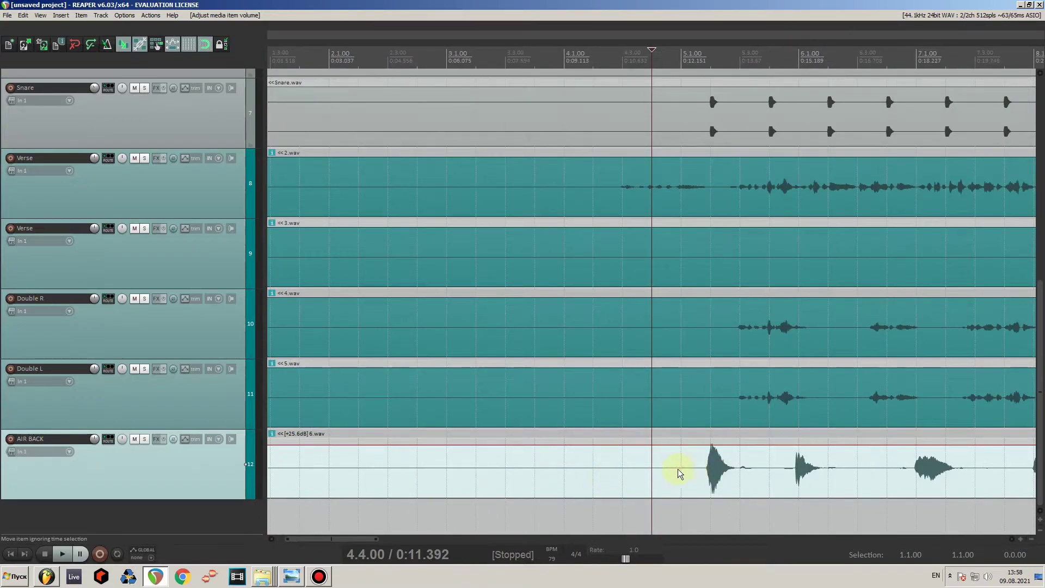
pyautogui.click(680, 473)
pyautogui.press('s')
pyautogui.click(770, 477)
pyautogui.press('s')
# Split the AIR BACK item before the loud peak near bar 9 and after the following peak near bar 10, undoing a split at 9.3.00.
pyautogui.scroll(-3, 816, 478)
pyautogui.click(727, 470)
pyautogui.click(771, 468)
pyautogui.press('s')
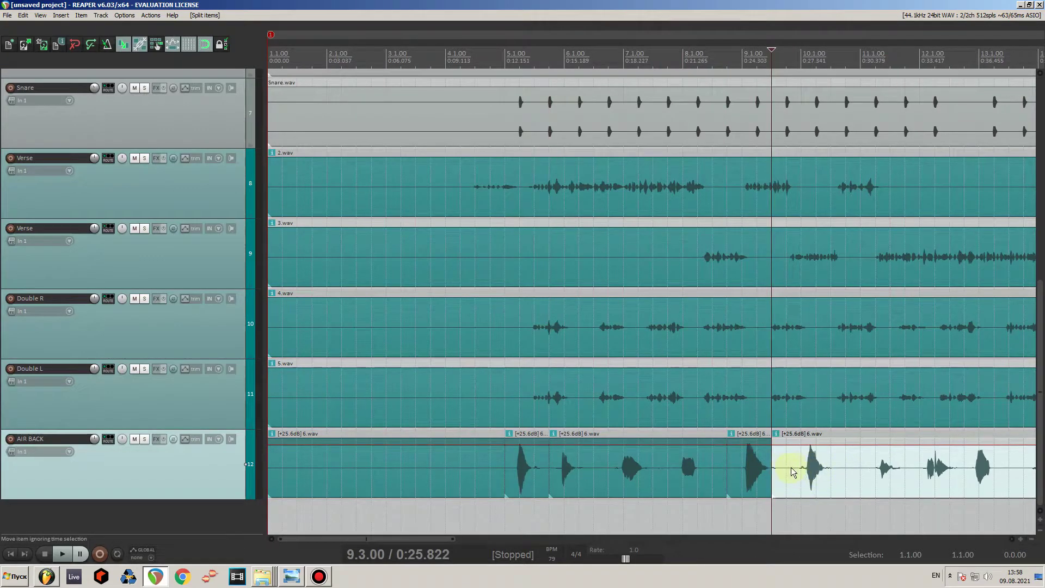
pyautogui.hotkey('ctrl', 'z')
pyautogui.click(843, 469)
pyautogui.press('s')
# Split the rest of the AIR BACK item around the loud peaks near bars 15 and 16 and around the last peak ending at 21.1.00.
pyautogui.scroll(-3, 816, 472)
pyautogui.click(809, 473)
pyautogui.press('s')
pyautogui.click(838, 472)
pyautogui.press('s')
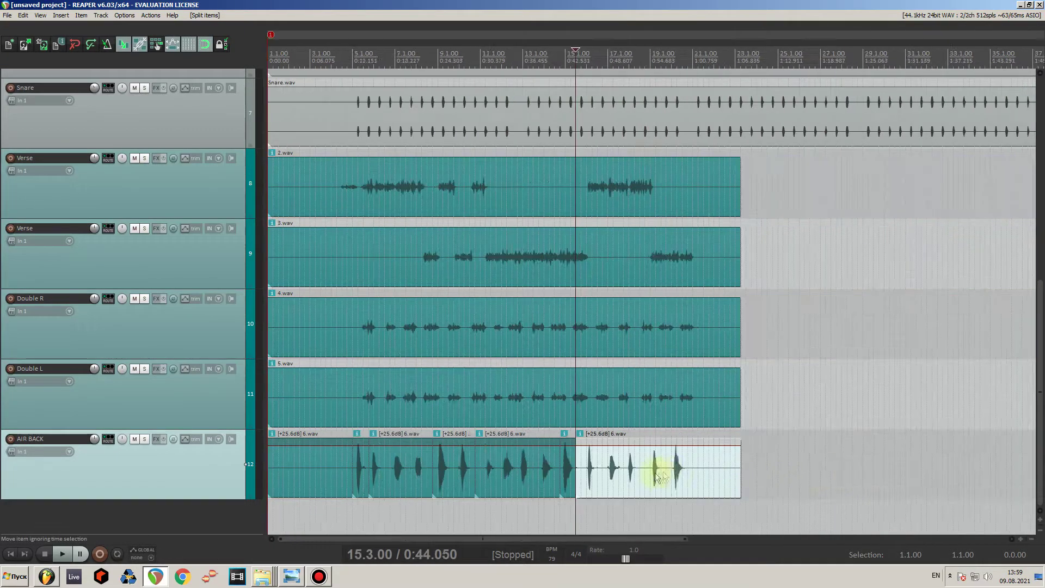
pyautogui.click(598, 465)
pyautogui.press('s')
pyautogui.click(667, 468)
pyautogui.press('s')
pyautogui.click(693, 468)
pyautogui.press('s')
# Lower the item volume of the loud split AIR BACK pieces, setting the piece around bars 9 and 10 to +22.1 dB.
pyautogui.moveTo(363, 446); pyautogui.dragTo(368, 464)
pyautogui.moveTo(459, 446); pyautogui.dragTo(460, 463)
pyautogui.moveTo(588, 446)
pyautogui.mouseDown()
pyautogui.moveTo(589, 460)
pyautogui.moveTo(572, 458)
pyautogui.mouseUp()
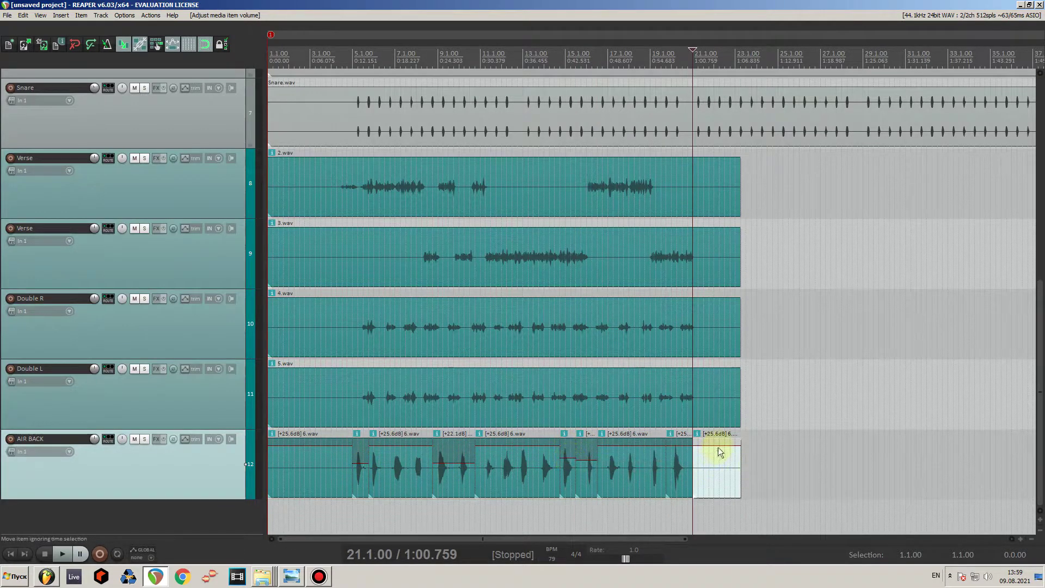
pyautogui.moveTo(681, 446); pyautogui.dragTo(688, 451)
# Select the seven instrumental tracks from Sample through Snare and set their colour to dark red.
pyautogui.scroll(6, 157, 360)
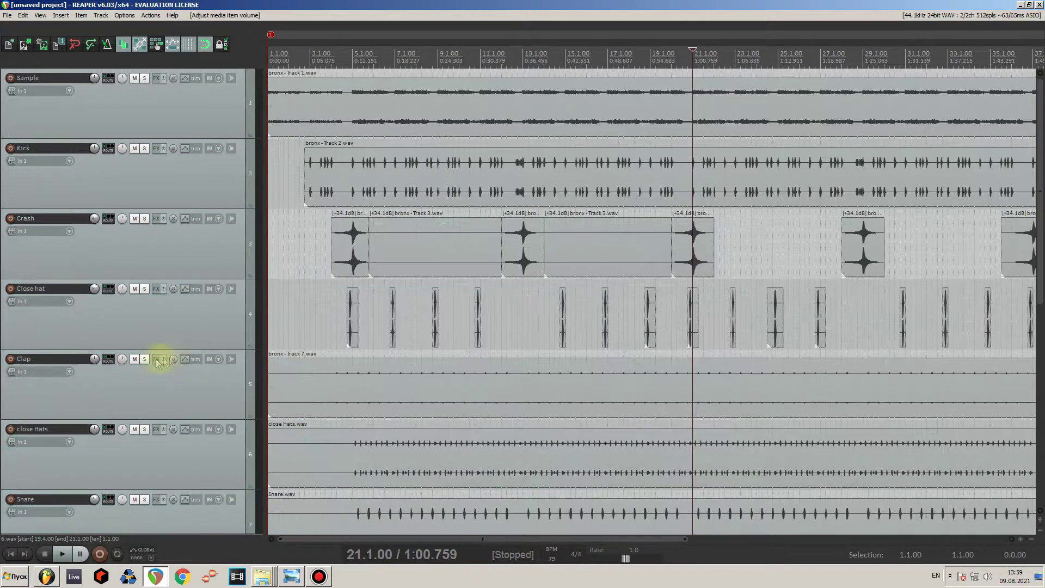
pyautogui.press('+')
pyautogui.press('+')
pyautogui.click(161, 121)
pyautogui.scroll(-6, 163, 136)
pyautogui.keyDown('shift'); pyautogui.click(189, 188); pyautogui.keyUp('shift')
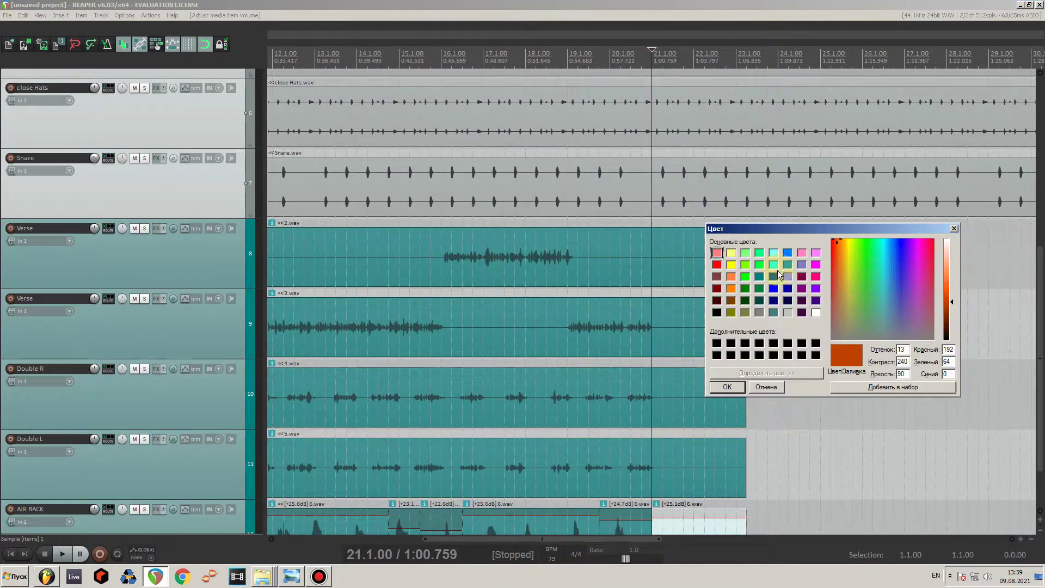
pyautogui.click(717, 289)
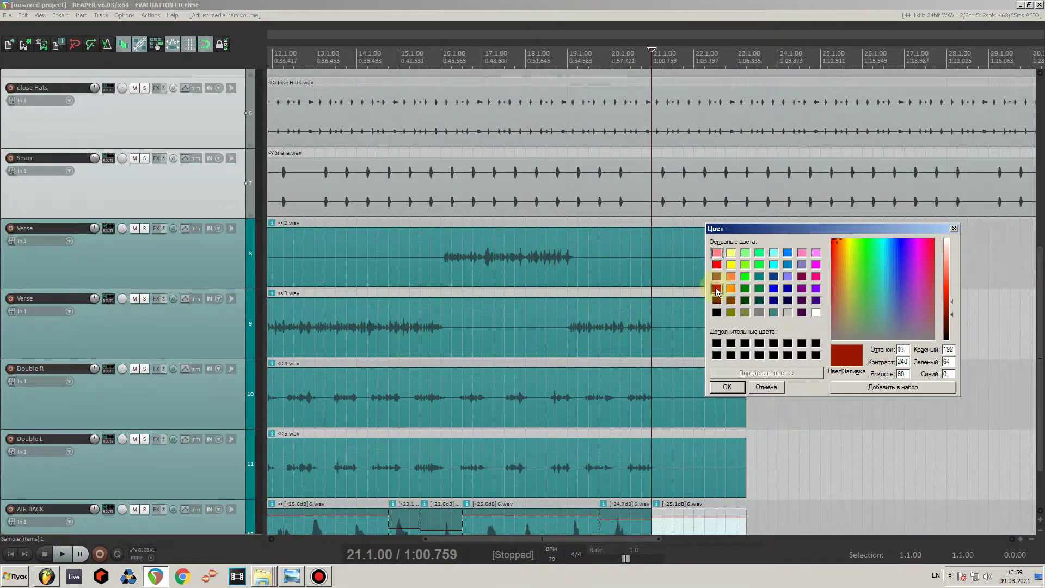
pyautogui.click(727, 387)
# Insert a new track and move it to the beginning of the track list, above Sample.
pyautogui.scroll(6, 194, 254)
pyautogui.press('-')
pyautogui.press('-')
pyautogui.press('-')
pyautogui.press('-')
pyautogui.press('-')
pyautogui.scroll(-6, 205, 208)
pyautogui.click(712, 196)
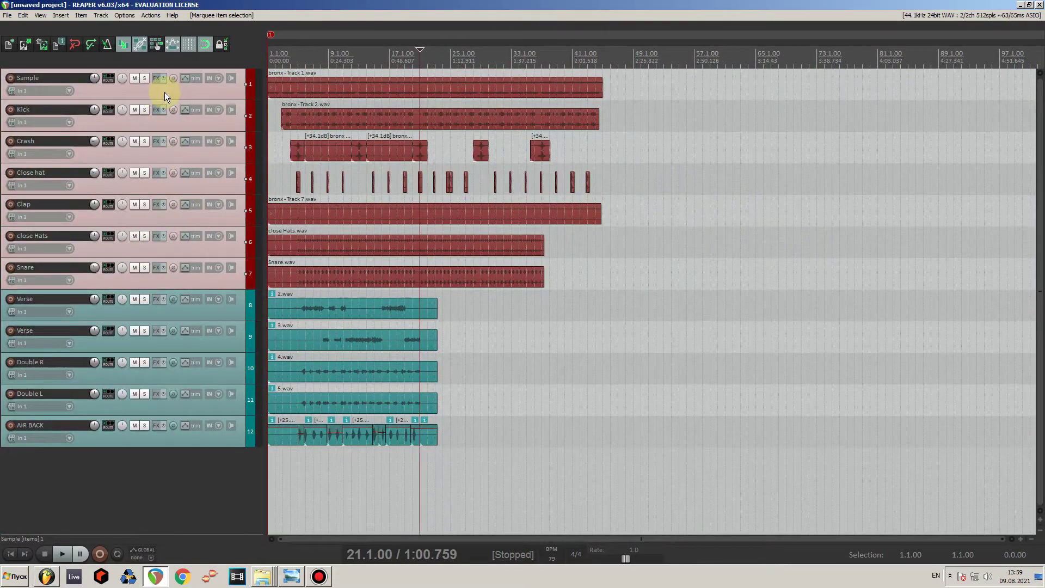
pyautogui.click(292, 576)
pyautogui.click(179, 96)
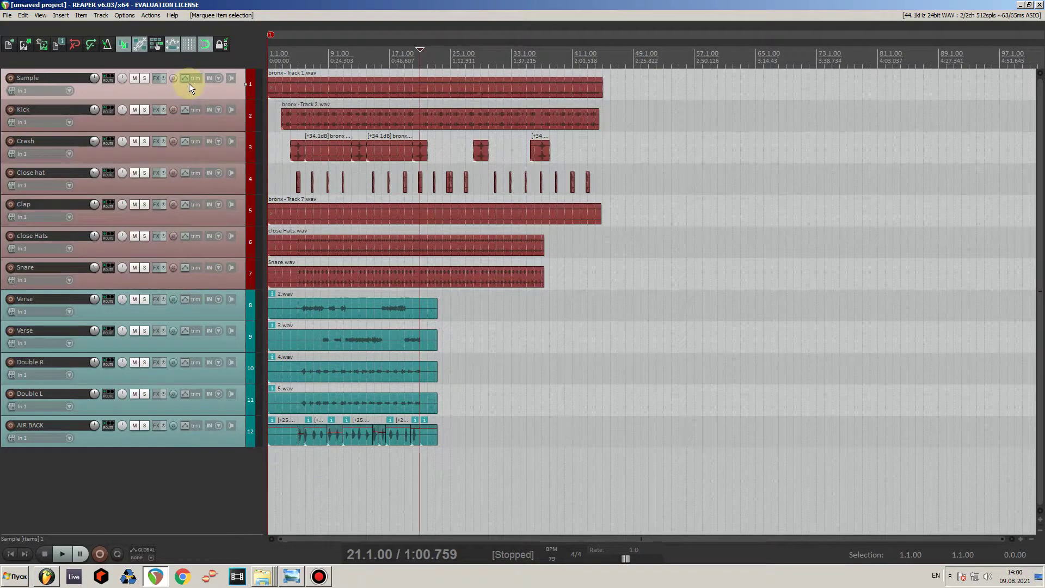
pyautogui.hotkey('ctrl', 't')
pyautogui.moveTo(191, 123); pyautogui.dragTo(188, 74)
# Colour the new first track blue and name it Instrumental.
pyautogui.click(759, 277)
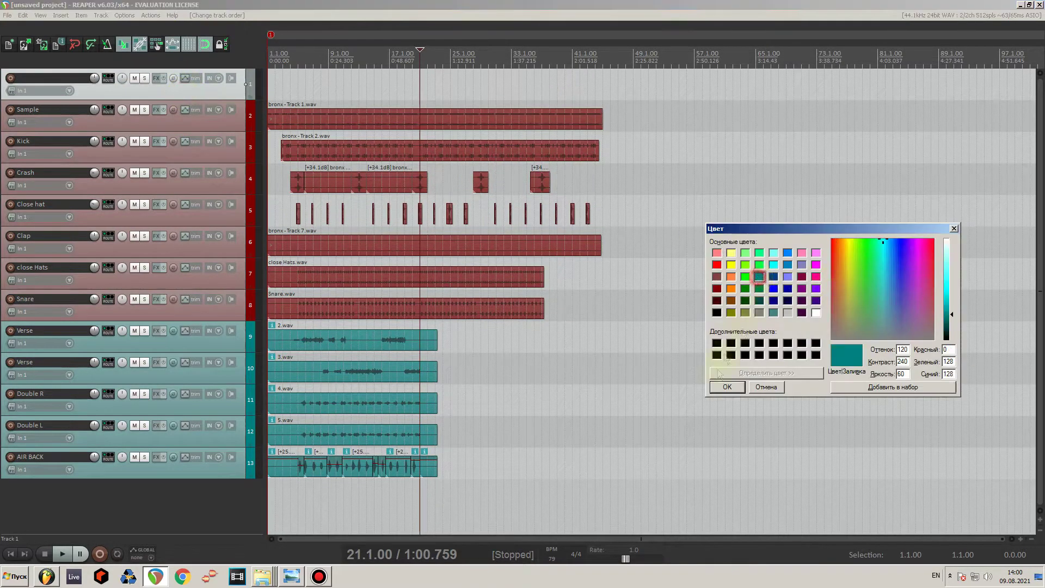
pyautogui.click(787, 265)
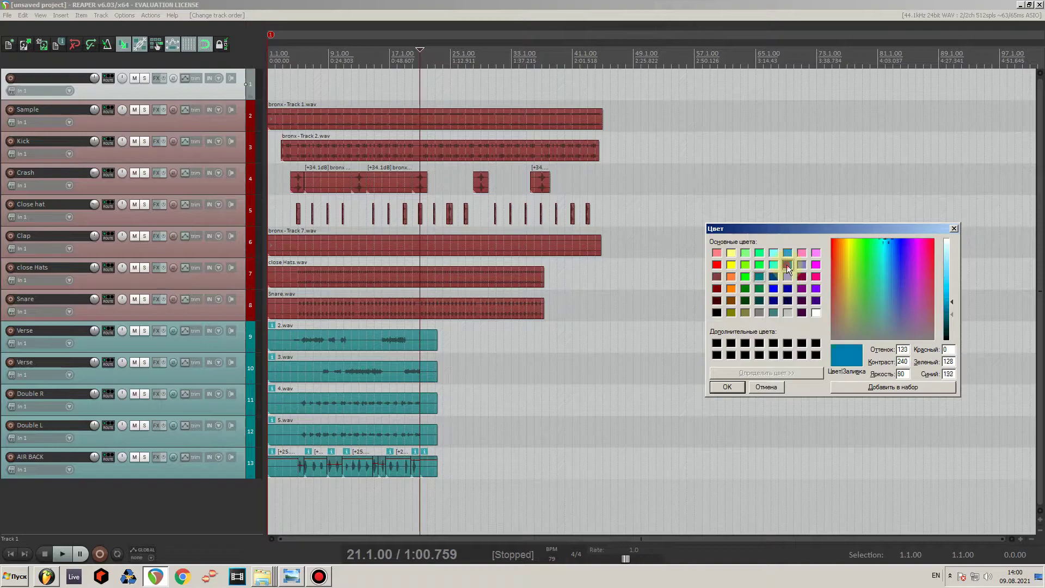
pyautogui.click(727, 390)
pyautogui.write('Instrumental')
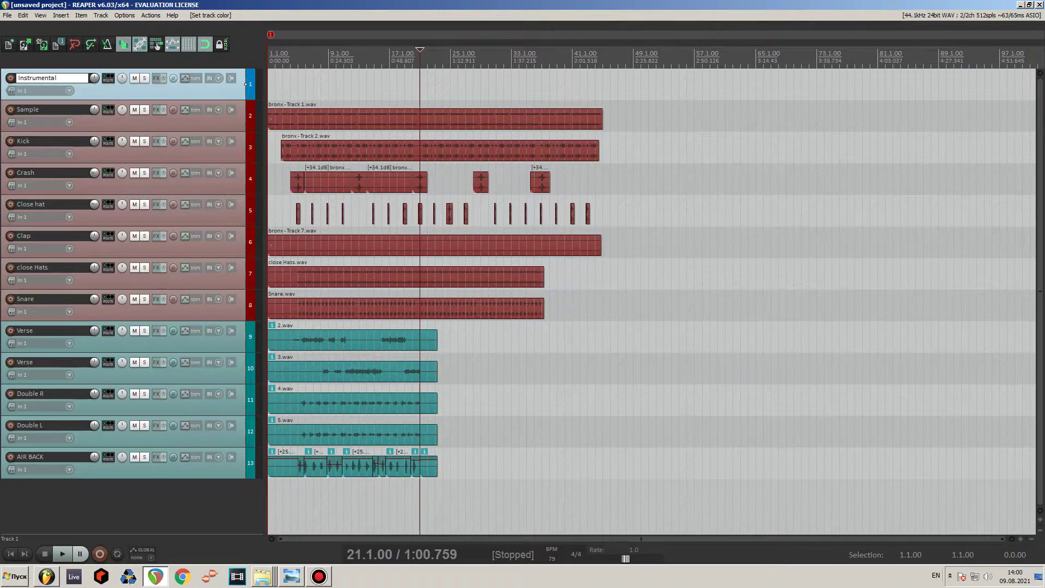
pyautogui.press('Return')
# Select the tracks from Sample through Snare and nest them in the Instrumental track as a folder.
pyautogui.click(214, 126)
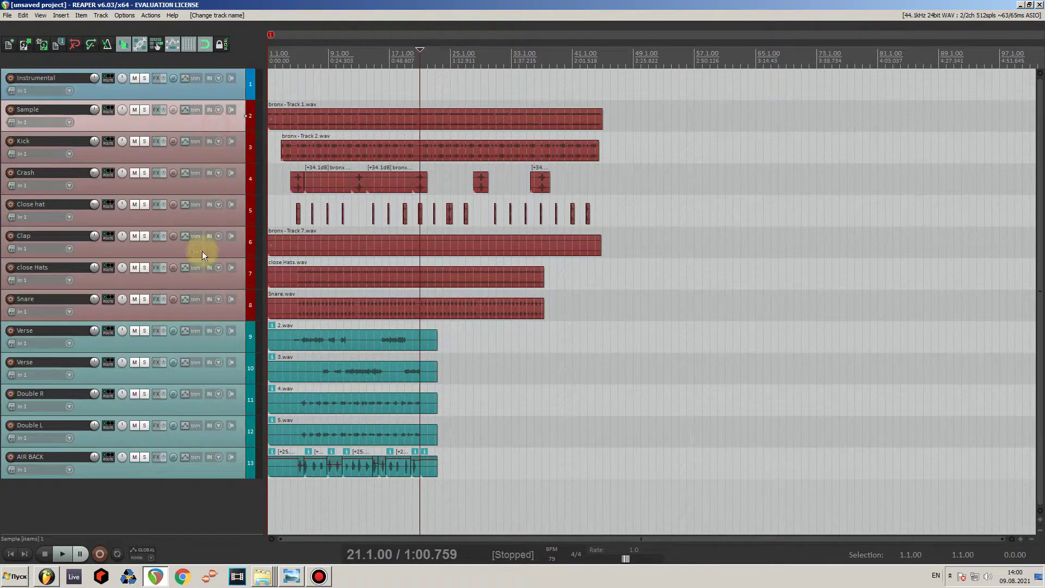
pyautogui.keyDown('shift'); pyautogui.click(207, 311); pyautogui.keyUp('shift')
pyautogui.moveTo(186, 125); pyautogui.dragTo(182, 85)
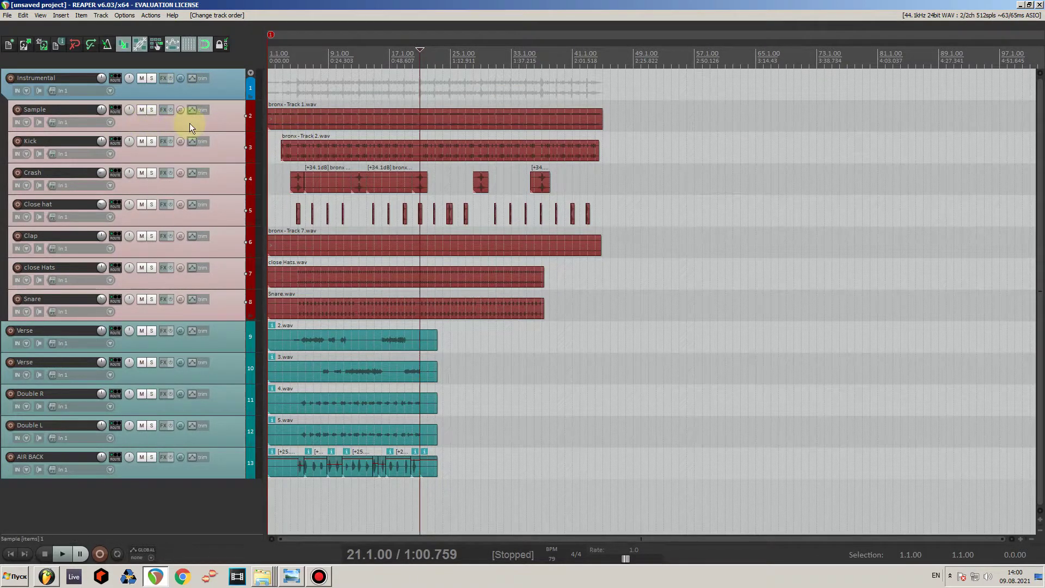
pyautogui.click(663, 149)
# Solo only the Sample track and play it from the project start.
pyautogui.click(151, 109)
pyautogui.press('Home')
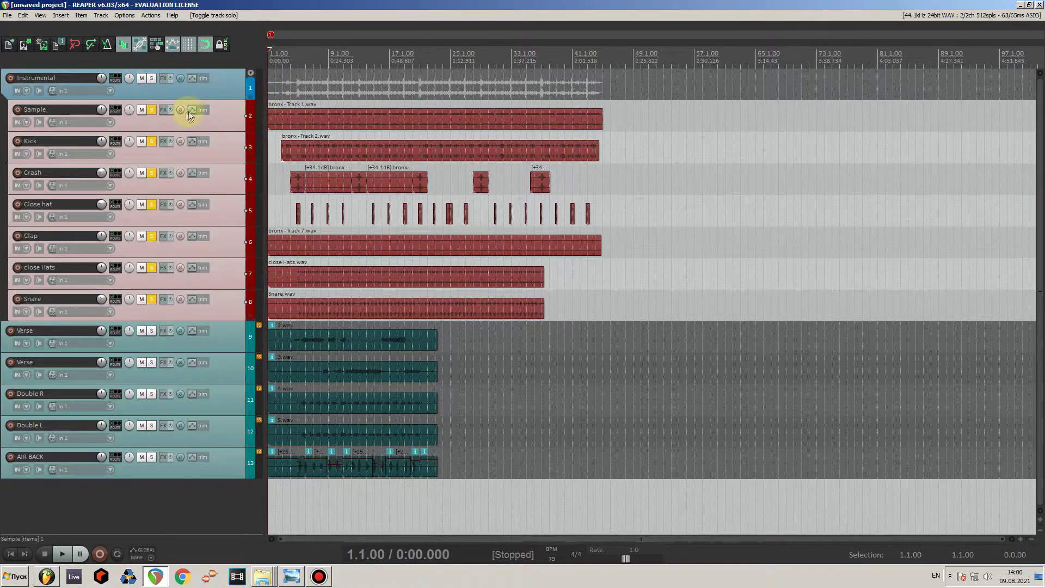
pyautogui.click(152, 111)
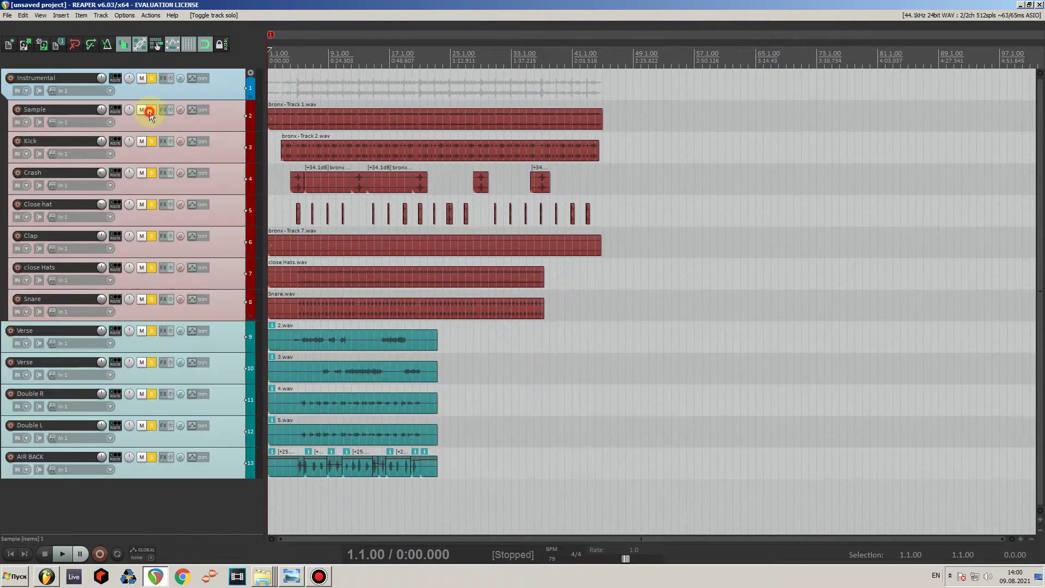
pyautogui.click(151, 113)
pyautogui.press('space')
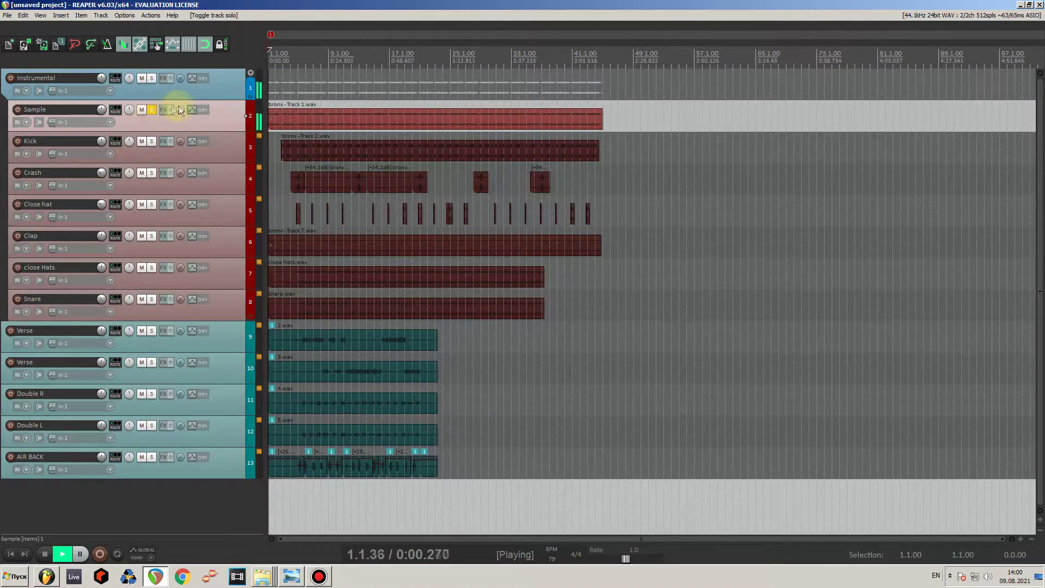
# Stop playback, increase the Sample track's height and normalize its bronx - Track 1.wav item.
pyautogui.scroll(2, 299, 131)
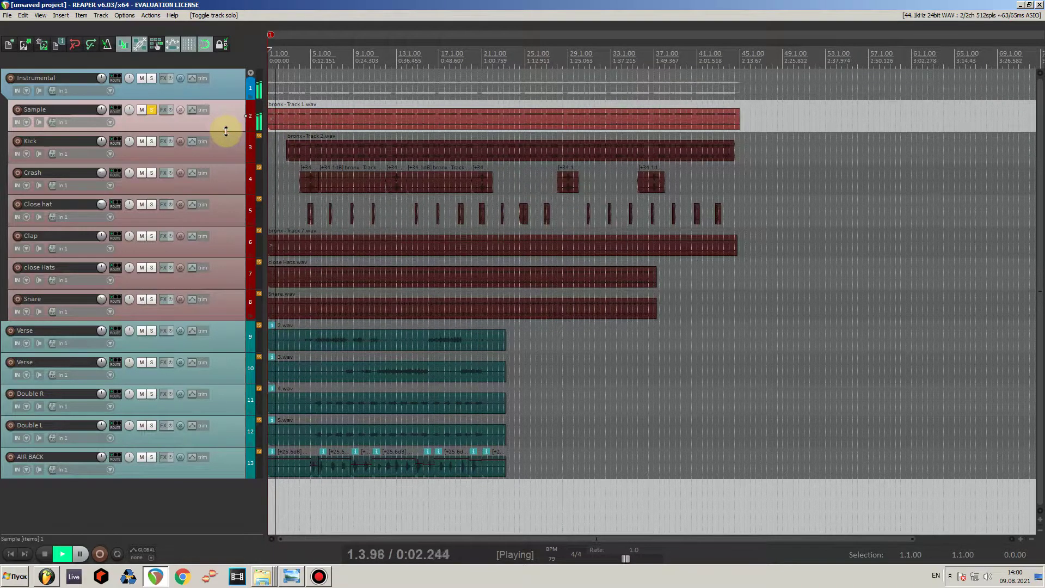
pyautogui.moveTo(225, 130); pyautogui.dragTo(227, 188)
pyautogui.press('space')
pyautogui.doubleClick(369, 133)
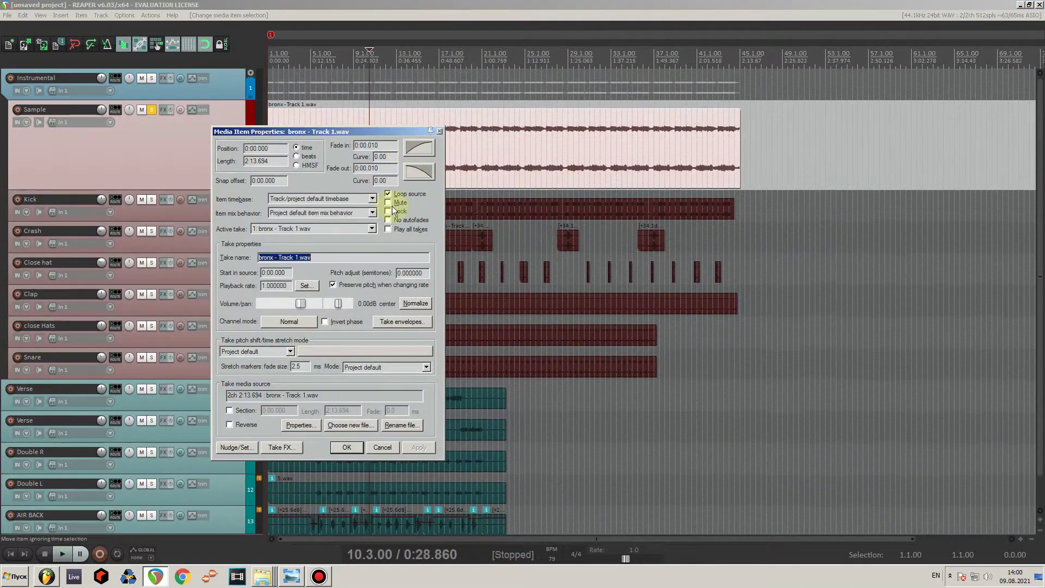
pyautogui.click(415, 303)
pyautogui.click(419, 447)
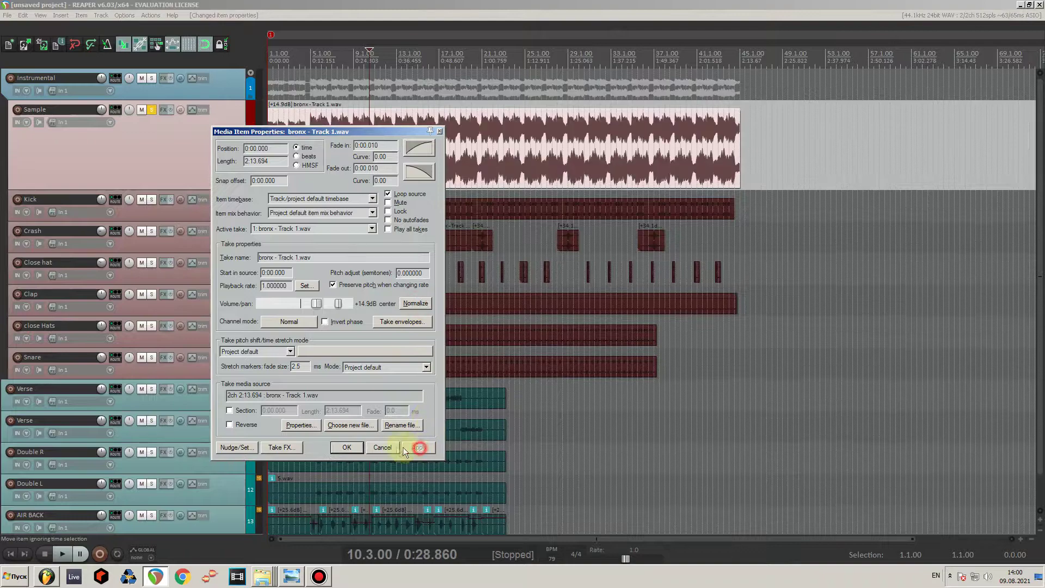
pyautogui.click(346, 447)
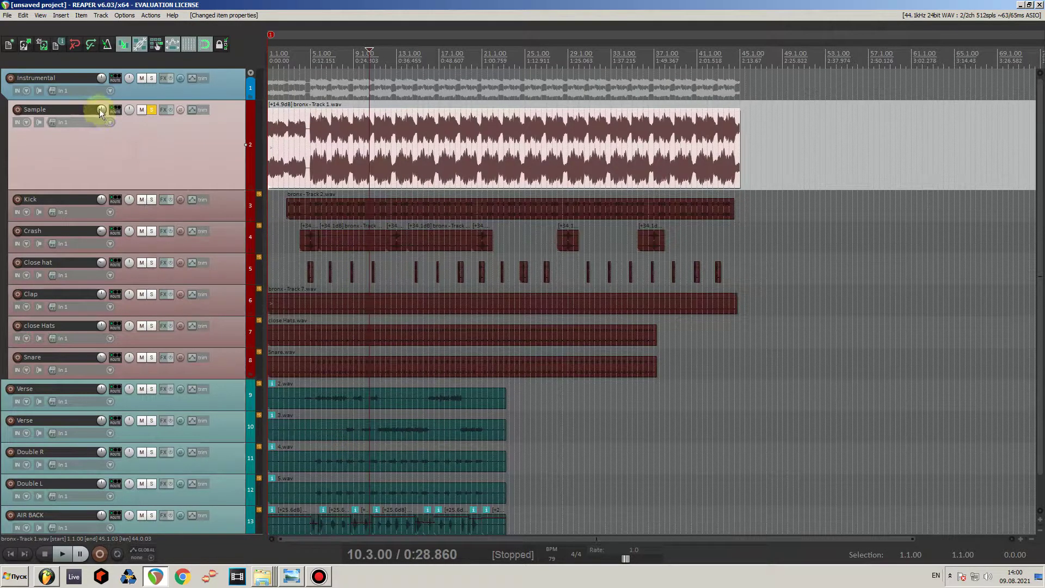
# Lower the Sample track's volume to -8.37 dB and check the level during playback.
pyautogui.moveTo(100, 108); pyautogui.dragTo(101, 117)
pyautogui.press('space')
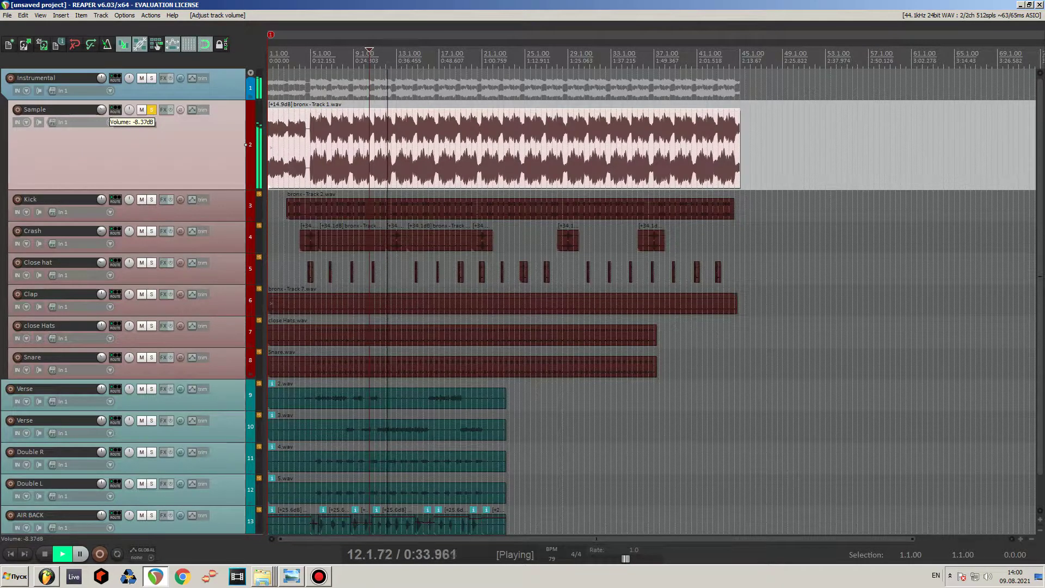
pyautogui.press('space')
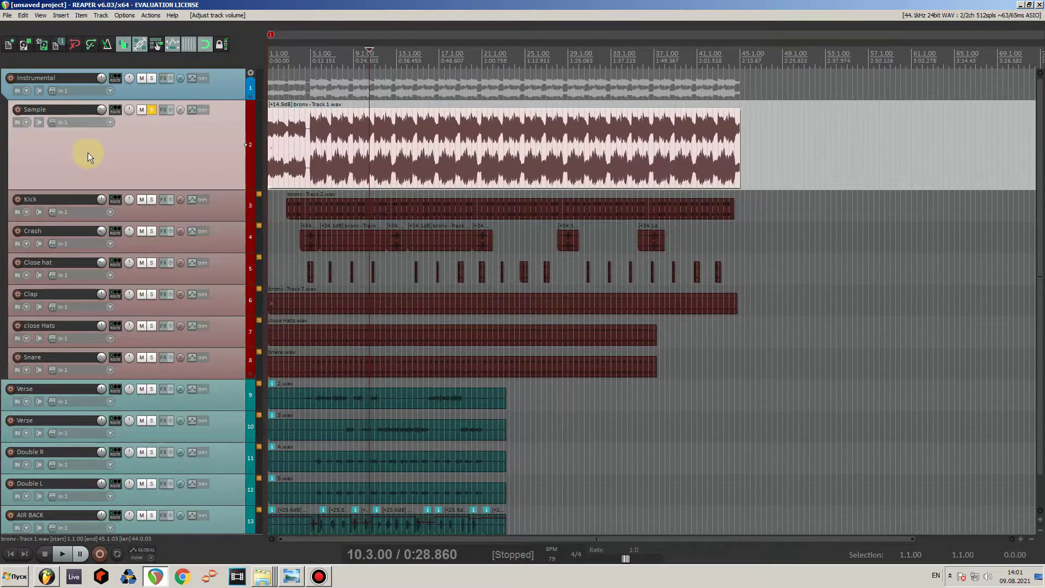
# Add a track named Low compress and move it above Sample inside the Instrumental folder.
pyautogui.doubleClick(104, 152)
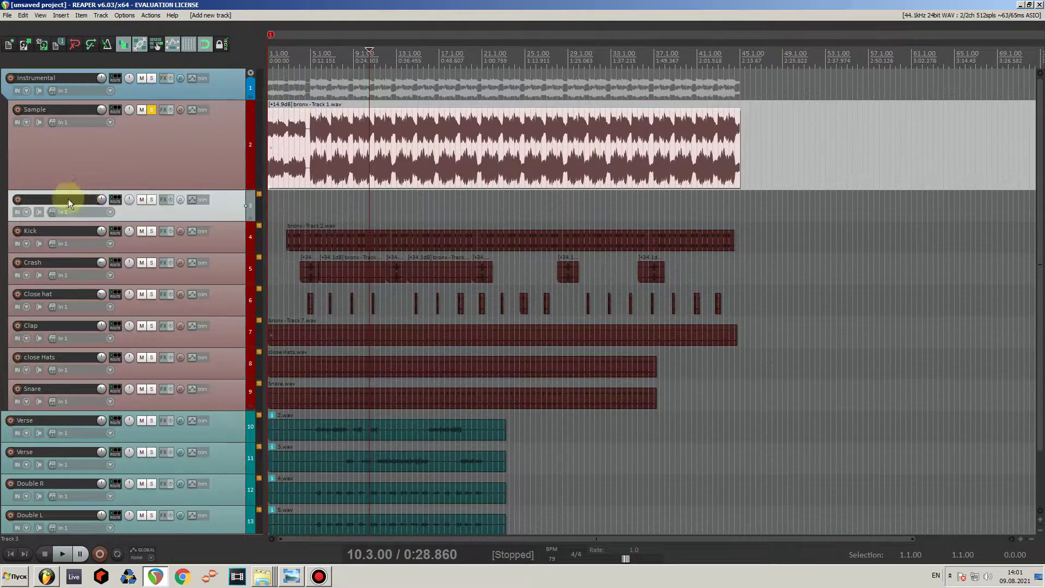
pyautogui.doubleClick(68, 200)
pyautogui.write('Low compress')
pyautogui.press('Return')
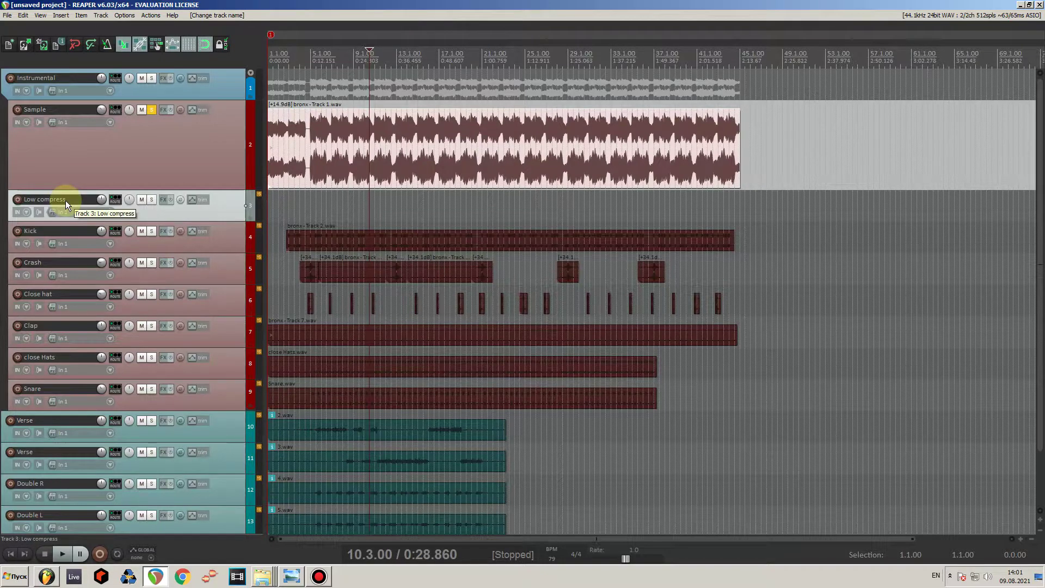
pyautogui.moveTo(224, 211); pyautogui.dragTo(206, 105)
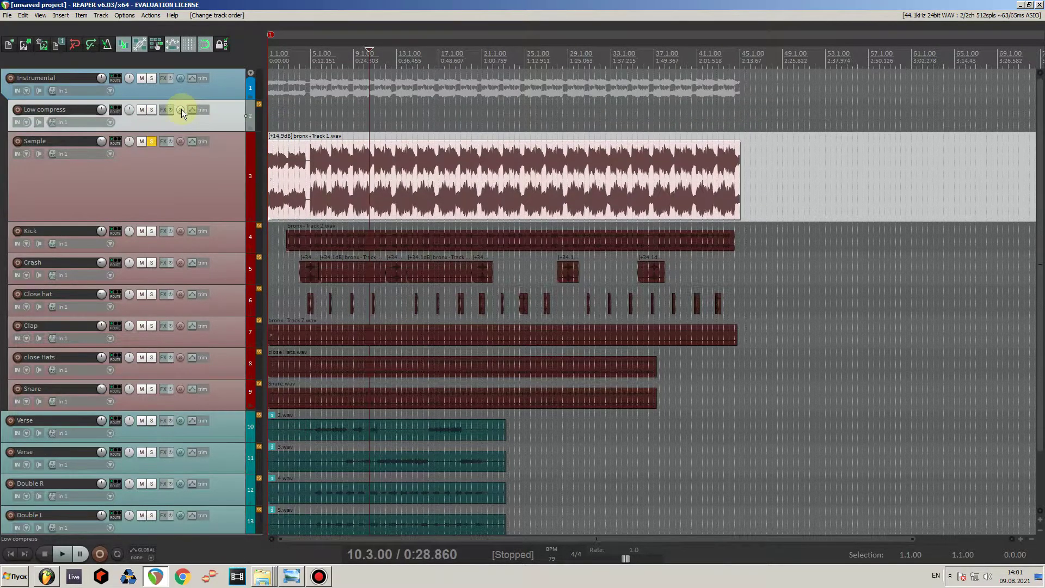
# Select the Sample and Kick tracks and nest them in the Low compress track as a subfolder.
pyautogui.click(113, 168)
pyautogui.keyDown('ctrl'); pyautogui.click(136, 239); pyautogui.keyUp('ctrl')
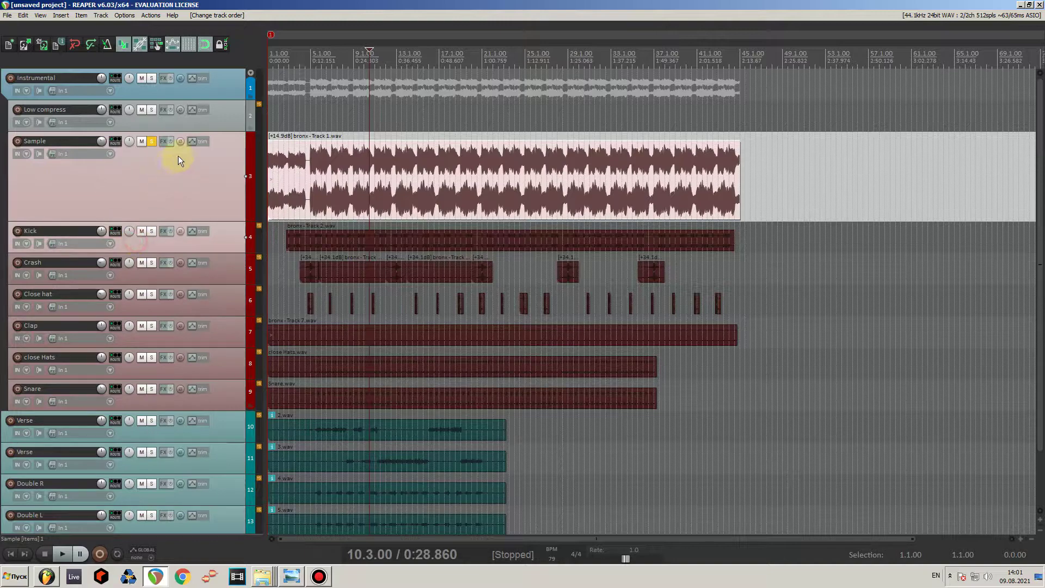
pyautogui.moveTo(178, 157); pyautogui.dragTo(183, 117)
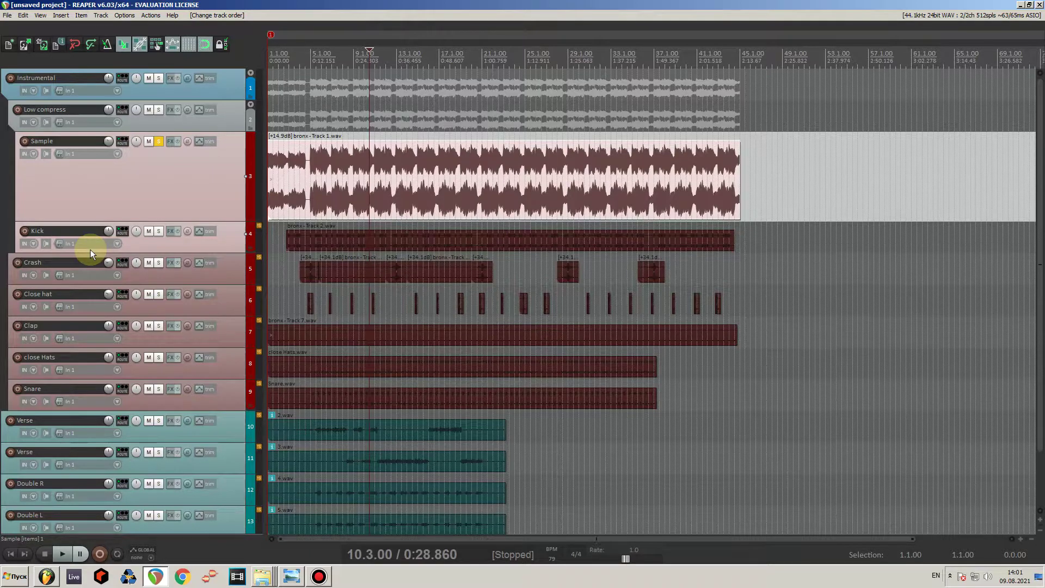
pyautogui.scroll(-2, 90, 250)
pyautogui.scroll(-1, 90, 249)
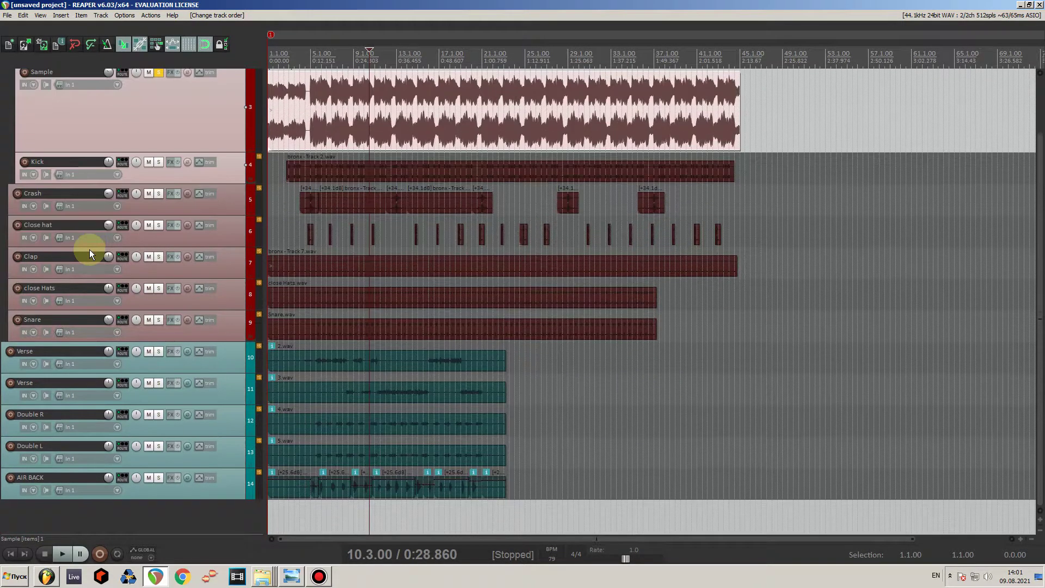
pyautogui.scroll(2, 89, 249)
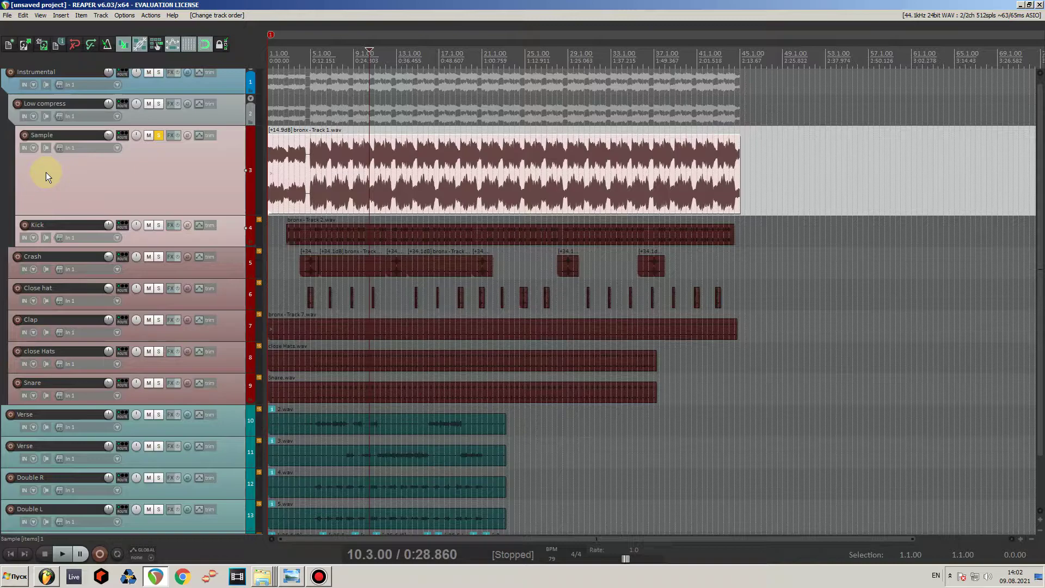
pyautogui.scroll(1, 46, 172)
pyautogui.scroll(-2, 75, 192)
pyautogui.scroll(2, 75, 191)
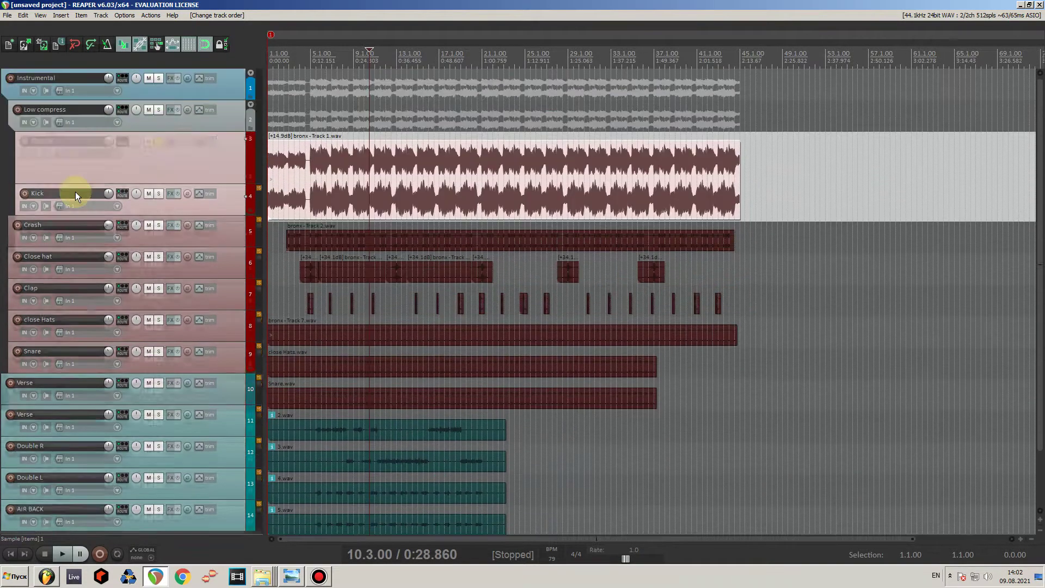
pyautogui.moveTo(75, 192); pyautogui.dragTo(75, 192)
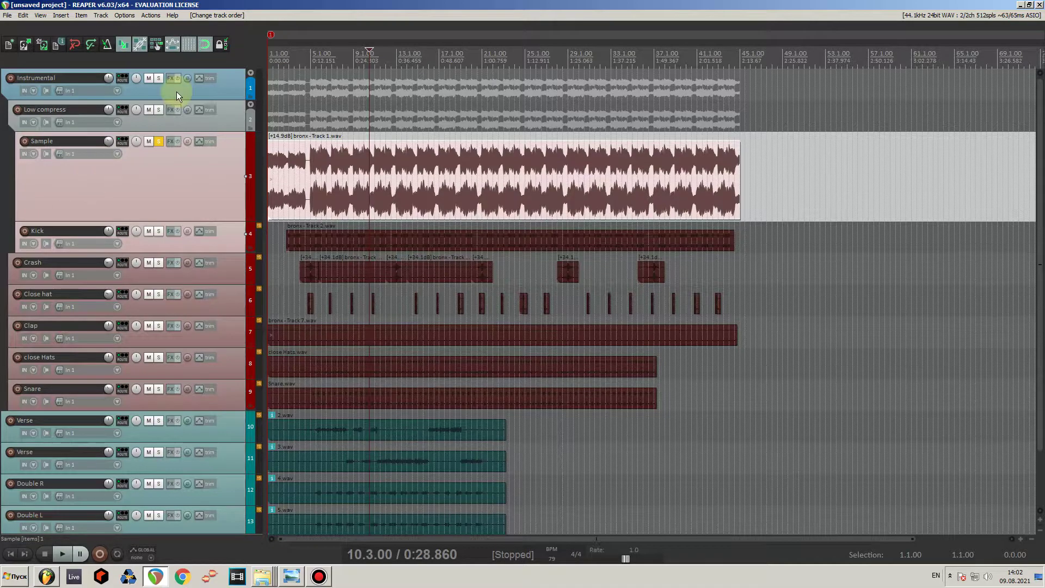
pyautogui.scroll(-2, 107, 183)
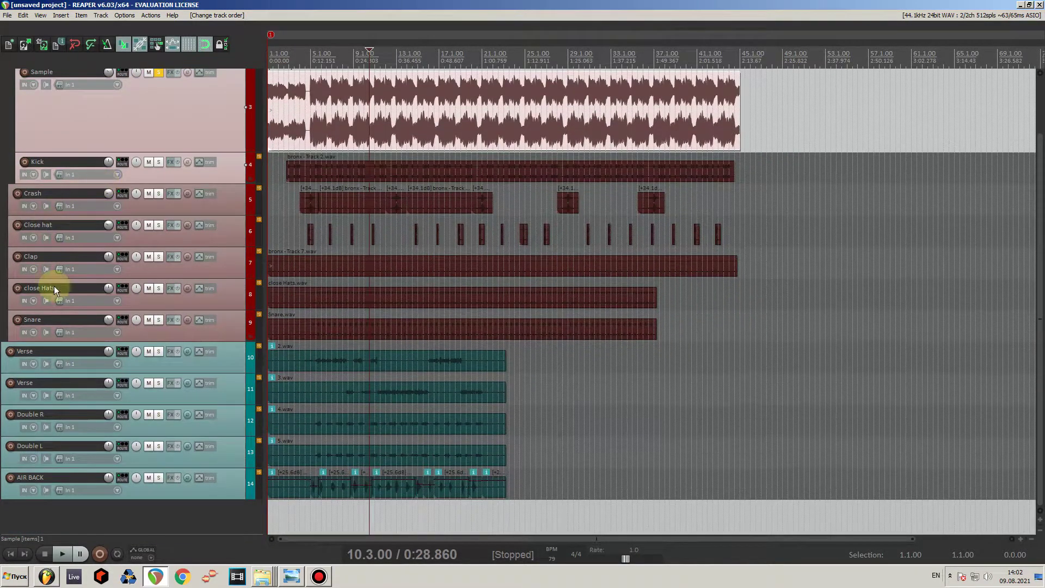
# Add a track named Verses and move it directly above the first Verse track.
pyautogui.scroll(2, 77, 305)
pyautogui.scroll(-2, 70, 305)
pyautogui.click(220, 361)
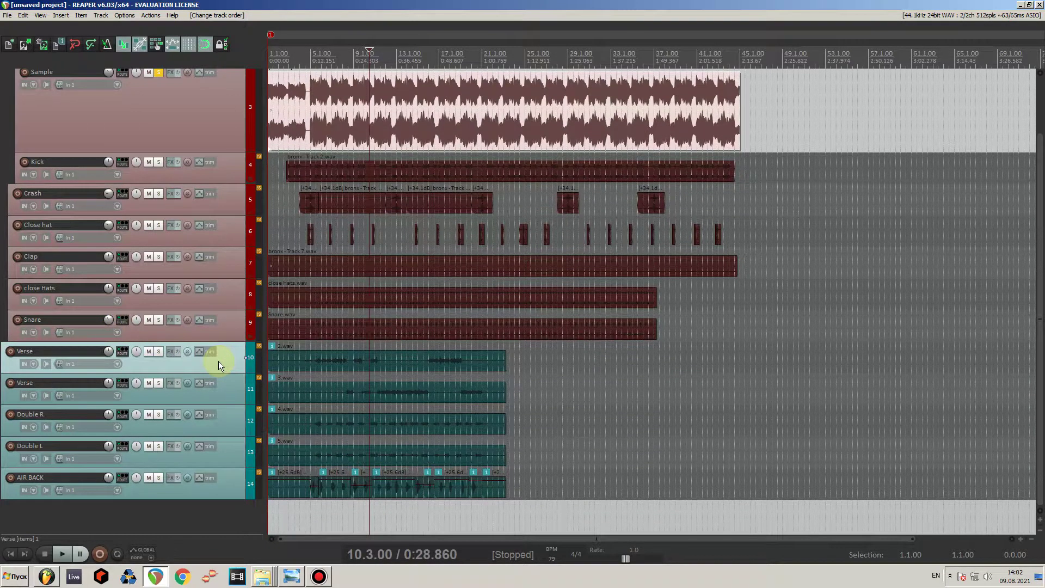
pyautogui.hotkey('ctrl', 't')
pyautogui.doubleClick(57, 383)
pyautogui.write('Verses')
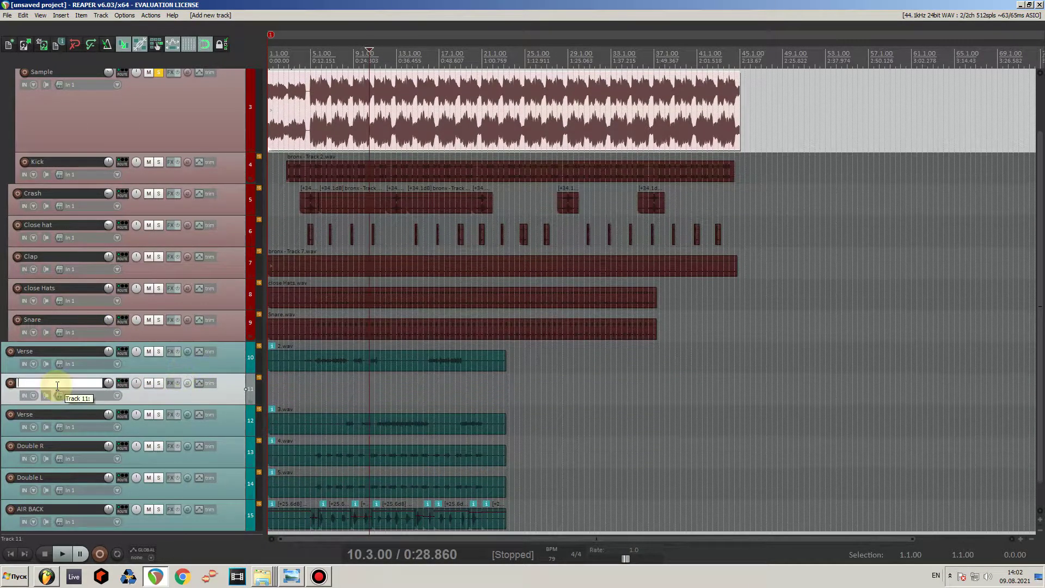
pyautogui.press('Return')
pyautogui.moveTo(222, 398); pyautogui.dragTo(193, 366)
# Select both Verse tracks and nest them in the Verses track as a folder.
pyautogui.keyDown('shift'); pyautogui.click(228, 424); pyautogui.keyUp('shift')
pyautogui.keyDown('ctrl'); pyautogui.click(215, 364); pyautogui.keyUp('ctrl')
pyautogui.moveTo(225, 386); pyautogui.dragTo(233, 371)
pyautogui.scroll(-1, 211, 414)
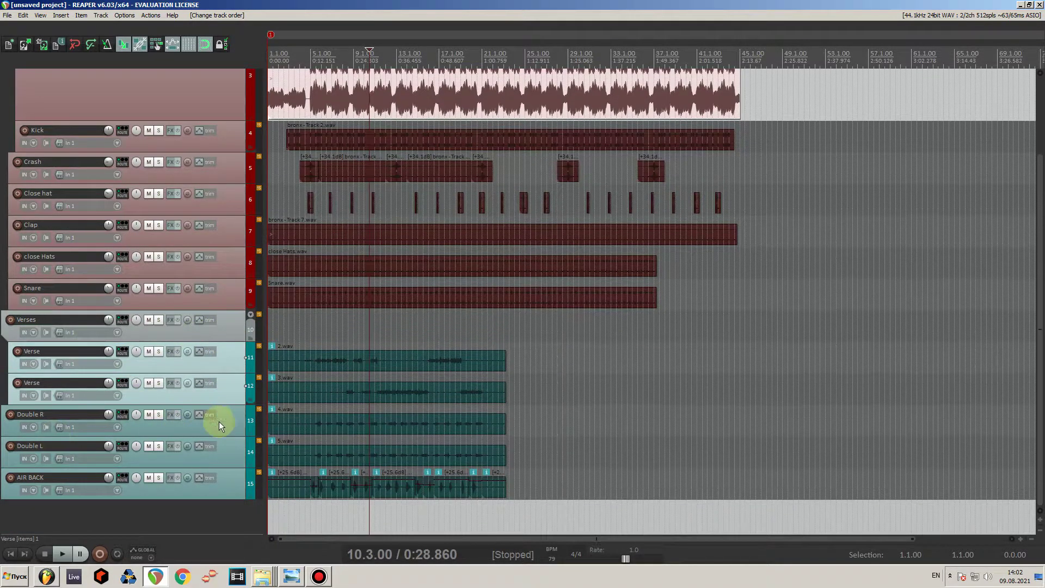
# Add a track named Doubles and move it directly above the Double R track.
pyautogui.click(219, 422)
pyautogui.hotkey('ctrl', 't')
pyautogui.doubleClick(59, 449)
pyautogui.write('Do')
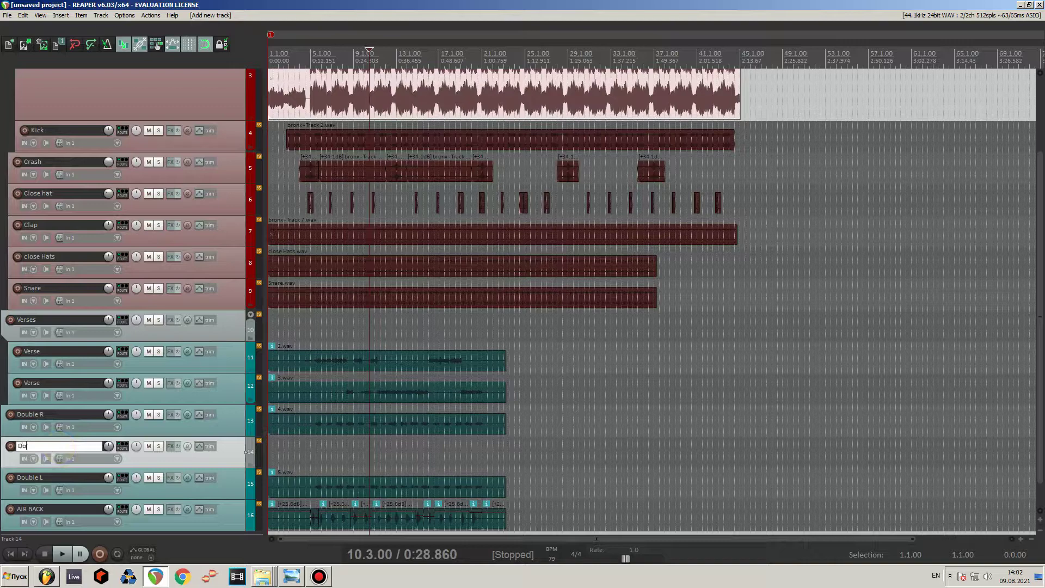
pyautogui.write('ubles')
pyautogui.press('Return')
pyautogui.moveTo(61, 450); pyautogui.dragTo(76, 409)
# Select the Double R, Double L and AIR BACK tracks and nest them in the Doubles track as a folder.
pyautogui.click(219, 457)
pyautogui.keyDown('shift'); pyautogui.click(222, 512); pyautogui.keyUp('shift')
pyautogui.moveTo(232, 444); pyautogui.dragTo(231, 425)
pyautogui.scroll(-1, 136, 431)
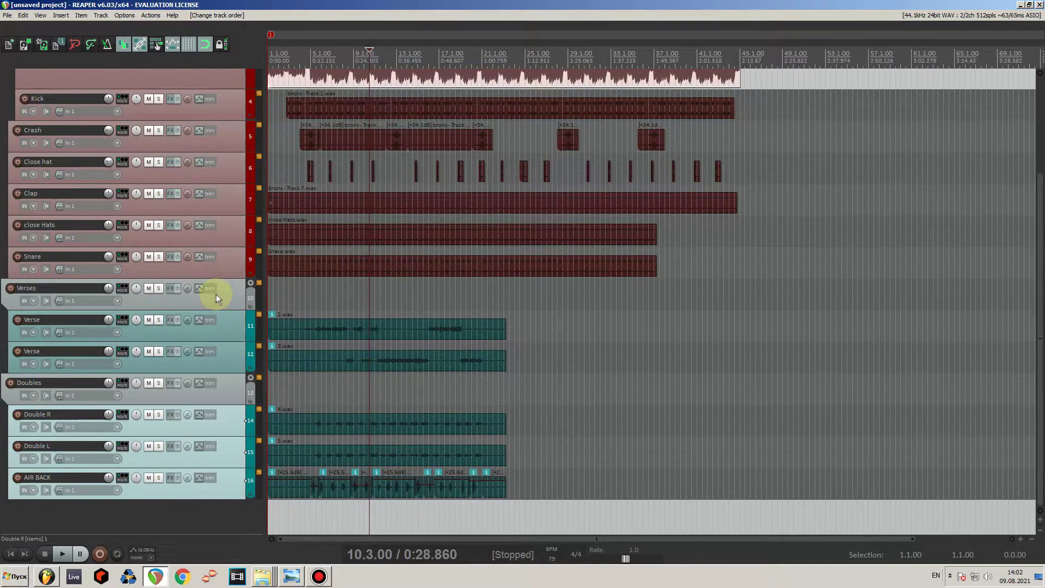
# Add a track named All Voices between the Snare track and the Verses folder.
pyautogui.click(222, 269)
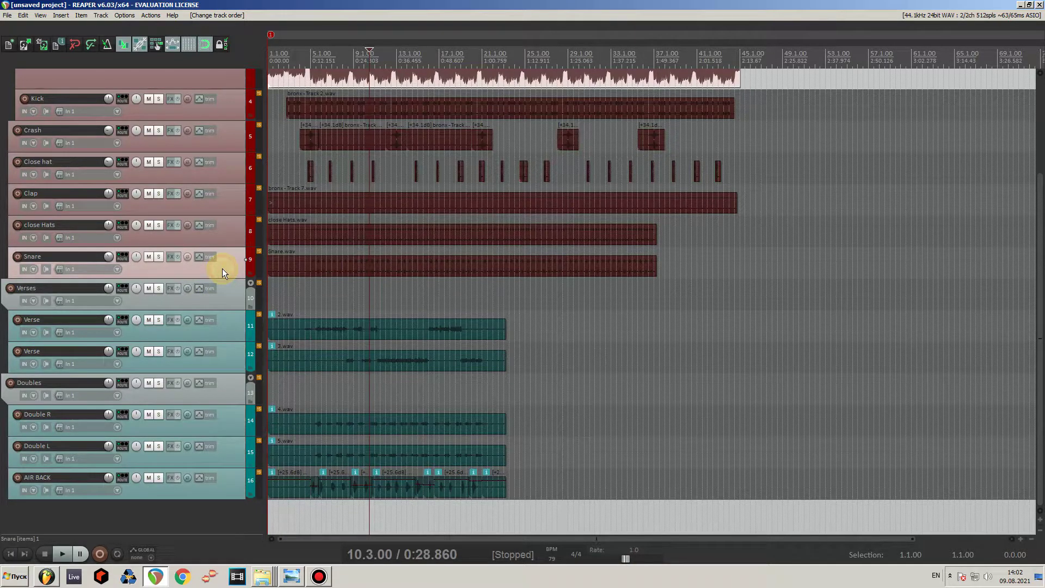
pyautogui.hotkey('ctrl', 't')
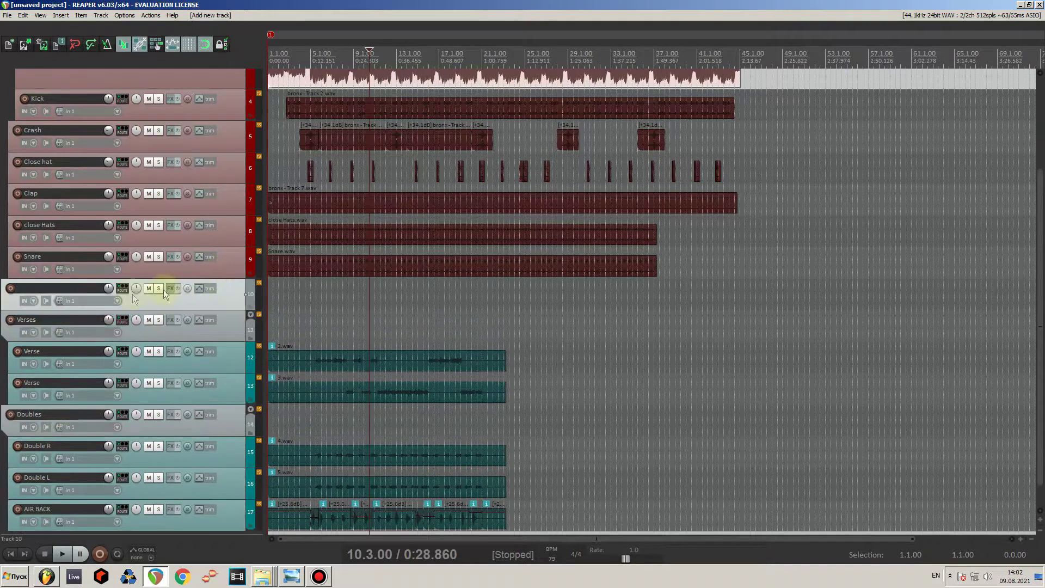
pyautogui.doubleClick(50, 290)
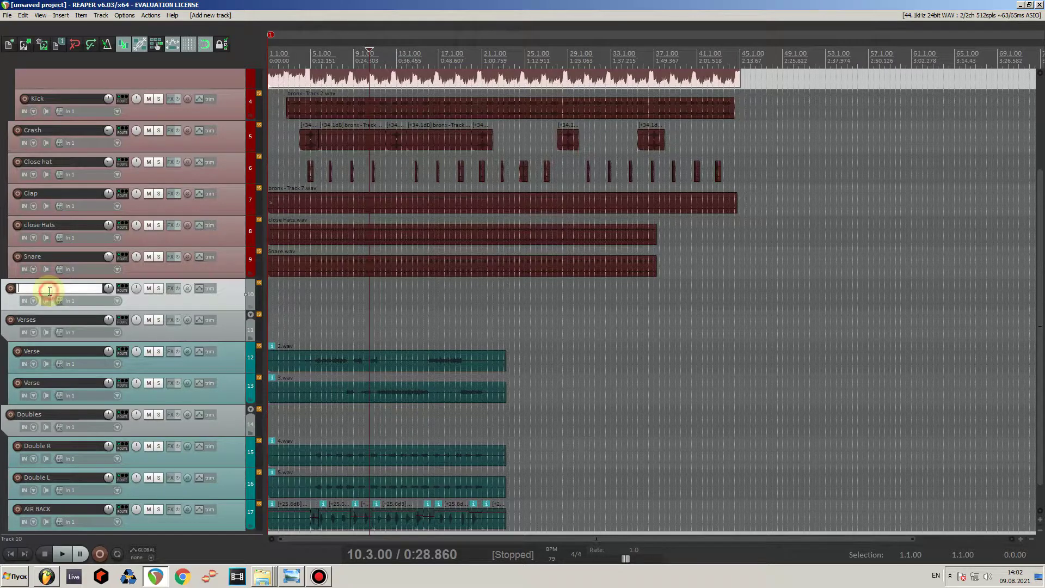
pyautogui.write('All V')
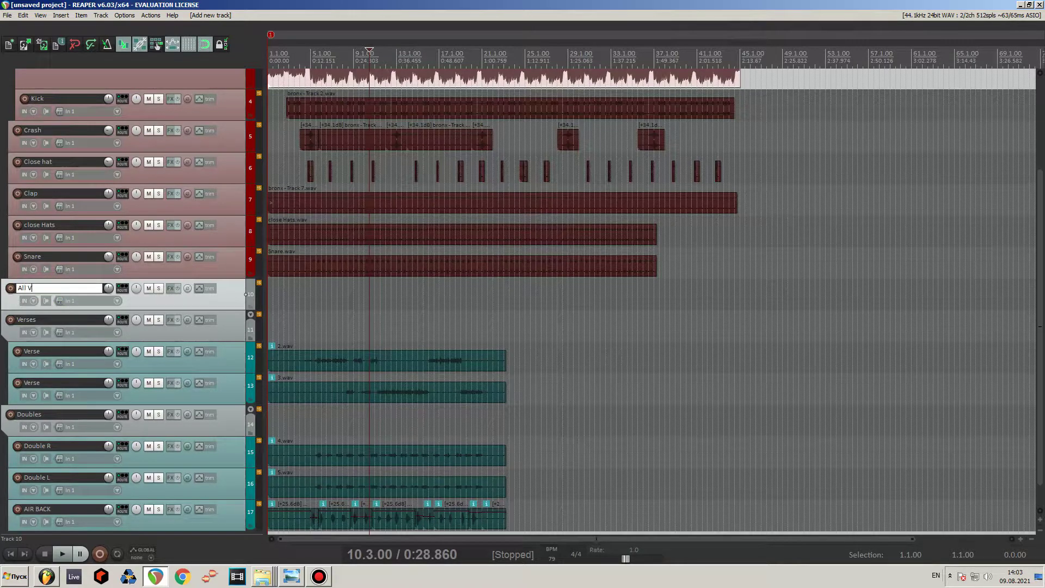
pyautogui.write('oices')
pyautogui.press('Return')
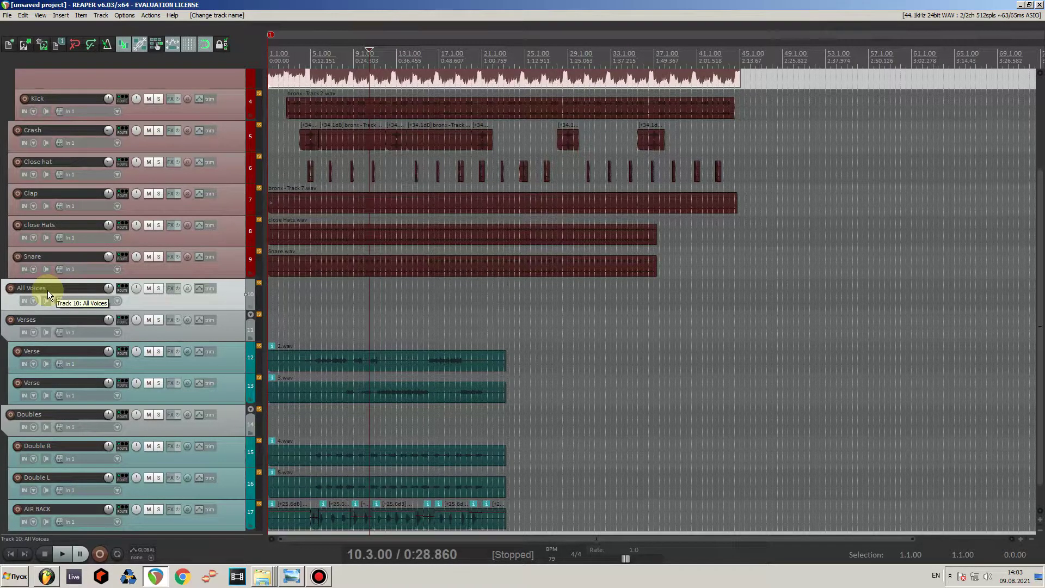
# Colour the All Voices track brown with red 128, green 64 and blue 0.
pyautogui.click(229, 321)
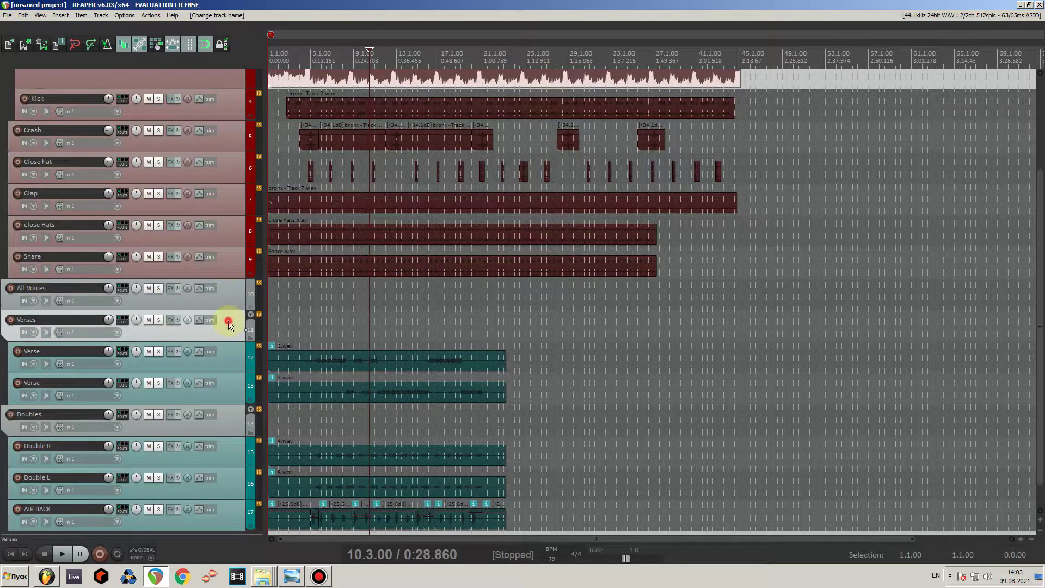
pyautogui.click(223, 301)
pyautogui.press('c')
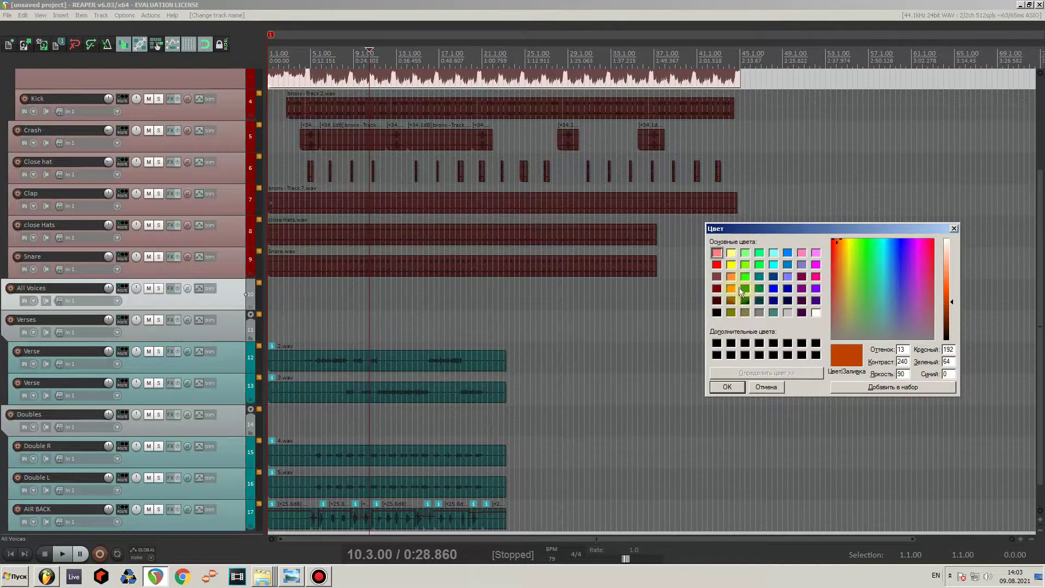
pyautogui.click(731, 301)
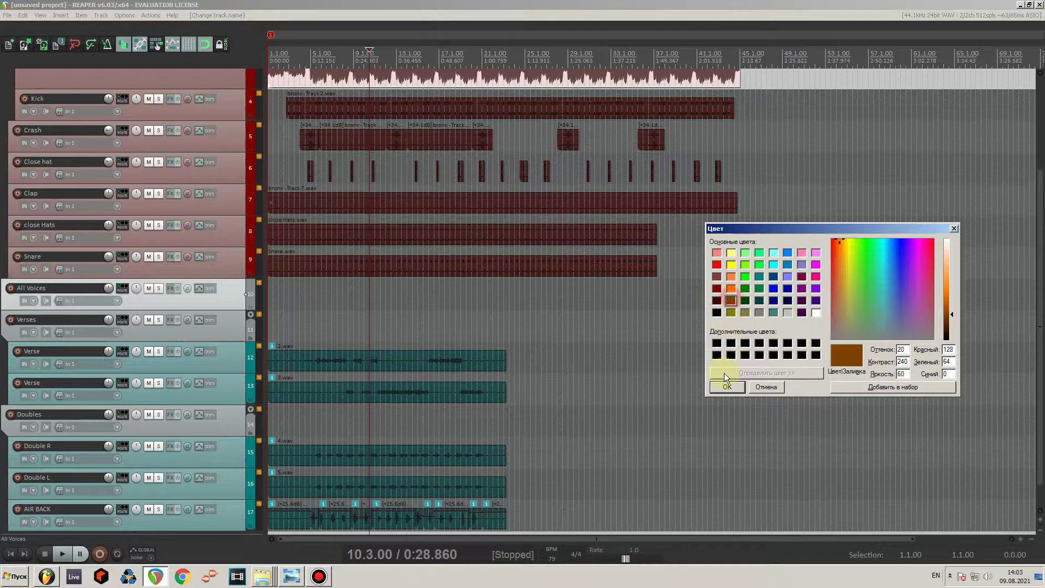
pyautogui.click(727, 386)
# Select the tracks from Verses through AIR BACK and nest them in the All Voices track as a folder.
pyautogui.click(221, 333)
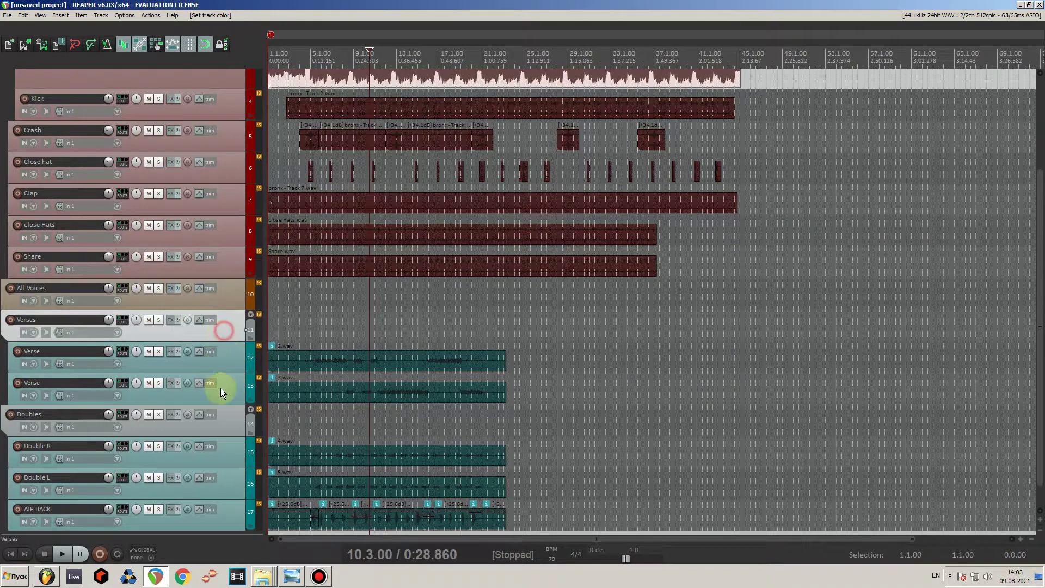
pyautogui.keyDown('shift'); pyautogui.click(226, 520); pyautogui.keyUp('shift')
pyautogui.moveTo(229, 329); pyautogui.dragTo(236, 297)
pyautogui.scroll(5, 165, 345)
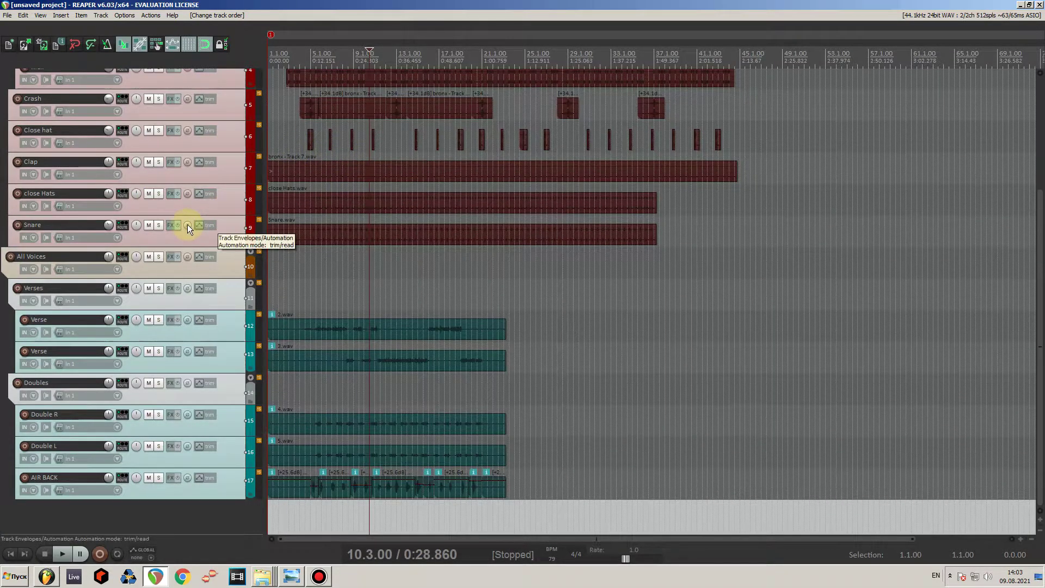
# Clear the solo from all tracks and return the edit cursor to the project start with no items selected.
pyautogui.click(159, 225)
pyautogui.click(159, 224)
pyautogui.click(227, 226)
pyautogui.scroll(3, 224, 225)
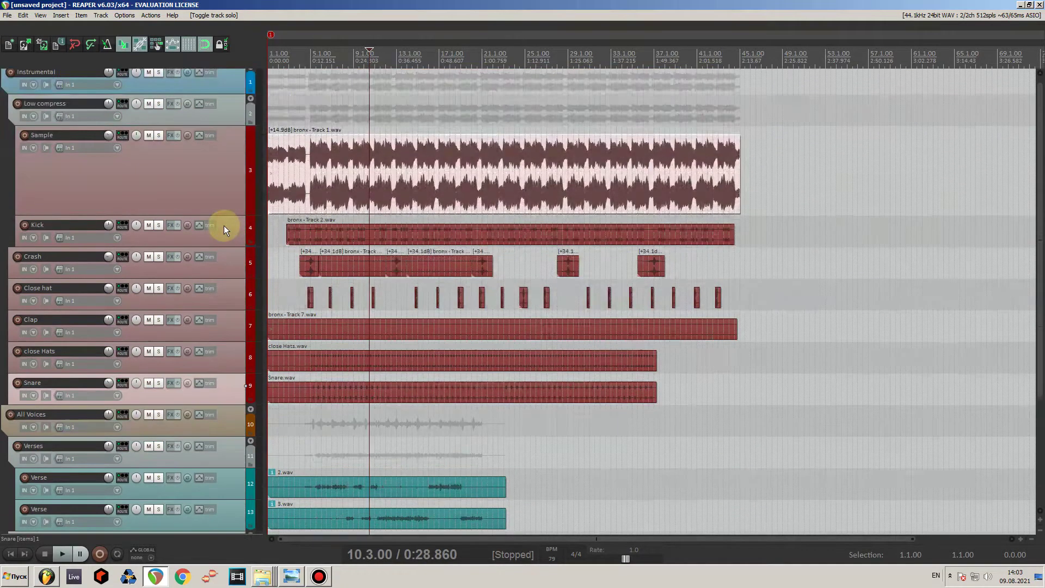
pyautogui.press('Home')
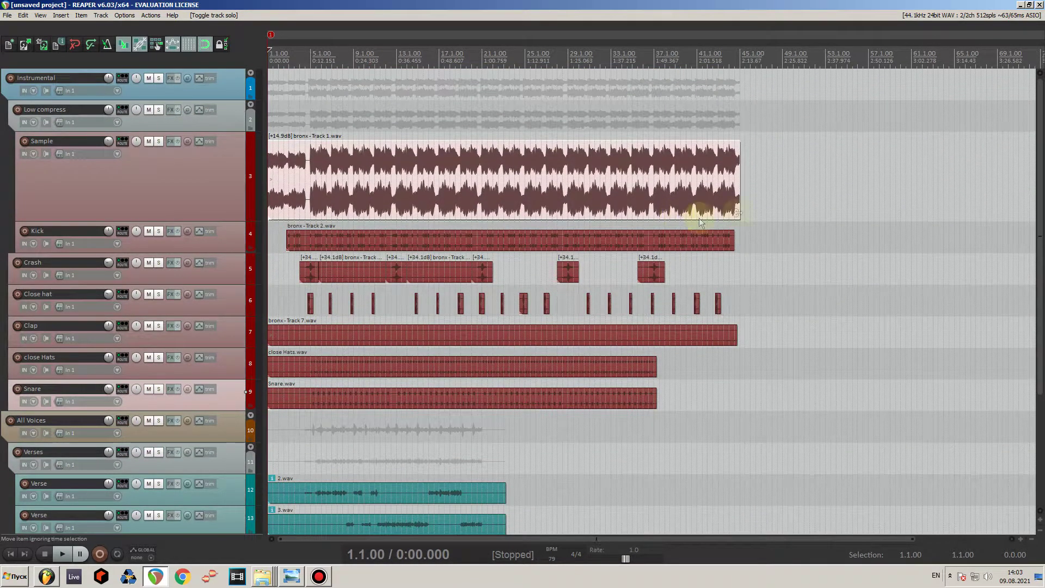
pyautogui.moveTo(774, 181); pyautogui.dragTo(892, 223)
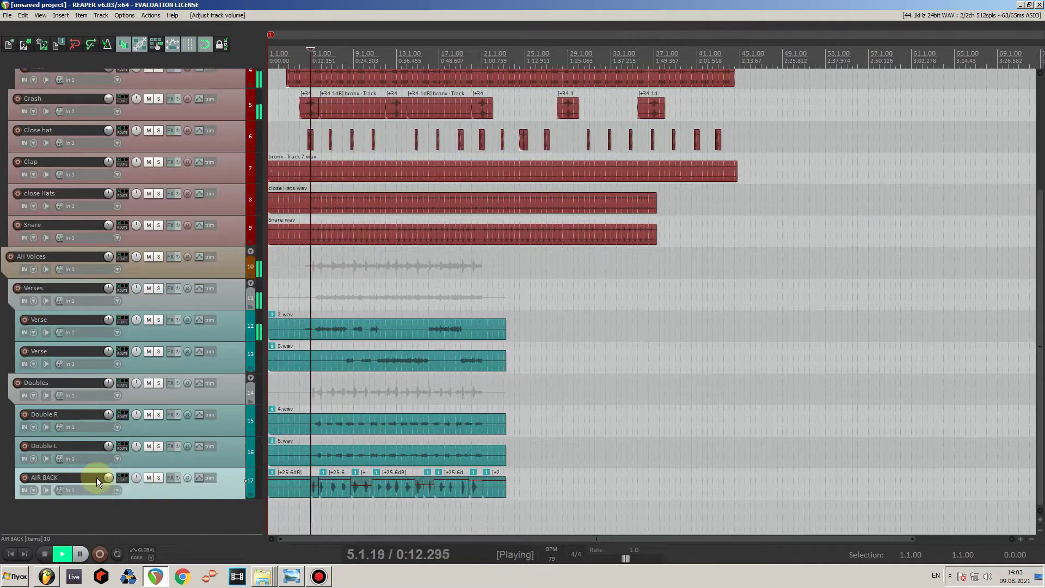
# Adjust the AIR BACK track's volume against the instrumental during playback.
pyautogui.moveTo(110, 478); pyautogui.dragTo(109, 469)
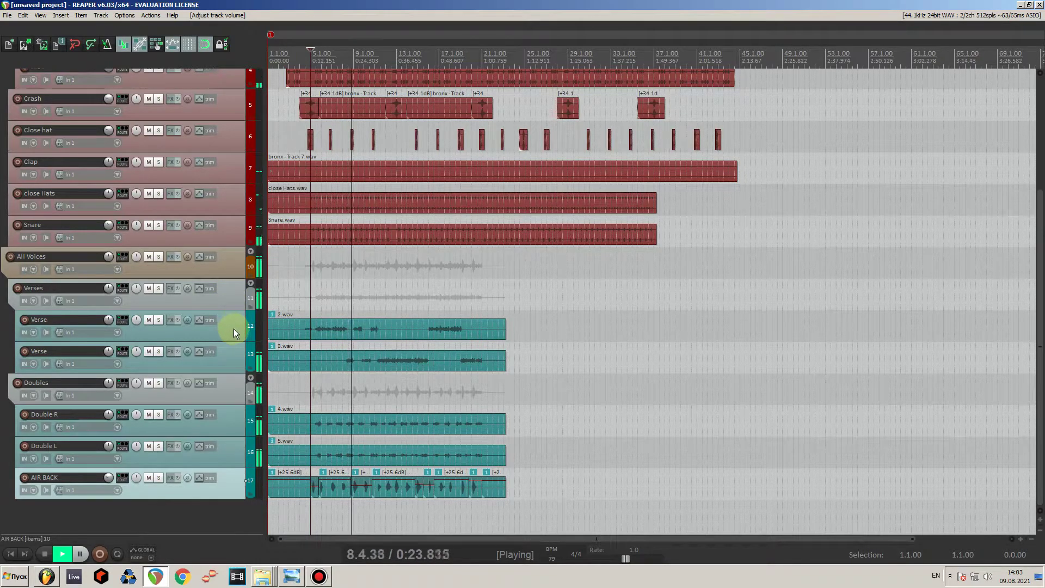
pyautogui.scroll(5, 218, 319)
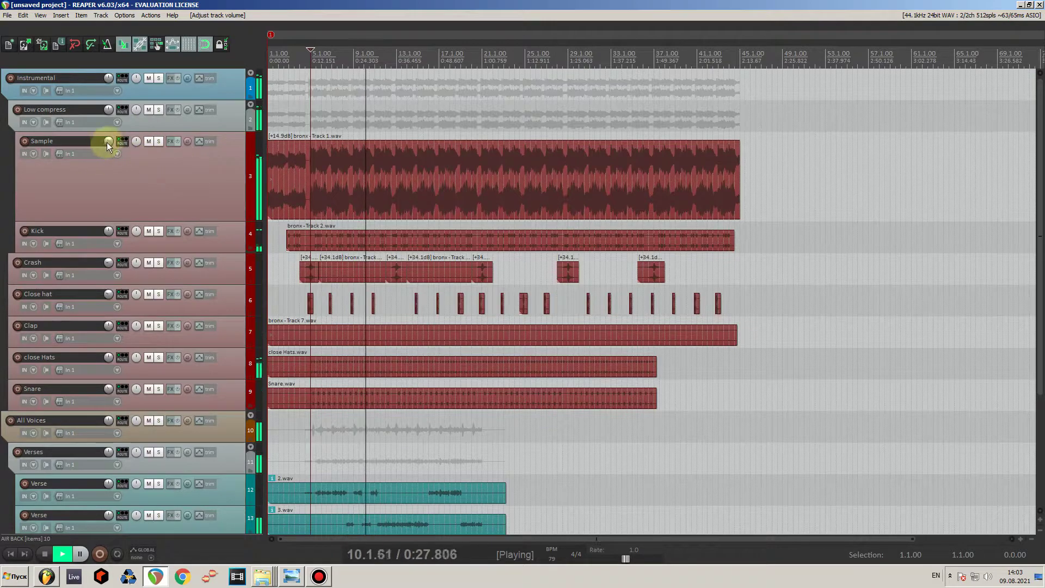
pyautogui.moveTo(110, 141)
pyautogui.scroll(-5, 158, 187)
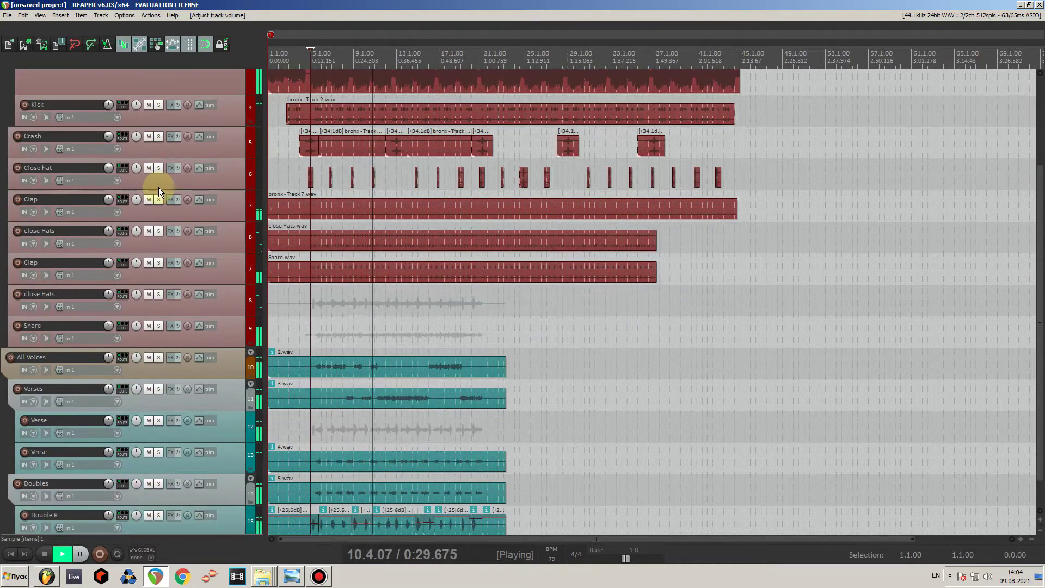
# Adjust the volumes of the Verses and Doubles folder tracks during playback and stop playback.
pyautogui.click(163, 296)
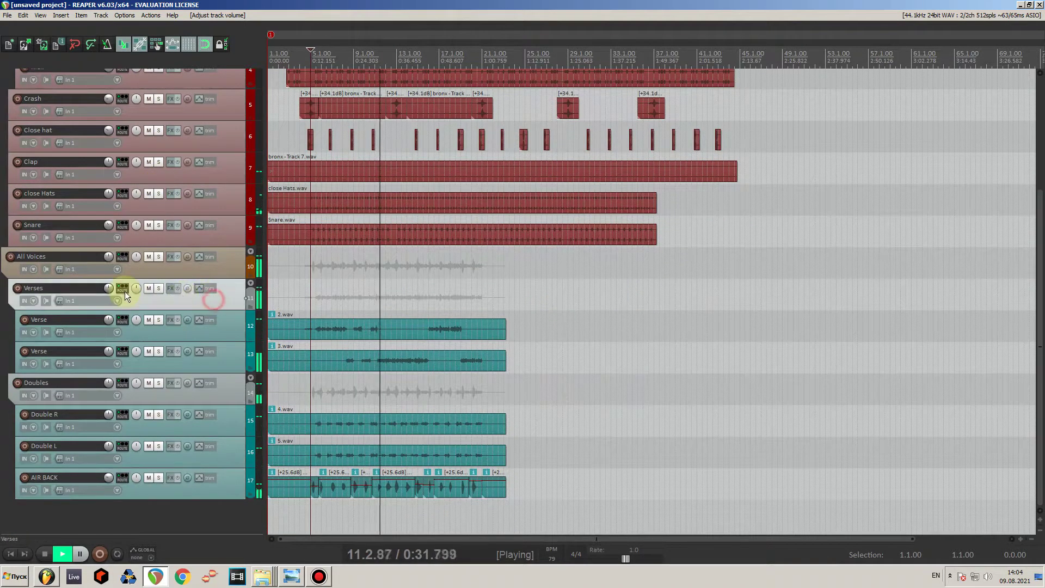
pyautogui.moveTo(109, 289)
pyautogui.mouseDown()
pyautogui.moveTo(109, 279)
pyautogui.moveTo(109, 287)
pyautogui.mouseUp()
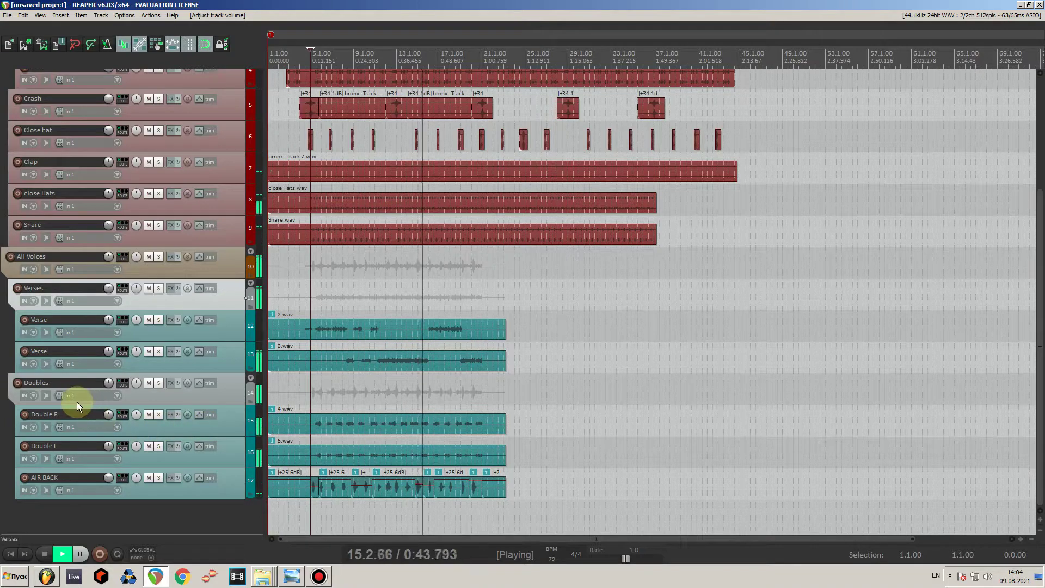
pyautogui.moveTo(108, 387); pyautogui.dragTo(108, 398)
pyautogui.scroll(5, 67, 387)
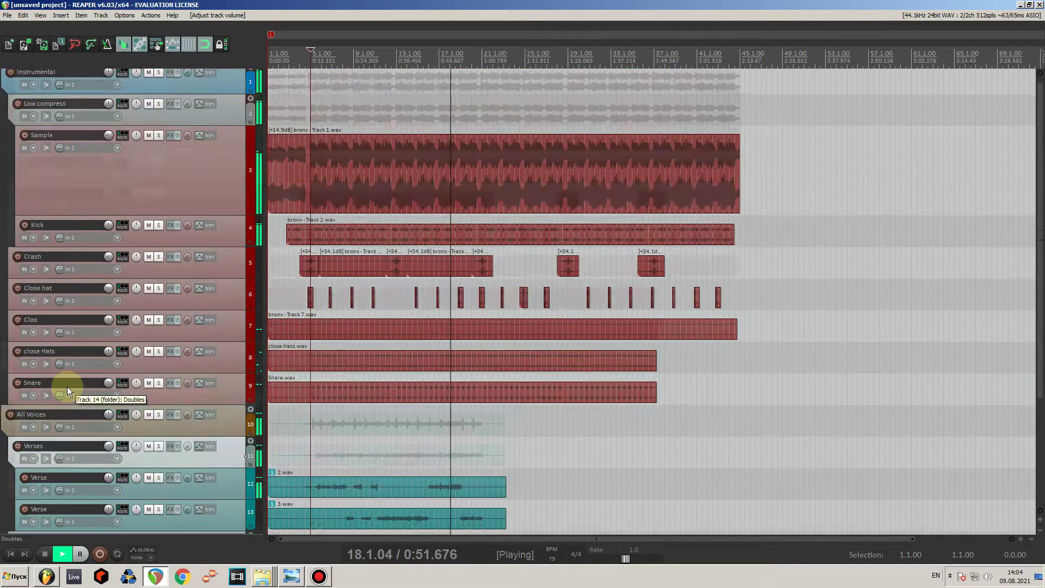
pyautogui.scroll(-5, 67, 387)
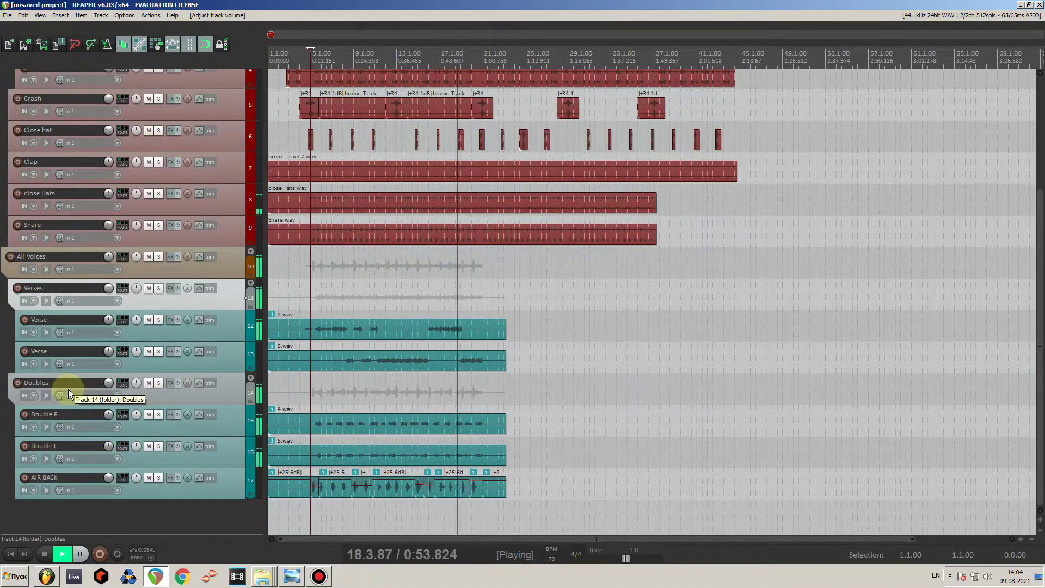
pyautogui.press('space')
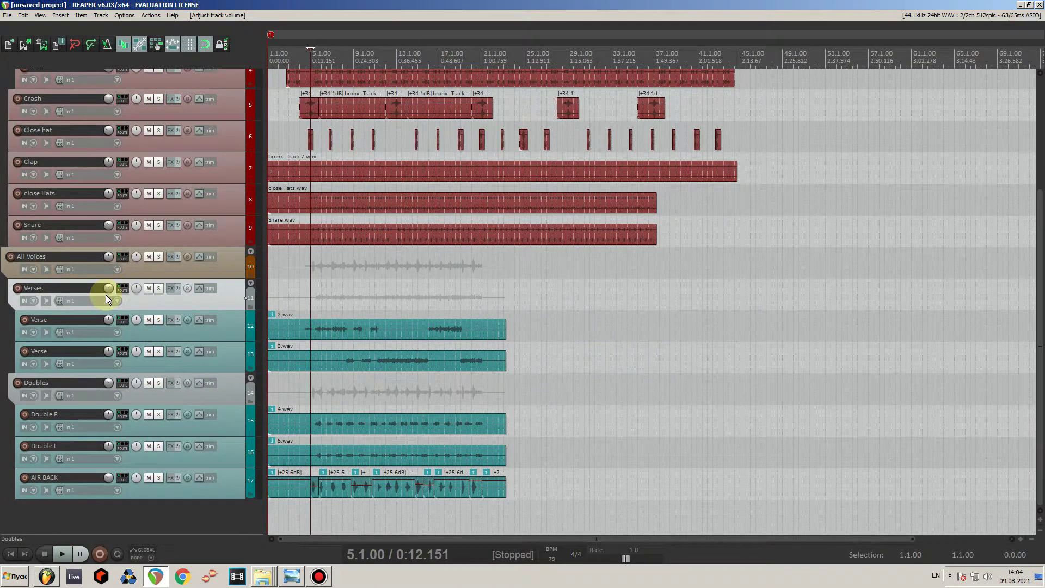
# Play the song from bar 5 to check the vocal balance, and stop playback.
pyautogui.press('space')
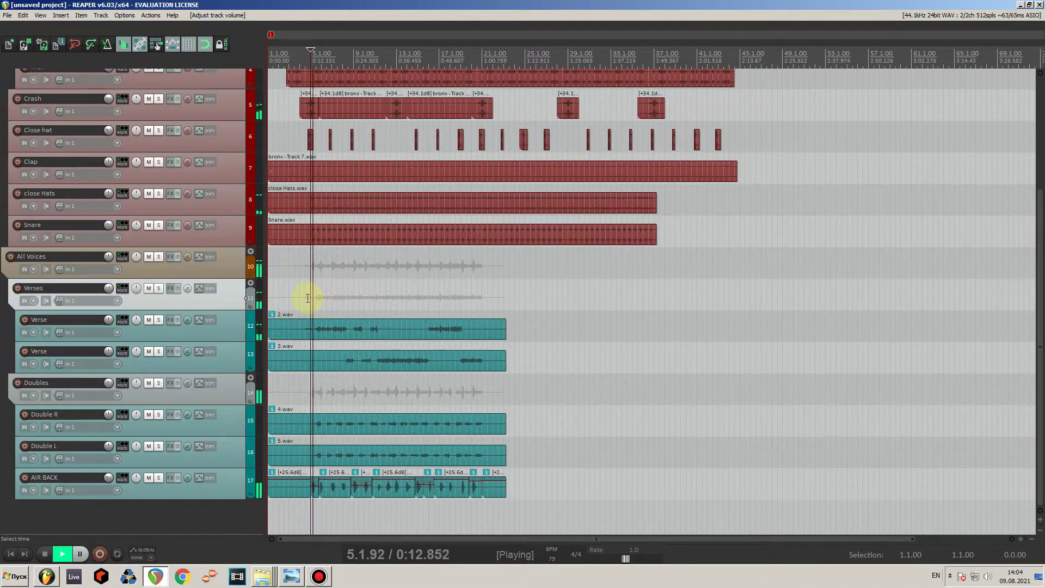
pyautogui.press('space')
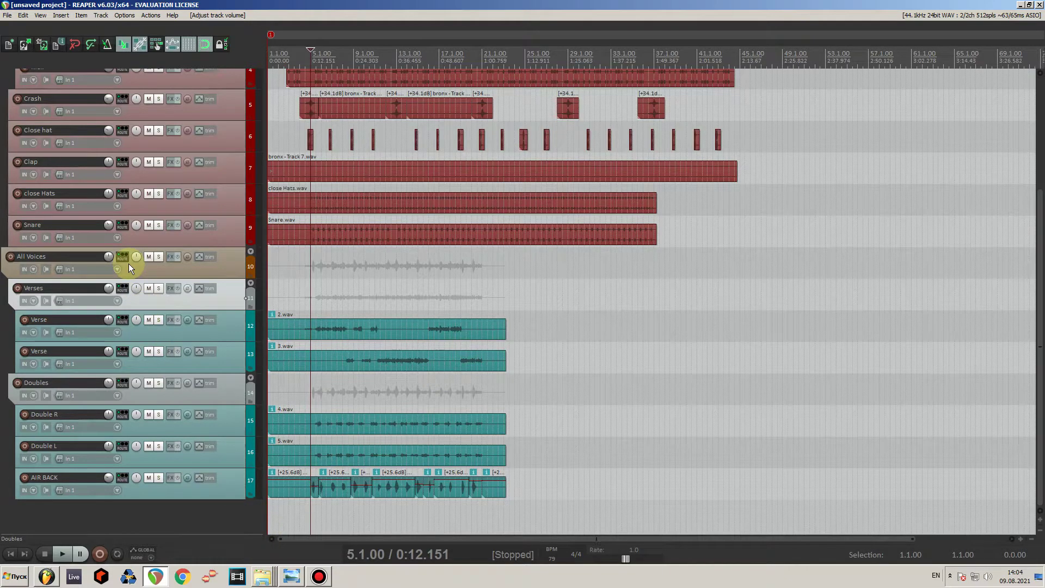
pyautogui.moveTo(113, 258)
# Pan the Crash and Close hat tracks off centre.
pyautogui.scroll(5, 155, 201)
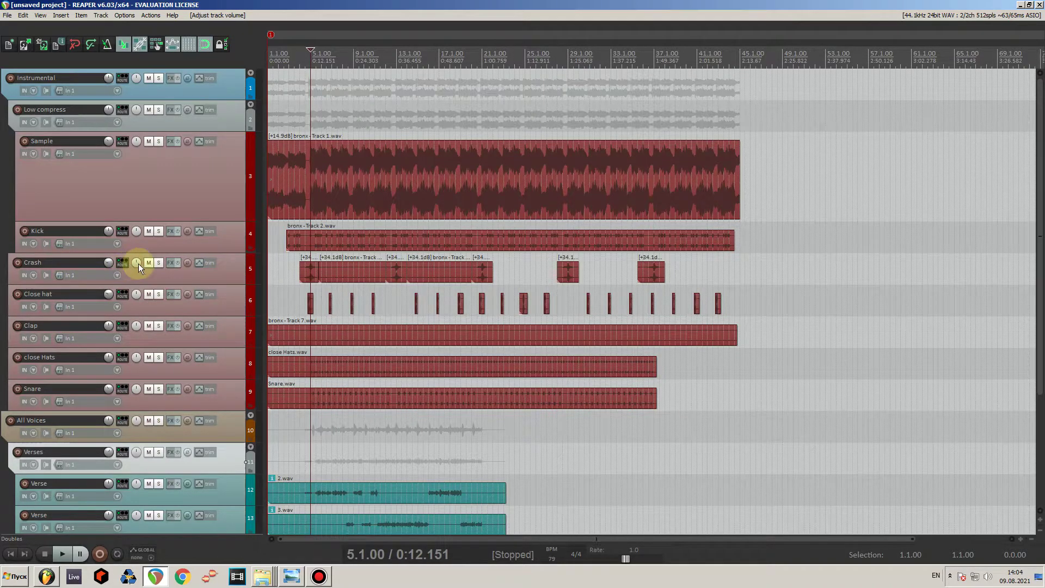
pyautogui.moveTo(138, 264)
pyautogui.mouseDown()
pyautogui.moveTo(138, 253)
pyautogui.moveTo(131, 266)
pyautogui.mouseUp()
pyautogui.moveTo(137, 295); pyautogui.dragTo(135, 343)
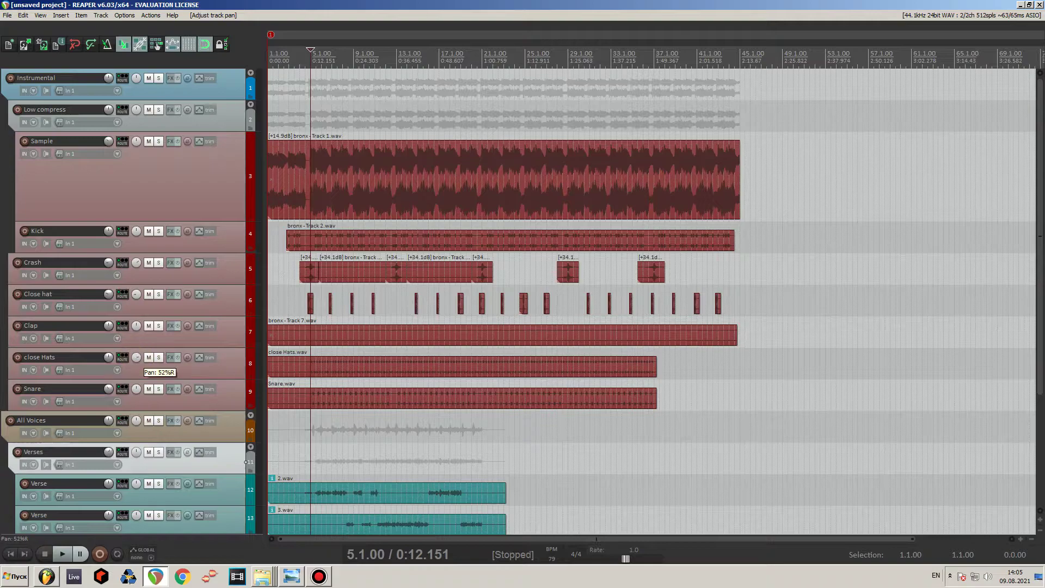
# Add the MAutopan (MeldaProduction) effect to the close Hats track by searching the plugins for "autopan".
pyautogui.click(171, 358)
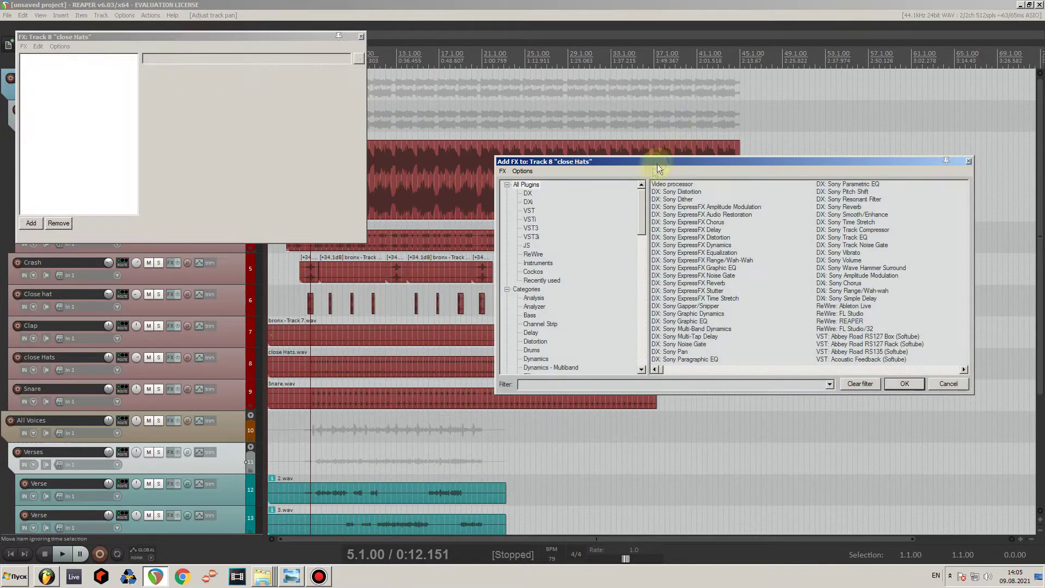
pyautogui.moveTo(640, 161); pyautogui.dragTo(574, 113)
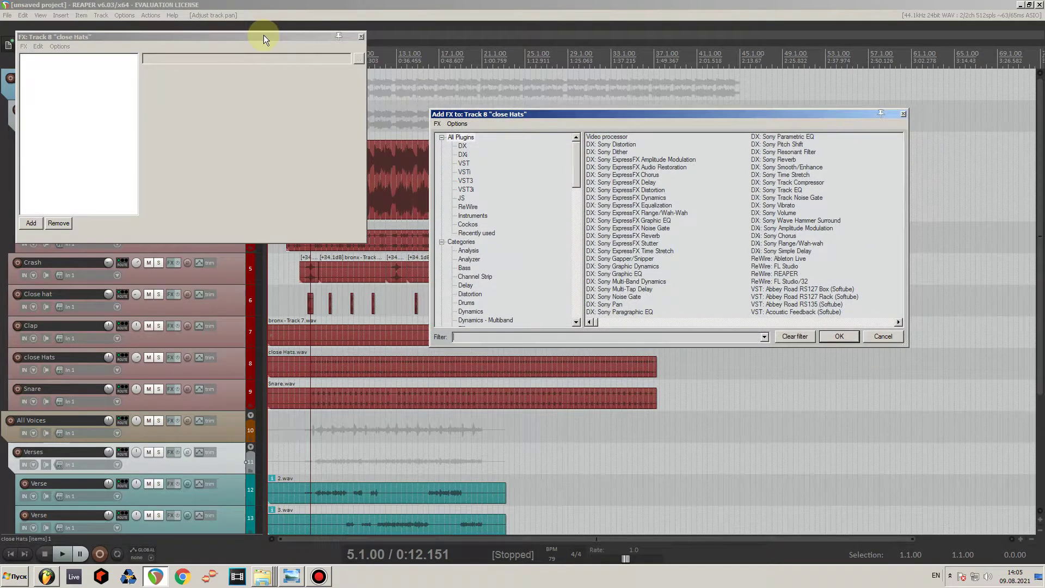
pyautogui.moveTo(264, 35); pyautogui.dragTo(297, 184)
pyautogui.click(469, 338)
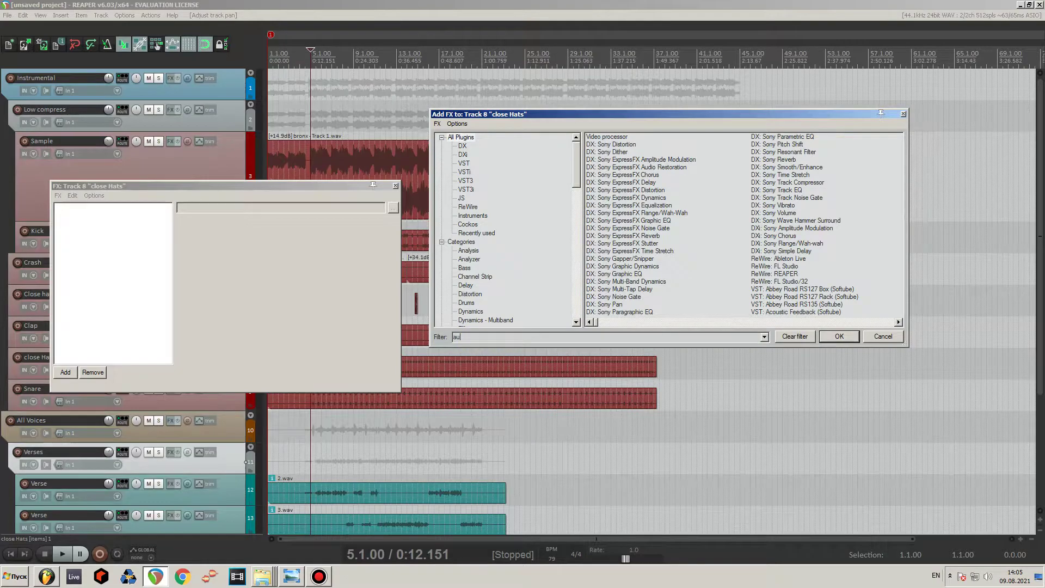
pyautogui.write('autopan')
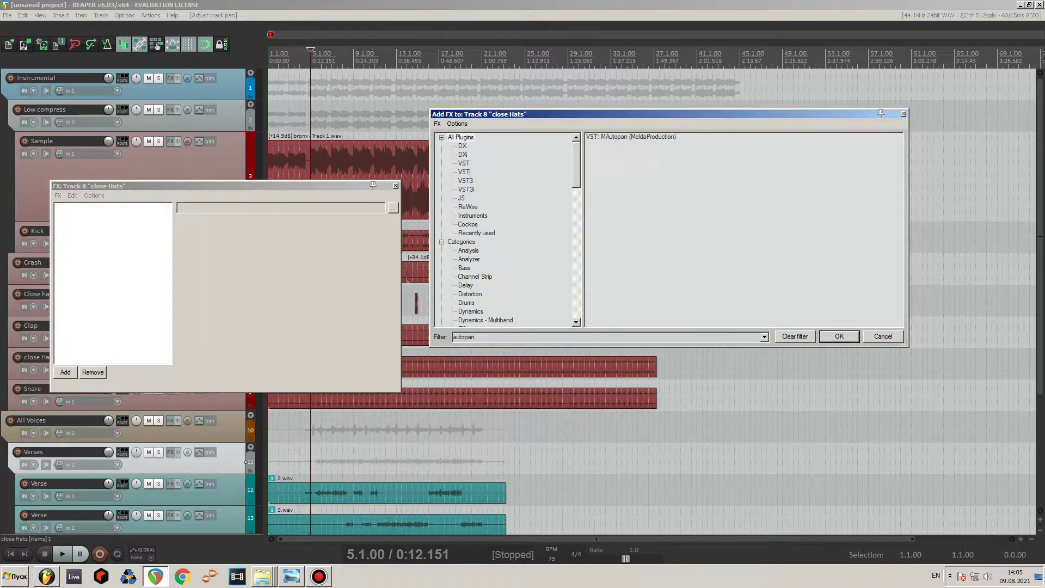
pyautogui.click(636, 139)
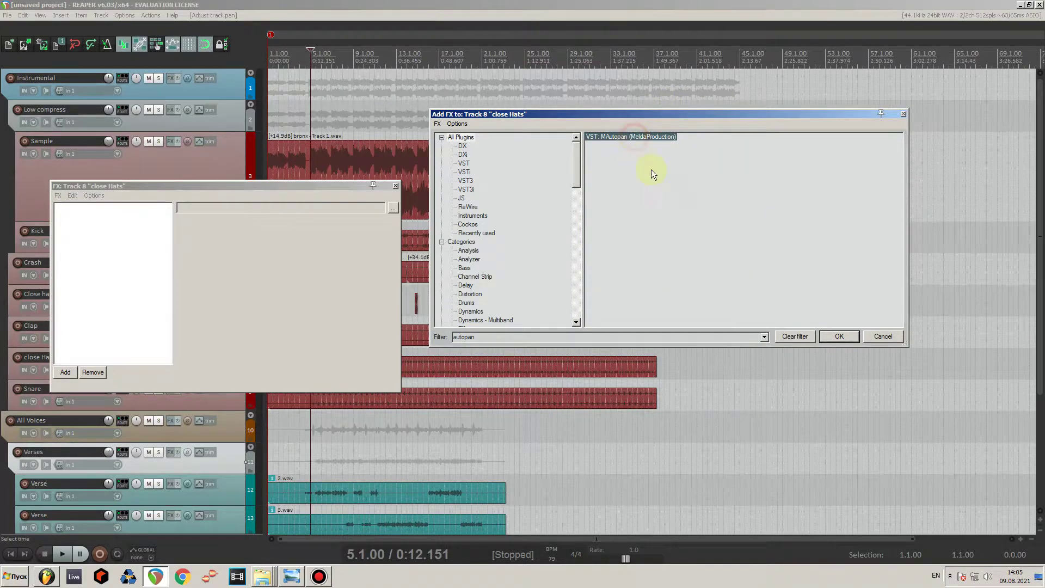
pyautogui.click(838, 337)
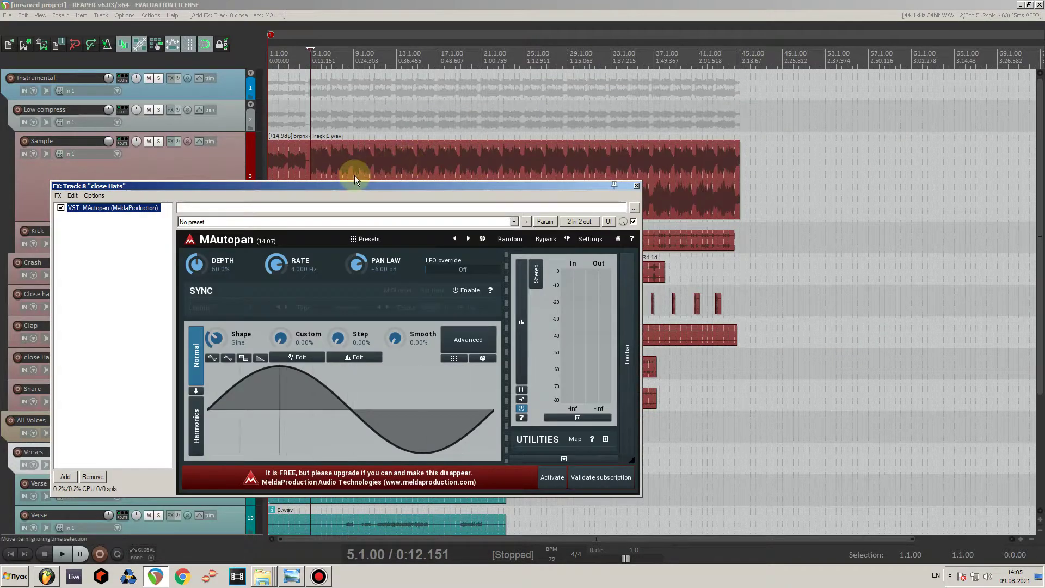
# Enable sync in MAutopan with a length of 1/2 and raise the depth to about 73.6% during playback.
pyautogui.moveTo(347, 185); pyautogui.dragTo(566, 121)
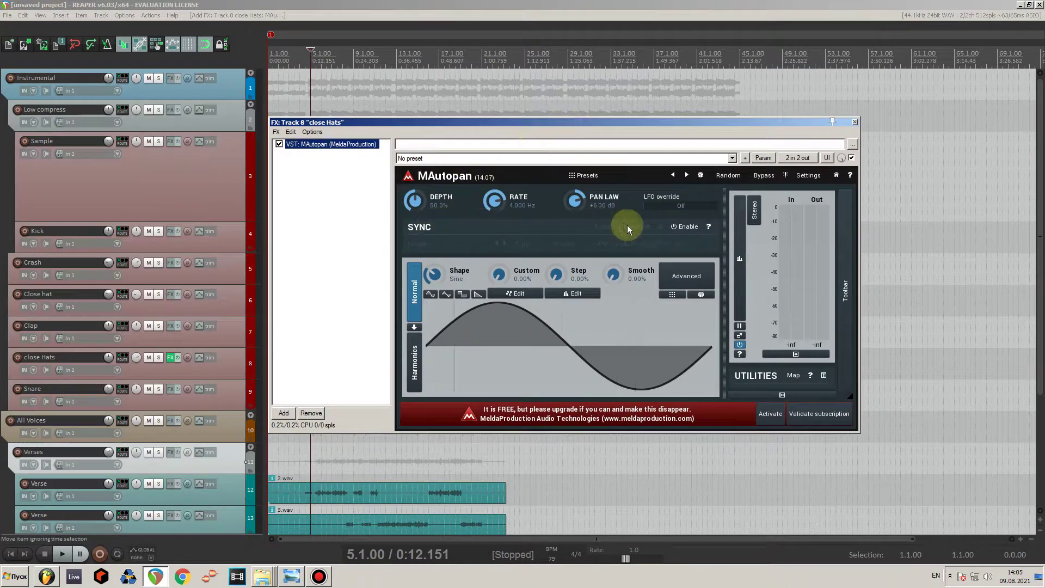
pyautogui.click(681, 227)
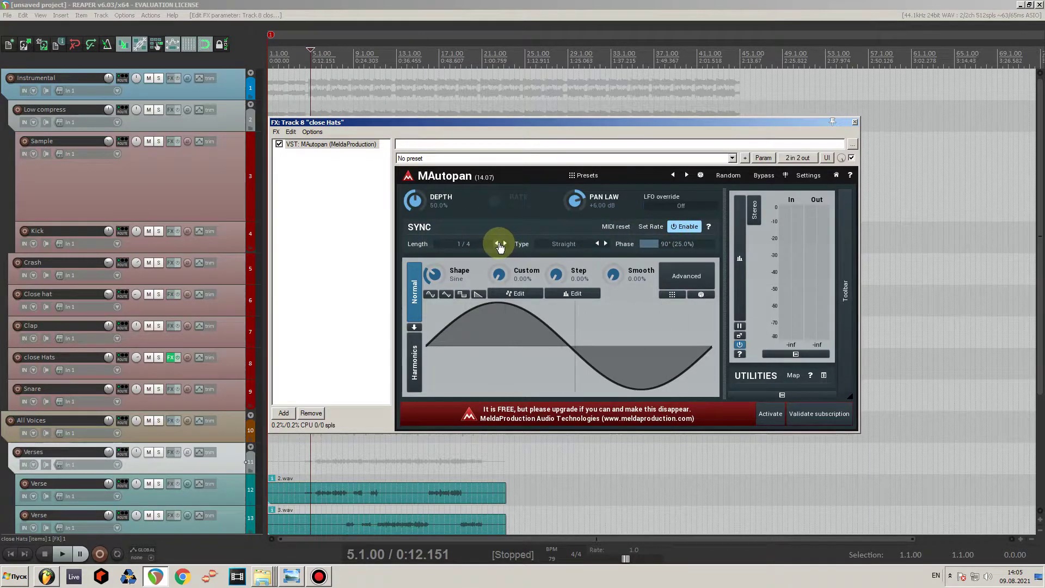
pyautogui.click(496, 243)
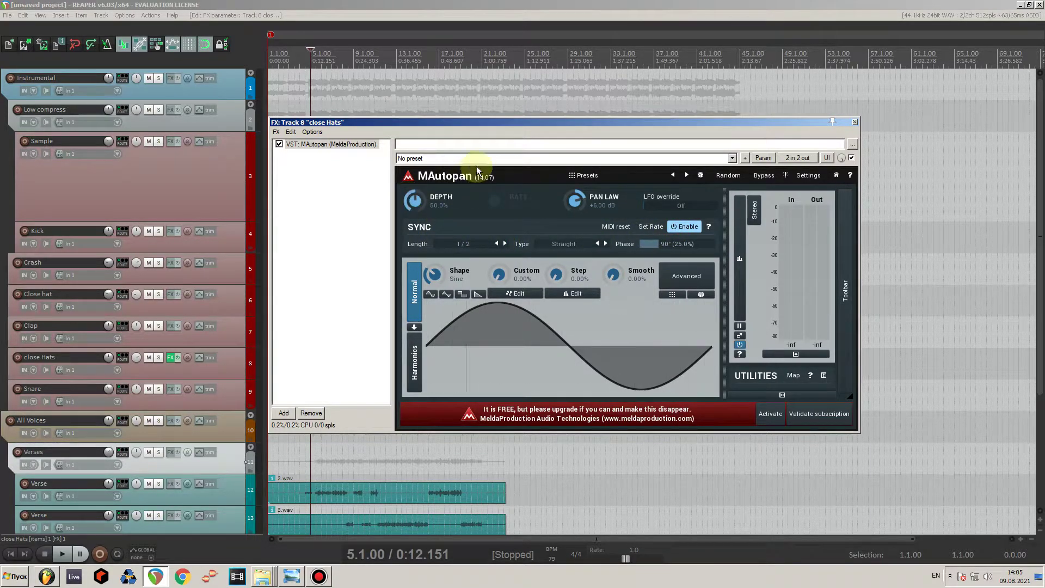
pyautogui.press('space')
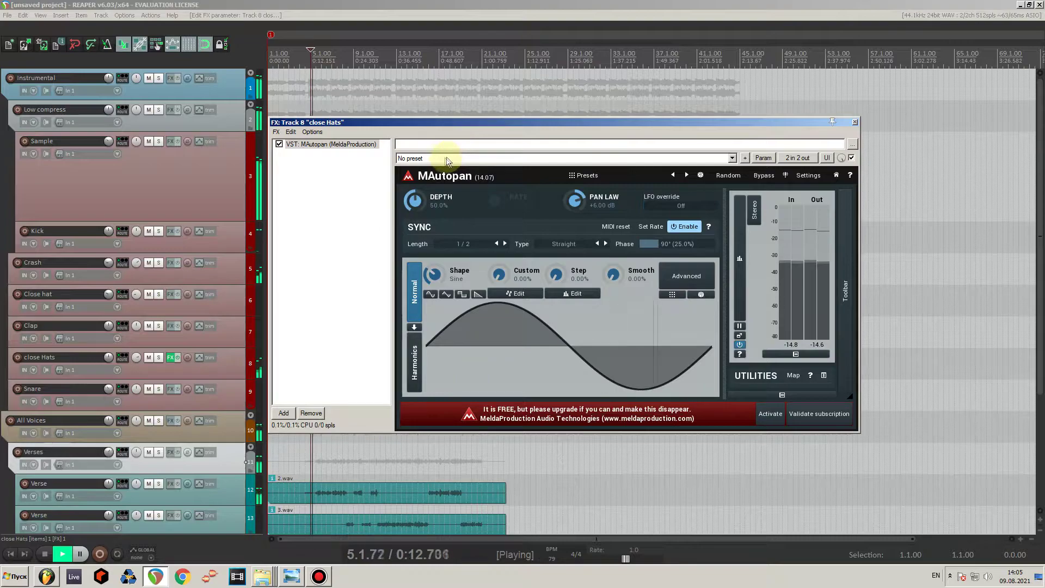
pyautogui.moveTo(415, 201); pyautogui.dragTo(415, 174)
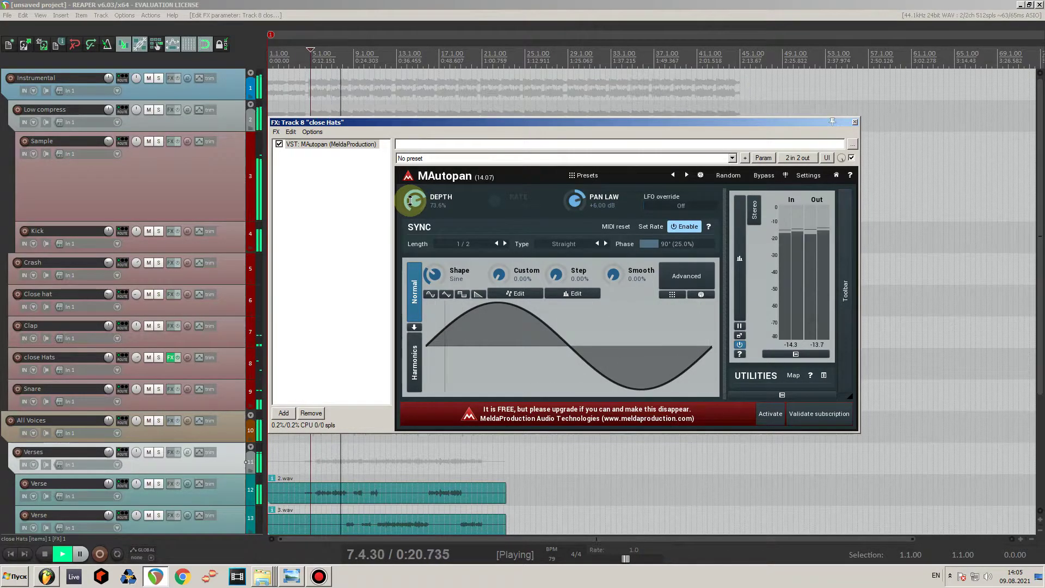
pyautogui.press('space')
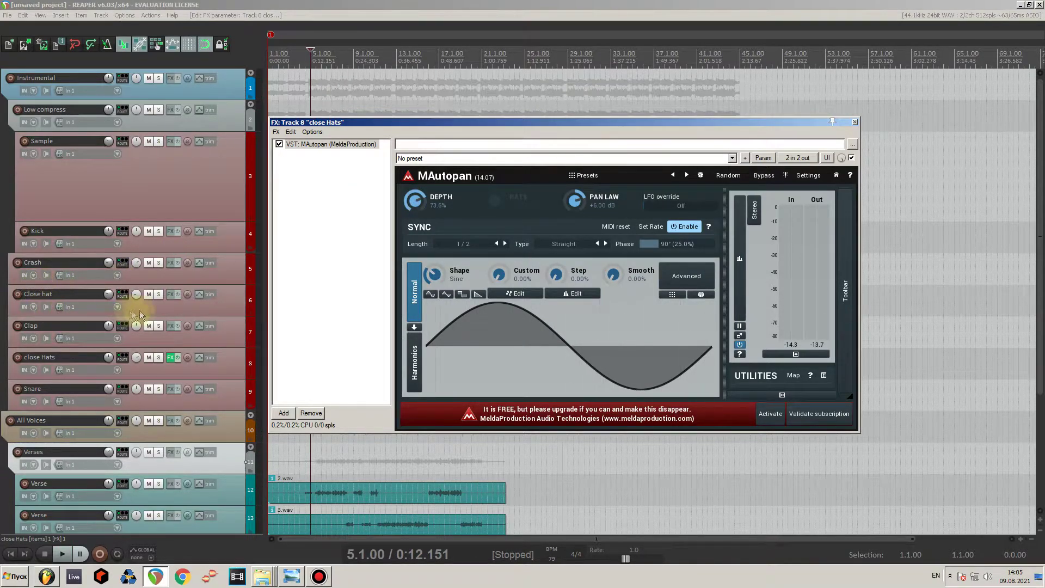
# Audition the close Hats track soloed, set MAutopan's depth to about 62.8%, unsolo the track and close its effects window.
pyautogui.click(158, 357)
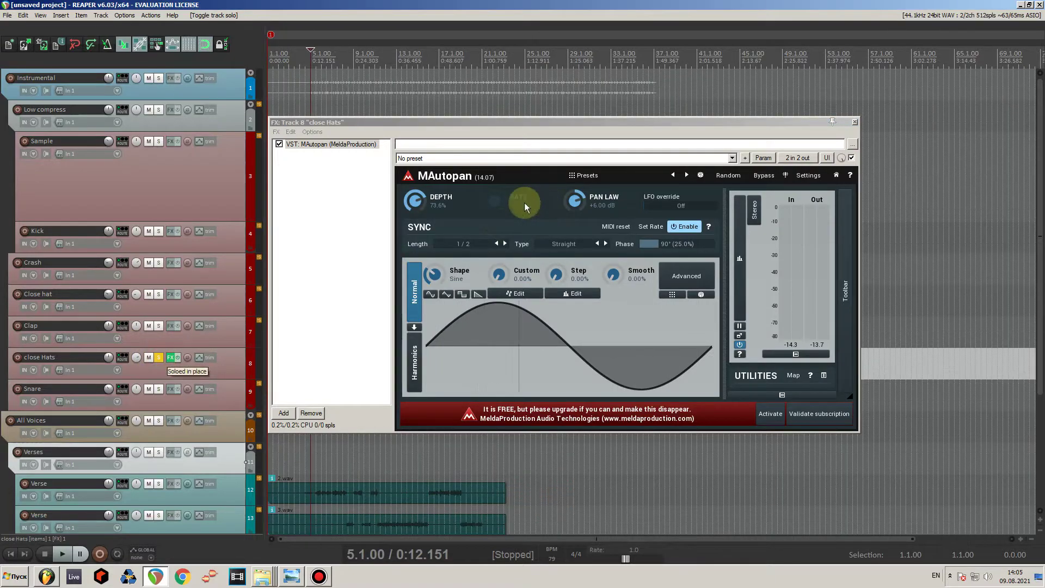
pyautogui.press('space')
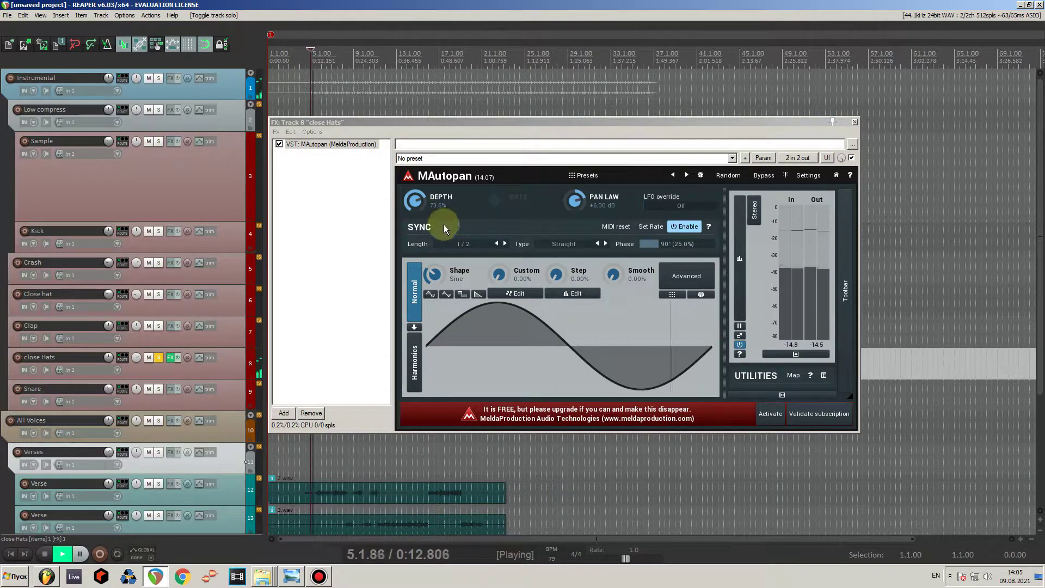
pyautogui.moveTo(417, 198); pyautogui.dragTo(416, 174)
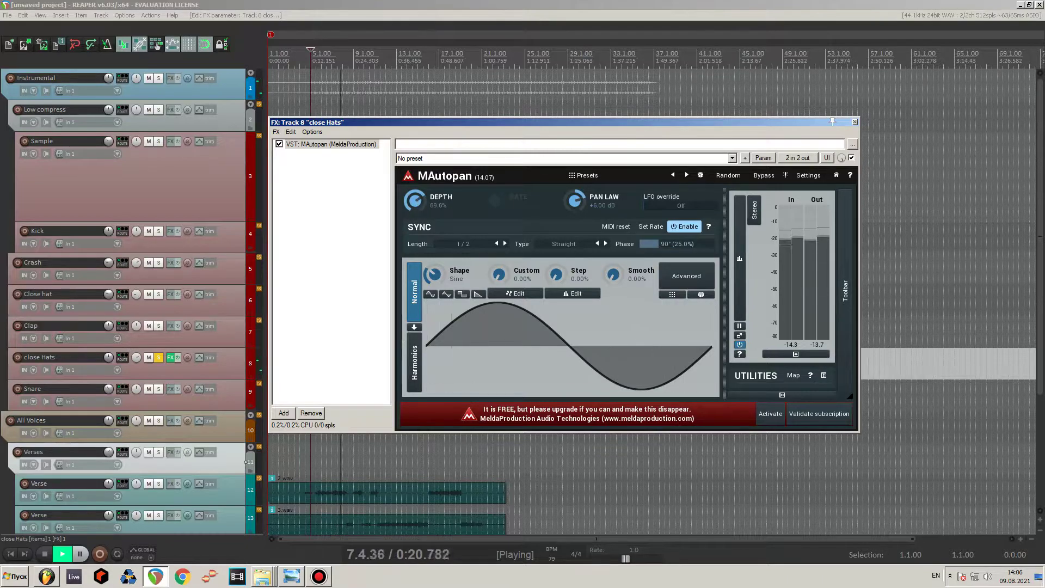
pyautogui.press('space')
pyautogui.moveTo(417, 196); pyautogui.dragTo(418, 217)
pyautogui.scroll(3, 418, 196)
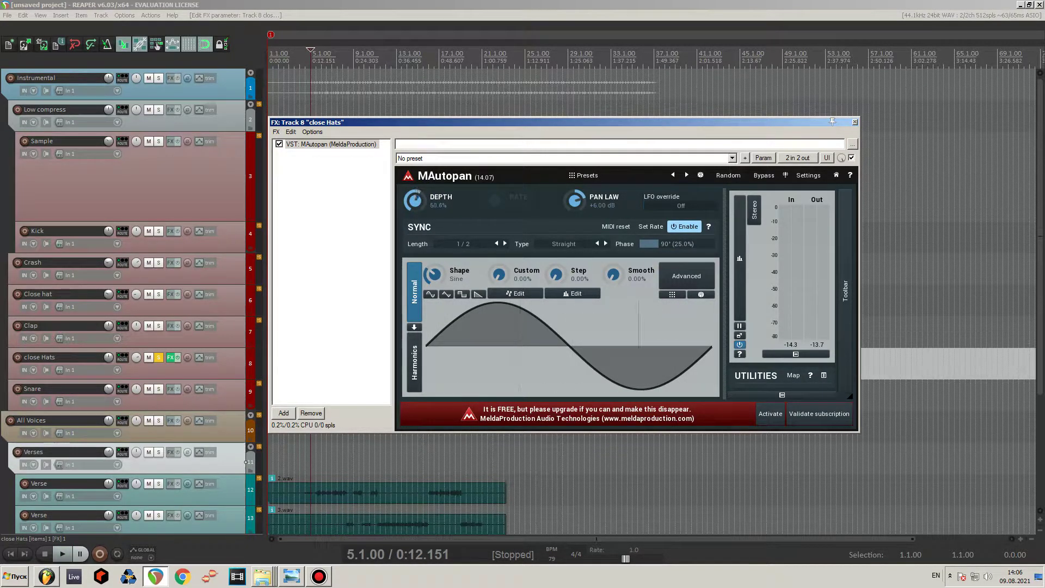
pyautogui.moveTo(414, 201); pyautogui.dragTo(405, 211)
pyautogui.click(159, 357)
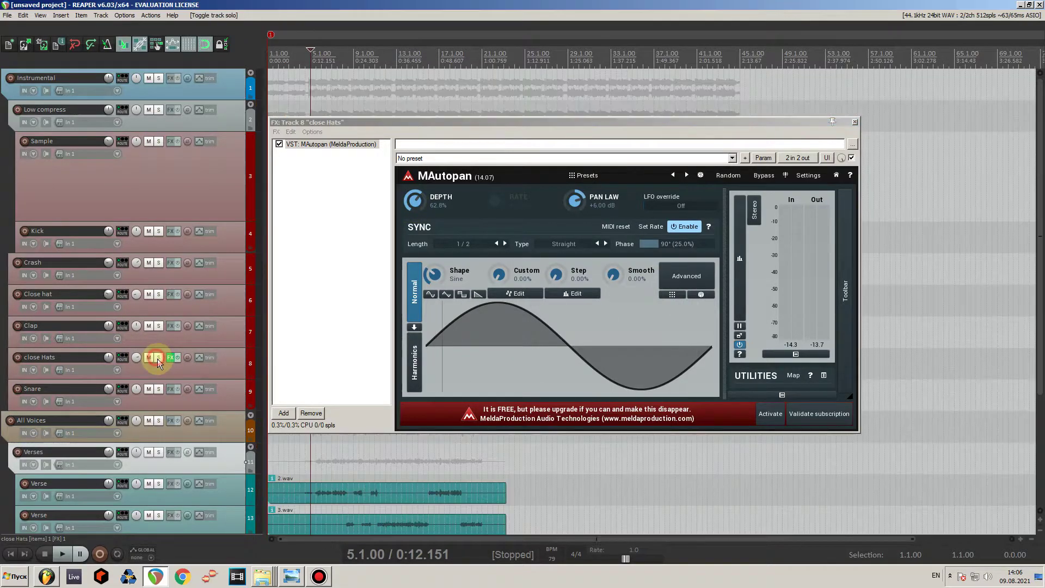
pyautogui.click(855, 122)
# Check the mixing plan image in Windows Photo Viewer and return to the REAPER project.
pyautogui.hotkey('alt', 'Tab')
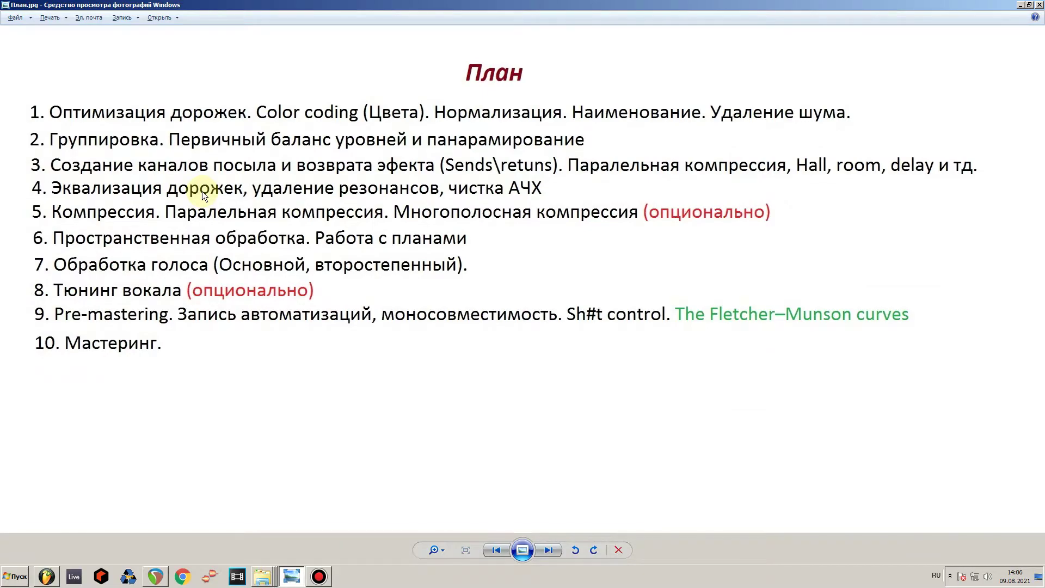
pyautogui.hotkey('alt', 'Tab')
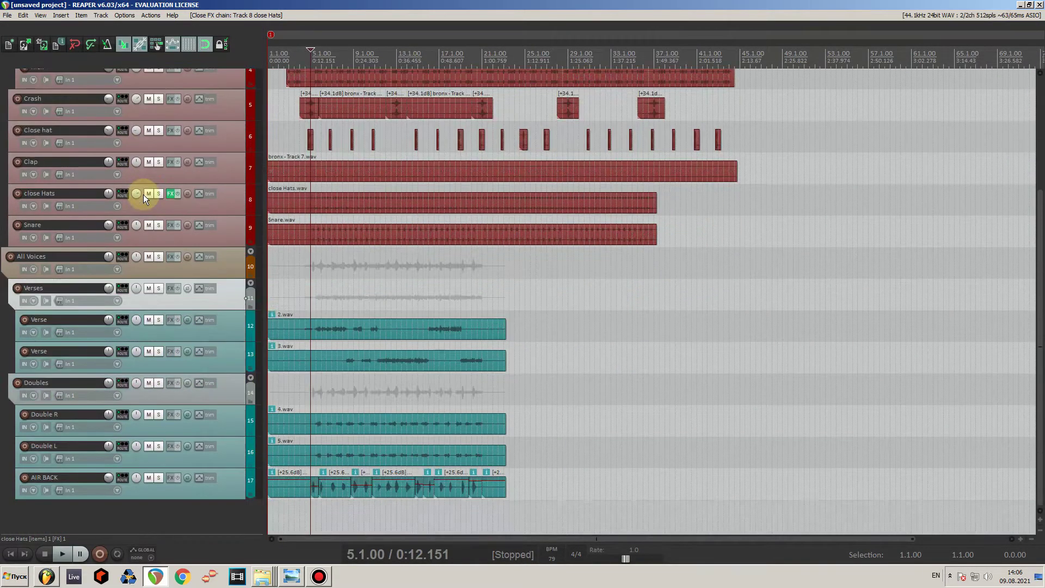
# Resize the Double R and Double L tracks and pan them to opposite sides.
pyautogui.rightClick(599, 337)
pyautogui.scroll(6, 330, 438)
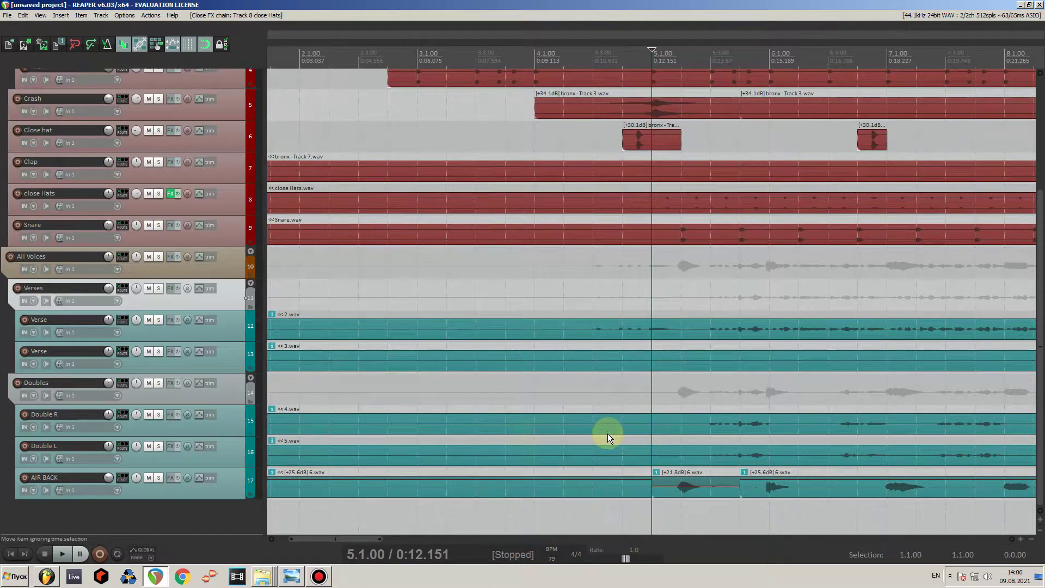
pyautogui.moveTo(225, 436); pyautogui.dragTo(220, 483)
pyautogui.moveTo(220, 482); pyautogui.dragTo(220, 496)
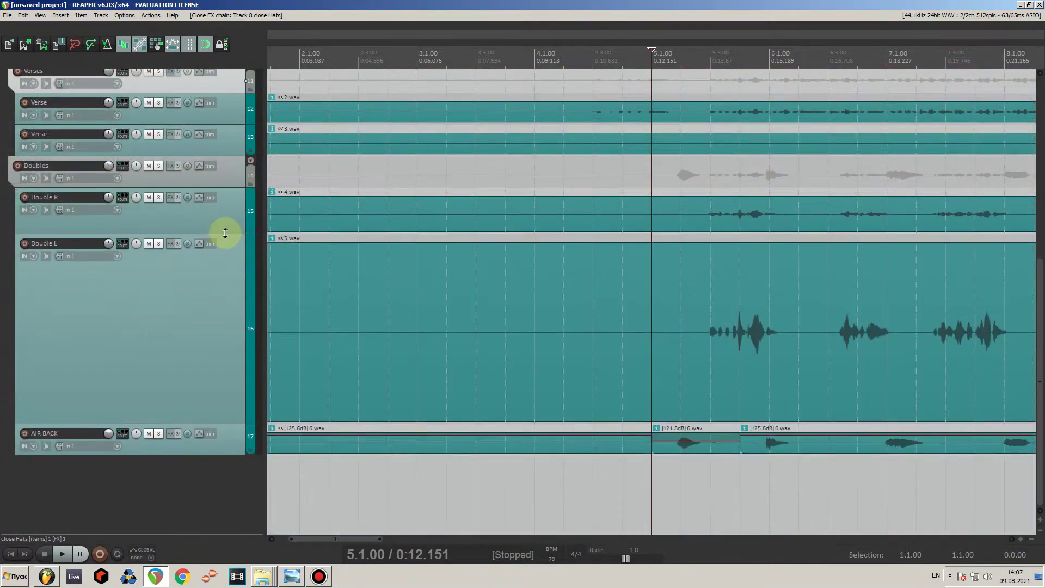
pyautogui.moveTo(224, 424); pyautogui.dragTo(202, 270)
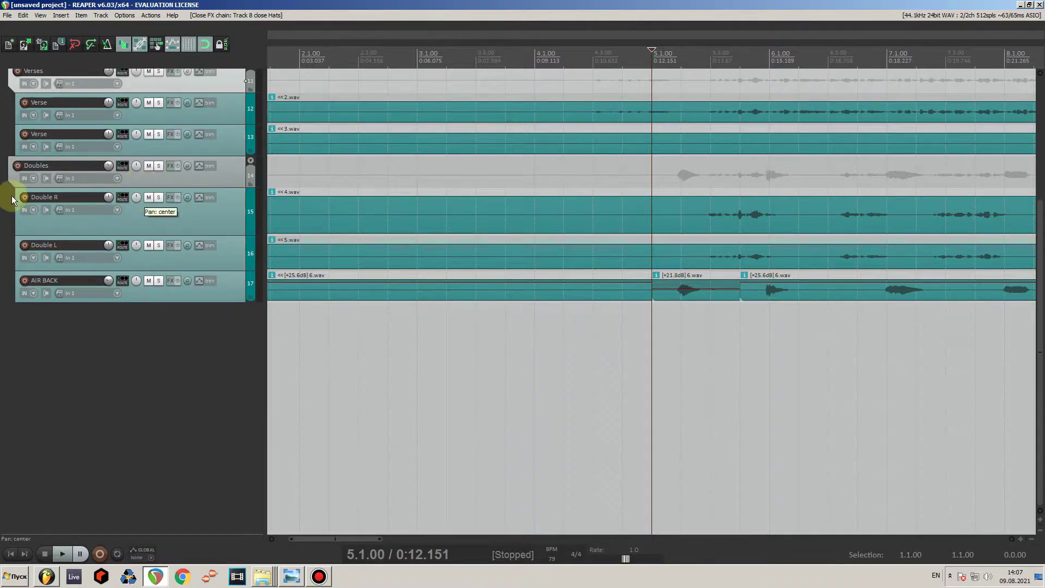
pyautogui.moveTo(136, 197)
pyautogui.mouseDown()
pyautogui.moveTo(136, 212)
pyautogui.moveTo(136, 197)
pyautogui.mouseUp()
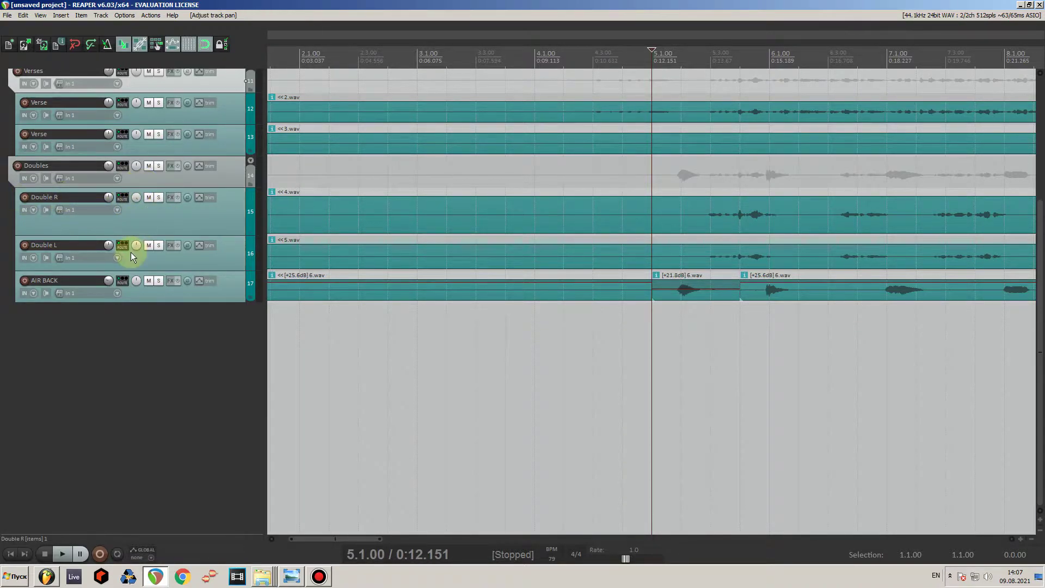
pyautogui.moveTo(136, 245); pyautogui.dragTo(135, 283)
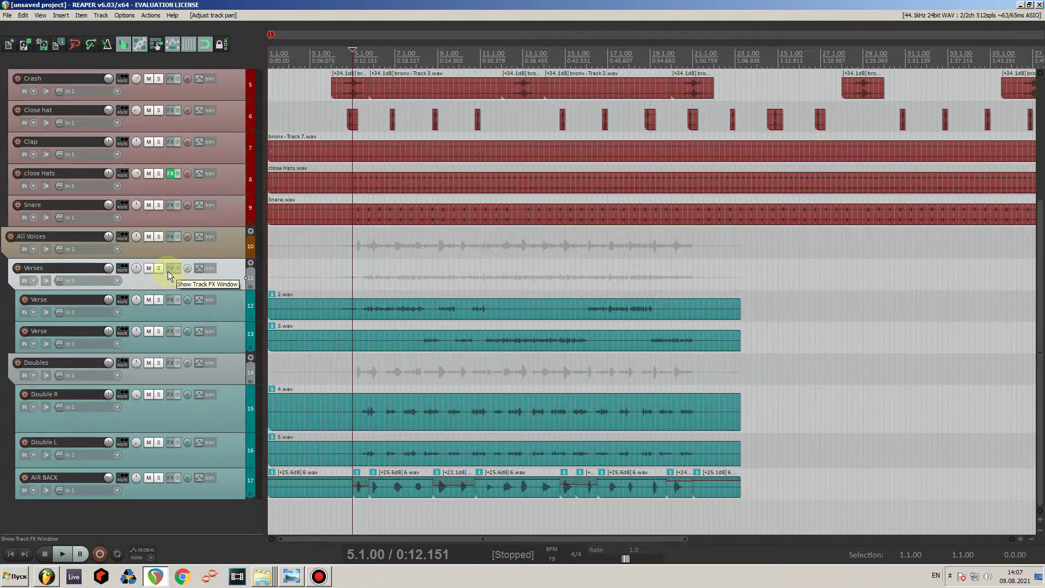
# Try panning the Kick track off centre.
pyautogui.scroll(3, 168, 271)
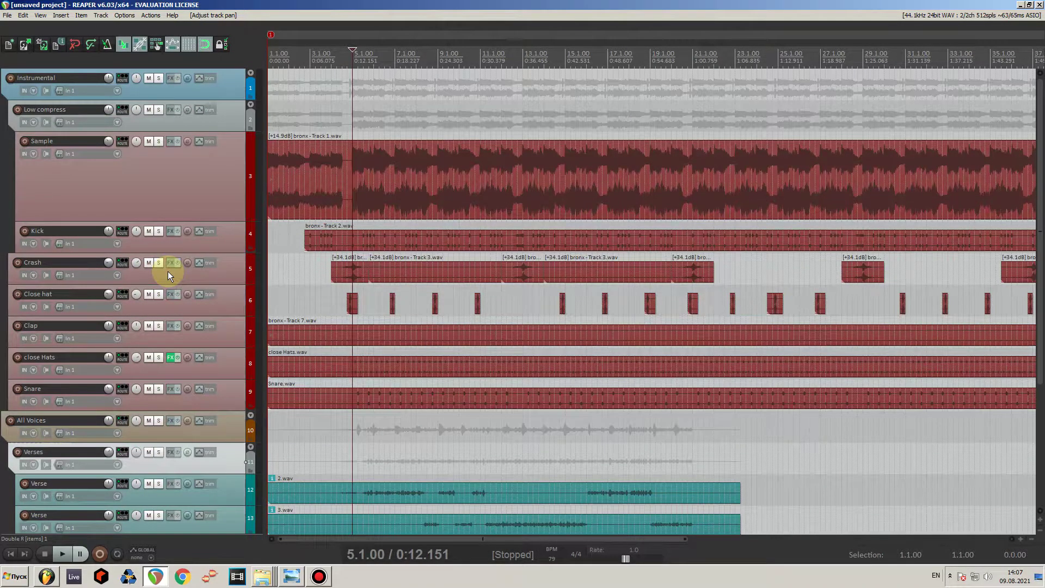
pyautogui.scroll(-1, 168, 271)
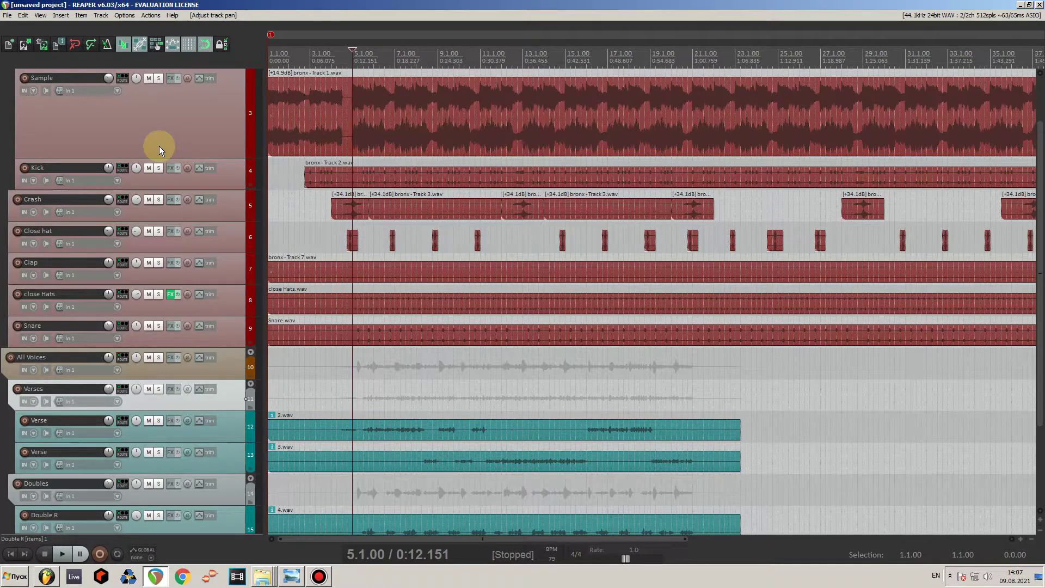
pyautogui.moveTo(136, 168); pyautogui.dragTo(136, 179)
pyautogui.scroll(-3, 226, 194)
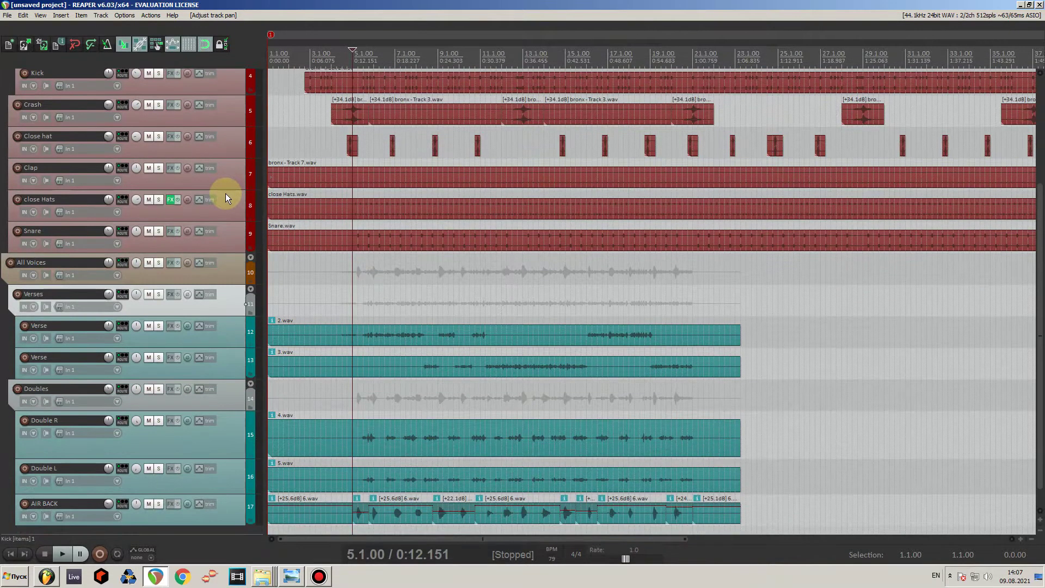
pyautogui.scroll(-1, 225, 194)
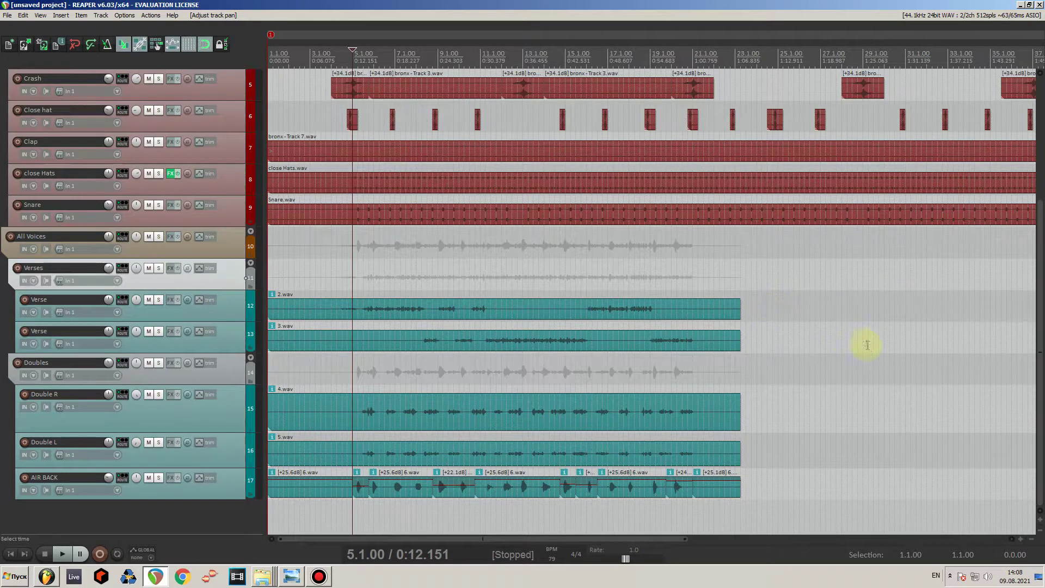
# Play the song from bar 5 to check the panning of instruments and vocals, and stop playback.
pyautogui.press('space')
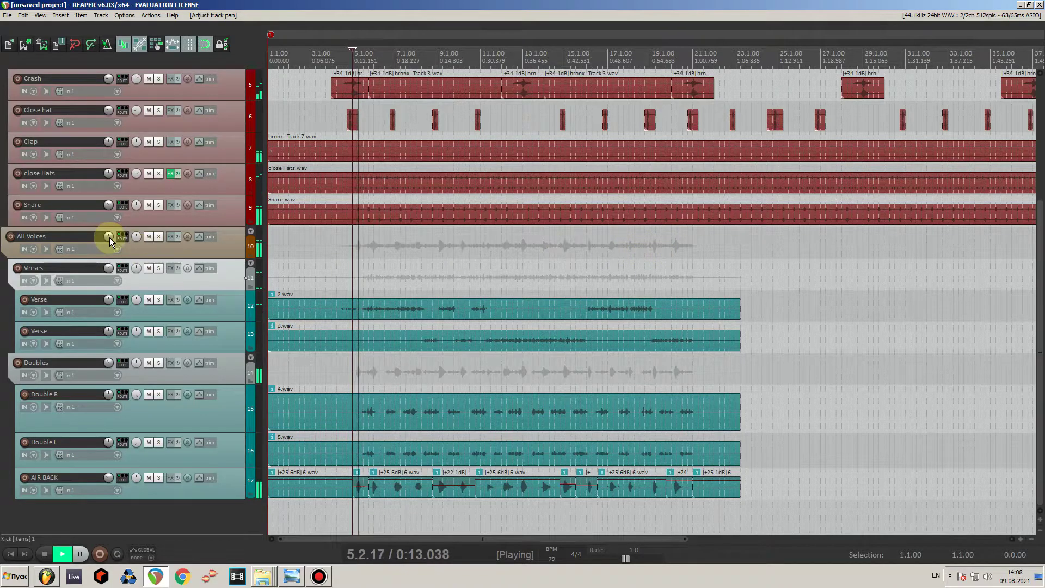
pyautogui.scroll(2, 192, 249)
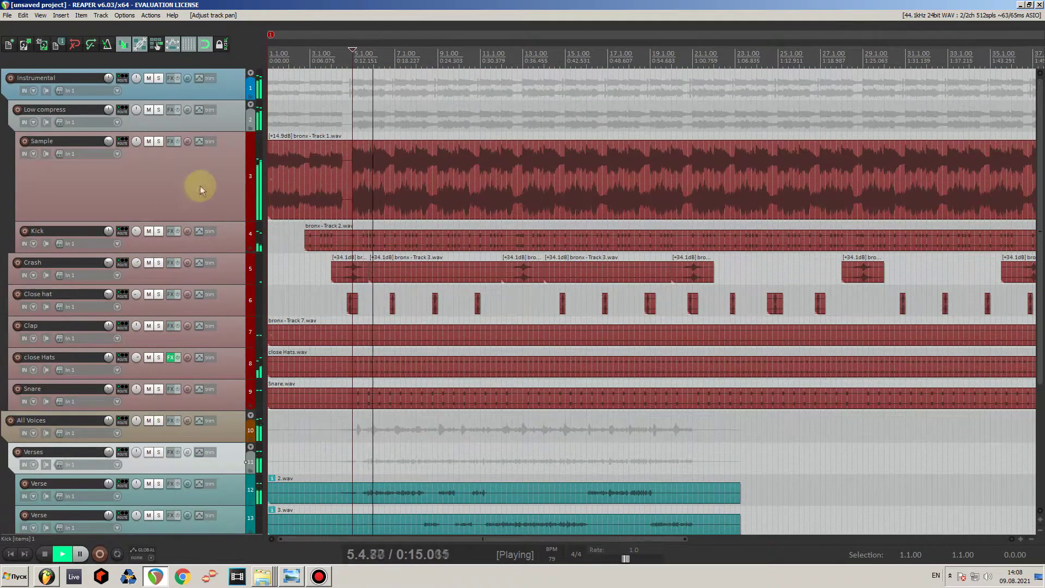
pyautogui.scroll(3, 198, 194)
pyautogui.press('space')
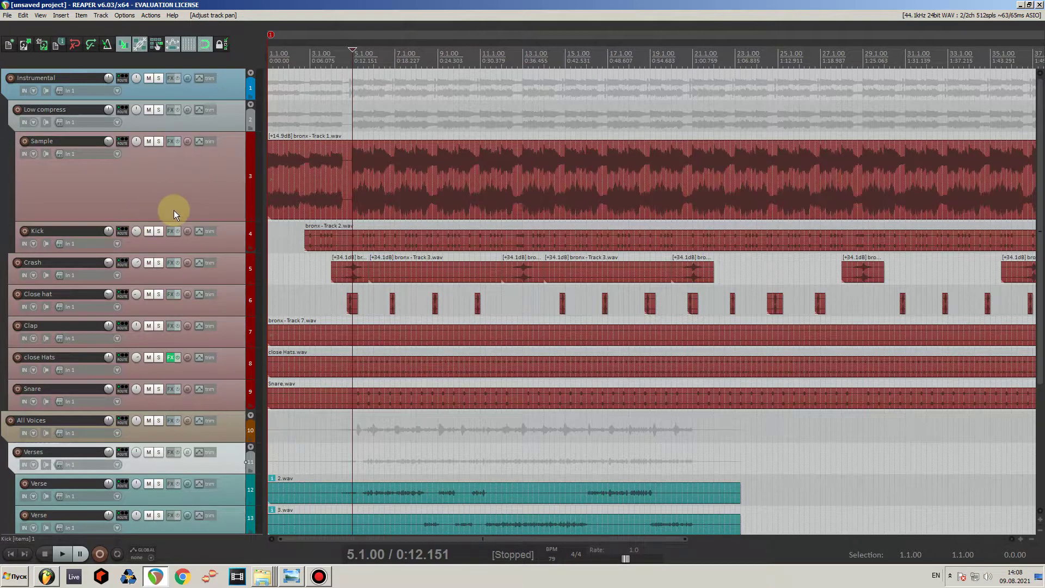
# Add the FabFilter Pro-Q 3 equalizer to the Sample track.
pyautogui.scroll(-3, 191, 181)
pyautogui.scroll(3, 192, 184)
pyautogui.click(171, 142)
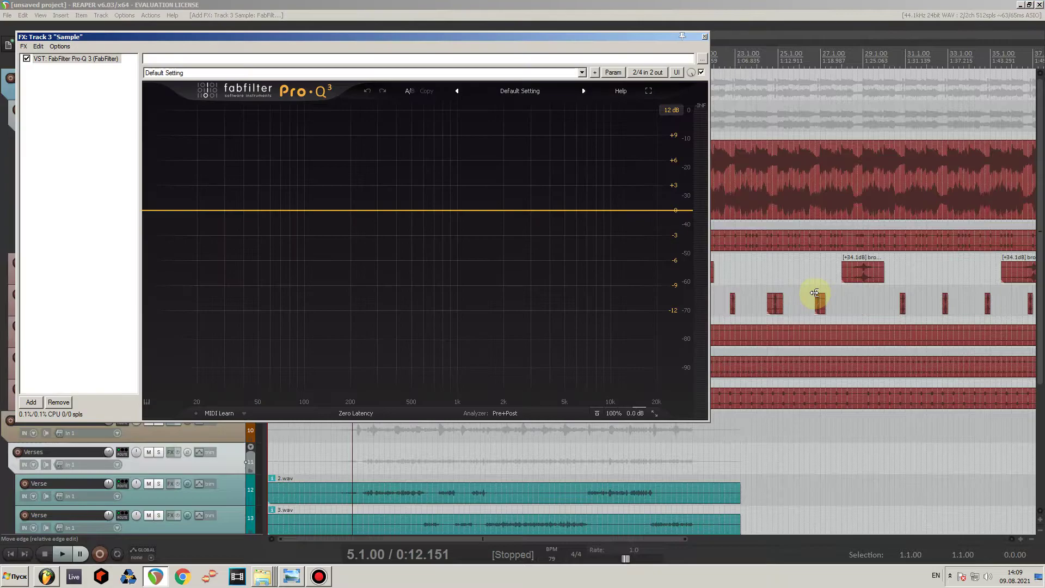
pyautogui.moveTo(478, 35); pyautogui.dragTo(737, 106)
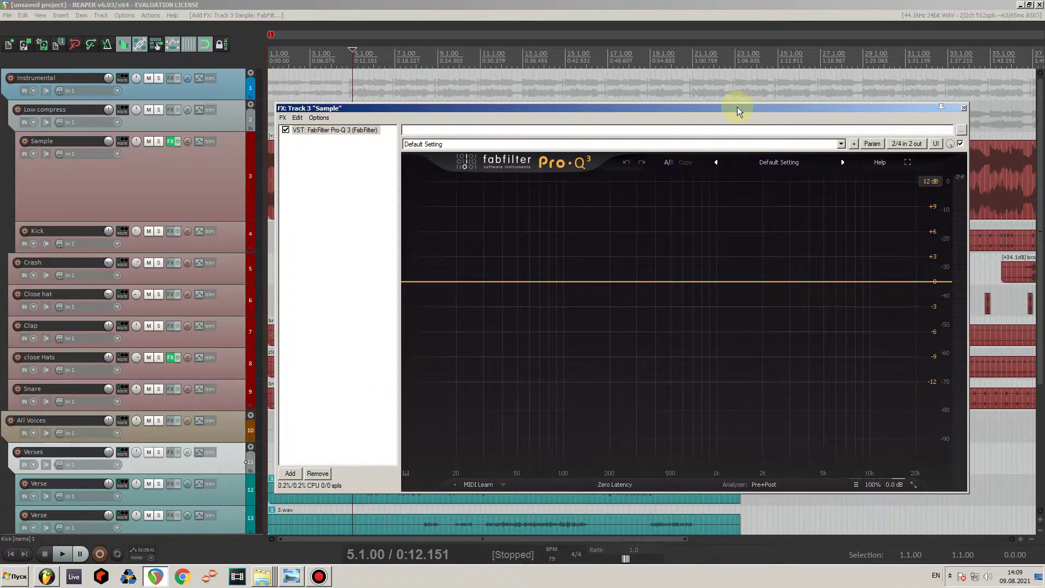
# Create a bell cut of about -4 dB near 500 Hz in the Sample track's Pro-Q 3.
pyautogui.moveTo(737, 107); pyautogui.dragTo(743, 211)
pyautogui.moveTo(747, 269); pyautogui.dragTo(772, 104)
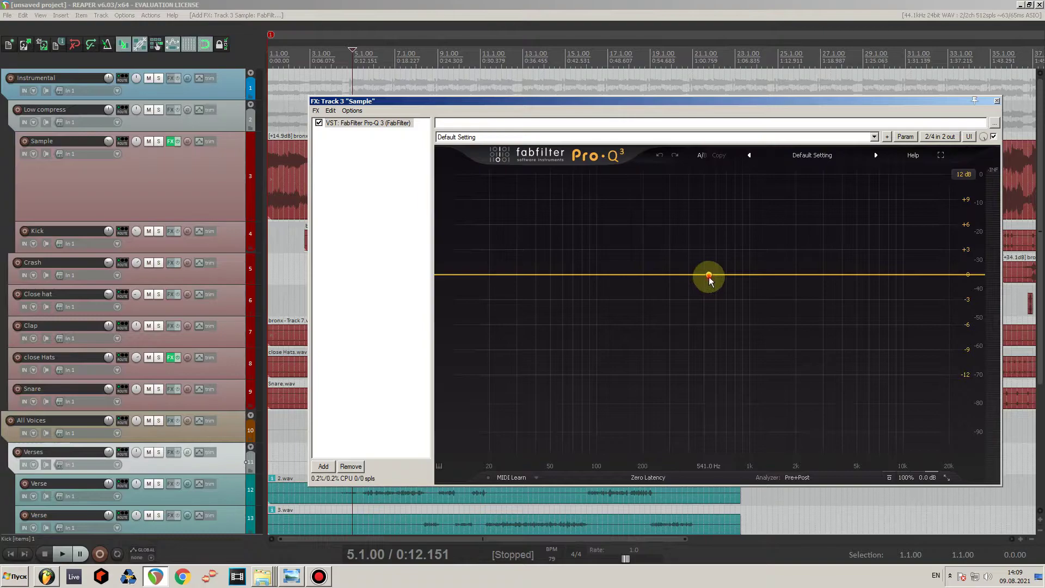
pyautogui.moveTo(709, 275); pyautogui.dragTo(703, 308)
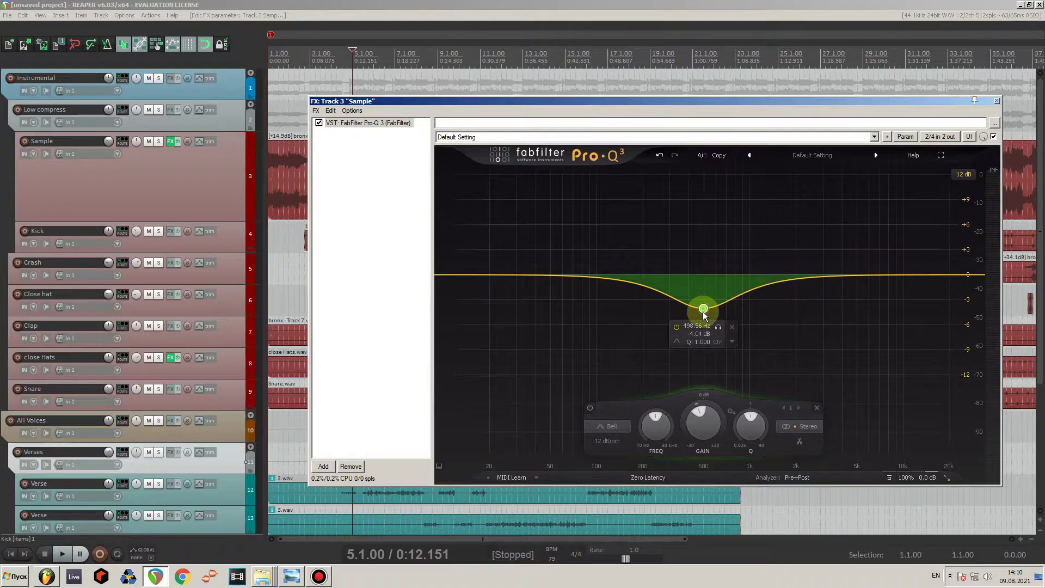
# Widen the Sample track's 500 Hz cut to a Q of 0.54 and audition that band in isolation during playback.
pyautogui.scroll(-8, 750, 428)
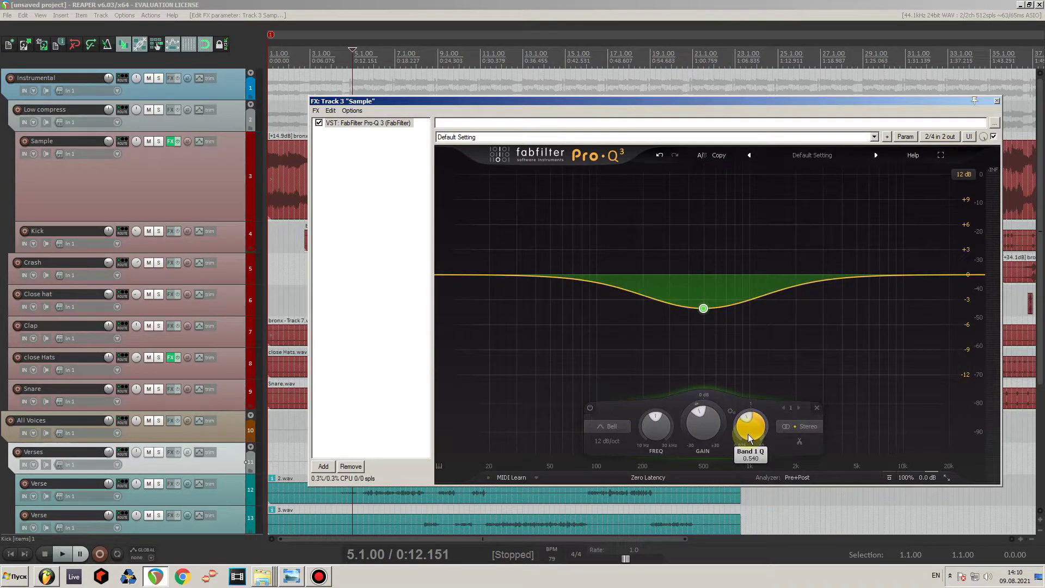
pyautogui.press('space')
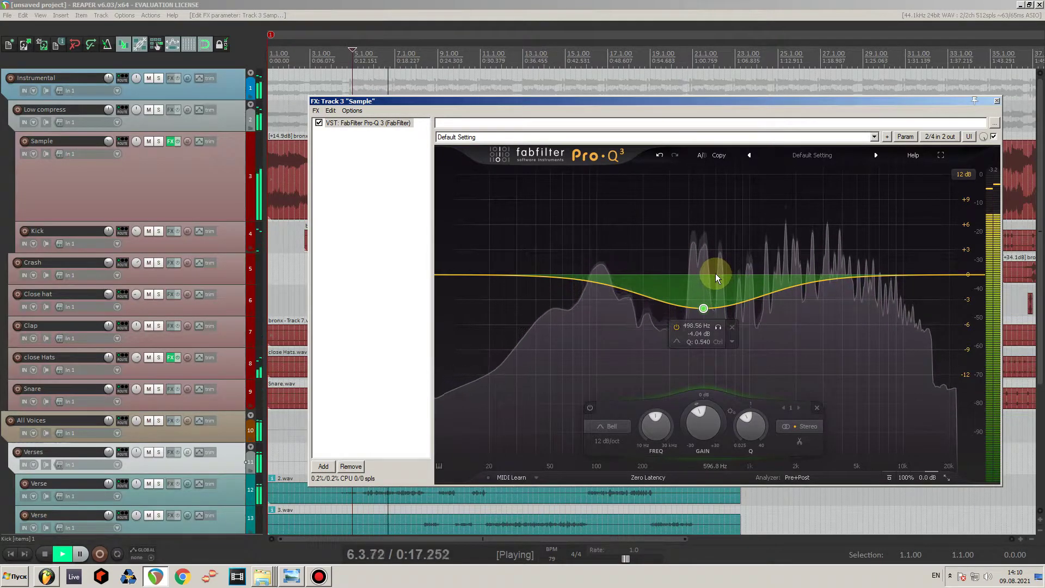
pyautogui.click(719, 327)
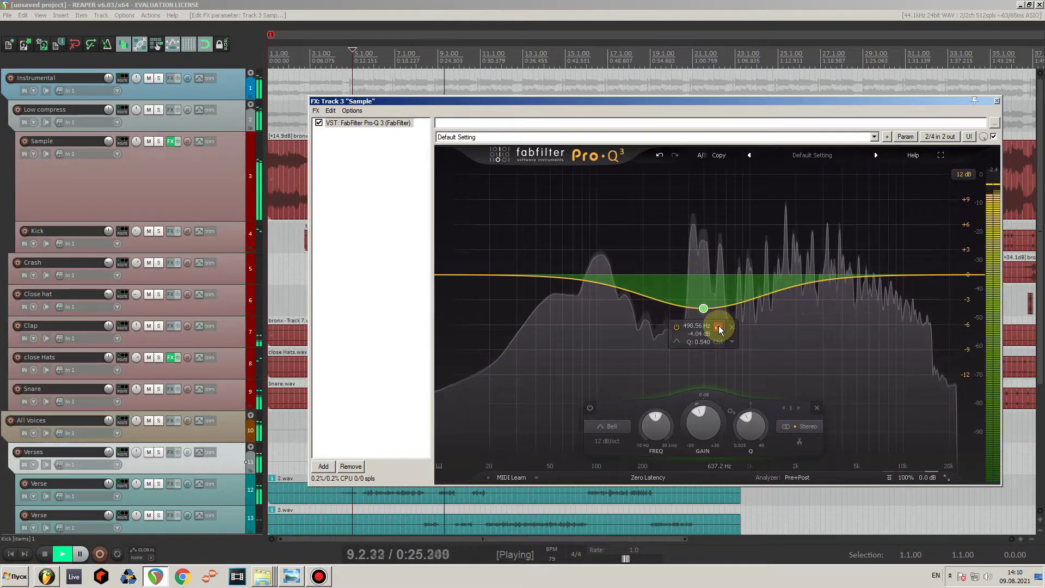
pyautogui.press('space')
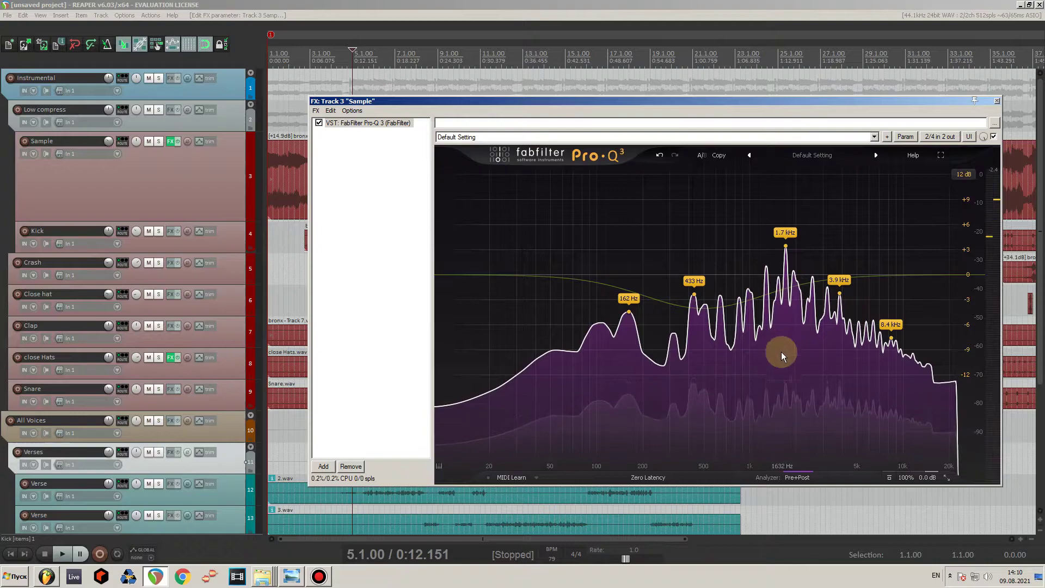
# Bypass the broad 500 Hz cut and, during playback, add flat bell bands at about 1.7 kHz, 503 Hz and 413 Hz.
pyautogui.click(703, 308)
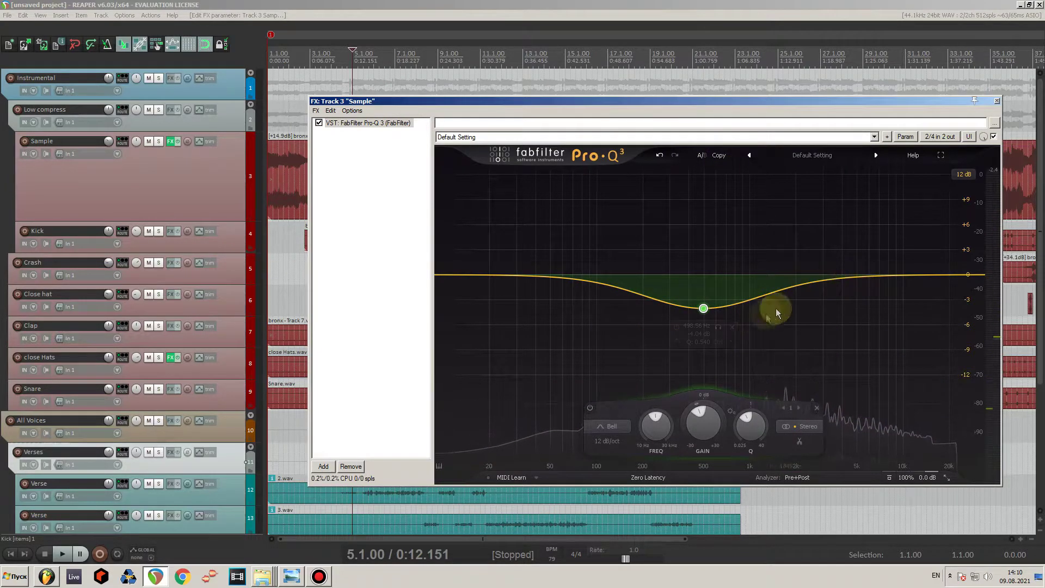
pyautogui.click(676, 327)
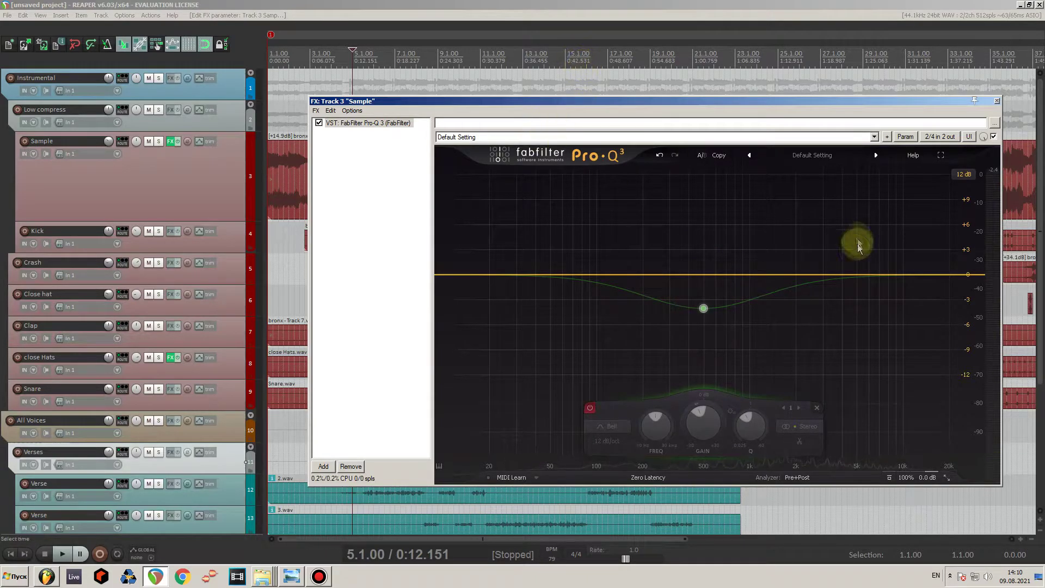
pyautogui.press('space')
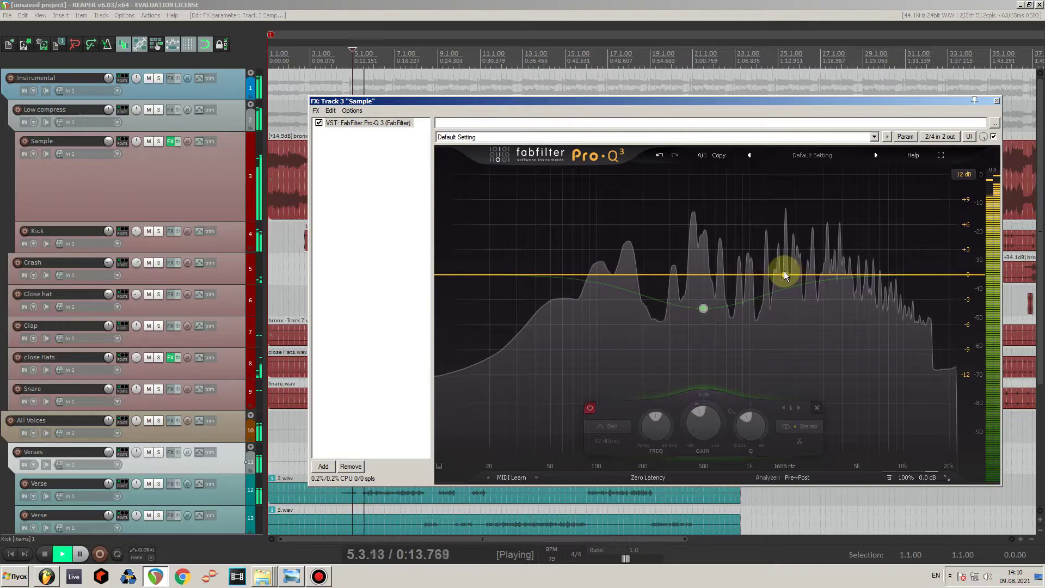
pyautogui.click(786, 274)
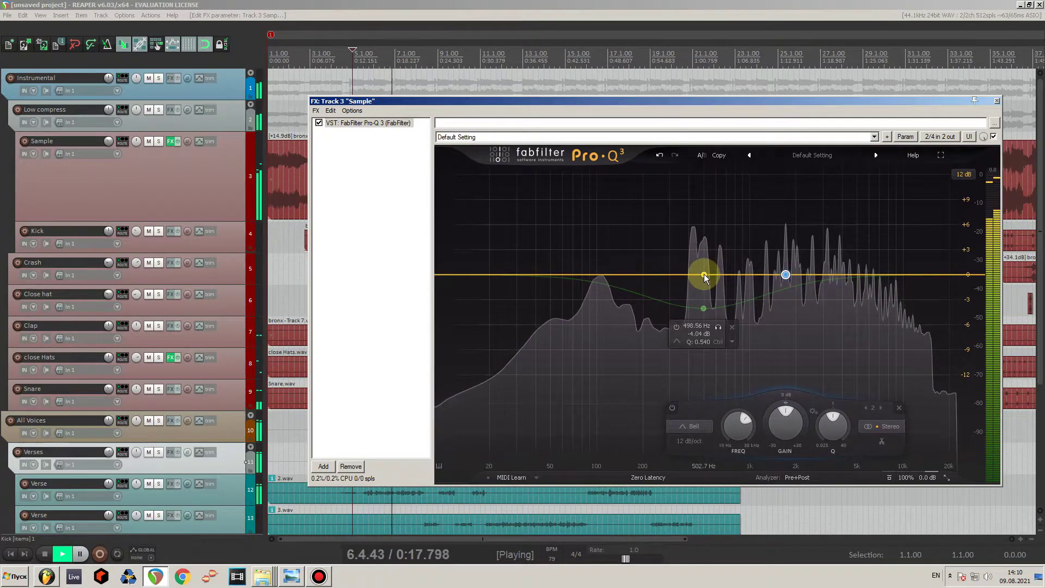
pyautogui.click(705, 274)
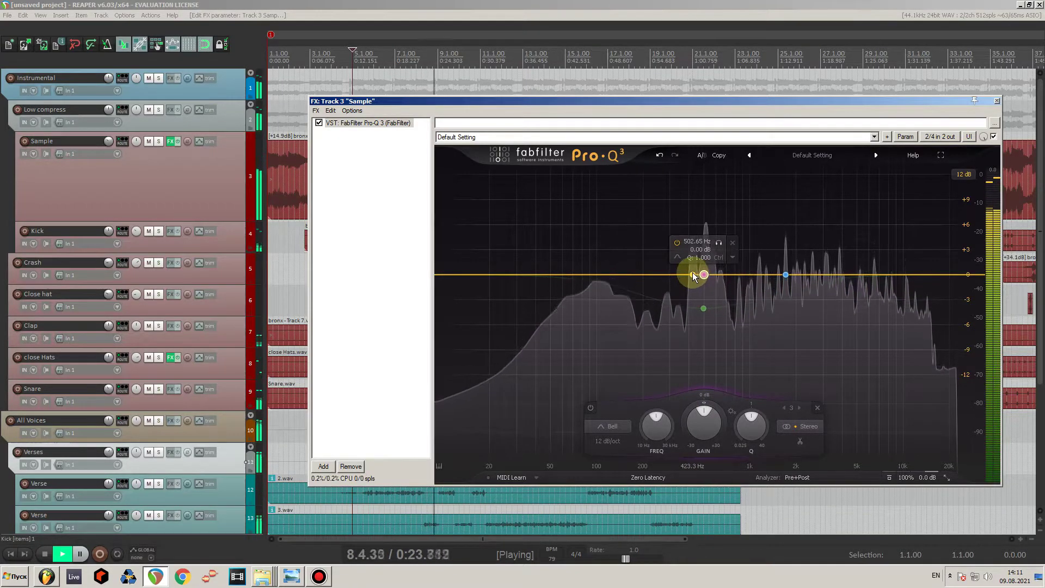
pyautogui.press('space')
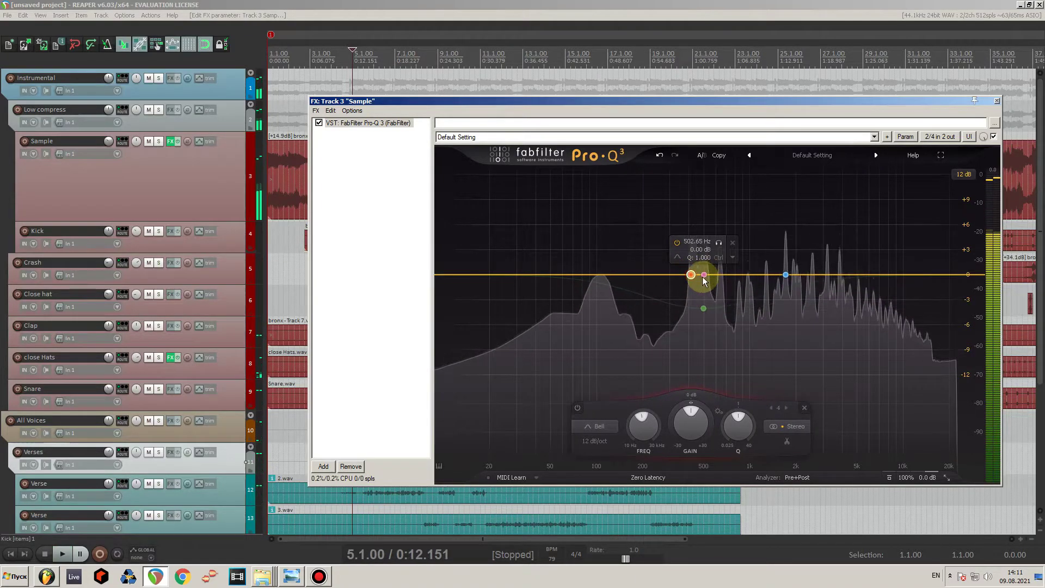
# Make the 503 Hz band dynamic, with a Q of about 20.3 and a dynamic range of about -7.6 dB.
pyautogui.rightClick(704, 276)
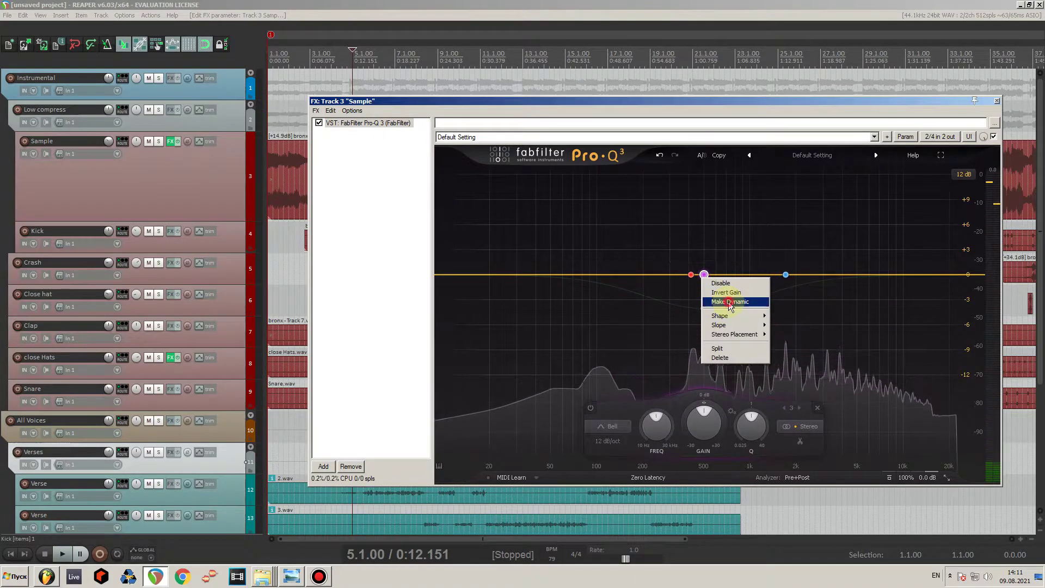
pyautogui.click(716, 301)
pyautogui.moveTo(752, 426); pyautogui.dragTo(696, 420)
pyautogui.moveTo(702, 299)
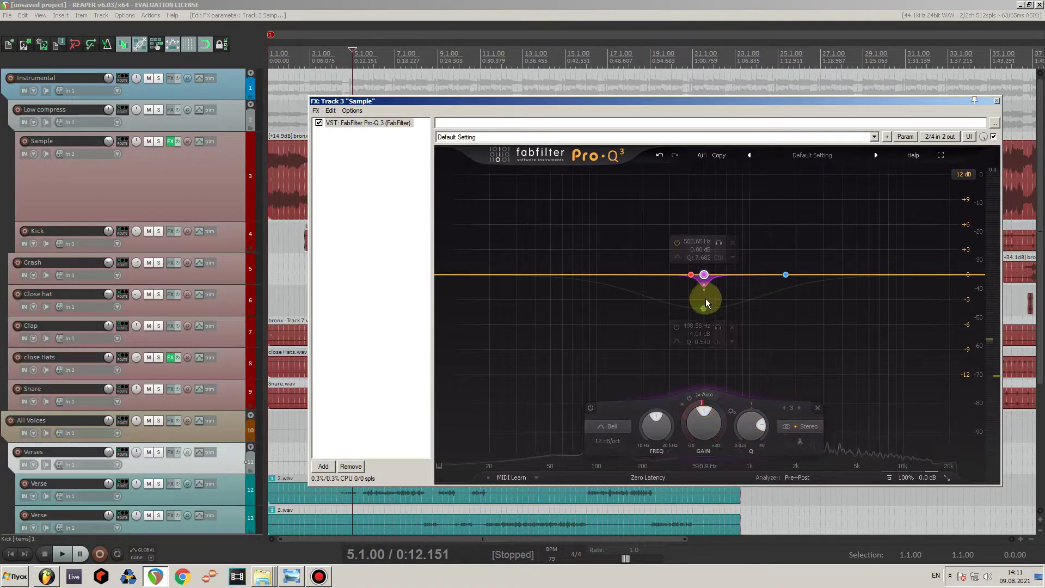
pyautogui.moveTo(703, 416); pyautogui.dragTo(682, 448)
pyautogui.click(761, 427)
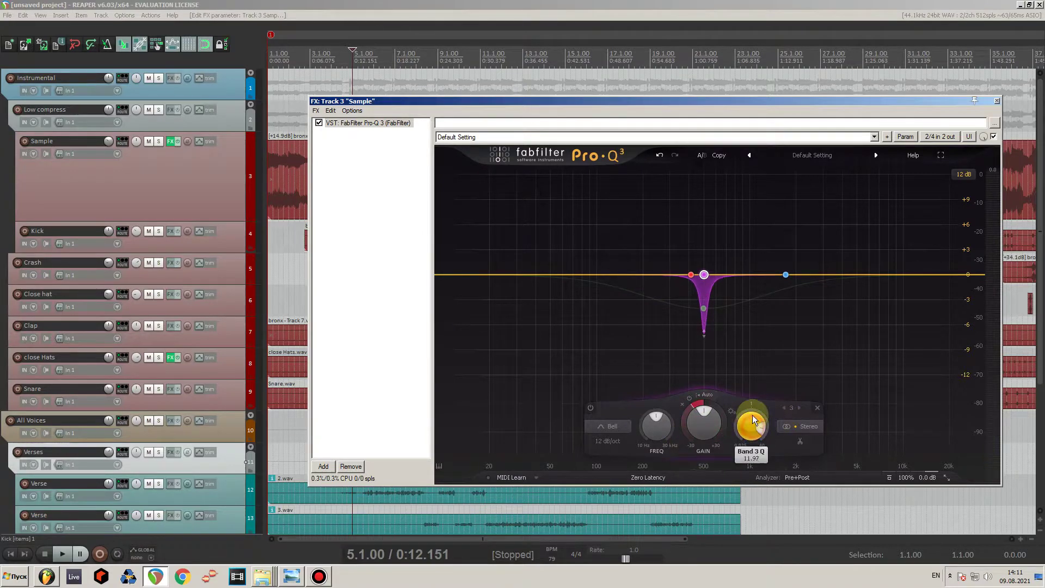
pyautogui.moveTo(753, 410); pyautogui.dragTo(750, 398)
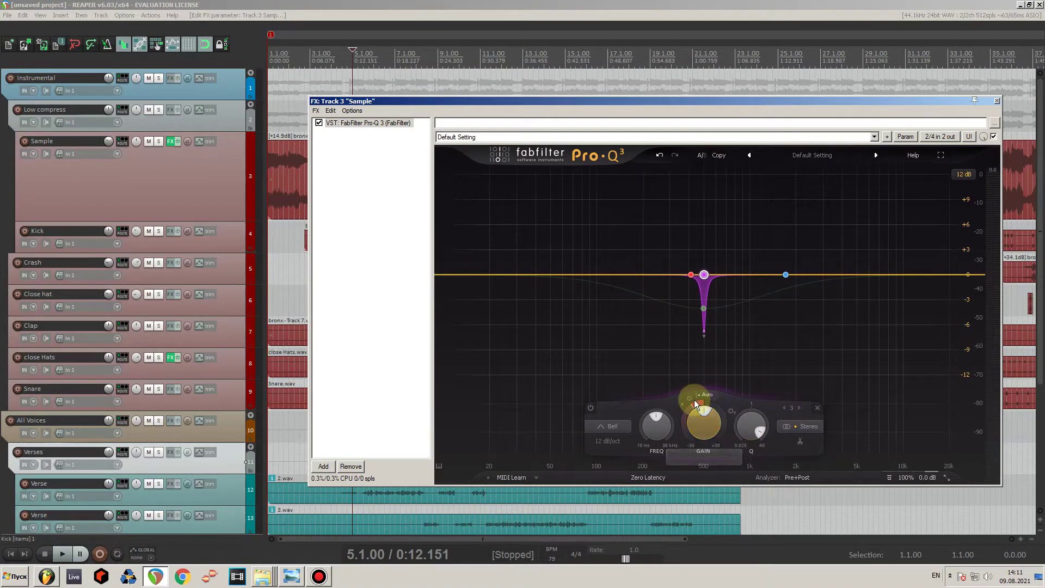
pyautogui.moveTo(687, 417)
pyautogui.mouseDown()
pyautogui.moveTo(692, 399)
pyautogui.moveTo(685, 408)
pyautogui.mouseUp()
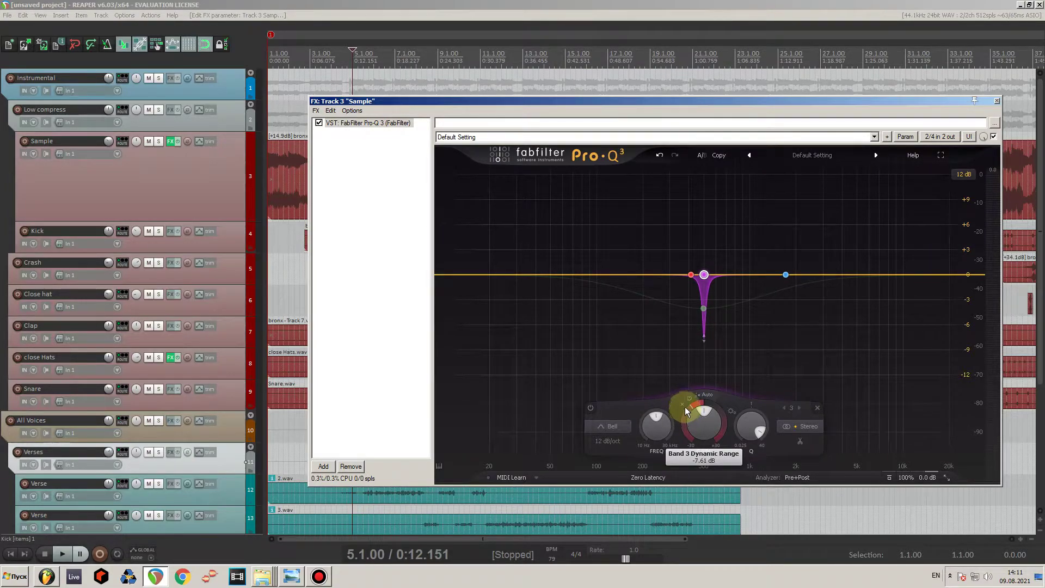
# Make the 1.7 kHz band dynamic, with a Q of about 20.15 and a dynamic range of about -10 dB.
pyautogui.rightClick(788, 279)
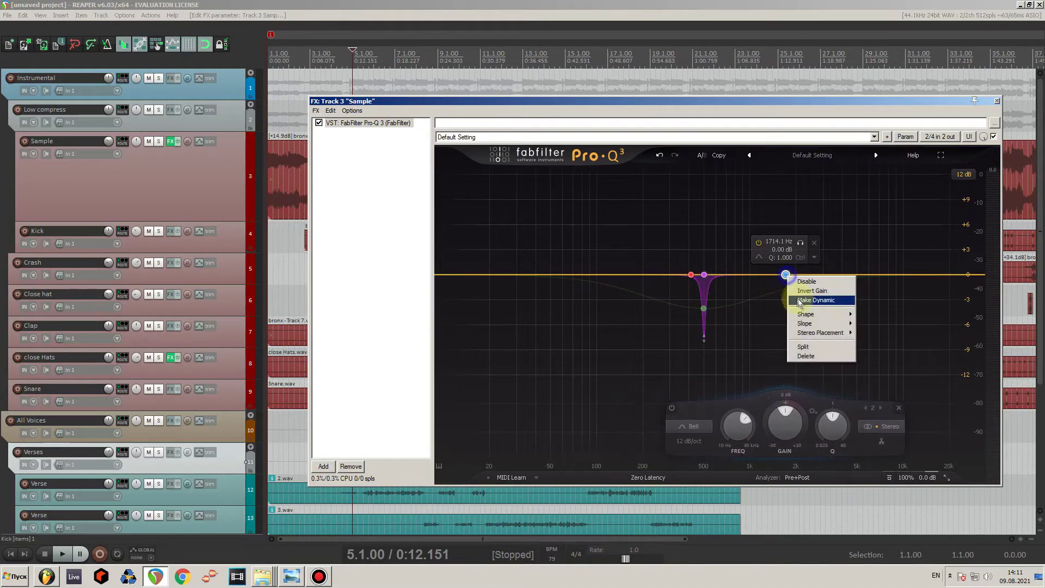
pyautogui.click(789, 273)
pyautogui.moveTo(825, 412); pyautogui.dragTo(836, 422)
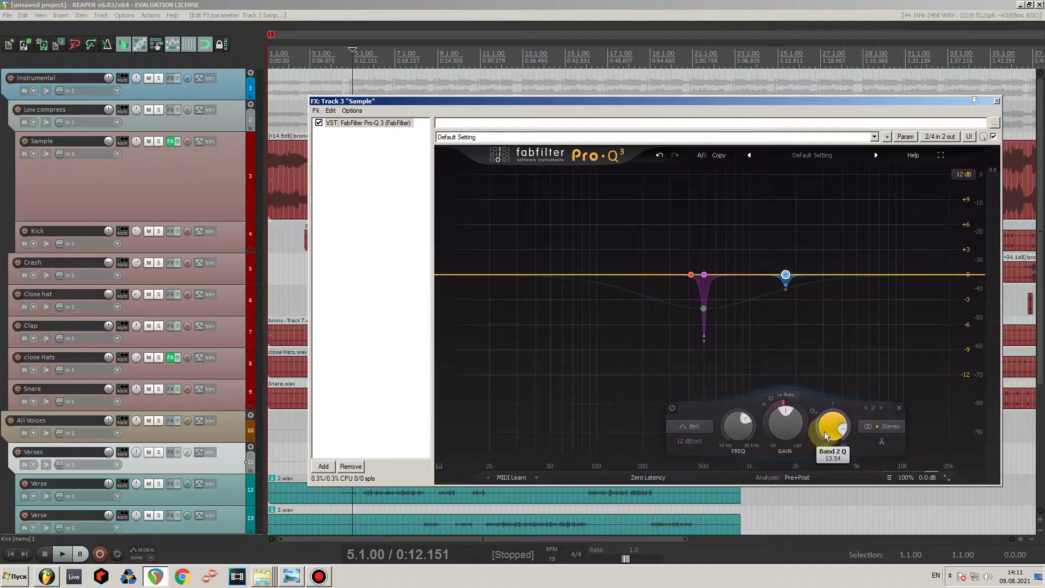
pyautogui.moveTo(778, 402); pyautogui.dragTo(765, 457)
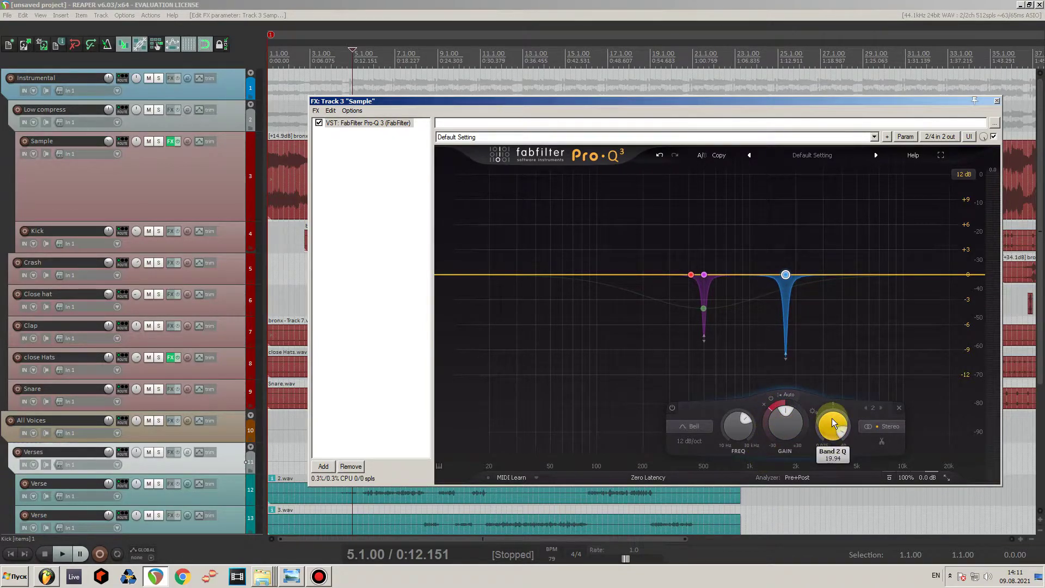
pyautogui.moveTo(833, 423); pyautogui.dragTo(832, 420)
pyautogui.moveTo(786, 274)
# Play the song from bar 5 and audition the 1.7 kHz band in isolation.
pyautogui.press('space')
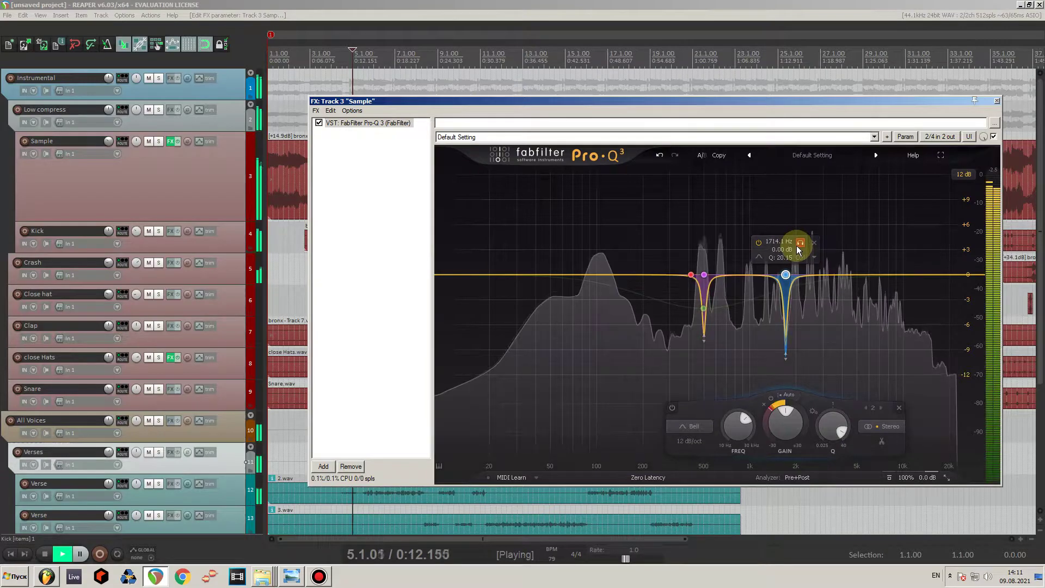
pyautogui.click(799, 246)
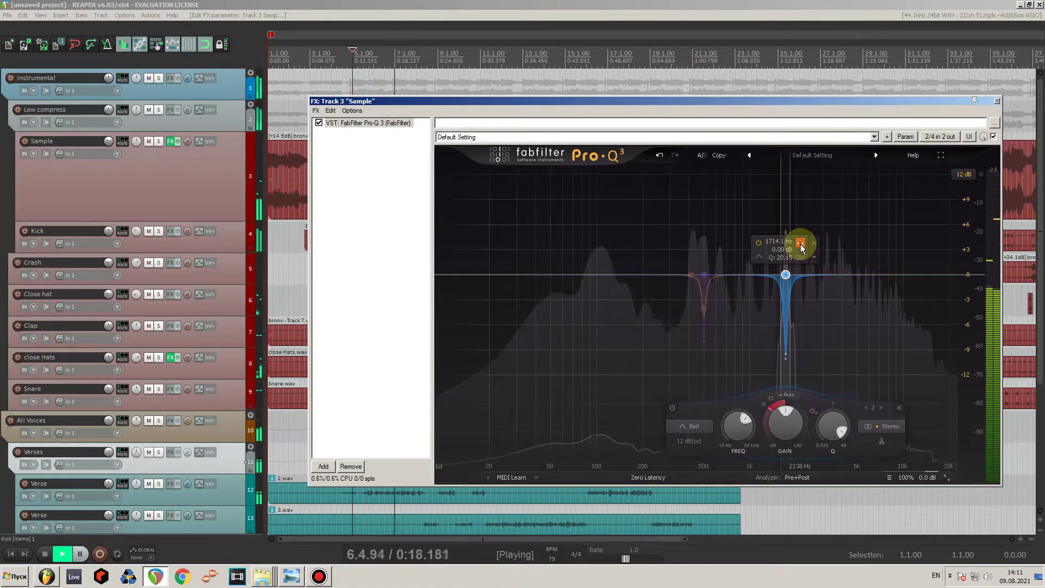
pyautogui.click(800, 243)
pyautogui.press('space')
# Solo the Sample track and listen to its isolated 1.7 kHz band without the other tracks.
pyautogui.click(153, 169)
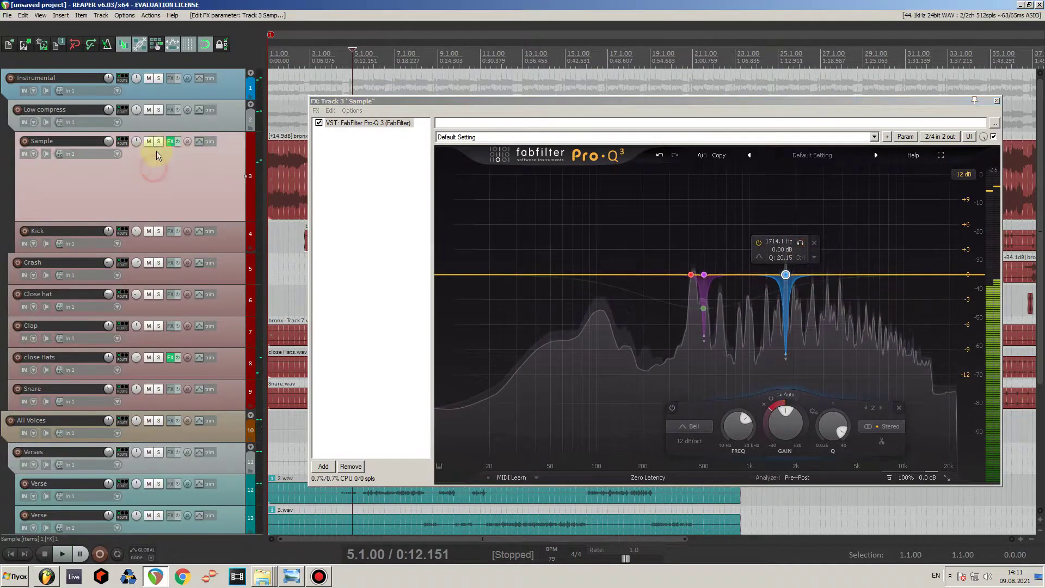
pyautogui.click(158, 141)
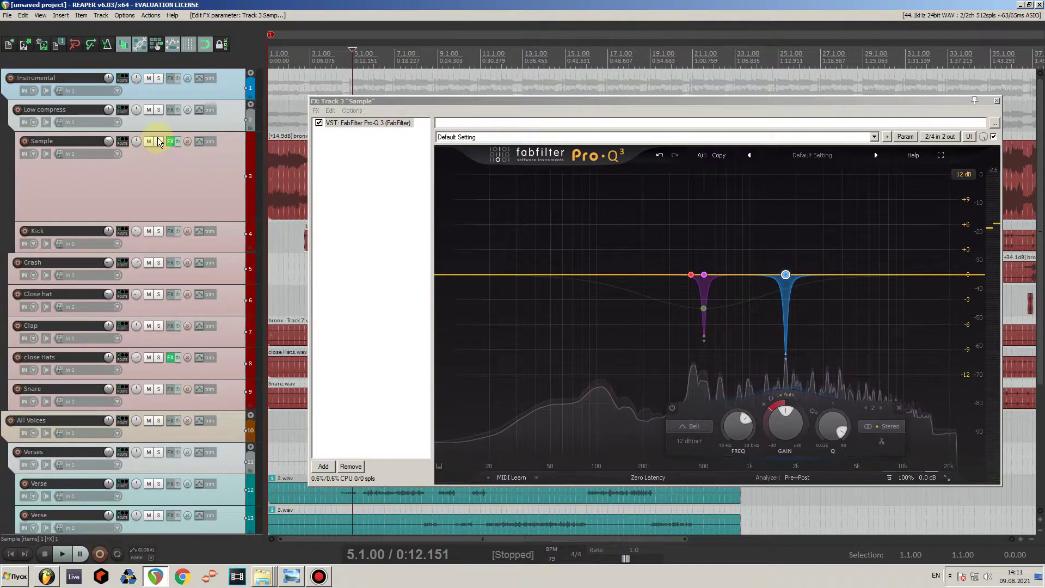
pyautogui.click(158, 143)
pyautogui.click(158, 142)
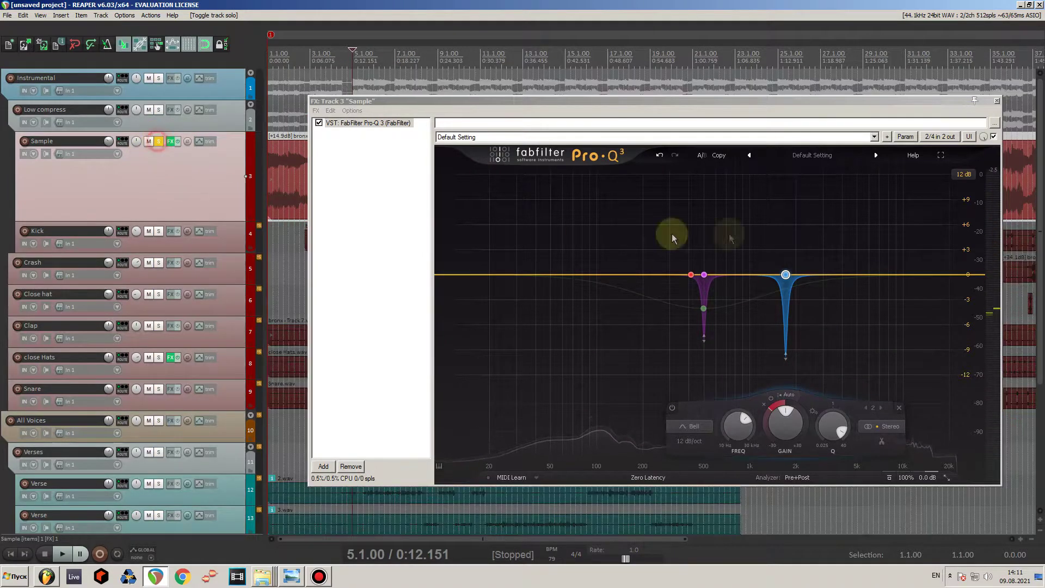
pyautogui.press('space')
pyautogui.click(801, 246)
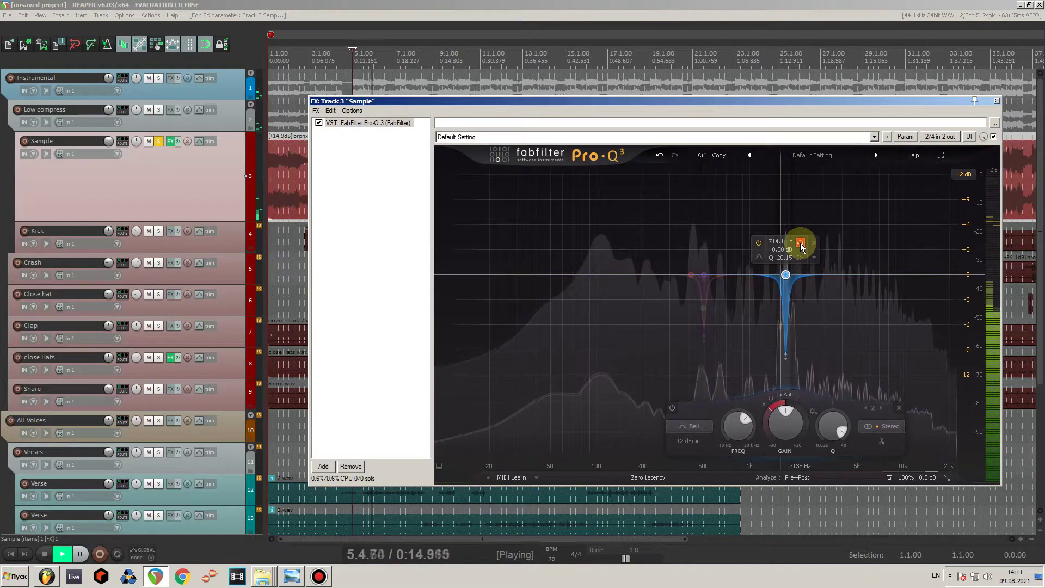
pyautogui.click(801, 244)
pyautogui.press('space')
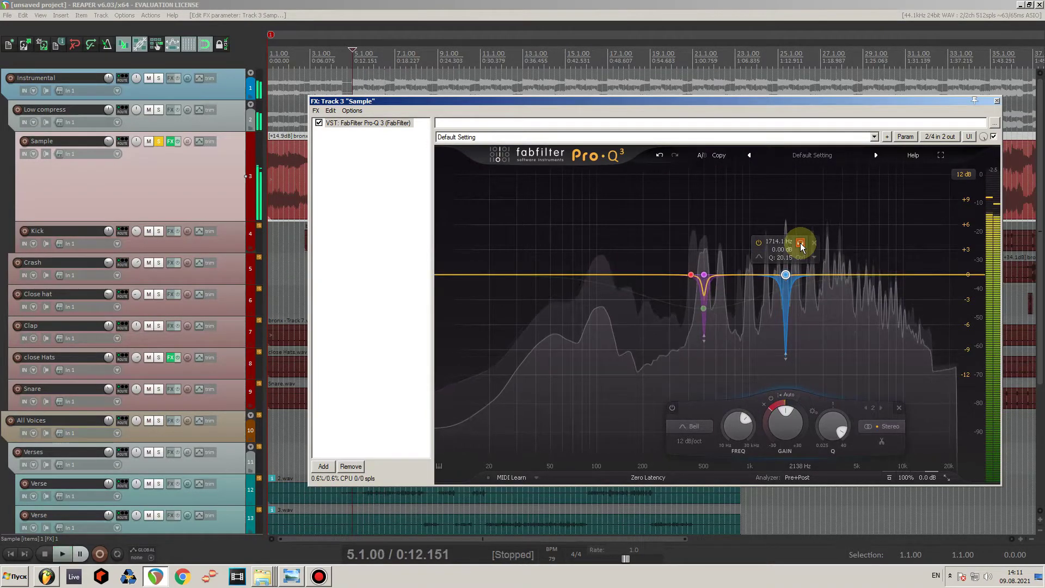
# Make the 413 Hz band dynamic, narrowing its Q sharply and deepening its dynamic range to about -7 dB.
pyautogui.rightClick(691, 274)
pyautogui.click(709, 298)
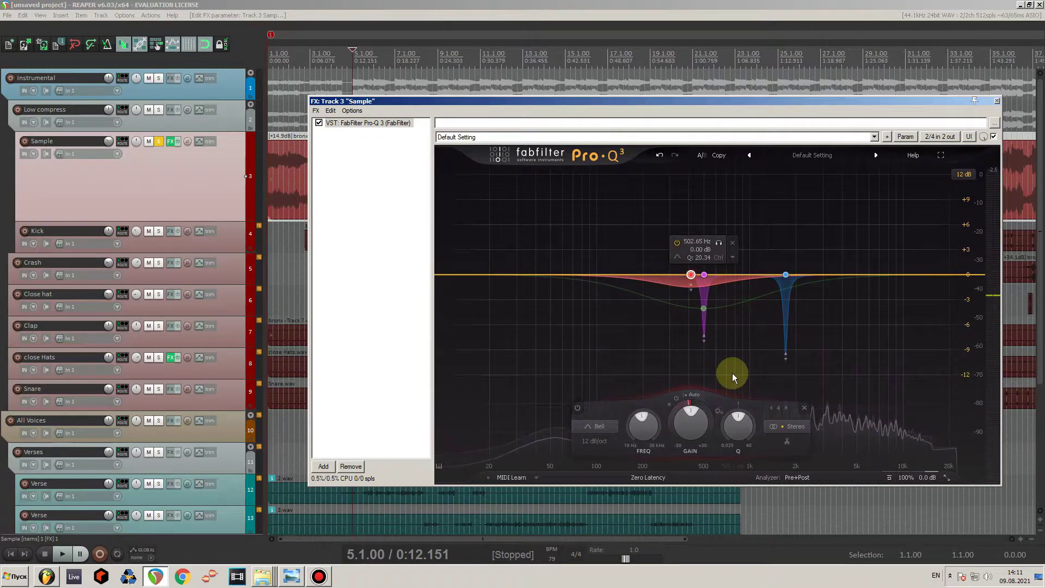
pyautogui.moveTo(741, 422); pyautogui.dragTo(737, 337)
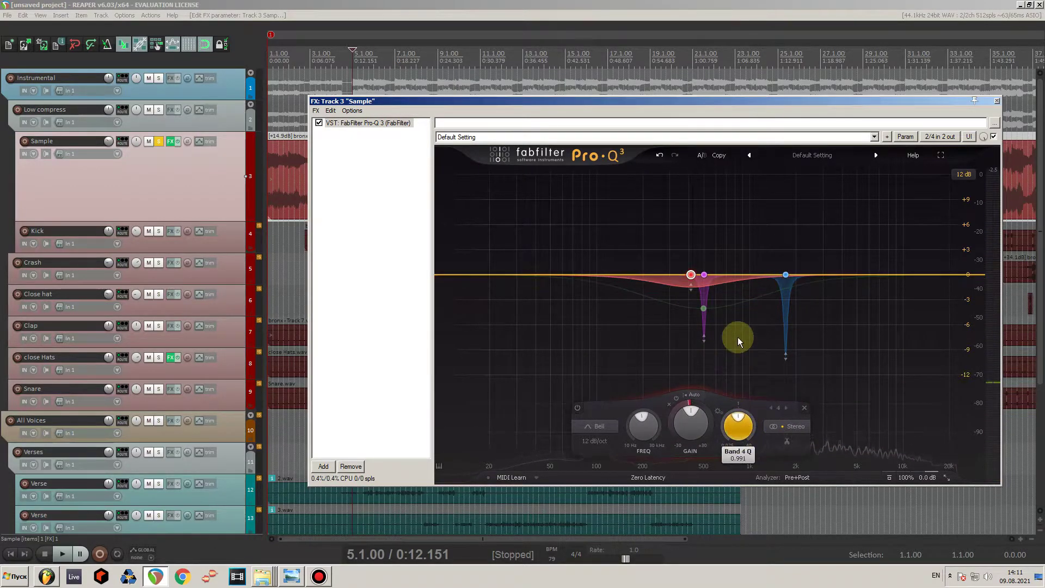
pyautogui.moveTo(735, 425); pyautogui.dragTo(734, 402)
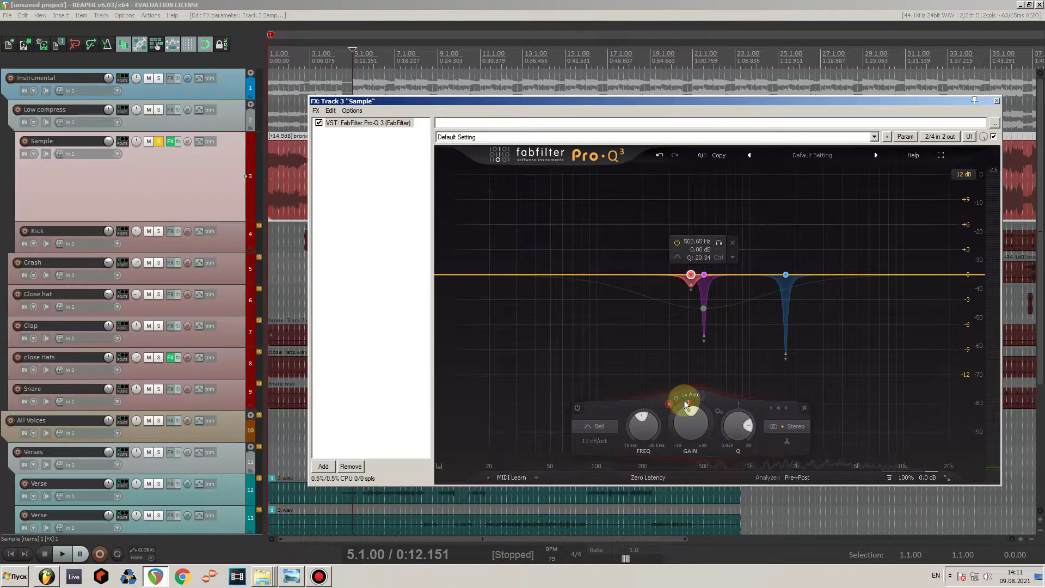
pyautogui.moveTo(673, 415); pyautogui.dragTo(671, 449)
pyautogui.moveTo(733, 435); pyautogui.dragTo(734, 390)
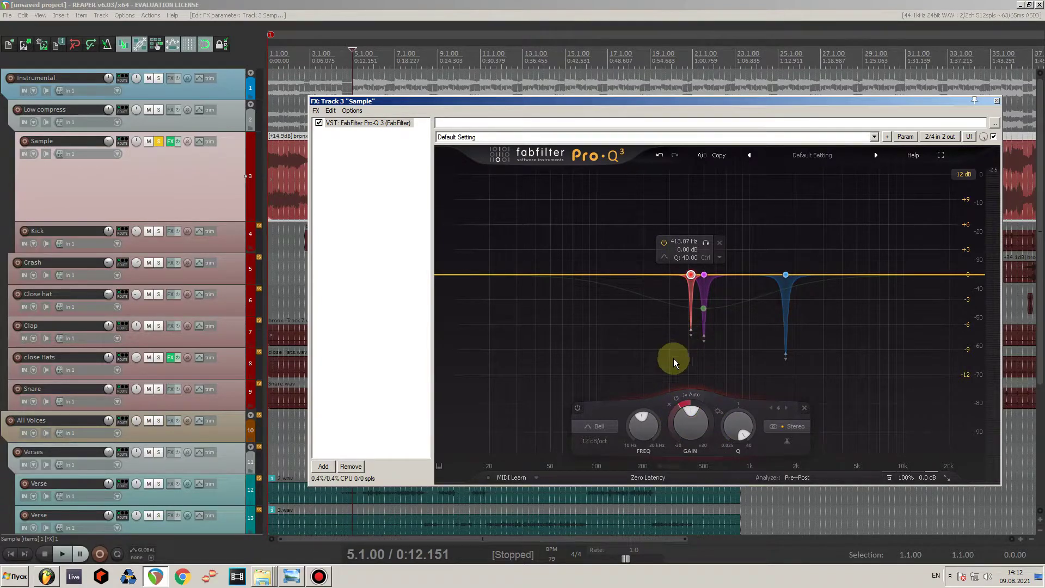
# Re-enable the broad 500 Hz cut and check the soloed Sample track's equalization during playback.
pyautogui.click(703, 308)
pyautogui.click(590, 408)
pyautogui.press('space')
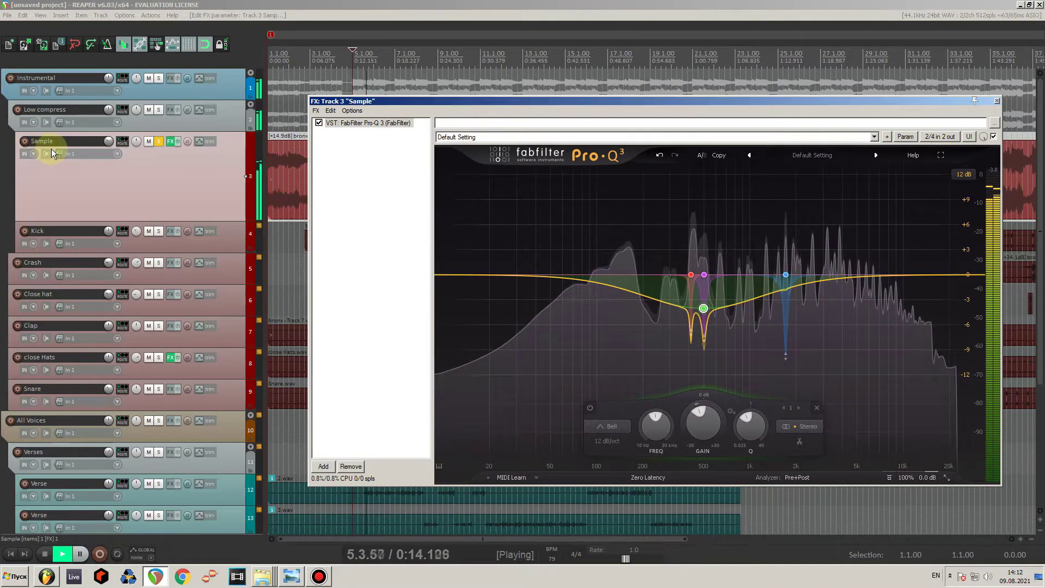
pyautogui.moveTo(468, 100); pyautogui.dragTo(462, 83)
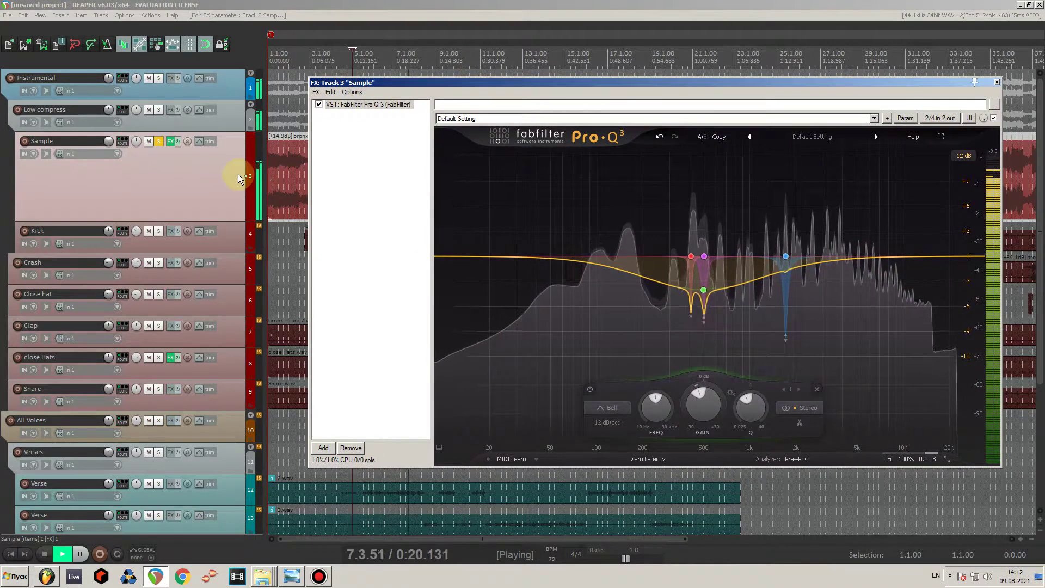
pyautogui.press('space')
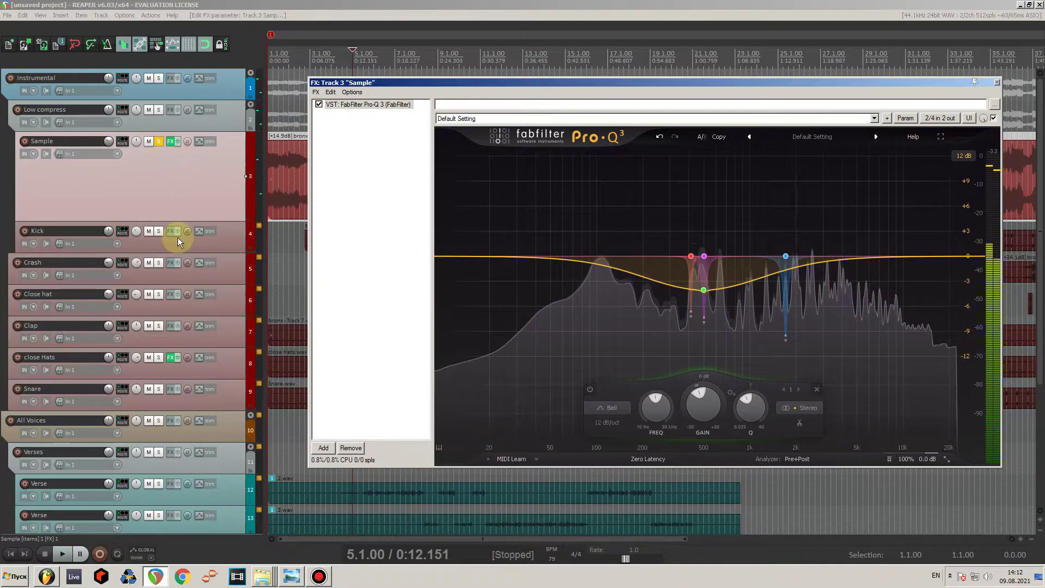
pyautogui.moveTo(909, 84); pyautogui.dragTo(822, 86)
pyautogui.click(910, 85)
# Add a new track directly below the Crash track and name it Cymbals.
pyautogui.scroll(-3, 113, 190)
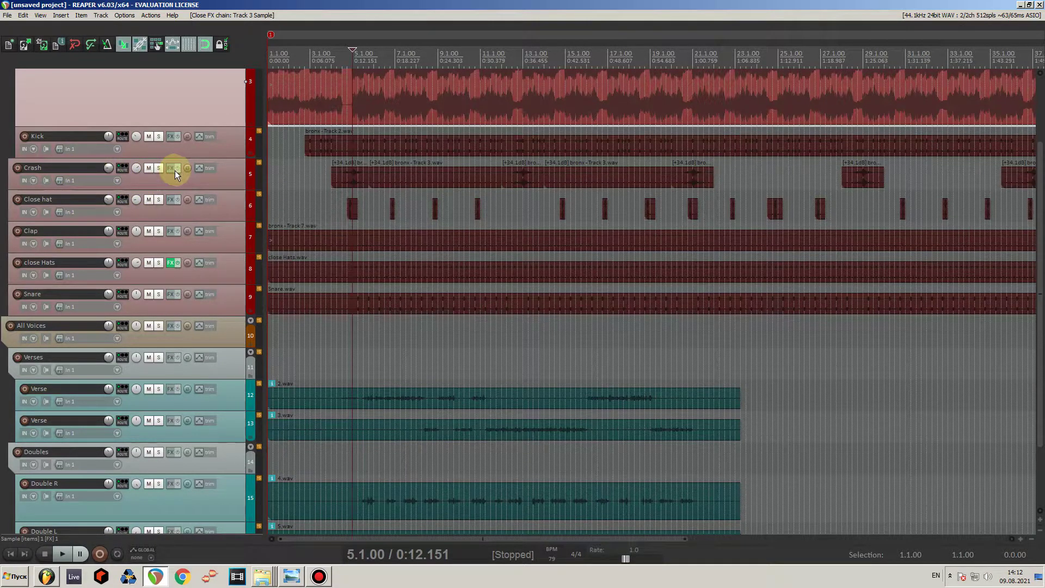
pyautogui.click(224, 180)
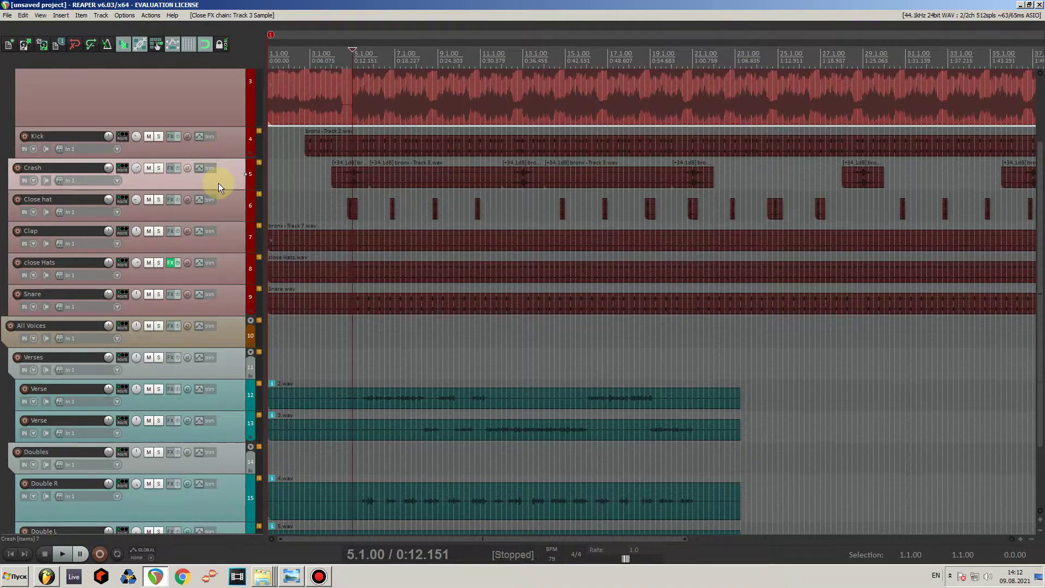
pyautogui.hotkey('ctrl', 't')
pyautogui.doubleClick(77, 201)
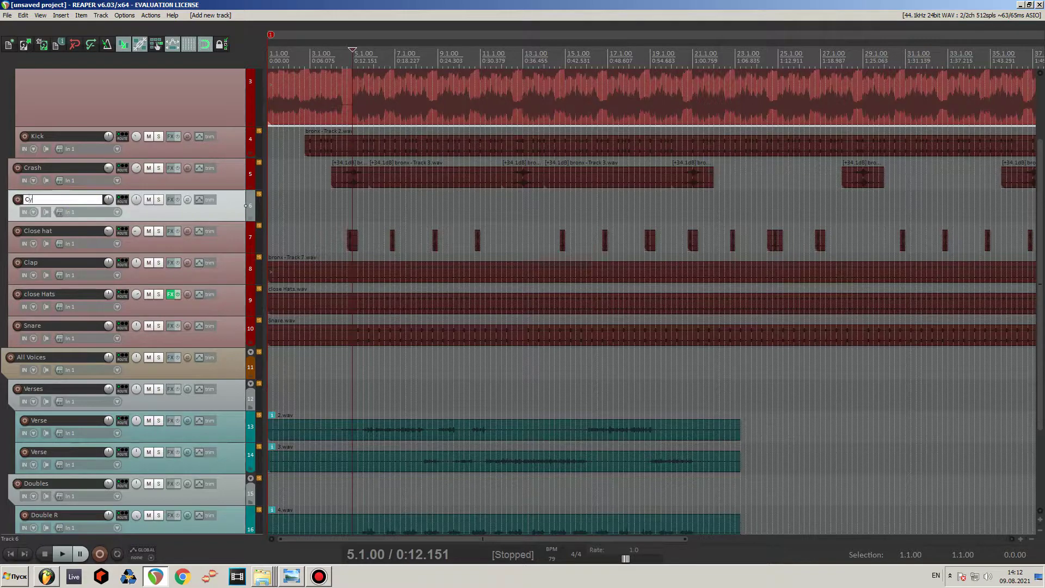
pyautogui.press('Return')
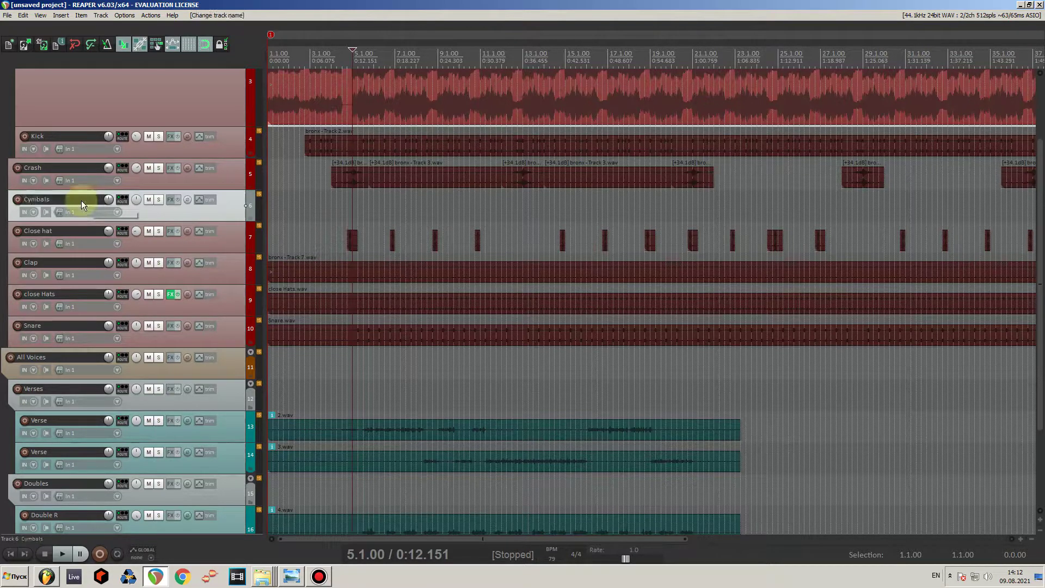
# Place the Cymbals track after Kick and make it a folder containing Crash, Close hat and close Hats.
pyautogui.click(211, 211)
pyautogui.moveTo(224, 211); pyautogui.dragTo(230, 330)
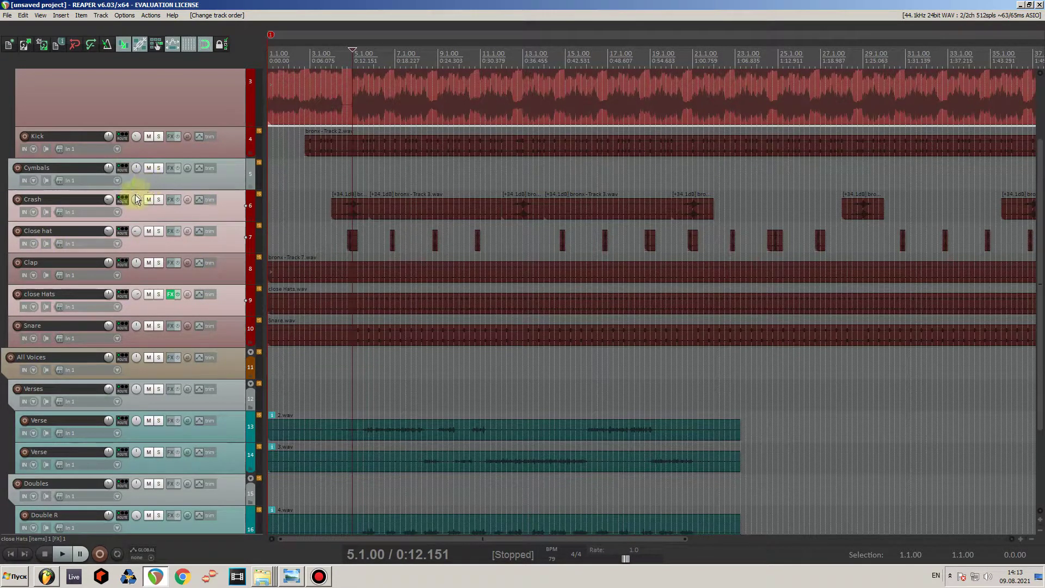
pyautogui.moveTo(224, 203); pyautogui.dragTo(228, 183)
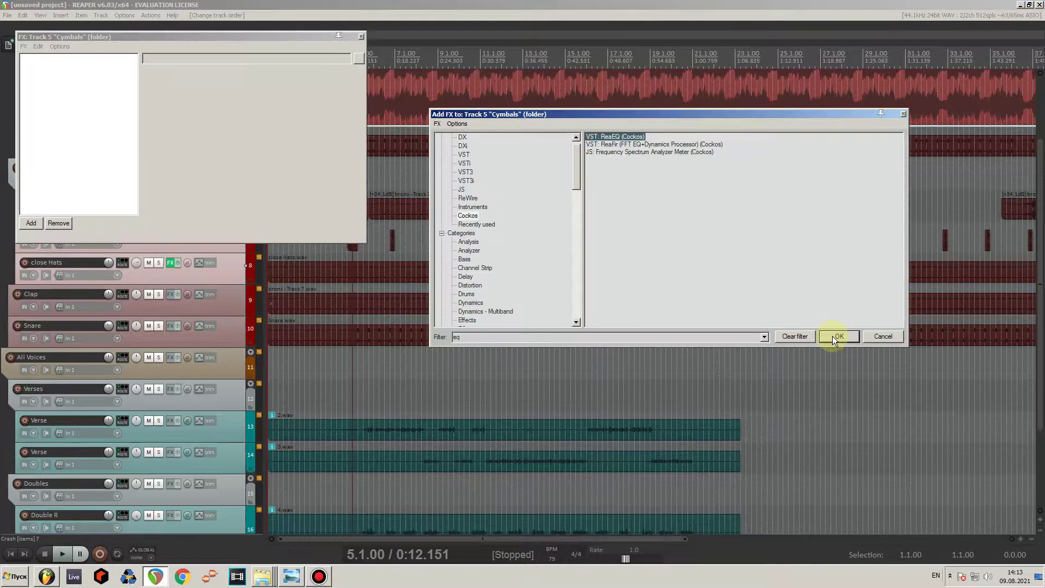
# Insert ReaEQ on the Cymbals folder and play briefly to check its spectrum.
pyautogui.click(839, 336)
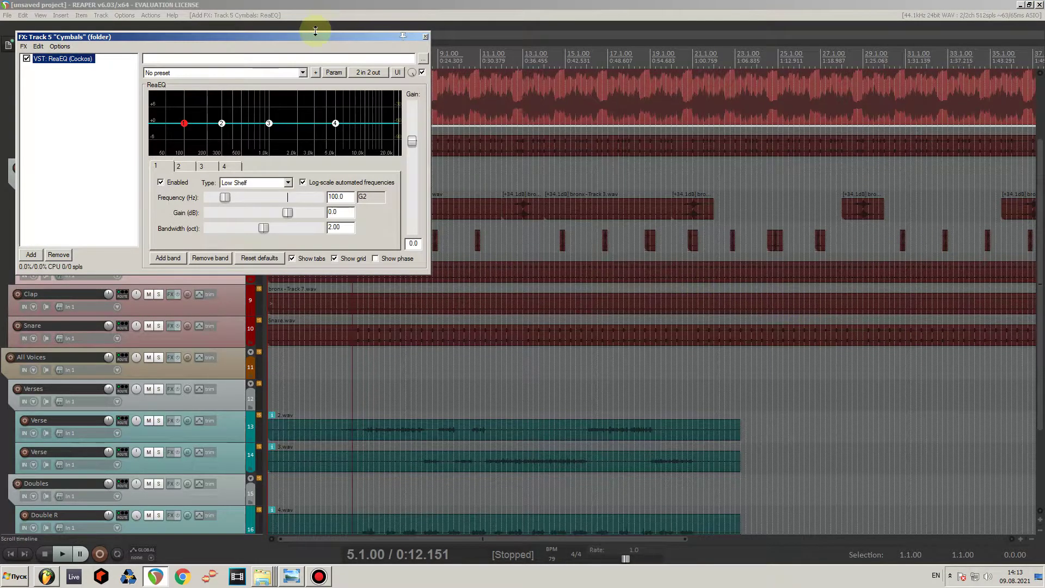
pyautogui.moveTo(314, 35); pyautogui.dragTo(643, 98)
pyautogui.press('space')
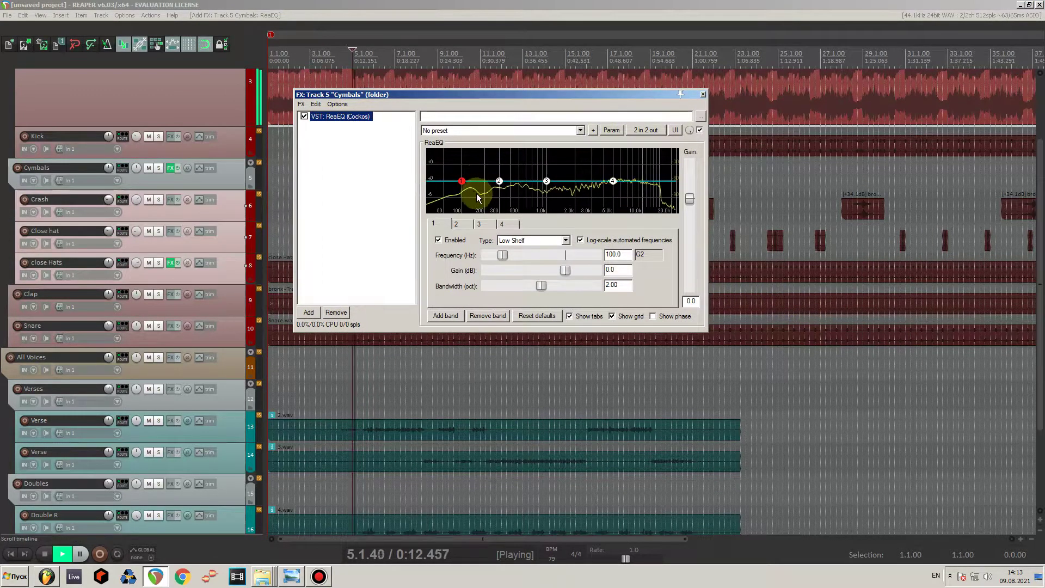
pyautogui.press('space')
# Turn band 1 of the Cymbals equalizer into a high-pass filter at about 476 Hz.
pyautogui.moveTo(465, 187); pyautogui.dragTo(491, 212)
pyautogui.click(523, 241)
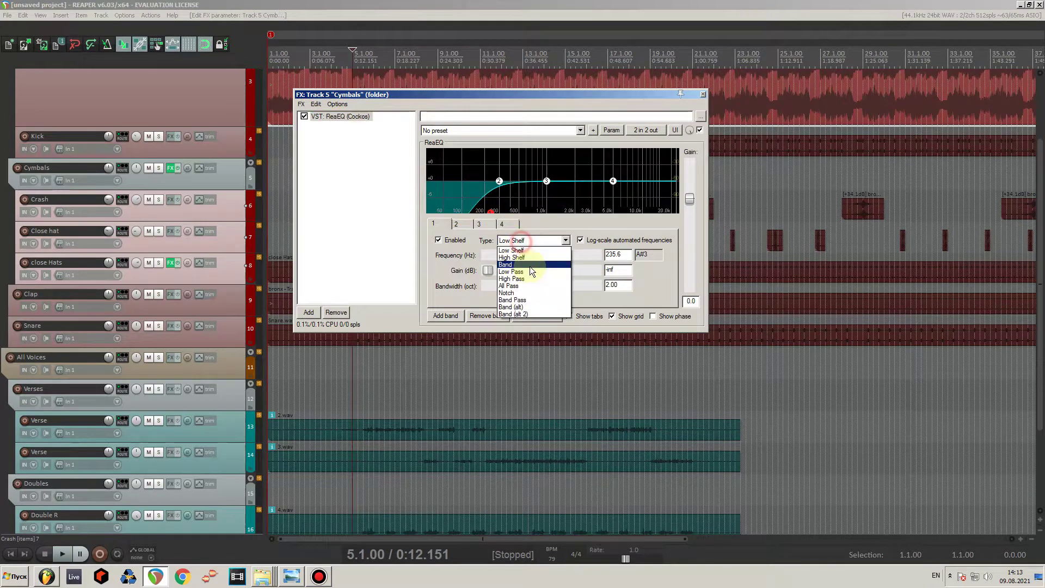
pyautogui.click(530, 279)
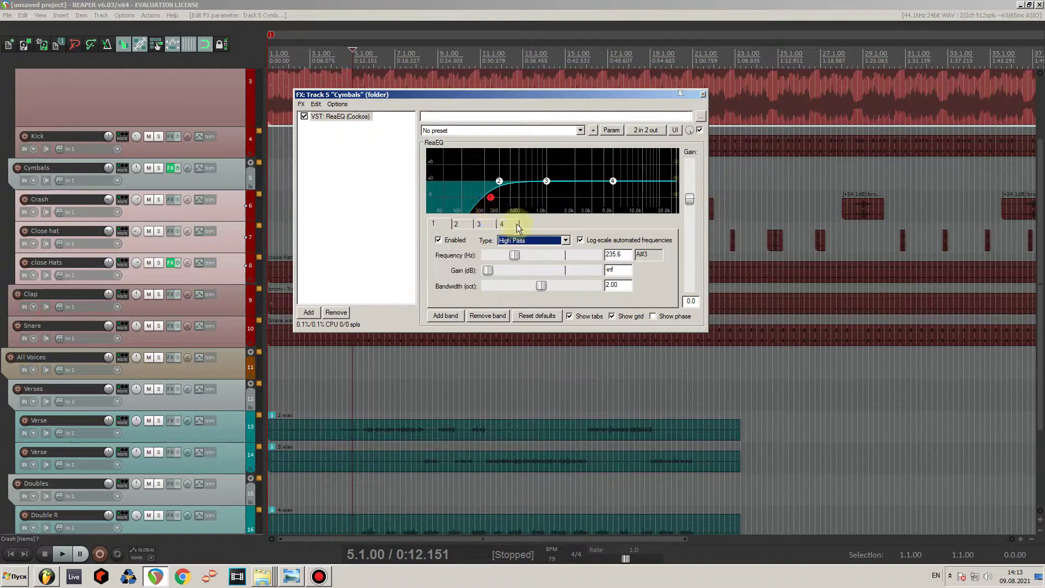
pyautogui.moveTo(515, 254); pyautogui.dragTo(527, 257)
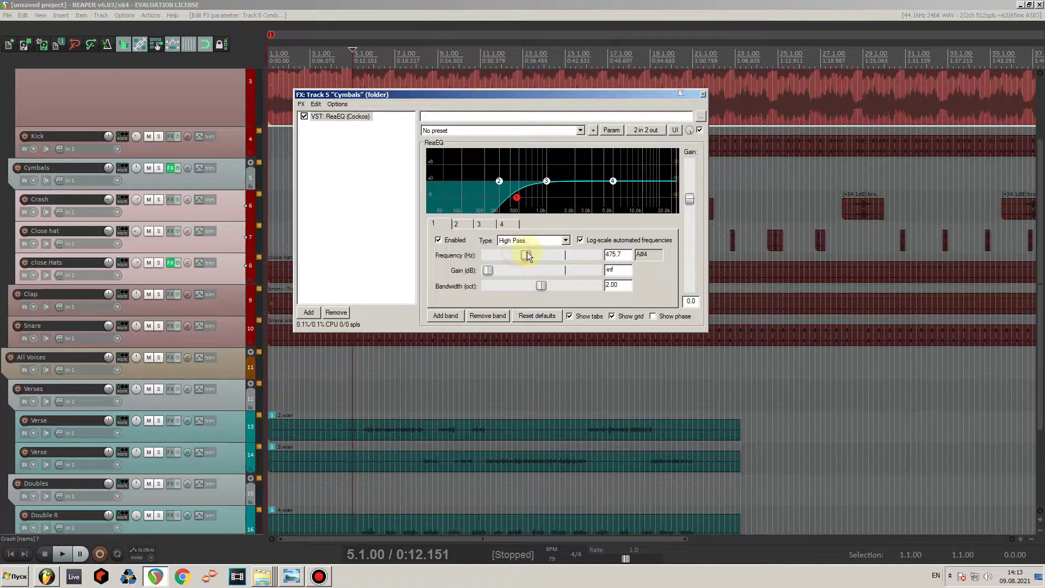
# Lower the Cymbals equalizer's high shelf to -5.8 dB at about 4809 Hz.
pyautogui.moveTo(621, 180); pyautogui.dragTo(613, 200)
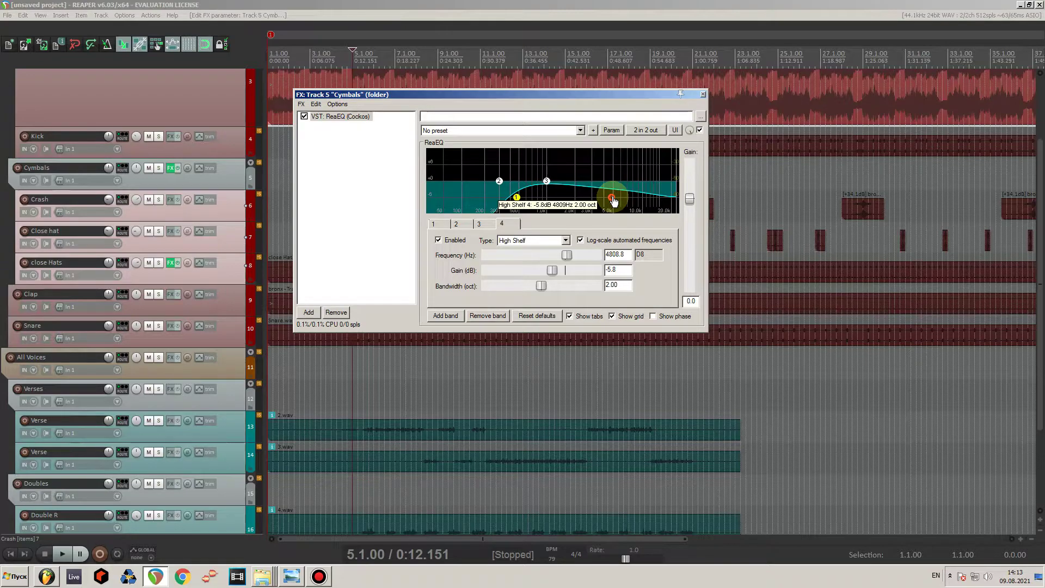
pyautogui.press('space')
# Unsolo the Sample track and play the full mix from bar 5 to hear the Cymbals equalization.
pyautogui.press('space')
pyautogui.scroll(1, 178, 166)
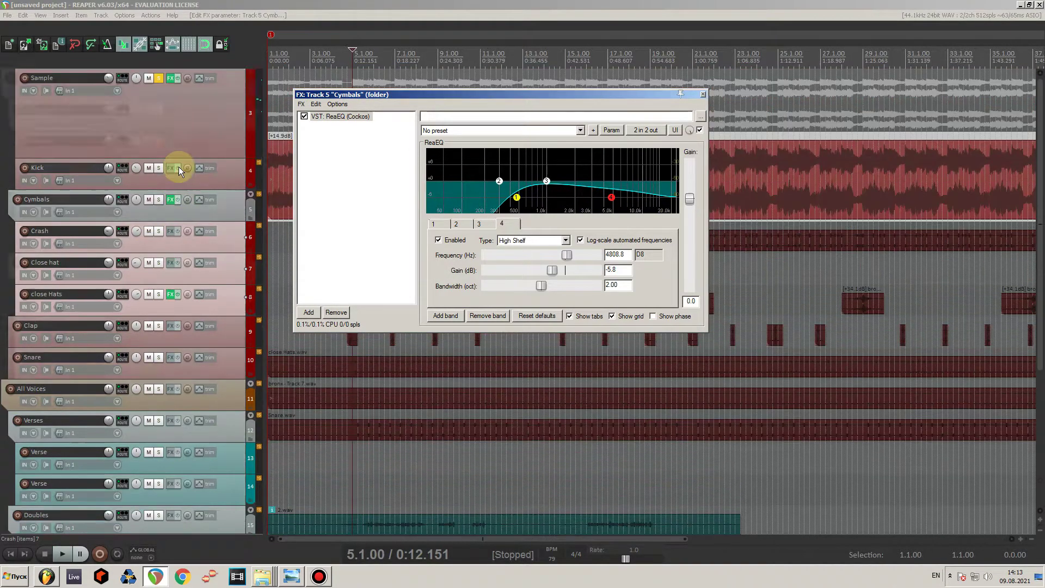
pyautogui.scroll(2, 179, 167)
pyautogui.click(158, 141)
pyautogui.press('space')
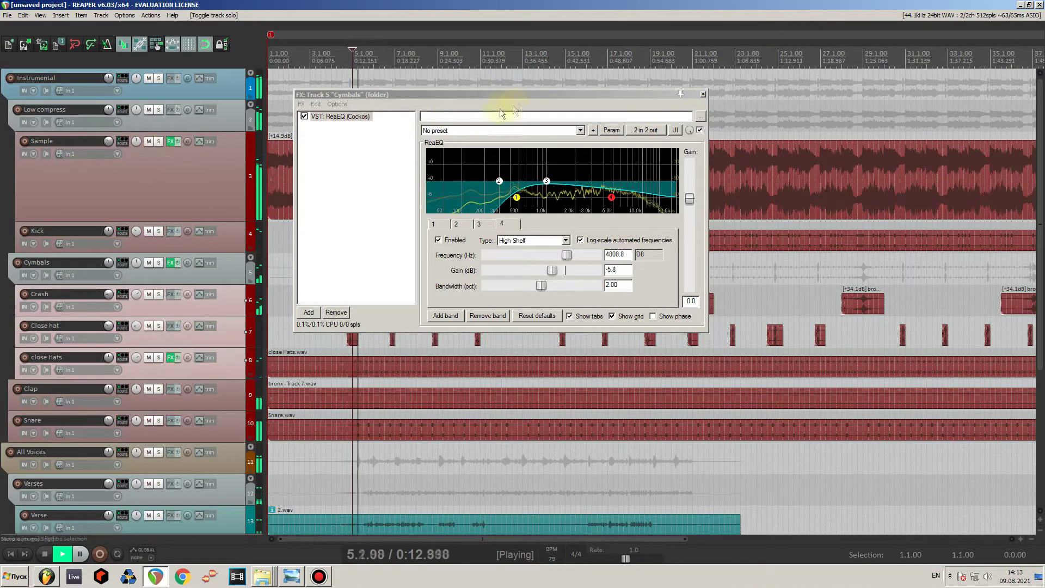
pyautogui.moveTo(511, 97); pyautogui.dragTo(617, 104)
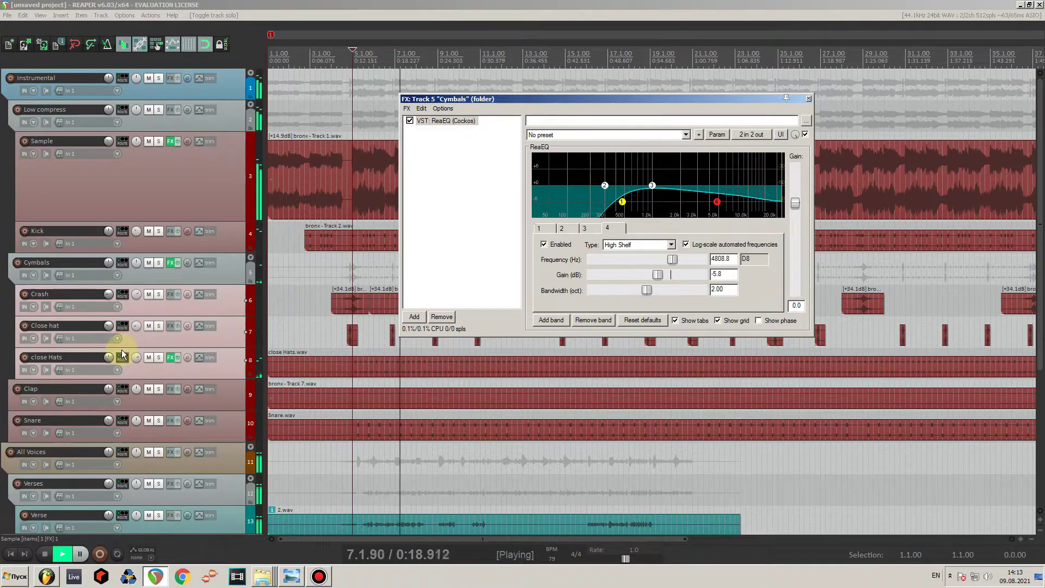
# Mute the All Voices folder, listen to the instrumental with the Cymbals equalization, and close the equalizer.
pyautogui.scroll(-3, 122, 354)
pyautogui.click(149, 326)
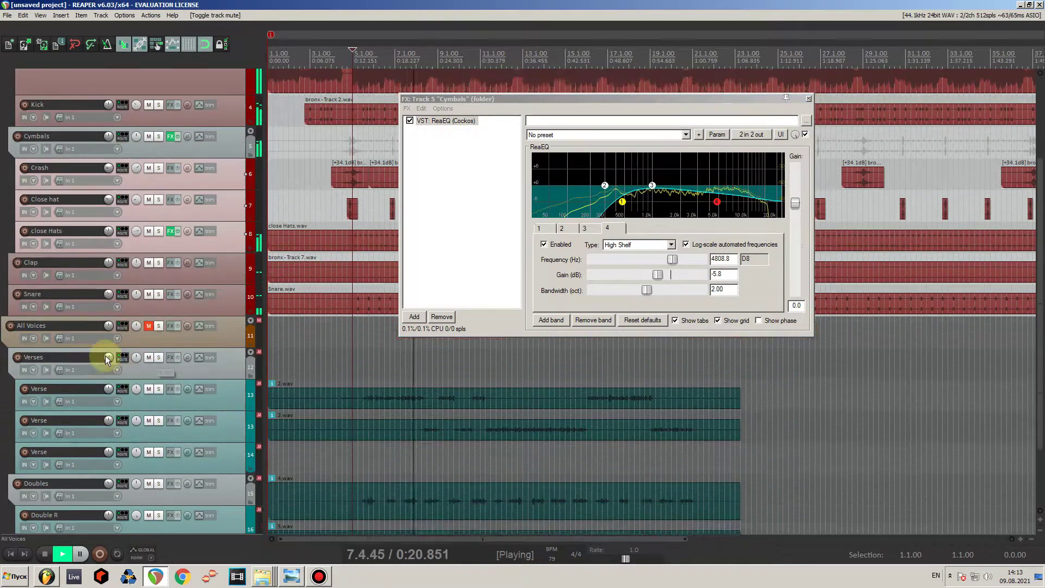
pyautogui.scroll(4, 109, 357)
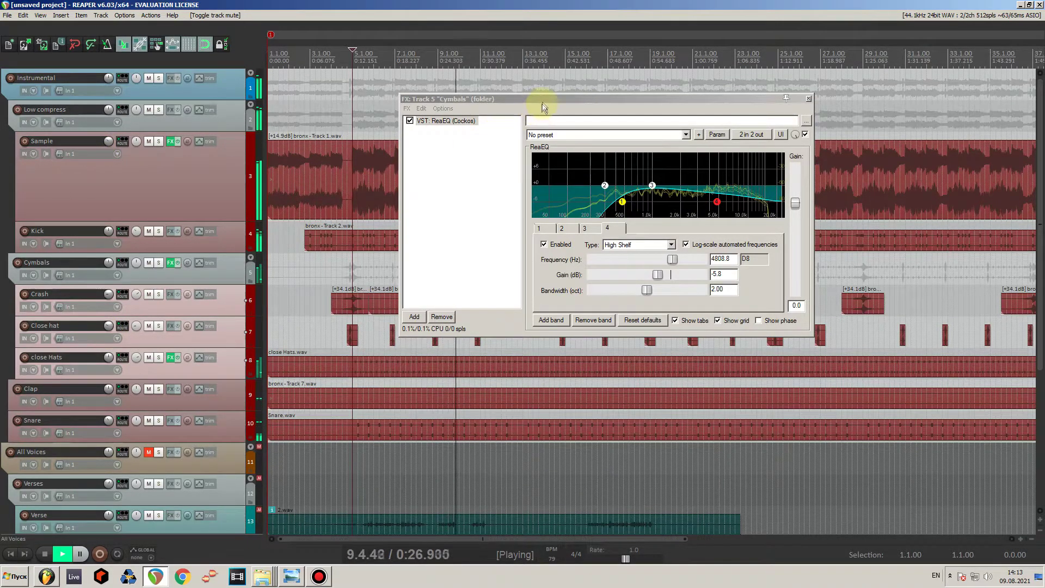
pyautogui.moveTo(541, 104); pyautogui.dragTo(511, 112)
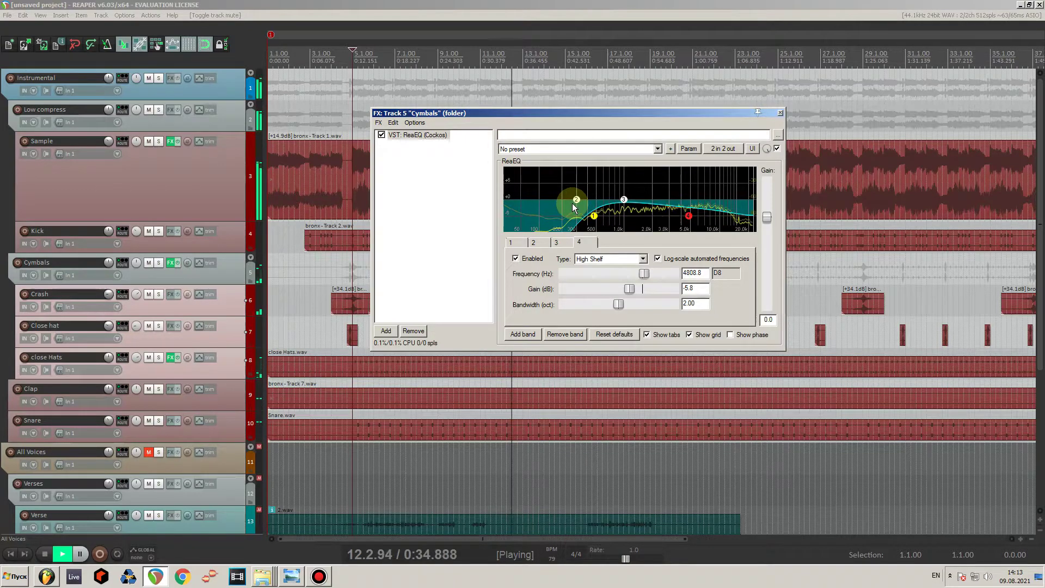
pyautogui.press('space')
pyautogui.click(781, 113)
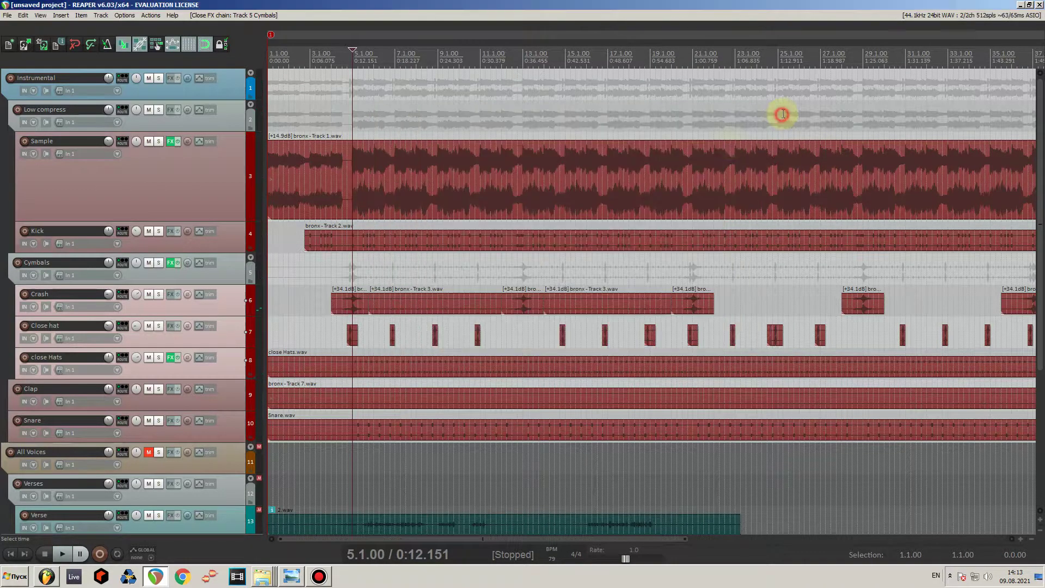
# Enlarge the Clap track and normalize its audio item to +34.4 dB.
pyautogui.scroll(-5, 54, 272)
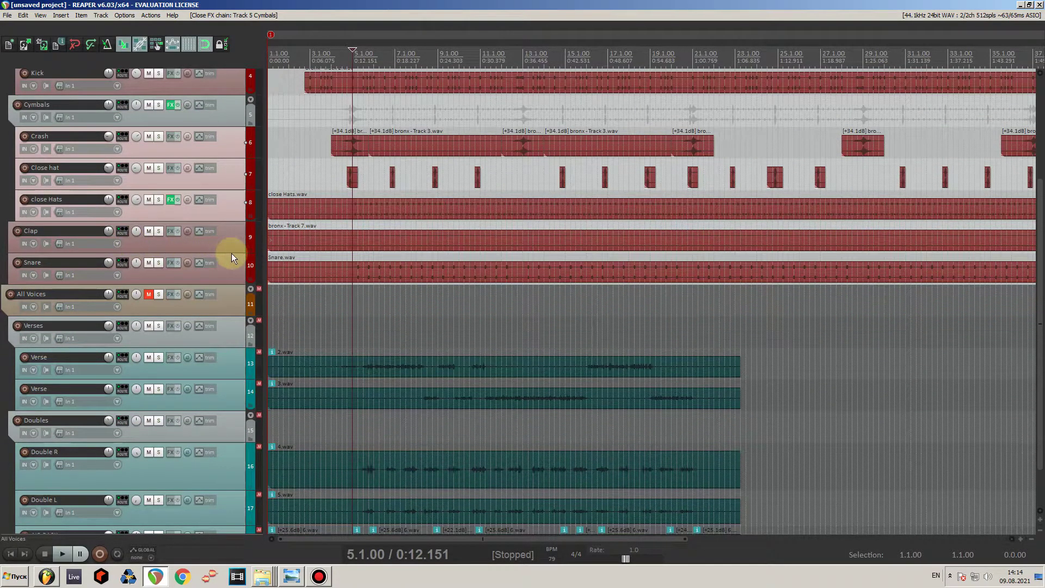
pyautogui.moveTo(231, 253); pyautogui.dragTo(234, 392)
pyautogui.click(442, 318)
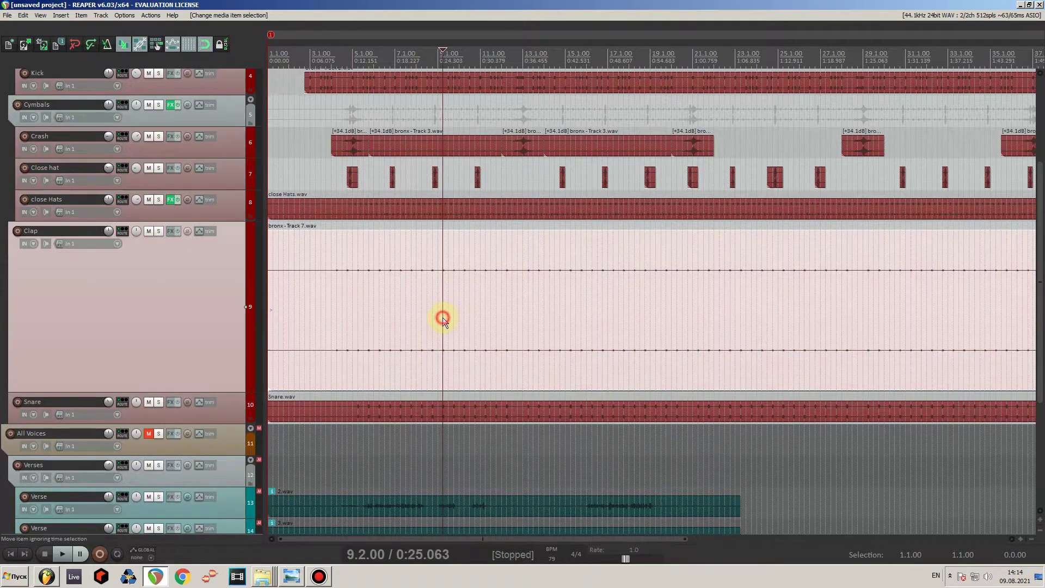
pyautogui.doubleClick(442, 318)
pyautogui.click(415, 304)
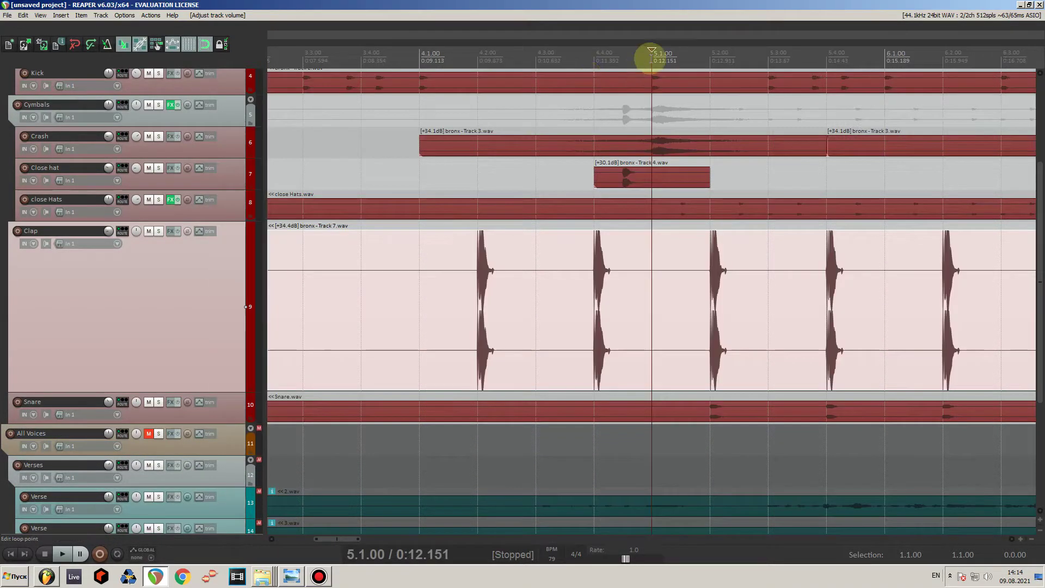
# Play from 4.2.00 and balance the Clap track's volume at about -26.6 dB.
pyautogui.click(457, 60)
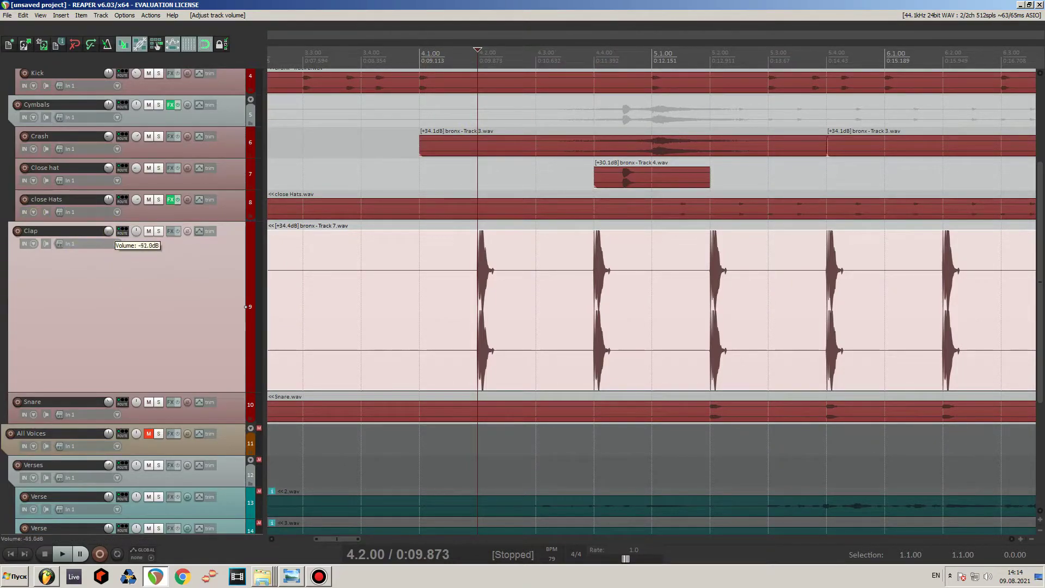
pyautogui.press('space')
pyautogui.moveTo(108, 234); pyautogui.dragTo(107, 223)
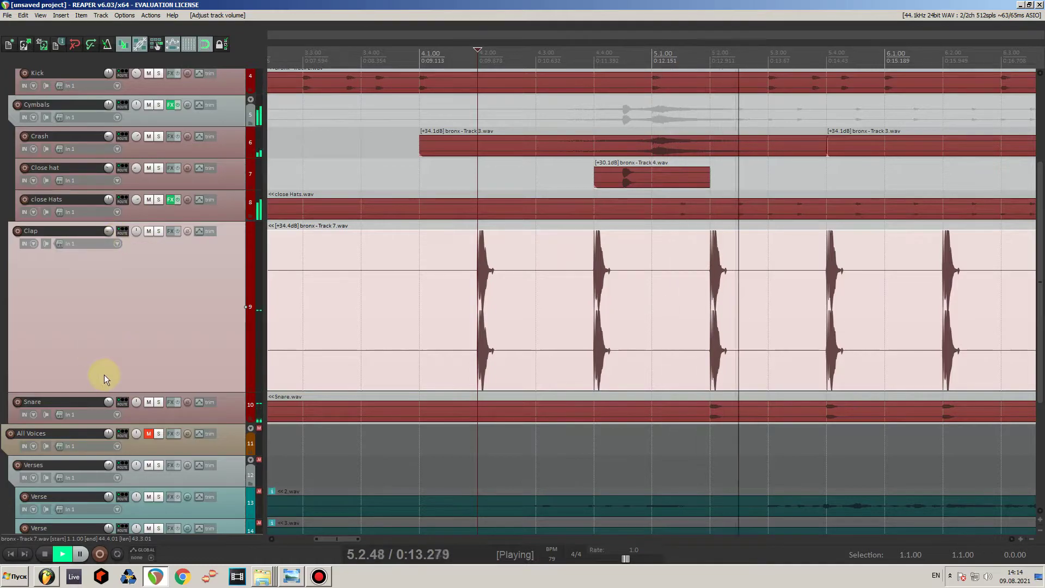
pyautogui.moveTo(106, 232)
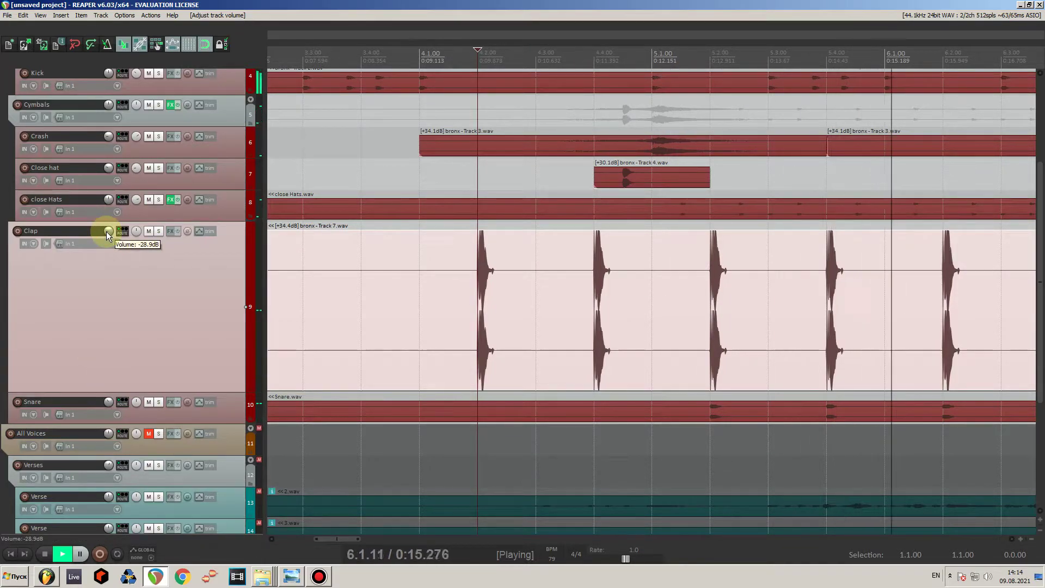
pyautogui.moveTo(107, 233); pyautogui.dragTo(107, 235)
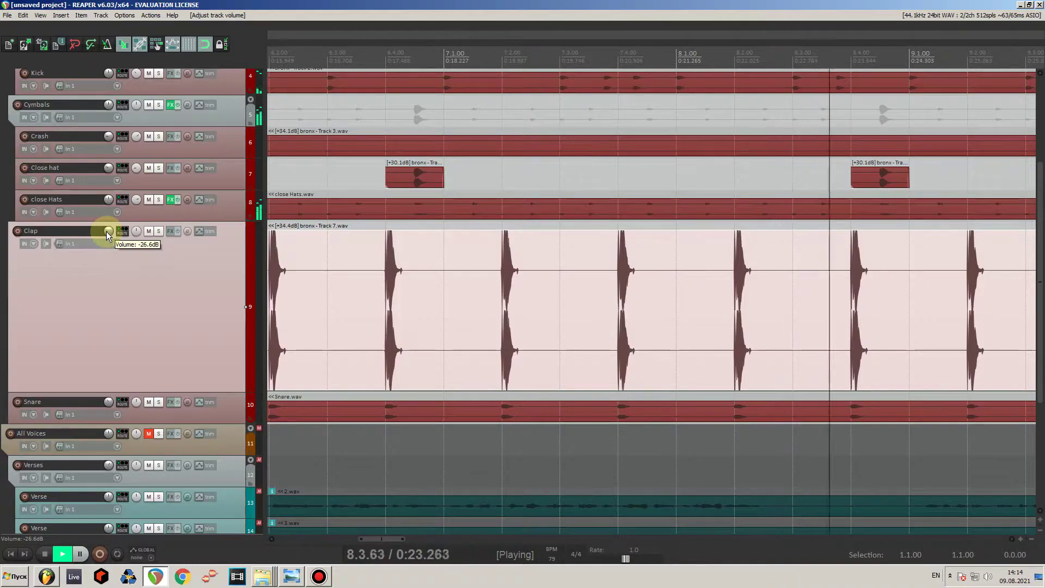
# Stop playback and delete the Clap track.
pyautogui.press('space')
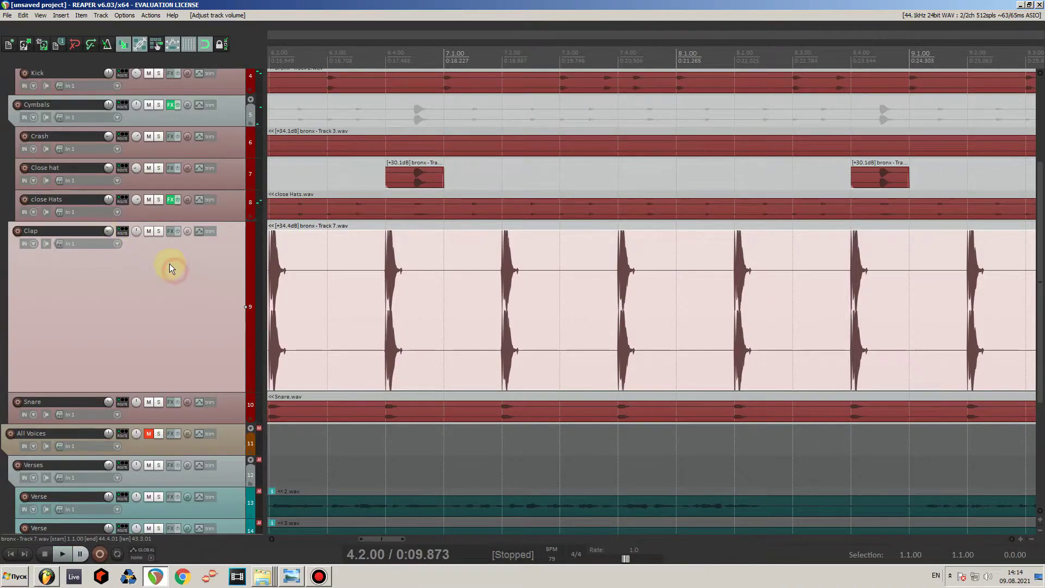
pyautogui.press('Delete')
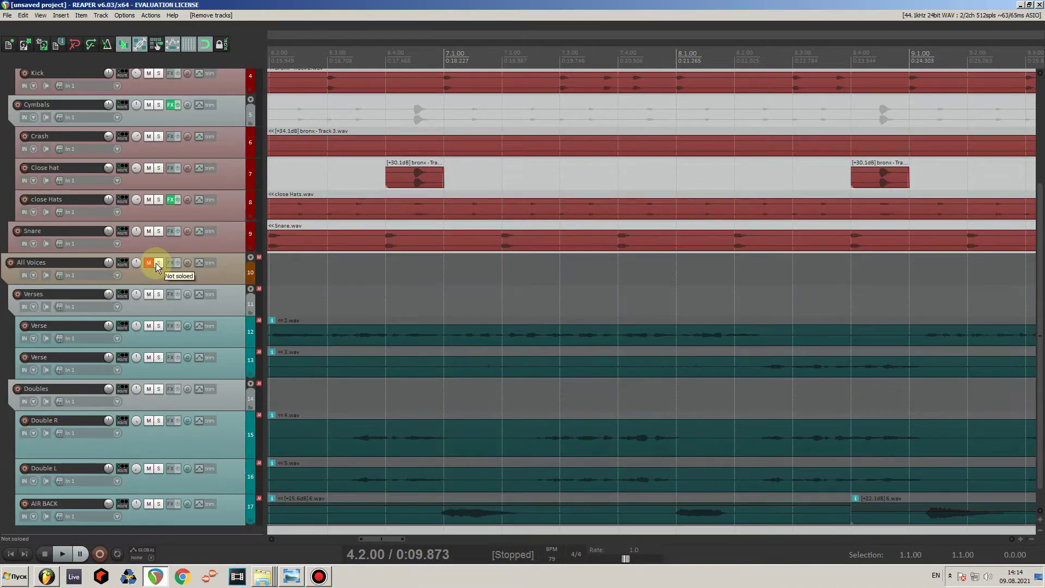
# Review the remaining instrumental and vocal tracks across the arrangement, including the Snare.
pyautogui.scroll(-5, 337, 237)
pyautogui.scroll(-3, 338, 237)
pyautogui.scroll(6, 332, 237)
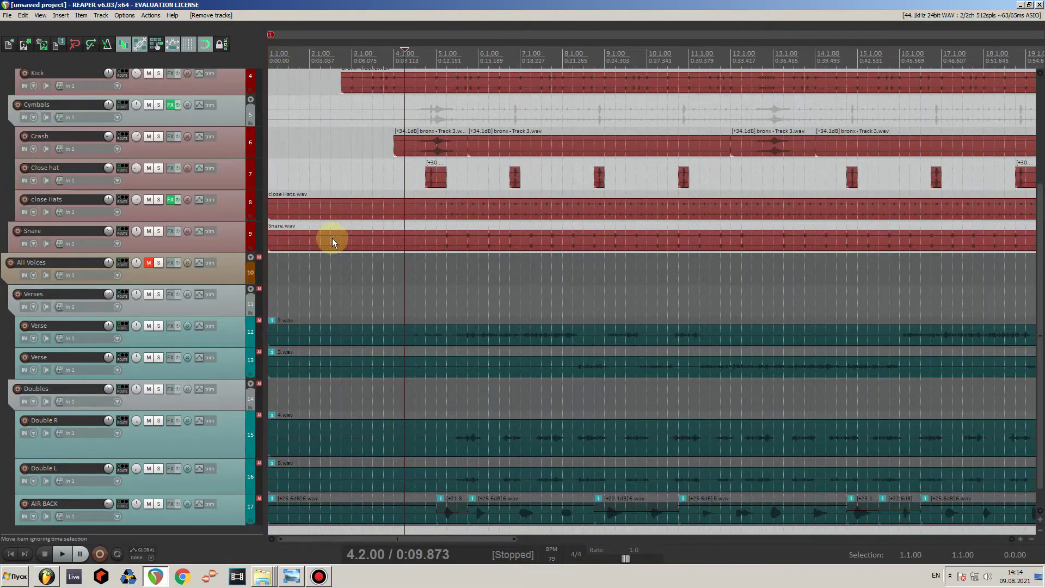
pyautogui.scroll(-4, 400, 222)
pyautogui.scroll(2, 385, 221)
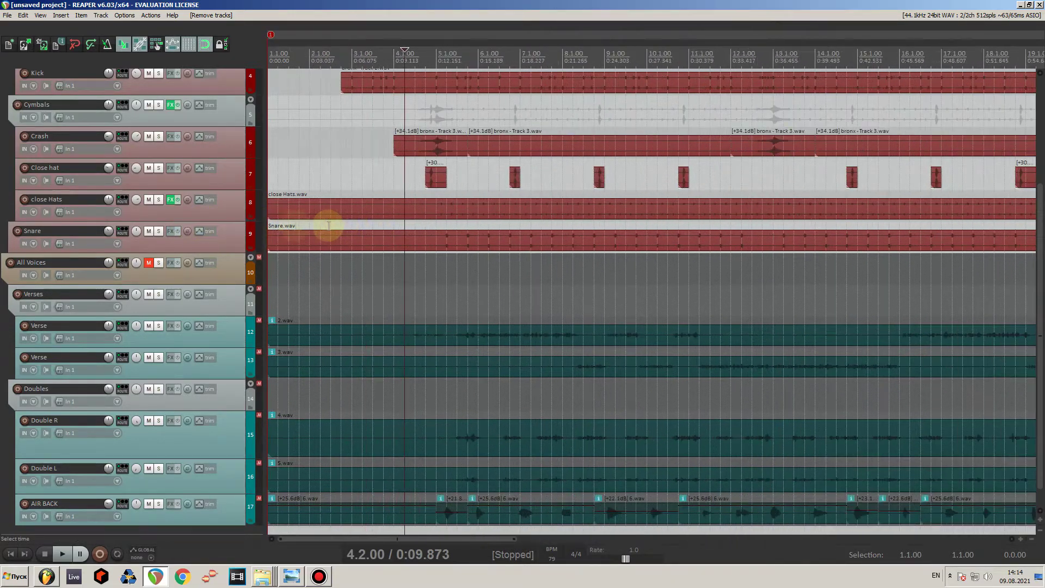
pyautogui.scroll(-1, 214, 224)
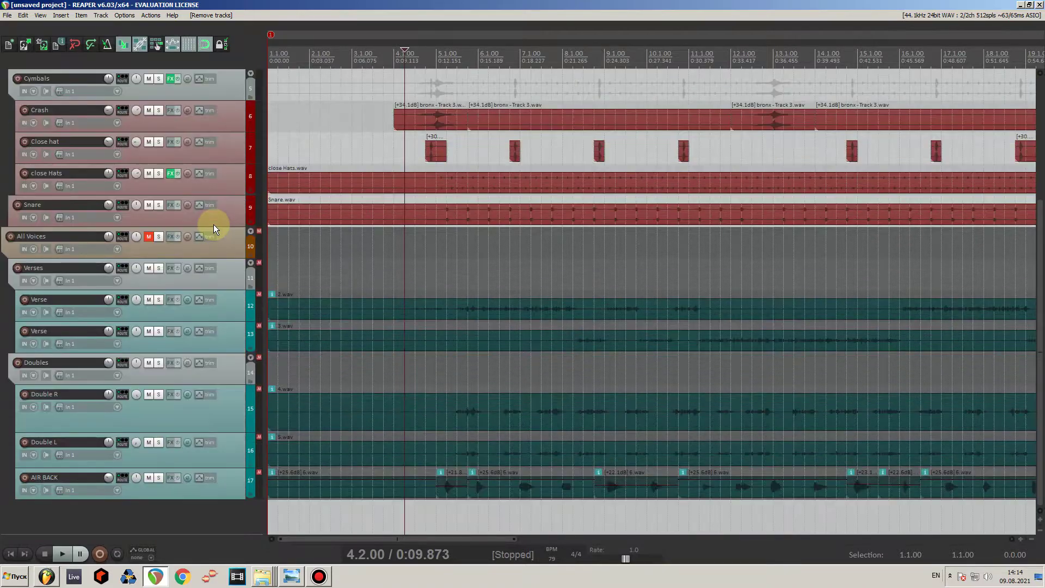
pyautogui.scroll(5, 214, 224)
pyautogui.scroll(-4, 419, 233)
pyautogui.scroll(3, 397, 236)
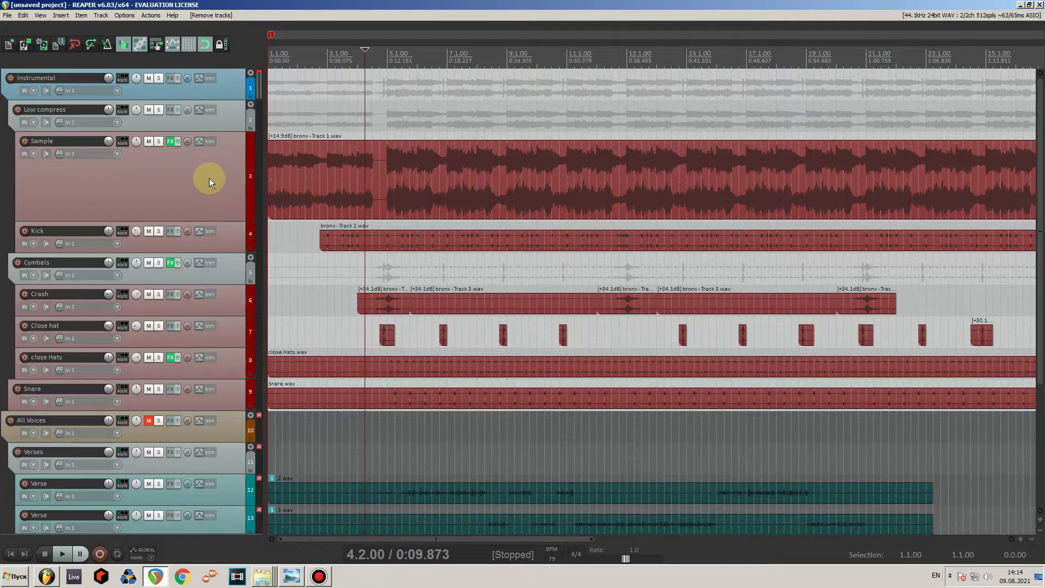
pyautogui.scroll(-4, 208, 178)
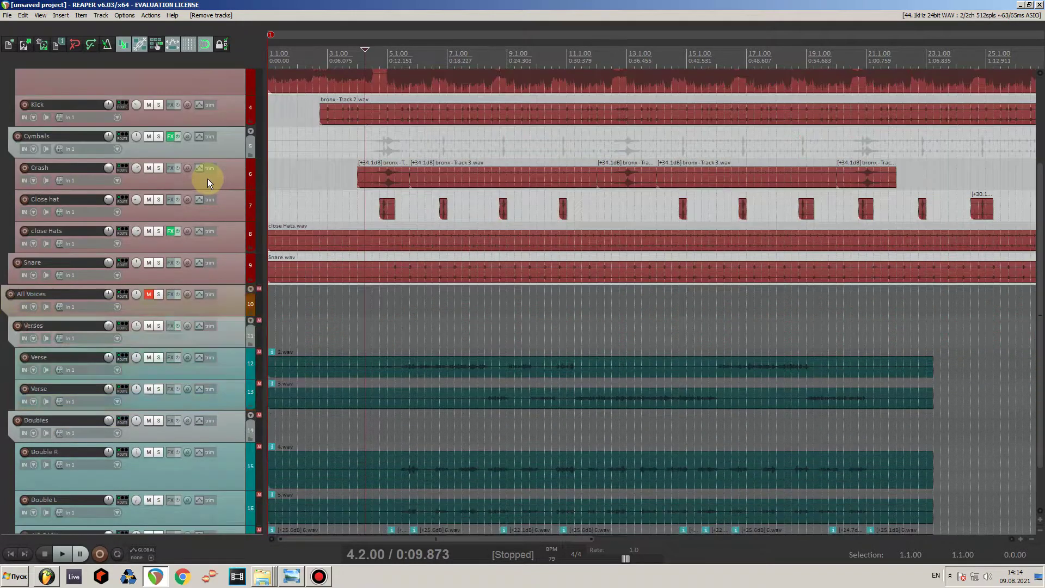
pyautogui.scroll(-5, 413, 233)
pyautogui.scroll(3, 404, 235)
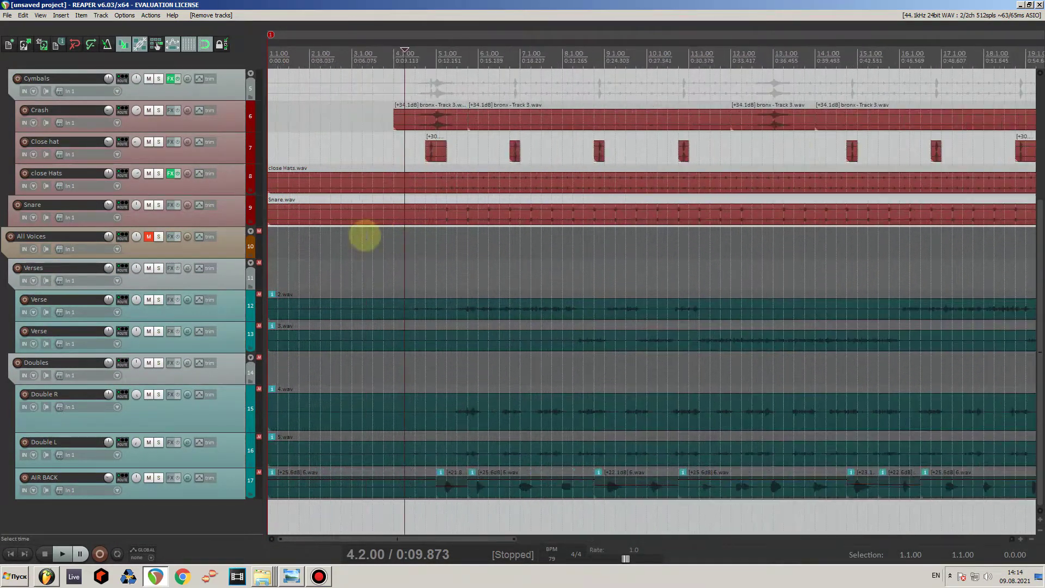
pyautogui.scroll(4, 238, 216)
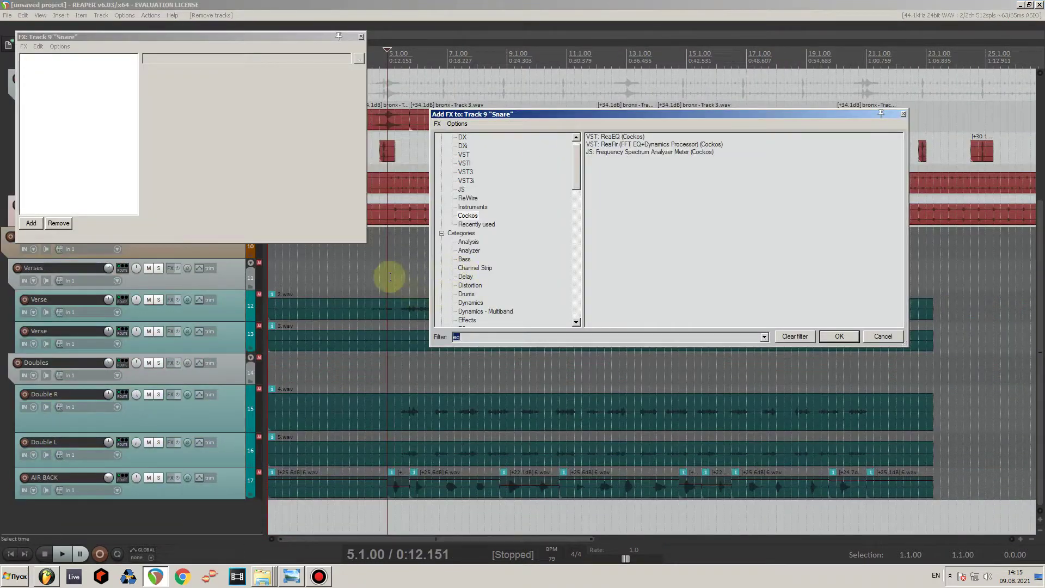
# Add ReaEQ to the Snare track and move its effects window clear of the track list.
pyautogui.moveTo(207, 41); pyautogui.dragTo(243, 174)
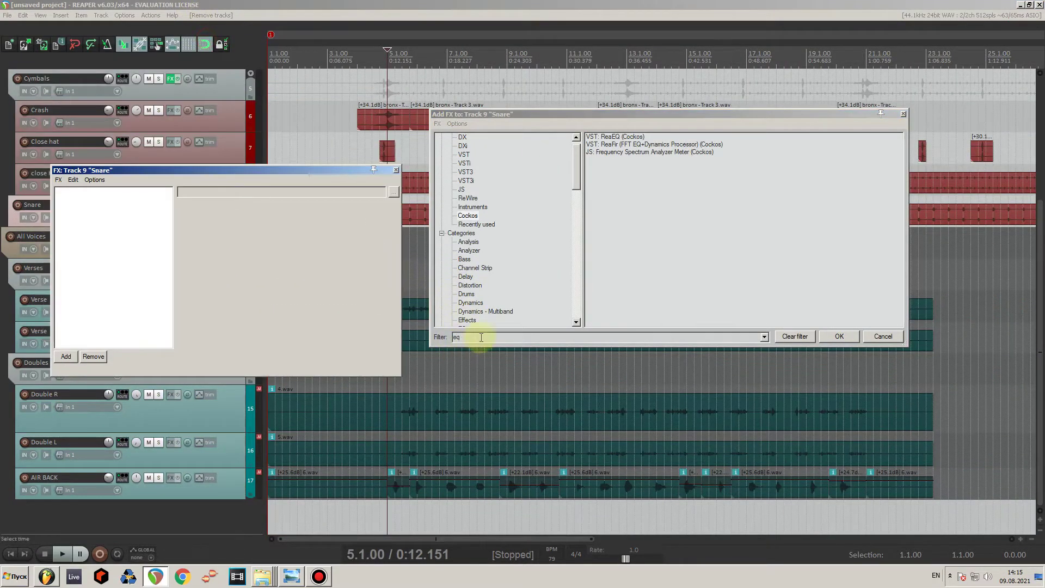
pyautogui.click(613, 137)
pyautogui.click(838, 337)
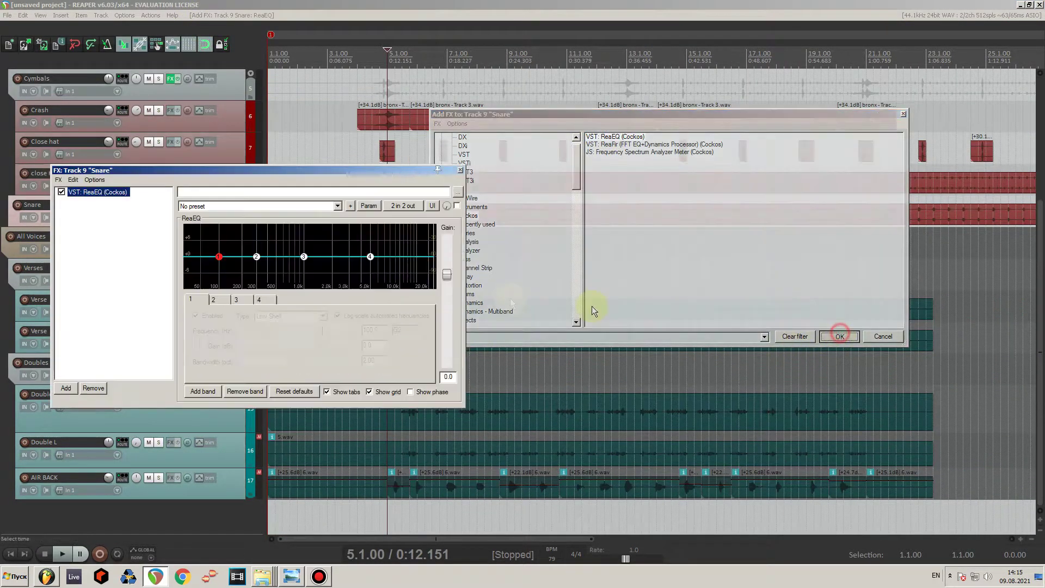
pyautogui.moveTo(279, 176); pyautogui.dragTo(604, 235)
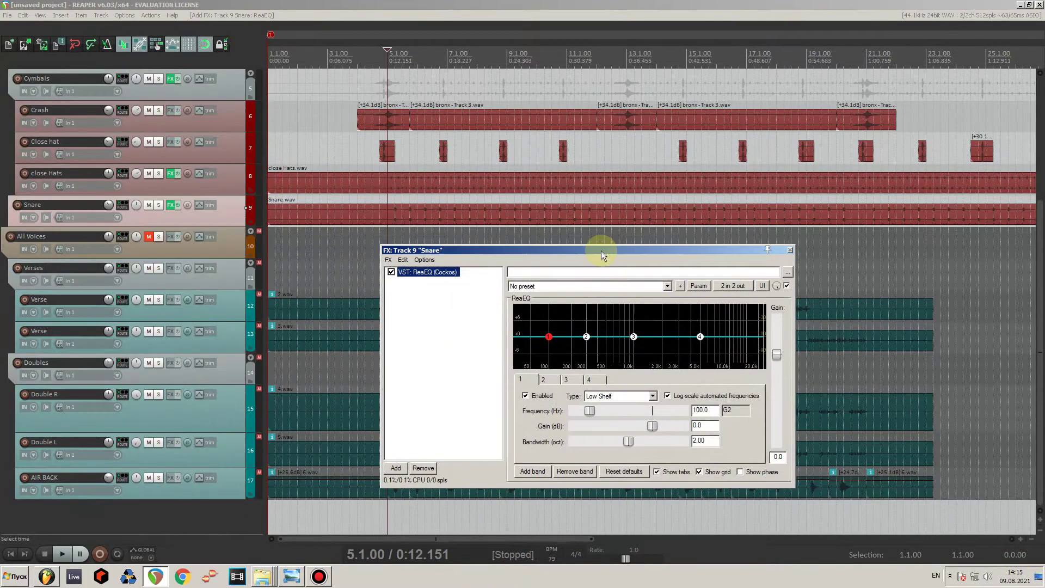
# During playback, make ReaEQ band 1 on the Snare a High Pass at 292.9 Hz with 1.84 oct bandwidth.
pyautogui.press('space')
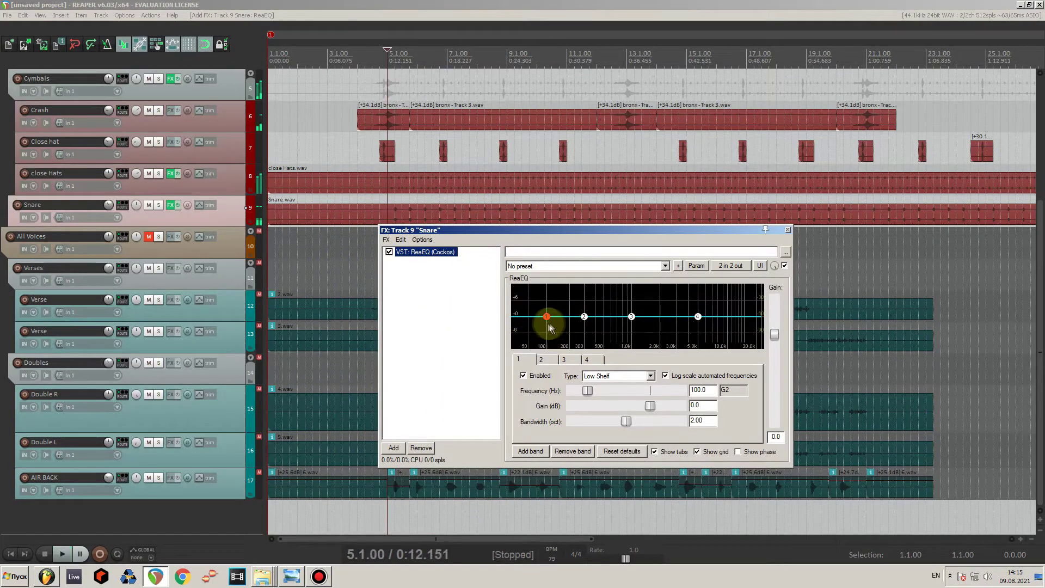
pyautogui.click(597, 376)
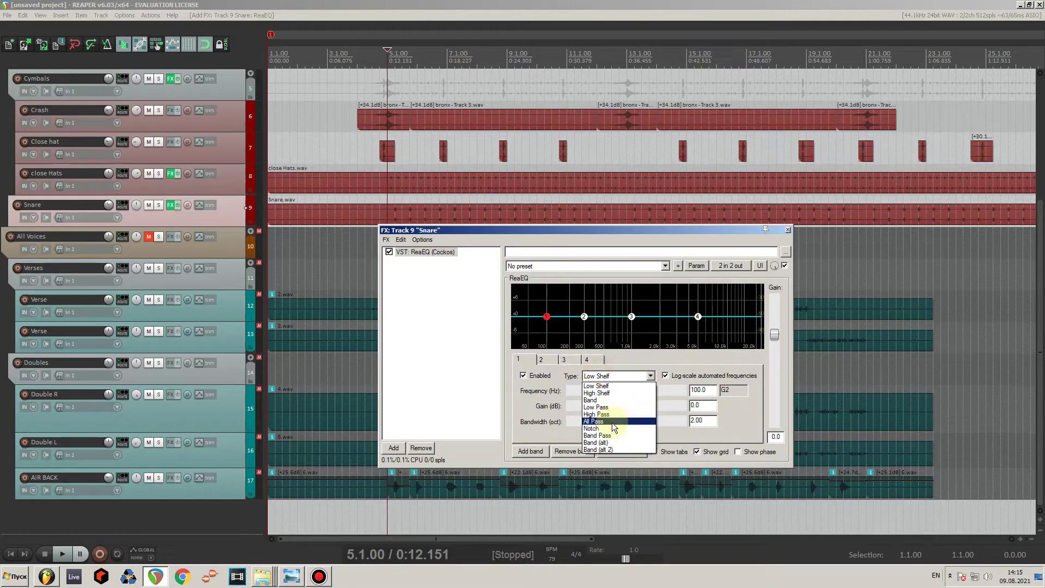
pyautogui.click(616, 416)
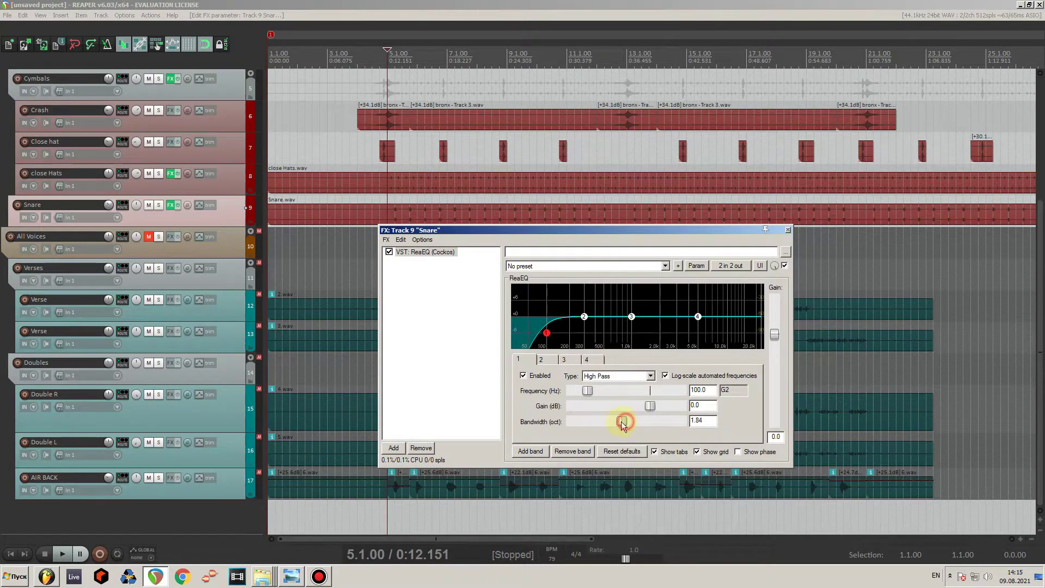
pyautogui.moveTo(588, 391)
pyautogui.mouseDown()
pyautogui.moveTo(618, 391)
pyautogui.moveTo(603, 391)
pyautogui.mouseUp()
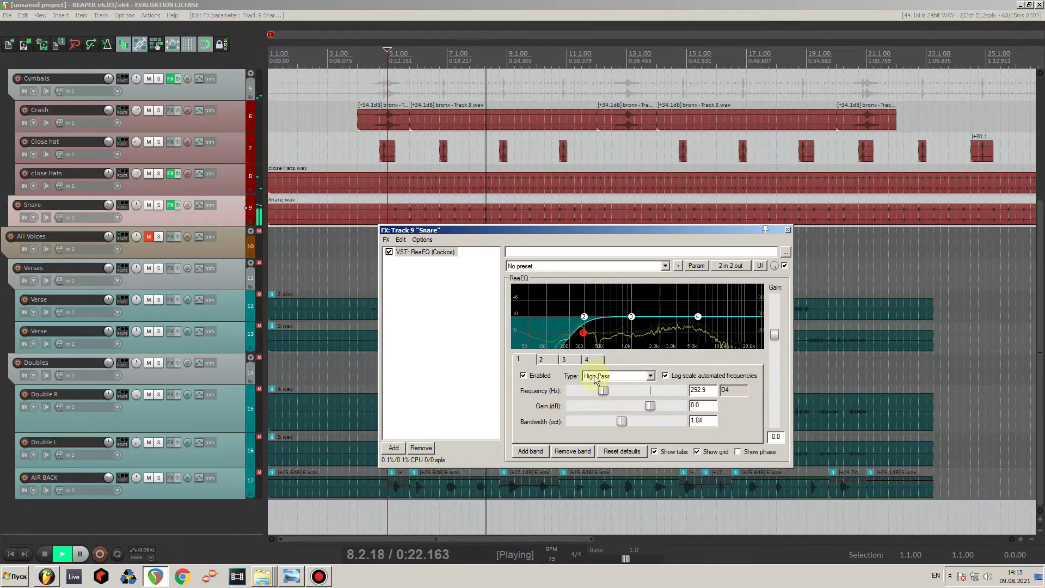
# Cut ReaEQ band 3 on the Snare by 5.0 dB at 4200.8 Hz with a 1.20 oct bandwidth.
pyautogui.moveTo(631, 322); pyautogui.dragTo(692, 338)
pyautogui.scroll(-4, 691, 337)
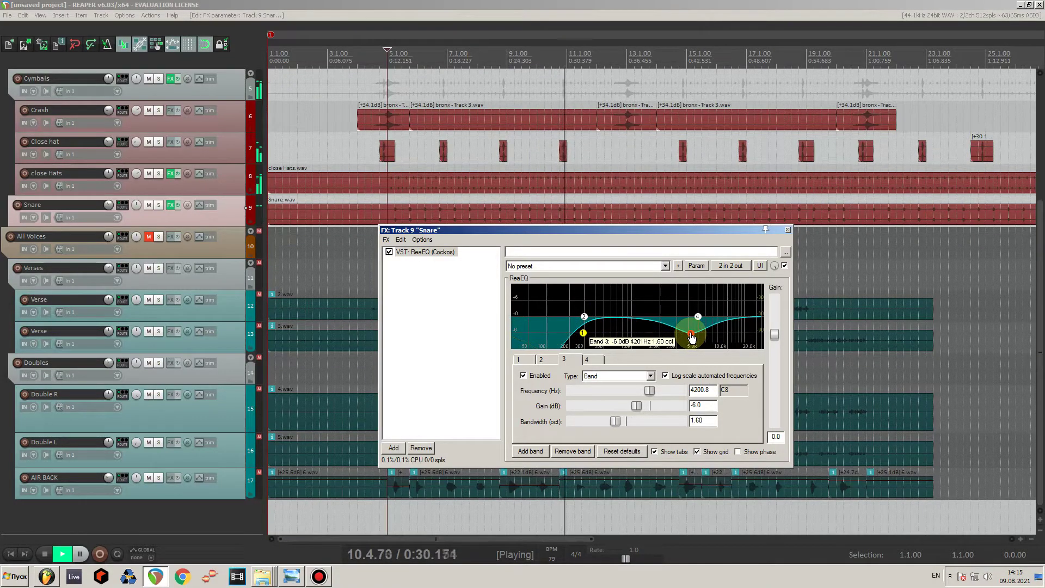
pyautogui.scroll(-4, 691, 337)
pyautogui.moveTo(641, 405); pyautogui.dragTo(645, 401)
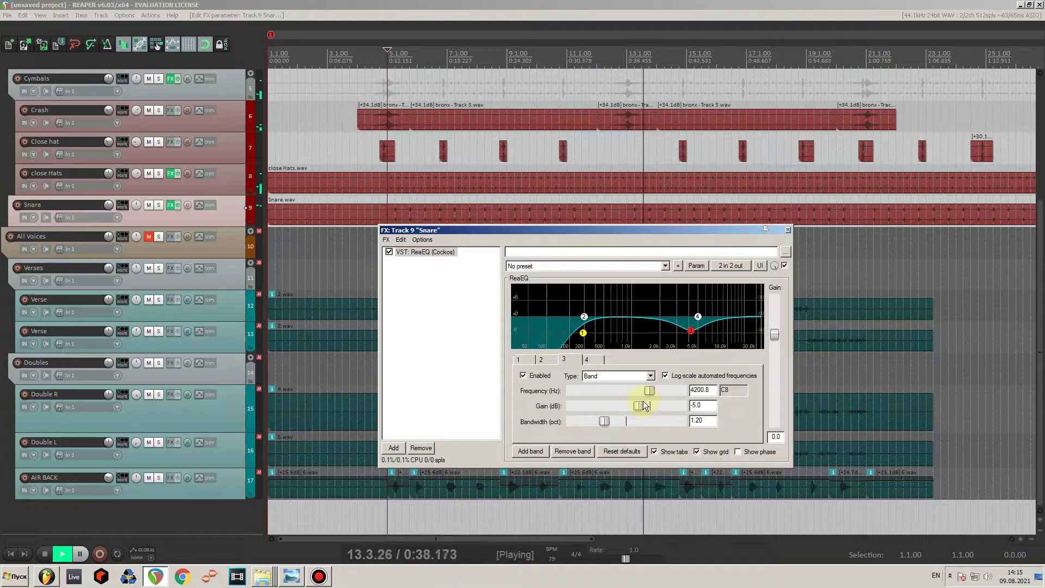
pyautogui.moveTo(645, 400); pyautogui.dragTo(643, 401)
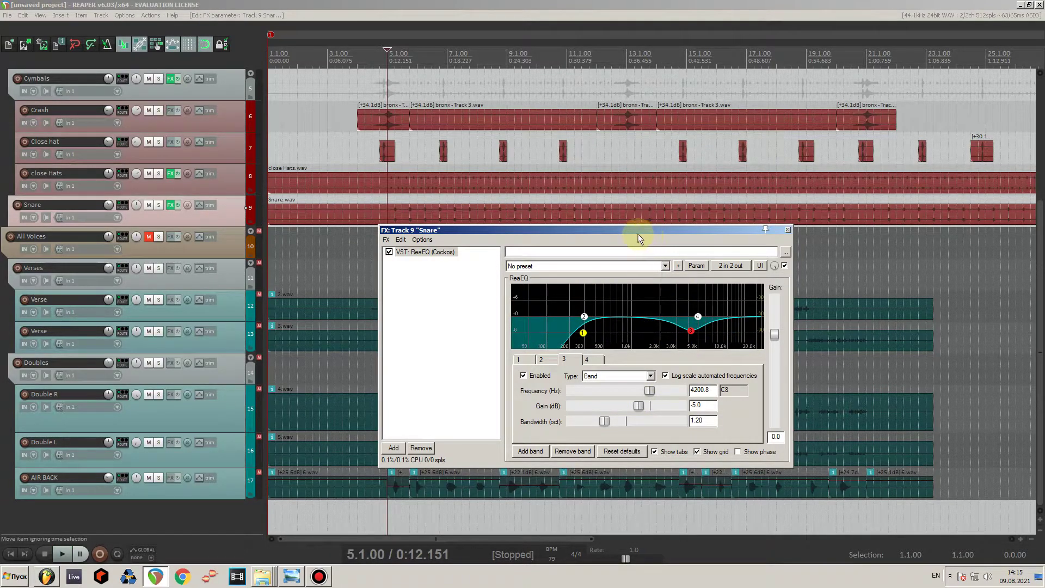
# Play back the equalized Snare in the mix, stop playback and close its effects window.
pyautogui.moveTo(615, 229); pyautogui.dragTo(627, 182)
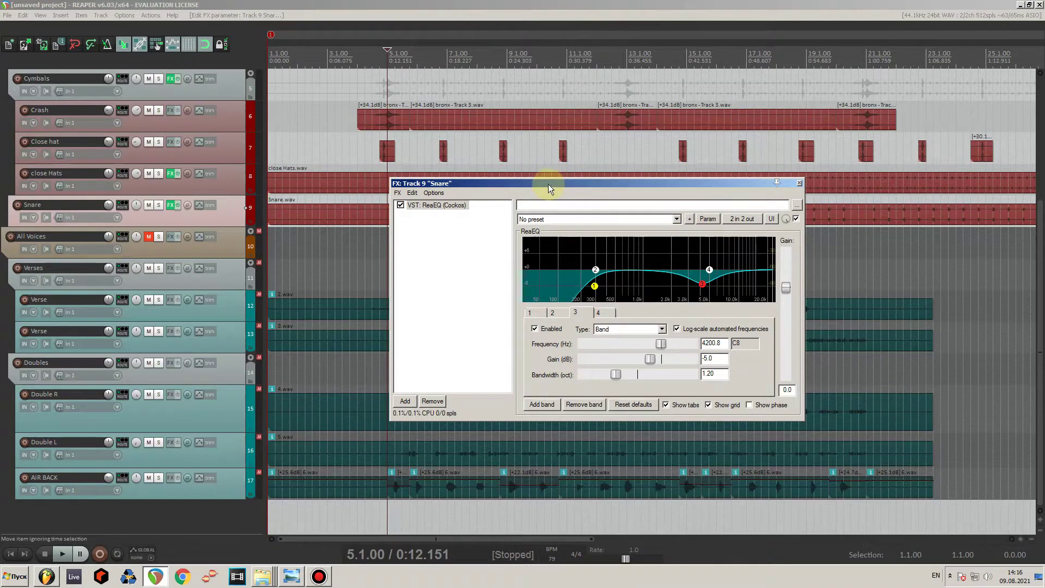
pyautogui.moveTo(544, 183); pyautogui.dragTo(468, 200)
pyautogui.press('space')
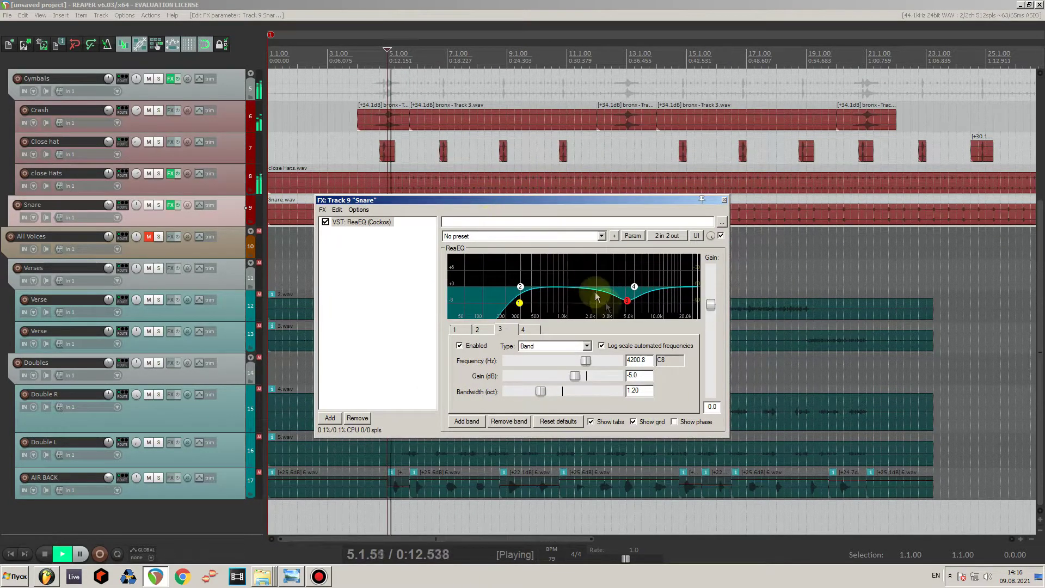
pyautogui.moveTo(627, 306)
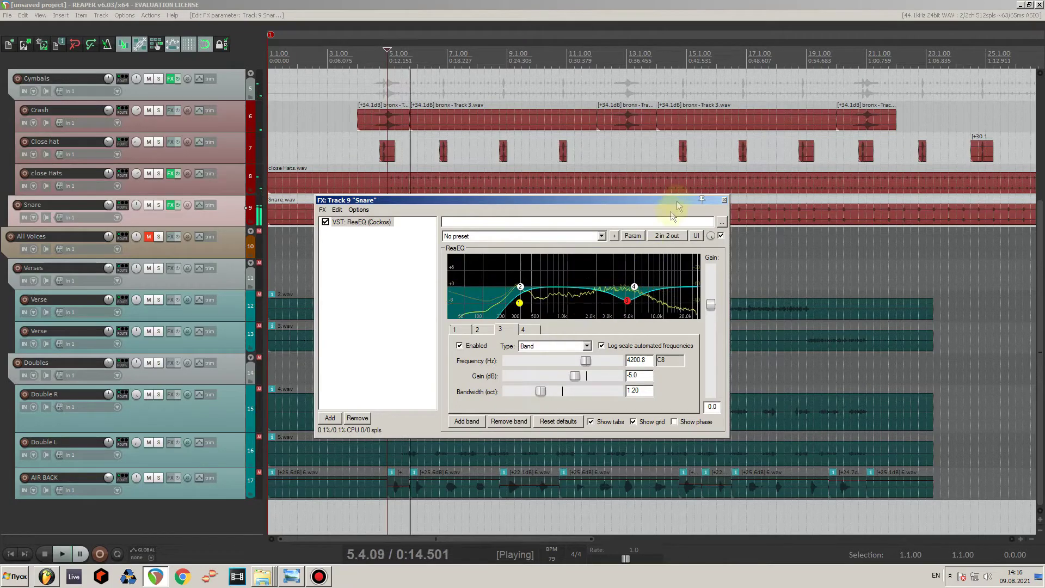
pyautogui.press('space')
pyautogui.click(723, 199)
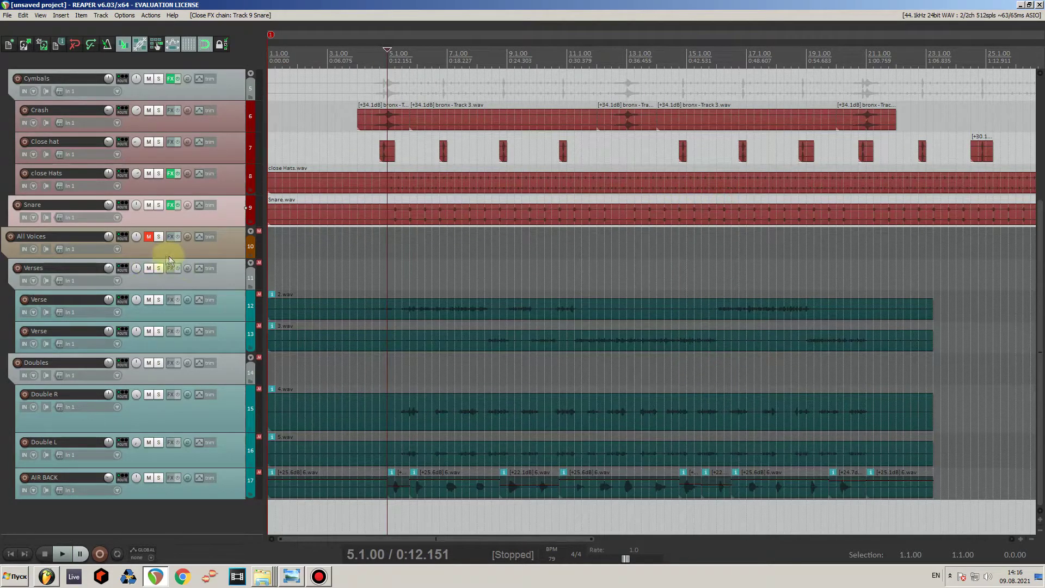
# Unmute the All Voices folder track.
pyautogui.scroll(3, 89, 206)
pyautogui.scroll(-3, 180, 207)
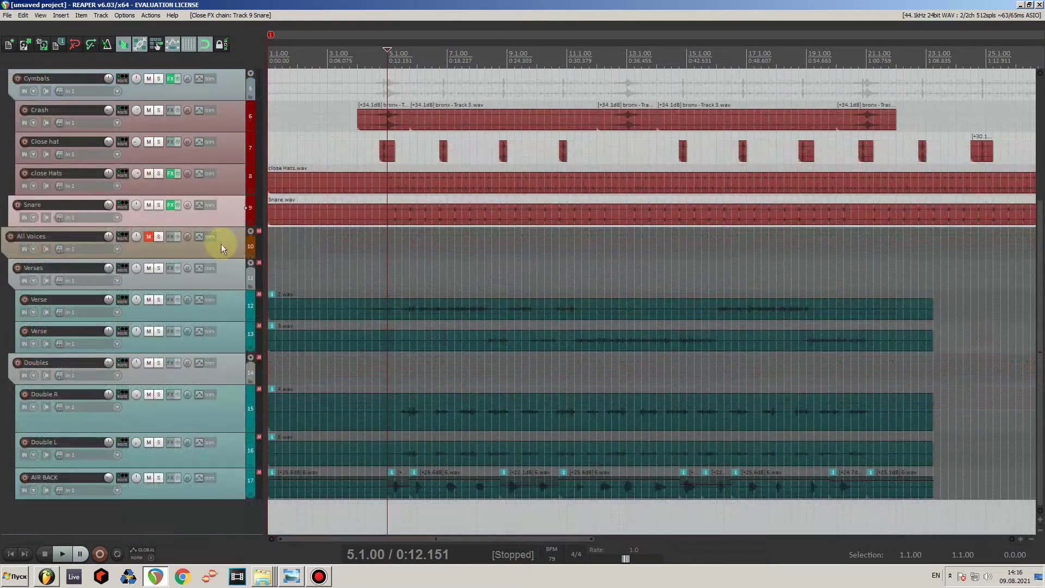
pyautogui.click(220, 247)
pyautogui.click(149, 237)
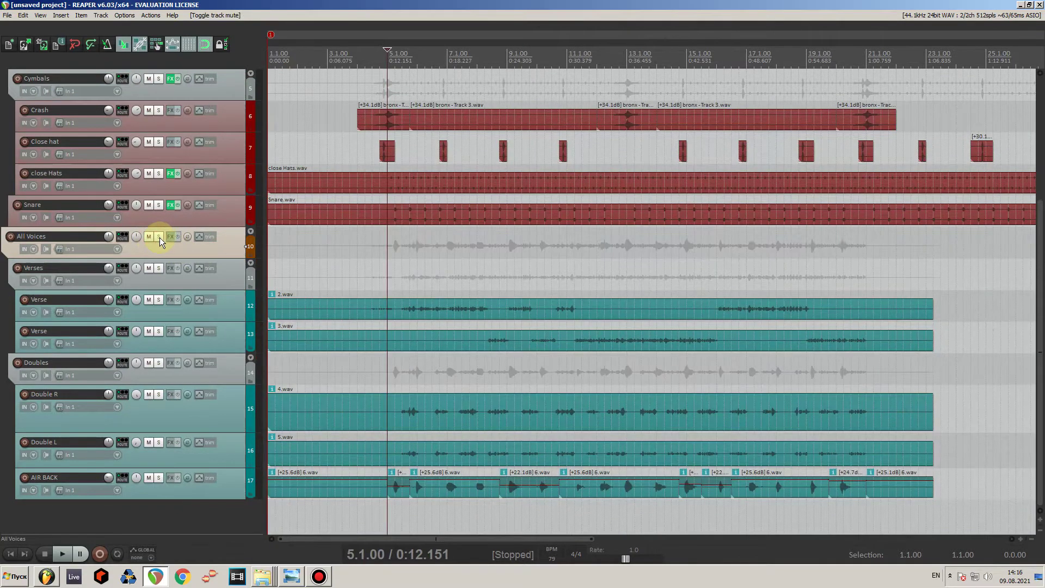
pyautogui.click(159, 237)
pyautogui.click(159, 238)
# Add FabFilter Pro-Q 3 to the All Voices folder and move its window away from the track controls.
pyautogui.click(171, 238)
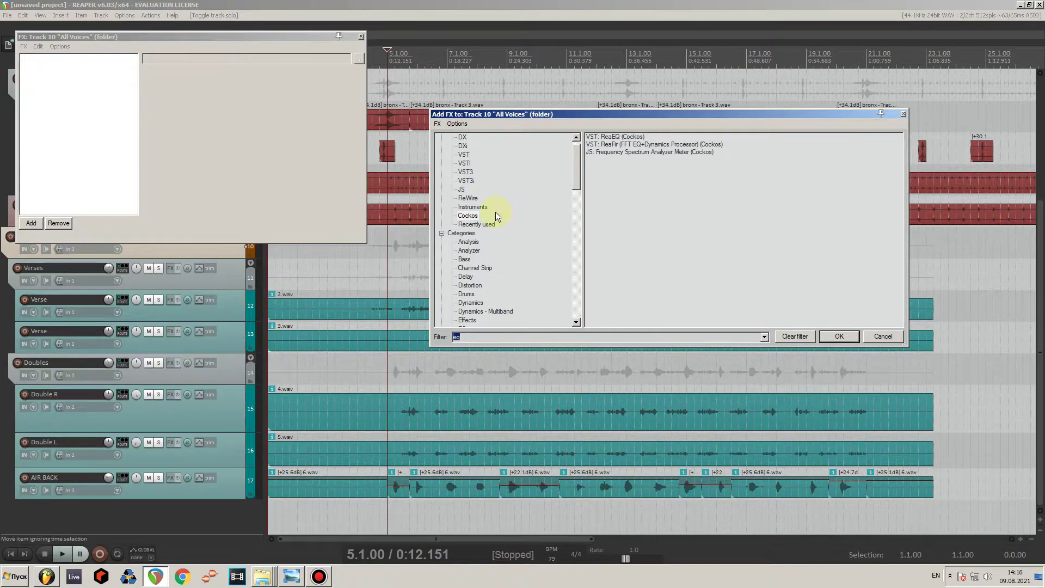
pyautogui.write('pro-q 3')
pyautogui.doubleClick(614, 137)
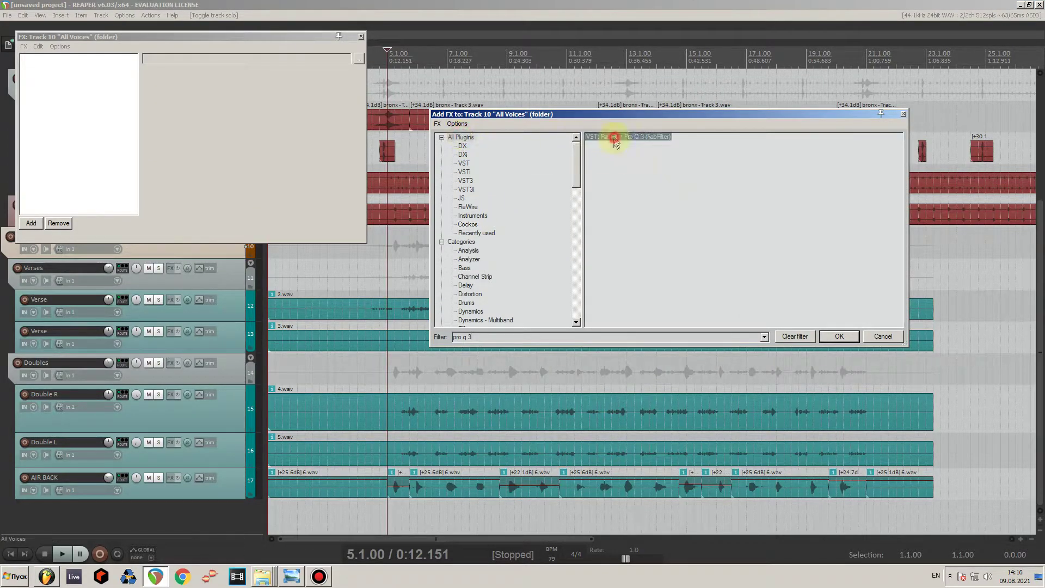
pyautogui.moveTo(449, 36); pyautogui.dragTo(619, 64)
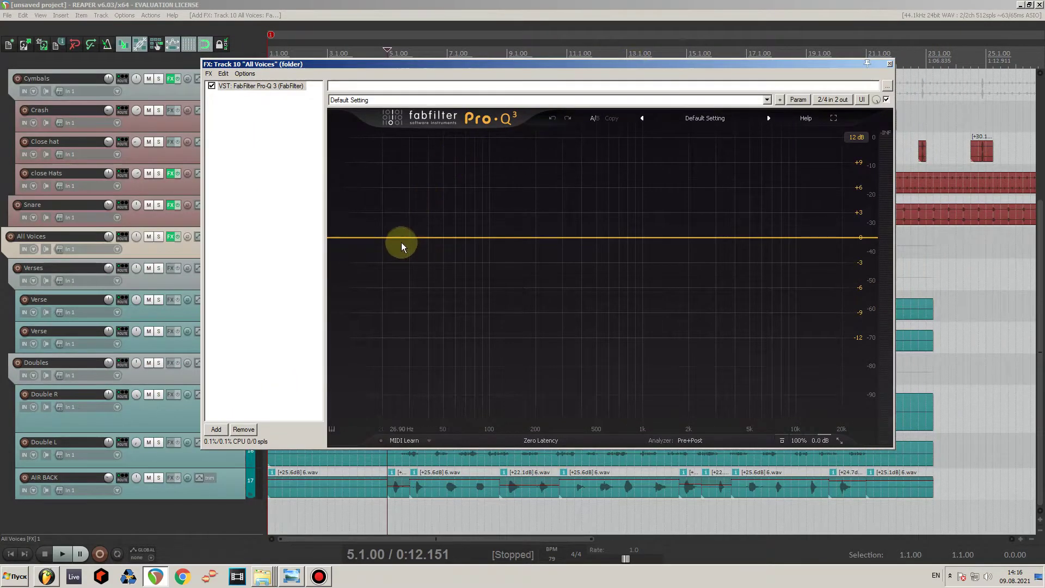
# Create a 12 dB/oct low cut on All Voices and raise its frequency to just below 100 Hz.
pyautogui.moveTo(402, 238); pyautogui.dragTo(412, 264)
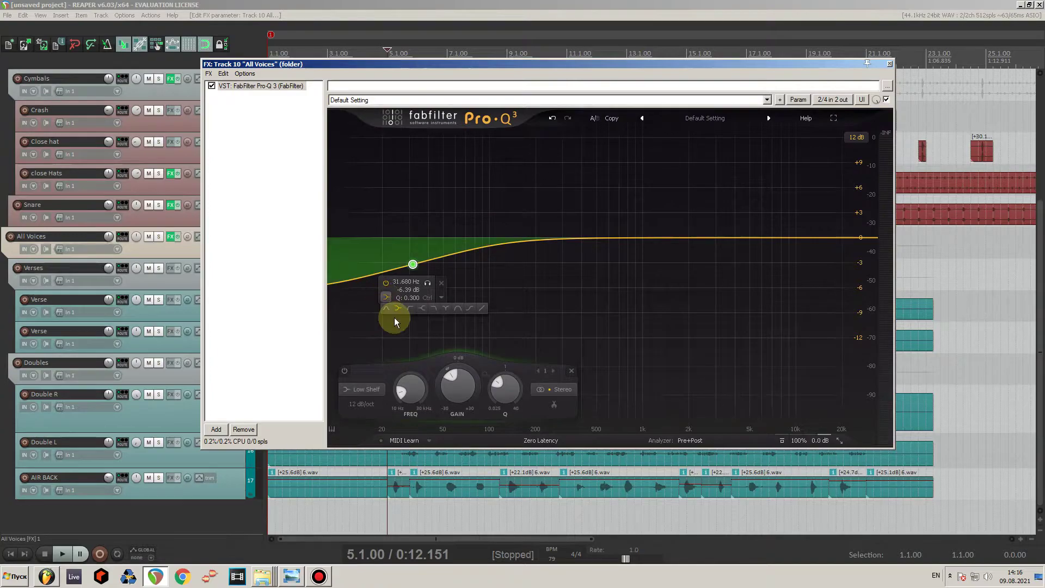
pyautogui.click(407, 309)
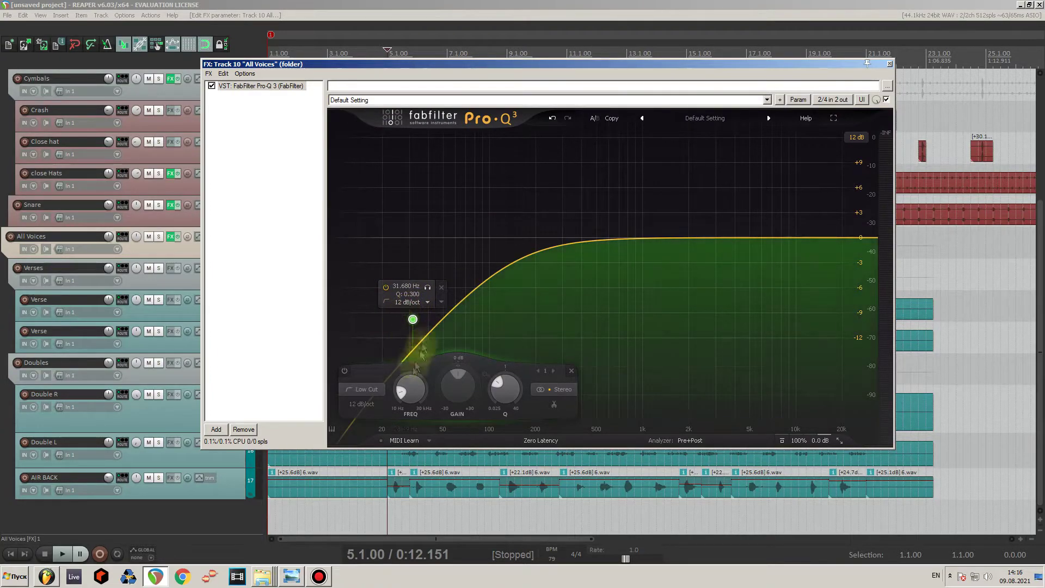
pyautogui.moveTo(413, 319); pyautogui.dragTo(479, 236)
# Add a narrow bell cut on All Voices at 278.96 Hz, -5.51 dB, Q 6.591, auditioning the band in solo.
pyautogui.moveTo(551, 238); pyautogui.dragTo(550, 284)
pyautogui.scroll(10, 553, 270)
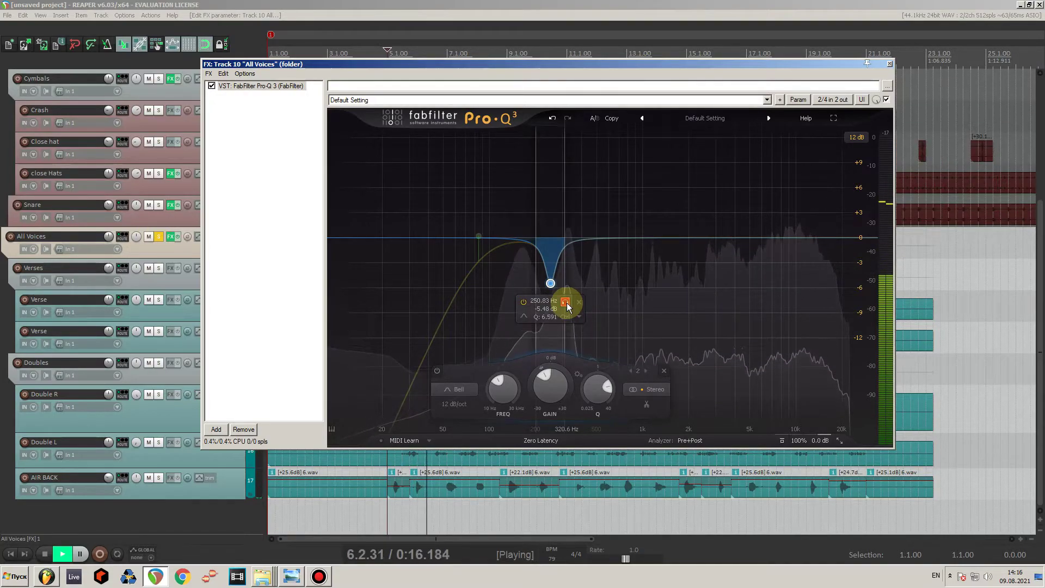
pyautogui.moveTo(567, 303); pyautogui.dragTo(571, 313)
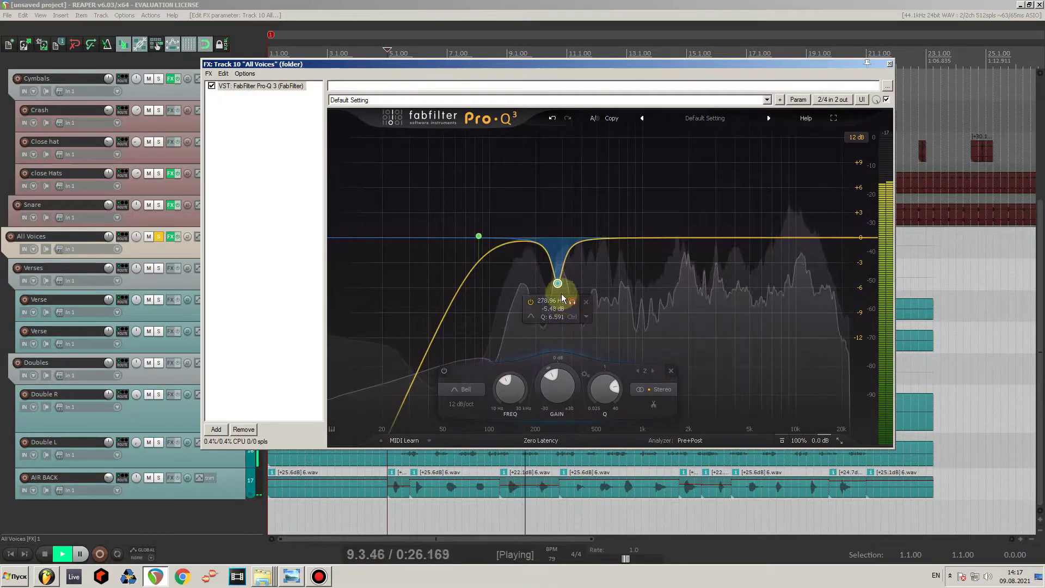
pyautogui.moveTo(539, 368); pyautogui.dragTo(555, 381)
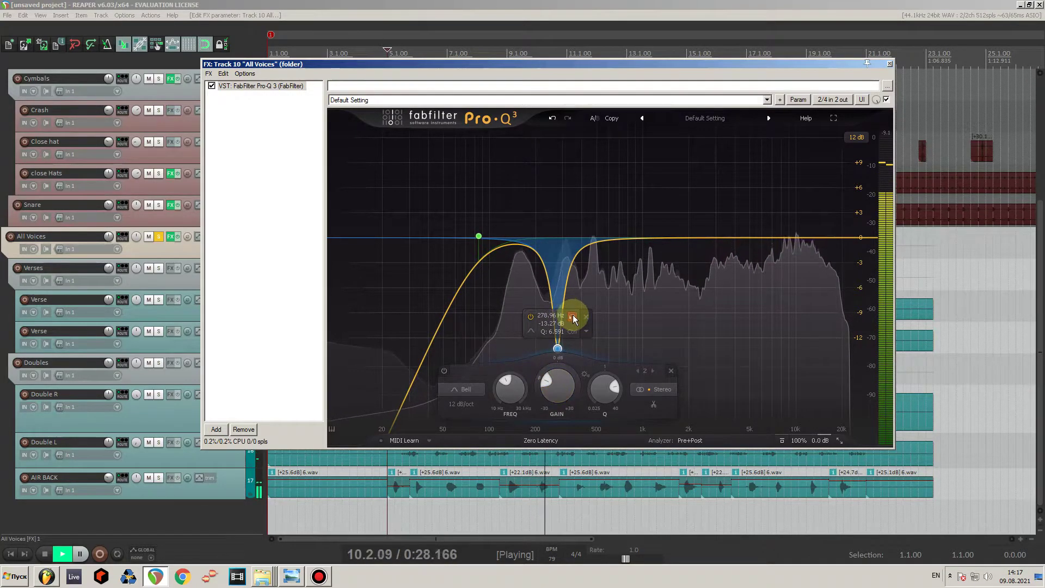
pyautogui.moveTo(573, 315); pyautogui.dragTo(574, 319)
pyautogui.moveTo(554, 387)
pyautogui.mouseDown()
pyautogui.moveTo(554, 371)
pyautogui.moveTo(554, 381)
pyautogui.mouseUp()
pyautogui.press('space')
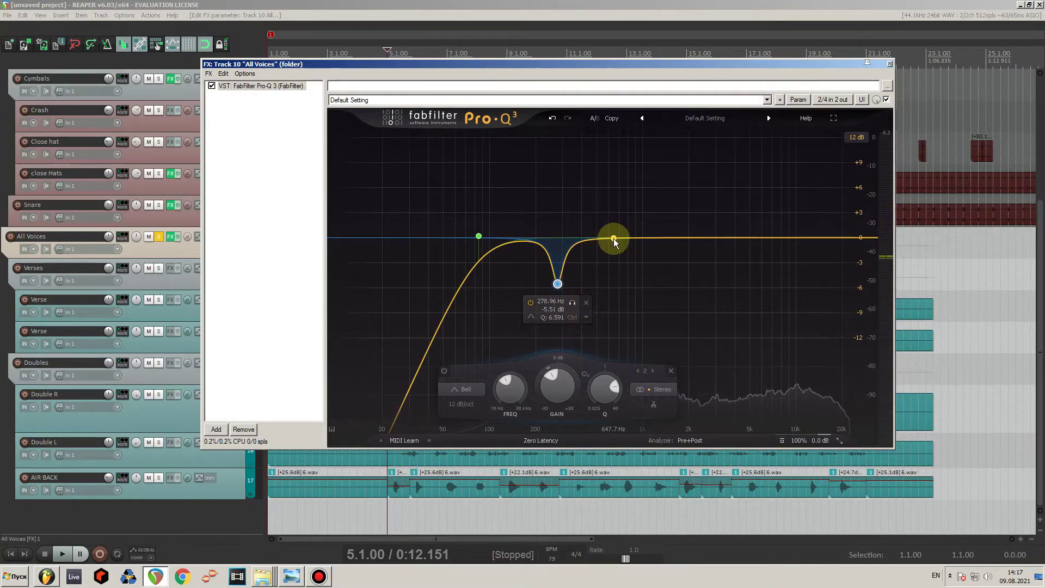
# Add gentle bell boosts on All Voices at about 700 Hz and at 2456.4 Hz, +1.37 dB, while auditioning the lower band.
pyautogui.moveTo(613, 239)
pyautogui.mouseDown()
pyautogui.moveTo(618, 198)
pyautogui.moveTo(630, 217)
pyautogui.moveTo(613, 236)
pyautogui.moveTo(614, 210)
pyautogui.moveTo(635, 211)
pyautogui.moveTo(622, 221)
pyautogui.mouseUp()
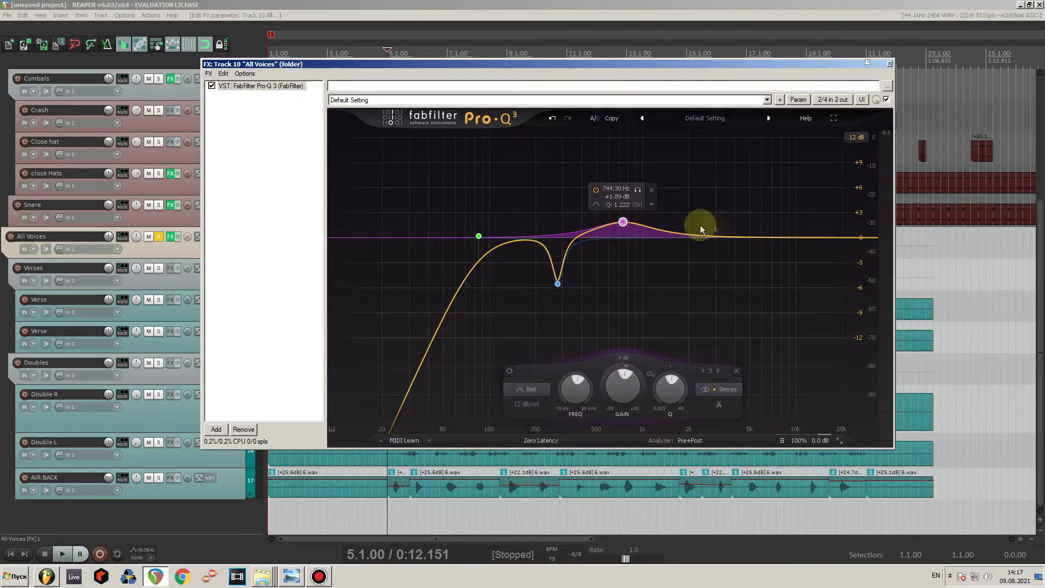
pyautogui.moveTo(736, 238); pyautogui.dragTo(704, 230)
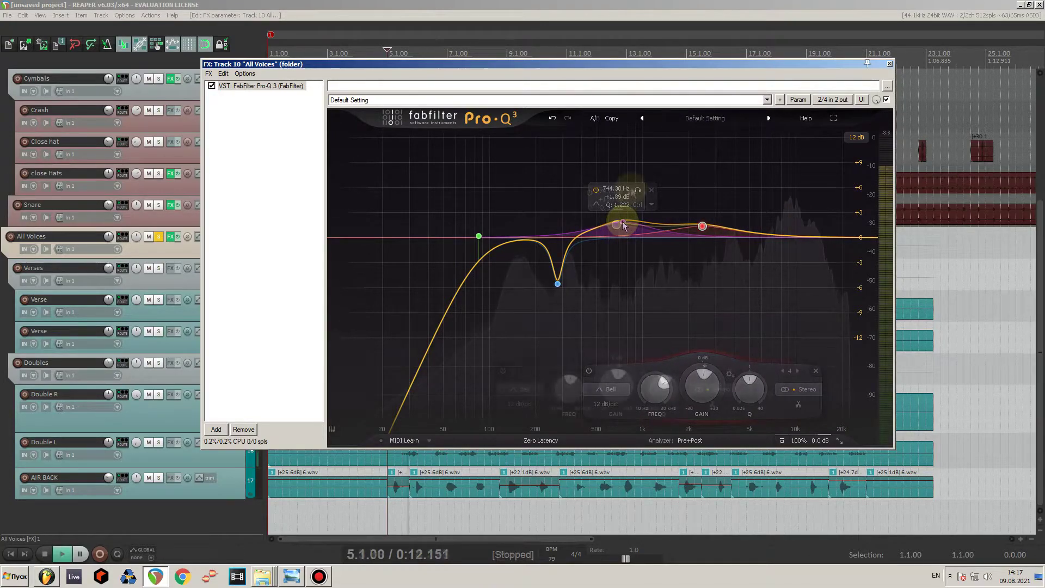
pyautogui.moveTo(632, 192); pyautogui.dragTo(631, 191)
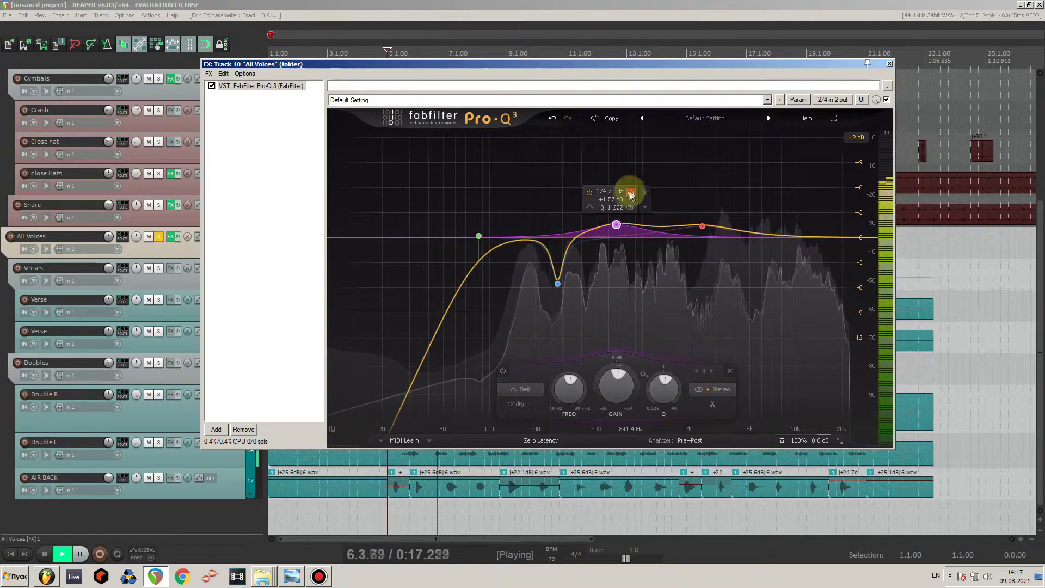
pyautogui.press('space')
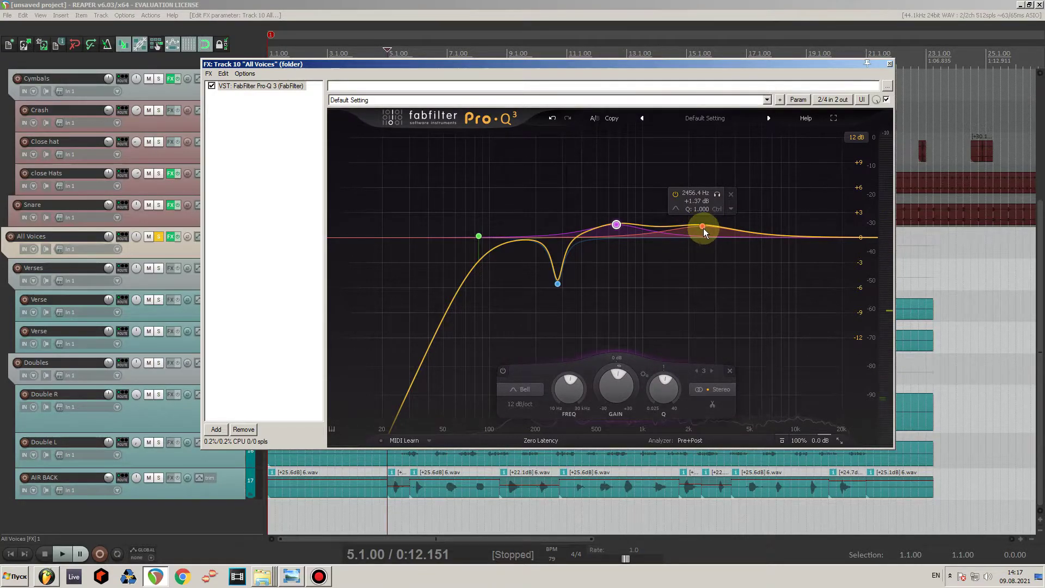
# Turn the upper bell on All Voices into a 3.39 dB cut at 4462.4 Hz and check it during playback.
pyautogui.moveTo(702, 227); pyautogui.dragTo(742, 270)
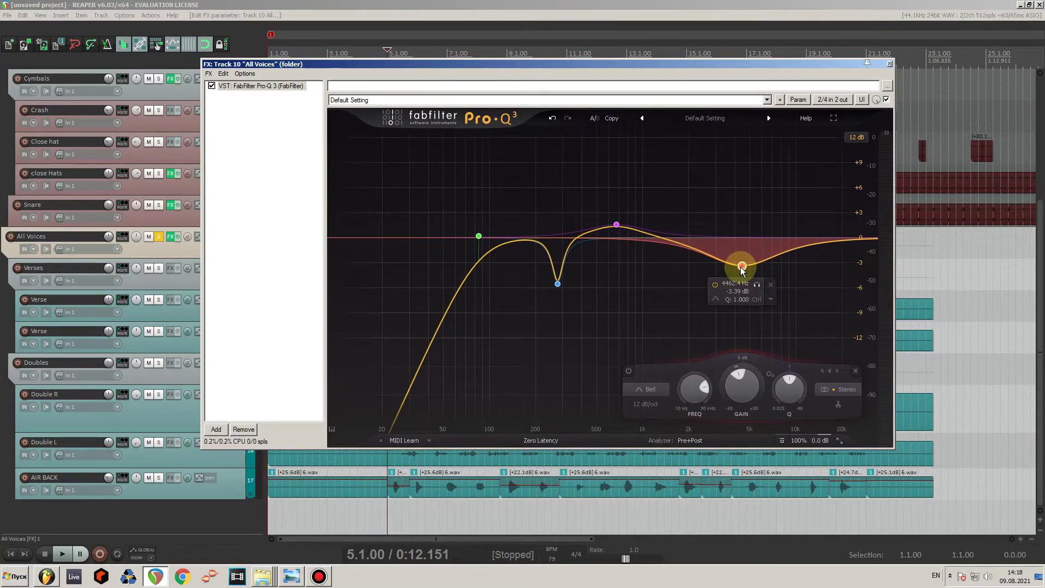
pyautogui.press('space')
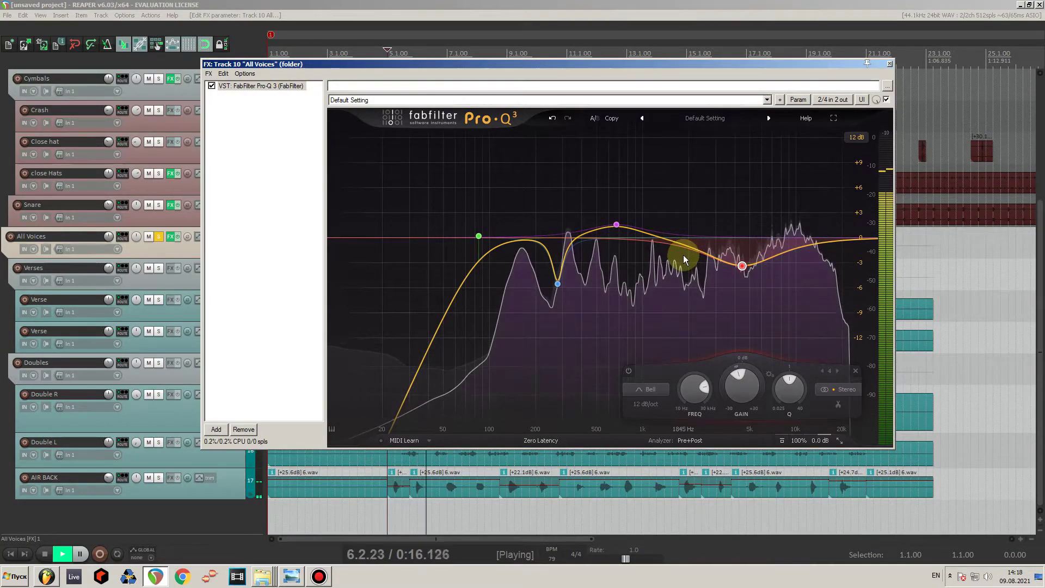
pyautogui.moveTo(672, 302)
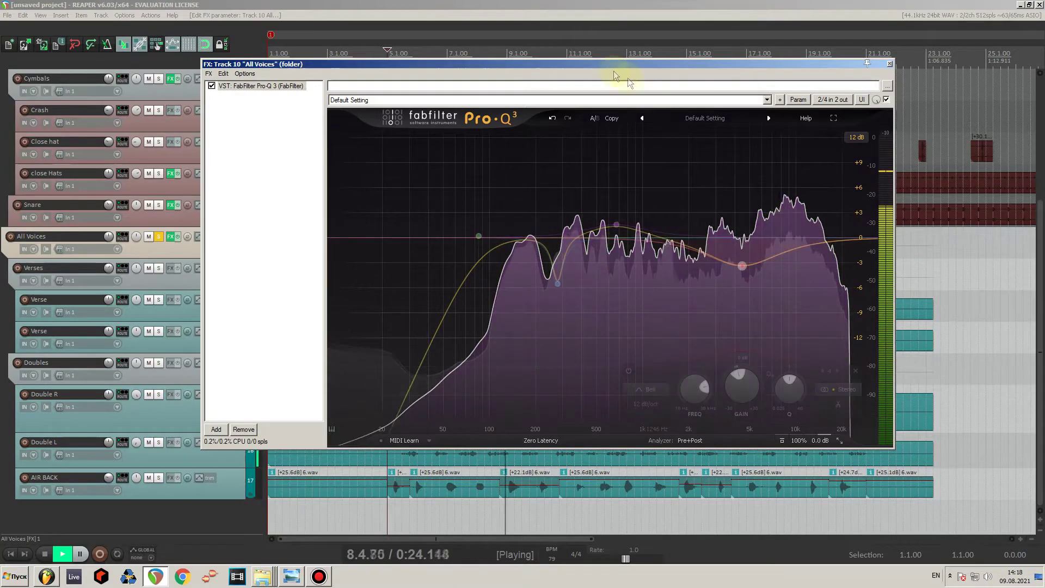
pyautogui.moveTo(578, 64); pyautogui.dragTo(588, 64)
pyautogui.press('space')
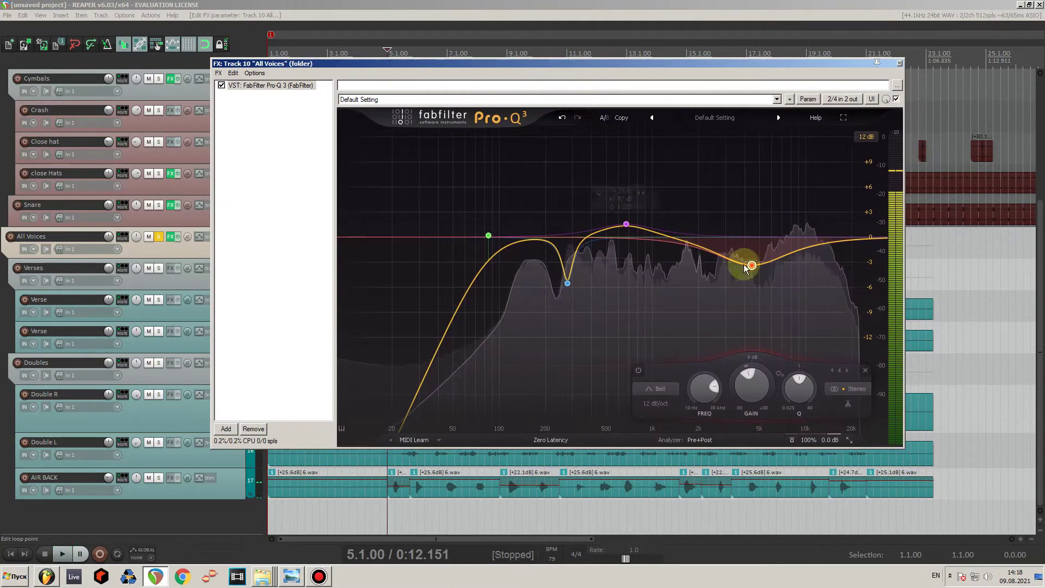
# Add a high-frequency band at about 11 kHz on All Voices as a dynamic cut with a bell shape.
pyautogui.doubleClick(813, 242)
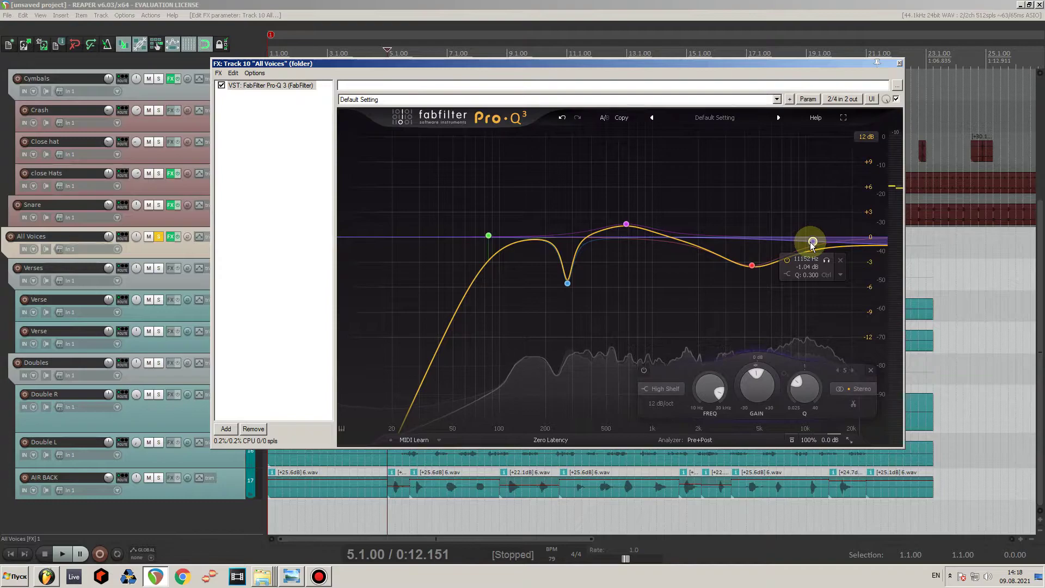
pyautogui.rightClick(812, 240)
pyautogui.click(838, 265)
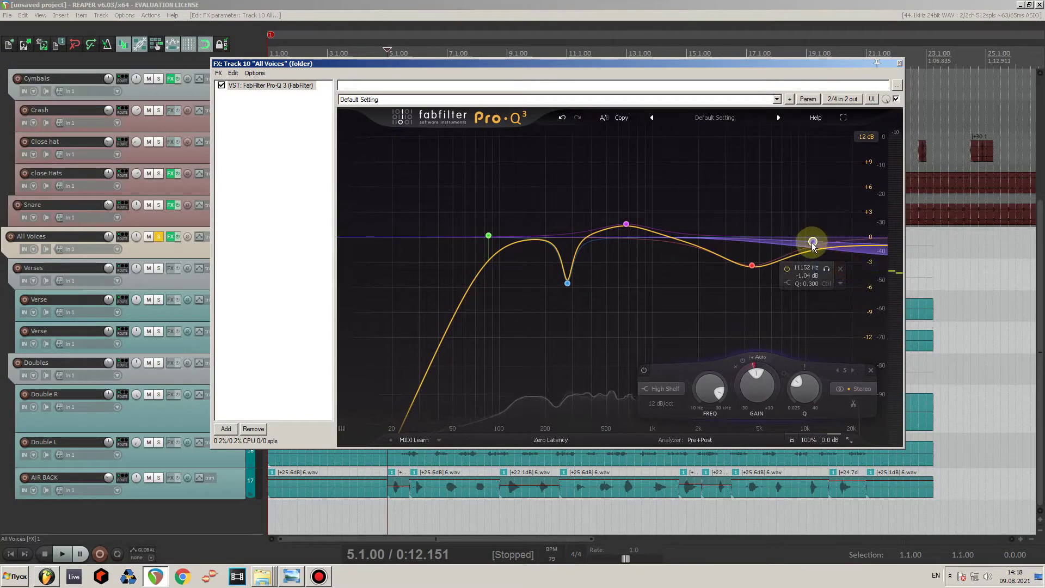
pyautogui.moveTo(813, 242); pyautogui.dragTo(800, 271)
pyautogui.rightClick(801, 271)
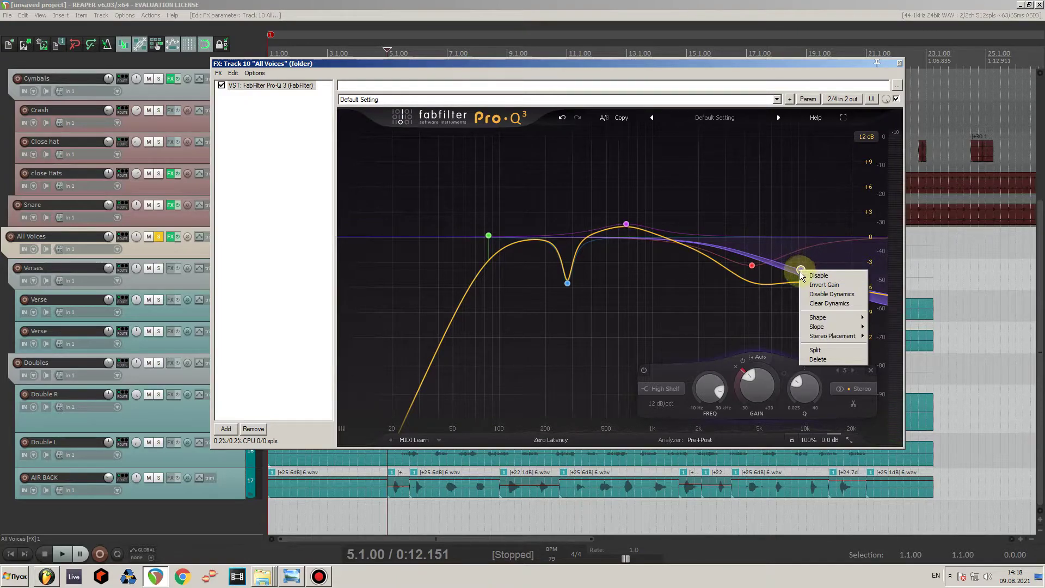
pyautogui.click(660, 389)
pyautogui.click(672, 280)
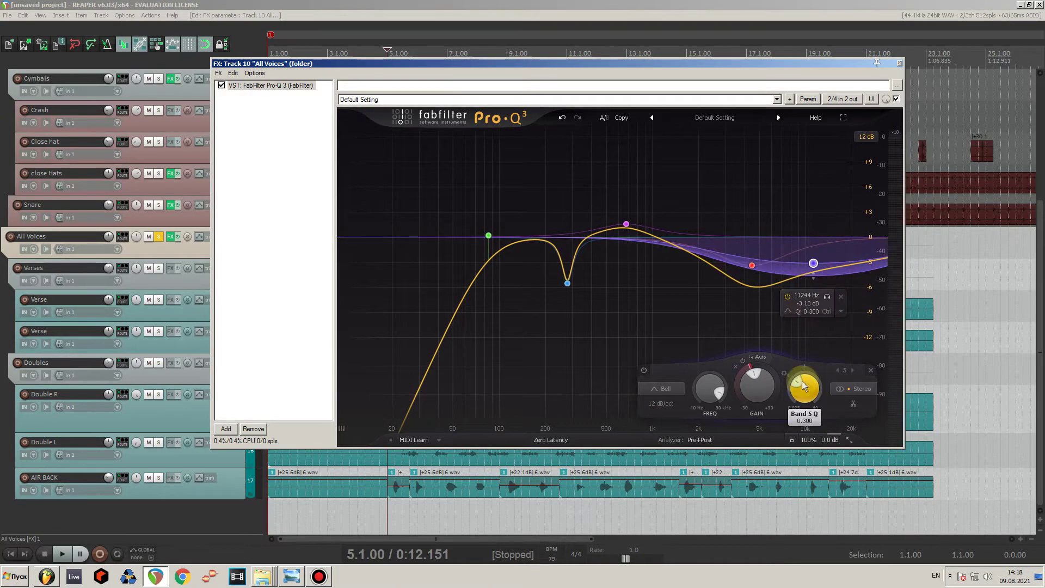
# Narrow the dynamic bell to Q 5.255, set it to 9000 Hz with -0.52 dB gain, and deepen its downward dynamic range.
pyautogui.scroll(8, 813, 263)
pyautogui.moveTo(813, 263); pyautogui.dragTo(817, 242)
pyautogui.doubleClick(694, 399)
pyautogui.write('9000')
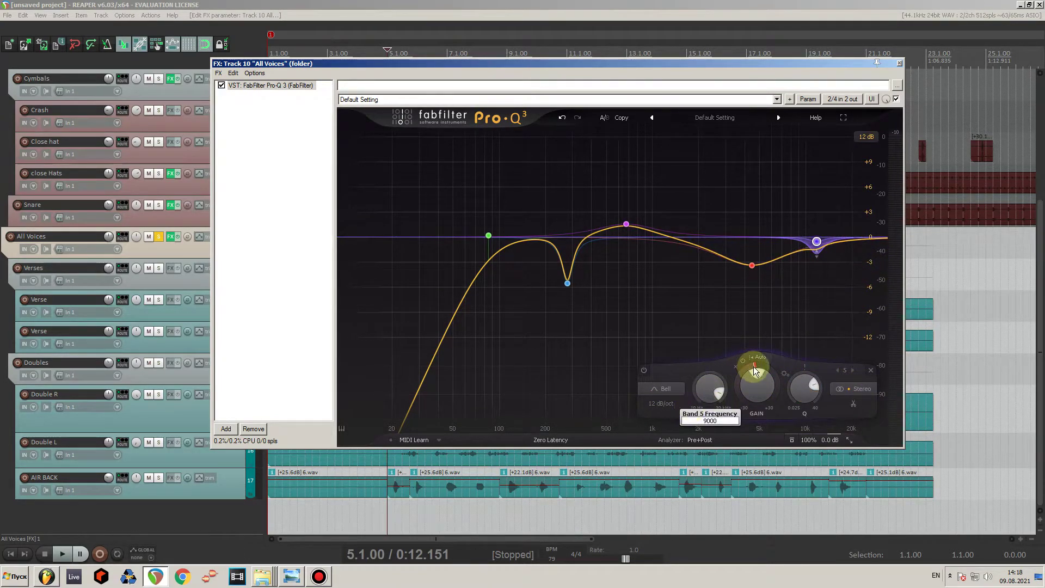
pyautogui.moveTo(741, 383); pyautogui.dragTo(754, 363)
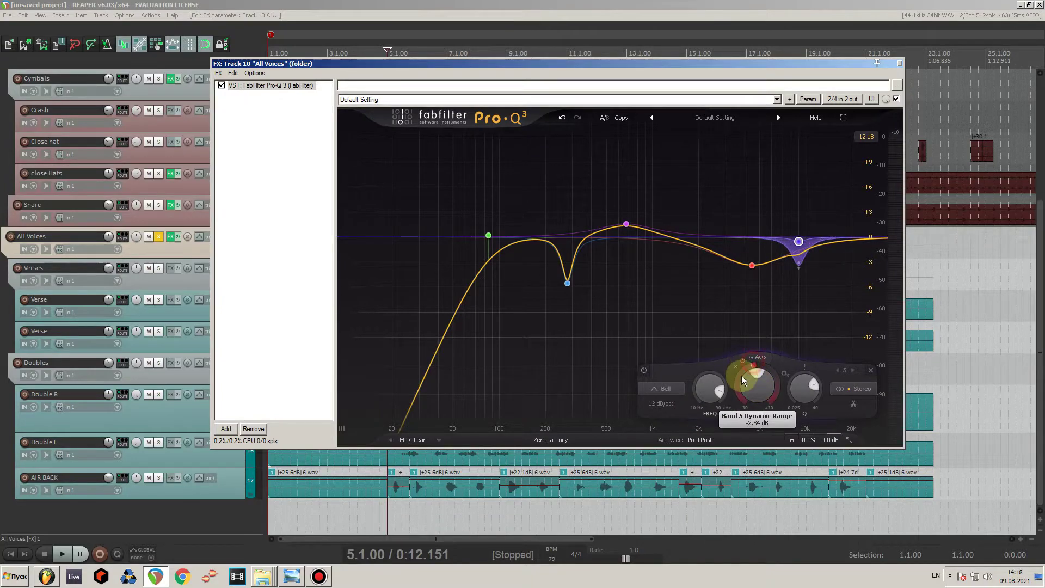
# Audition the dynamic 9000 Hz cut on All Voices during playback and narrow it to Q 7.679.
pyautogui.press('space')
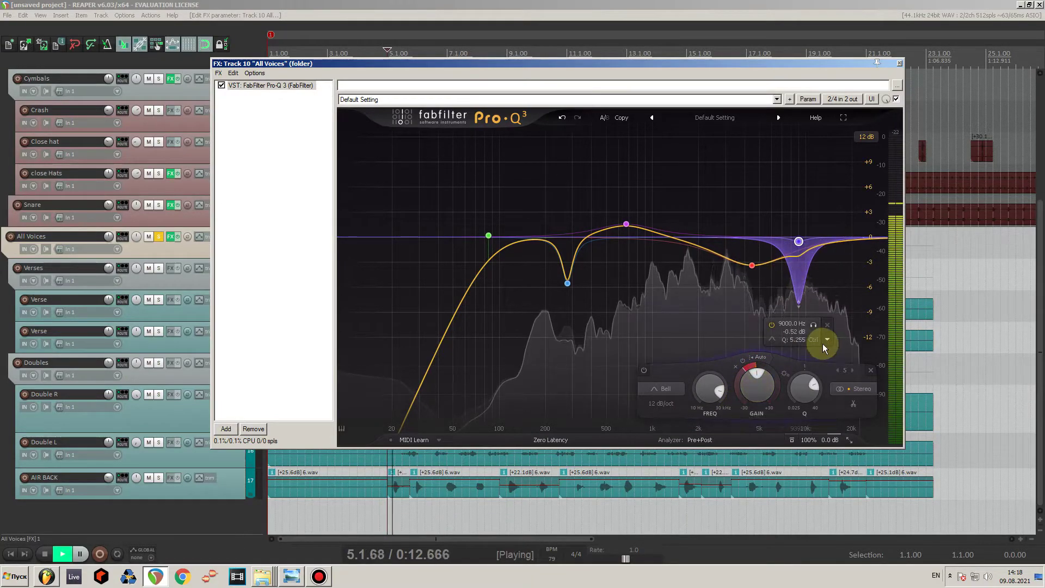
pyautogui.click(808, 372)
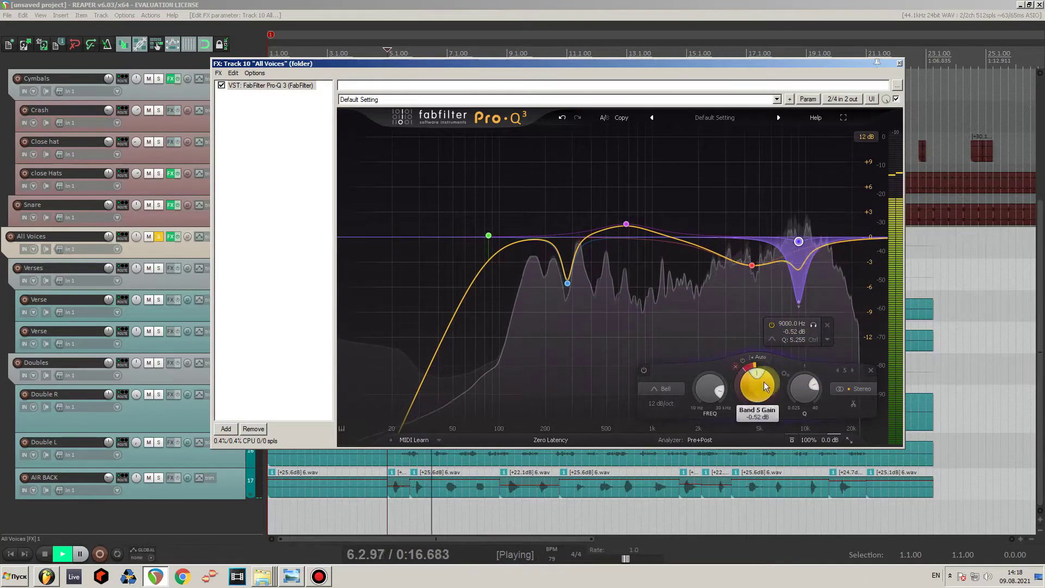
pyautogui.moveTo(819, 393); pyautogui.dragTo(819, 390)
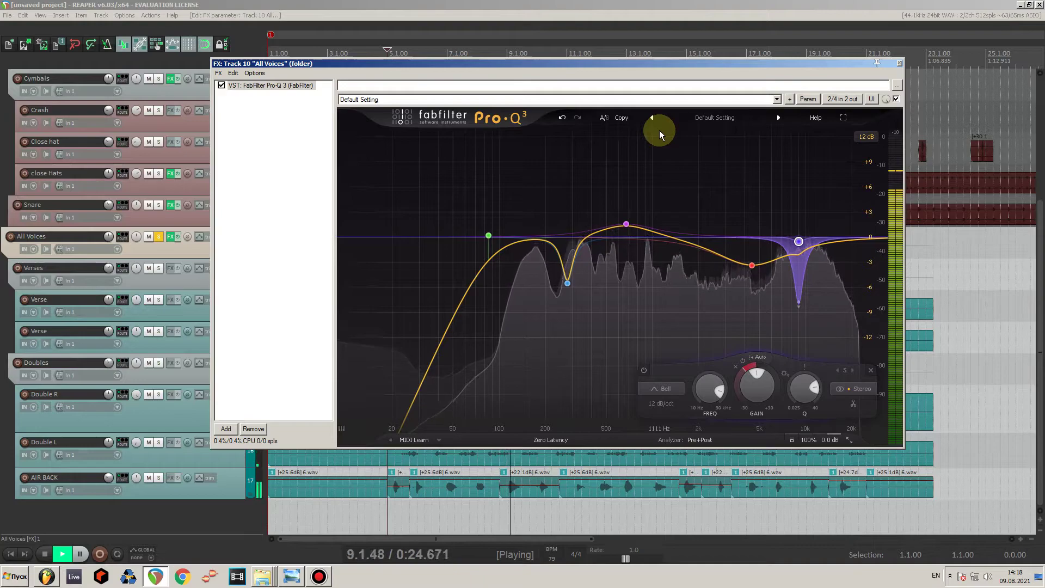
pyautogui.press('space')
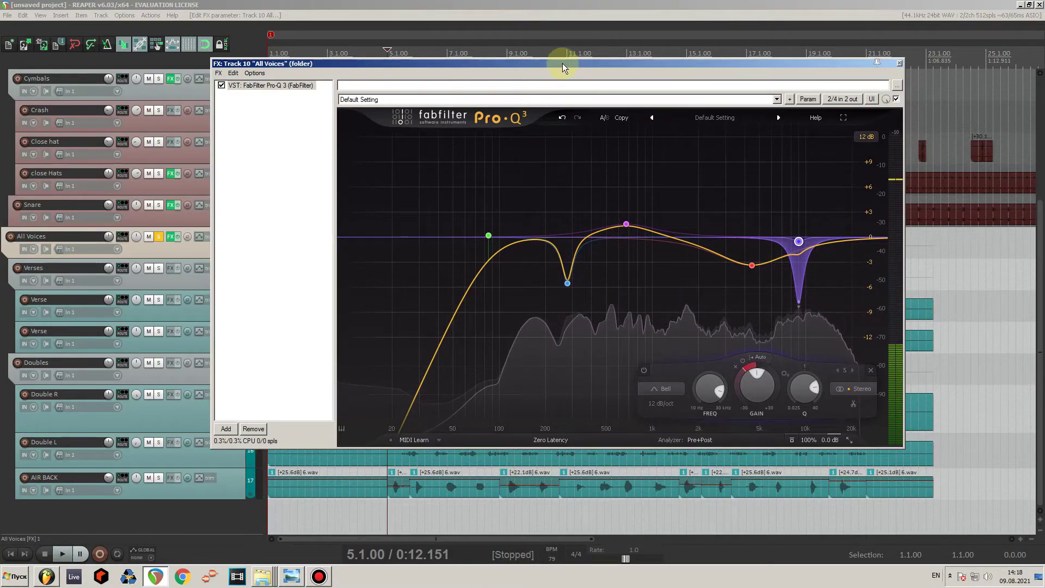
pyautogui.moveTo(563, 63); pyautogui.dragTo(608, 78)
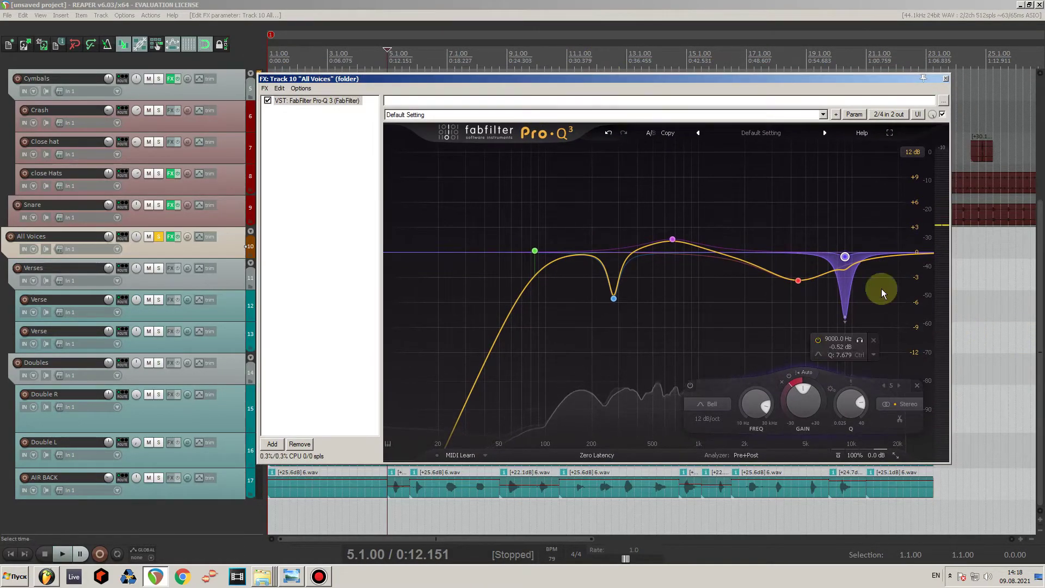
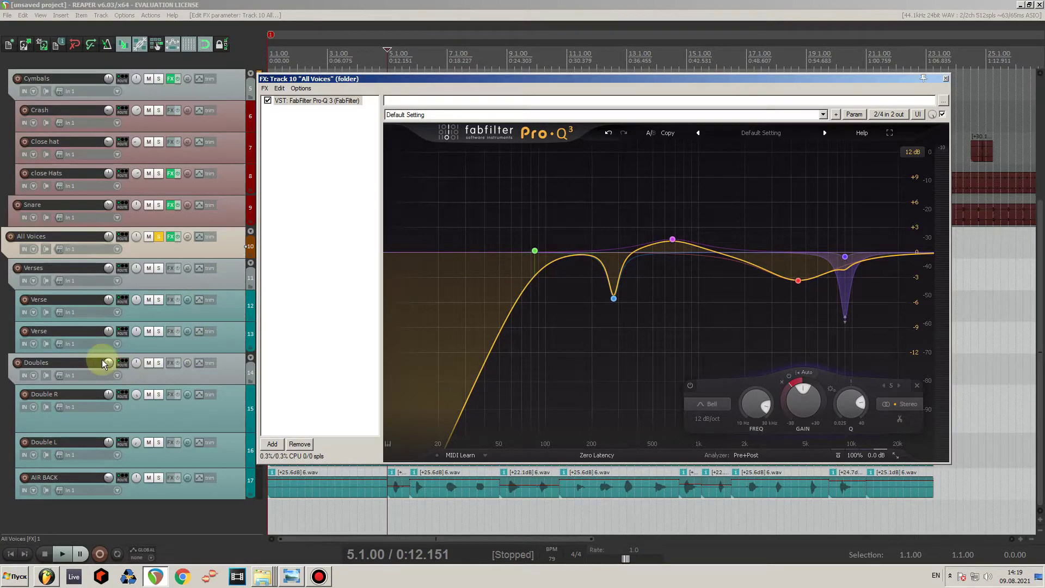
# Add the Cockos ReaEQ equalizer to the Doubles folder track.
pyautogui.click(171, 363)
pyautogui.write('eq')
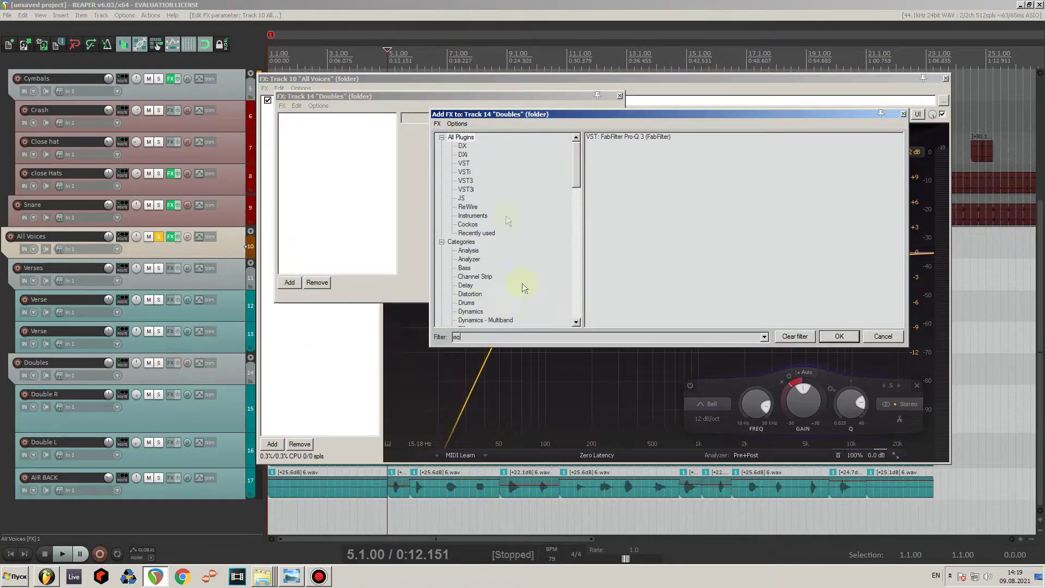
pyautogui.click(468, 224)
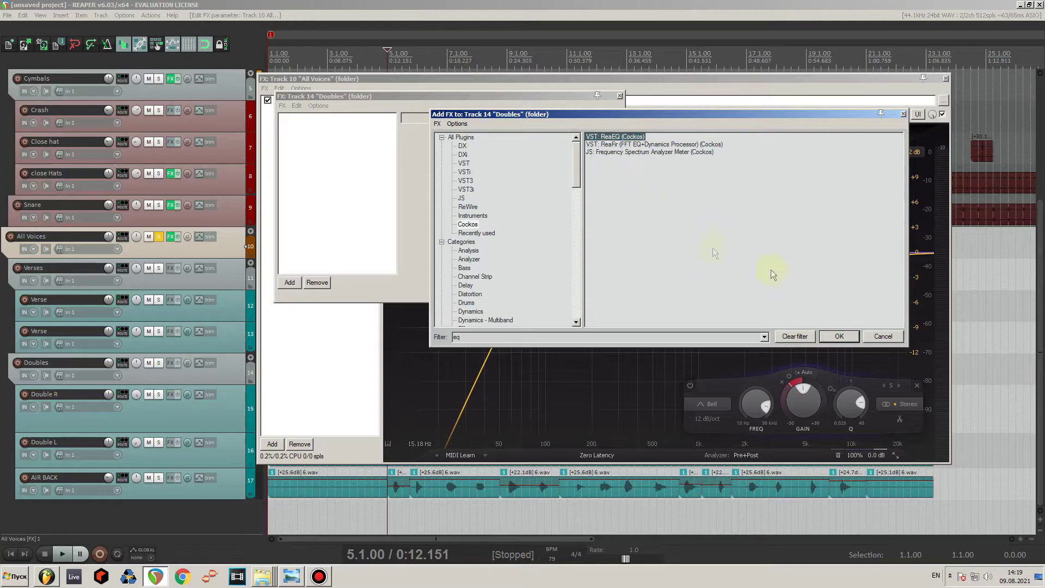
pyautogui.click(839, 336)
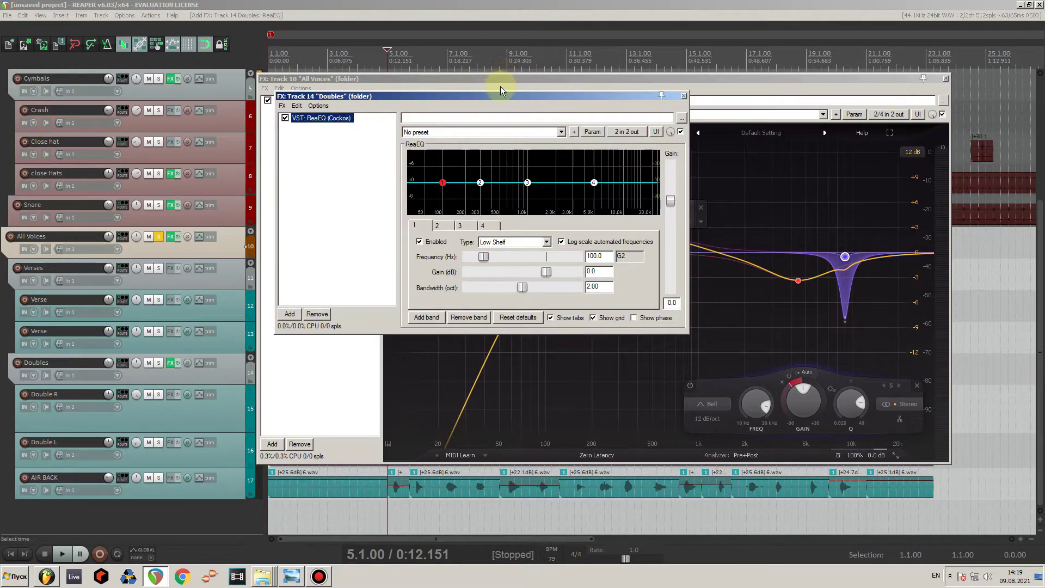
# Shape the Doubles EQ with a low shelf at 594.4 Hz and -inf gain, and a high shelf at 4624.9 Hz and -7.4 dB.
pyautogui.moveTo(502, 100); pyautogui.dragTo(562, 121)
pyautogui.moveTo(509, 211); pyautogui.dragTo(575, 261)
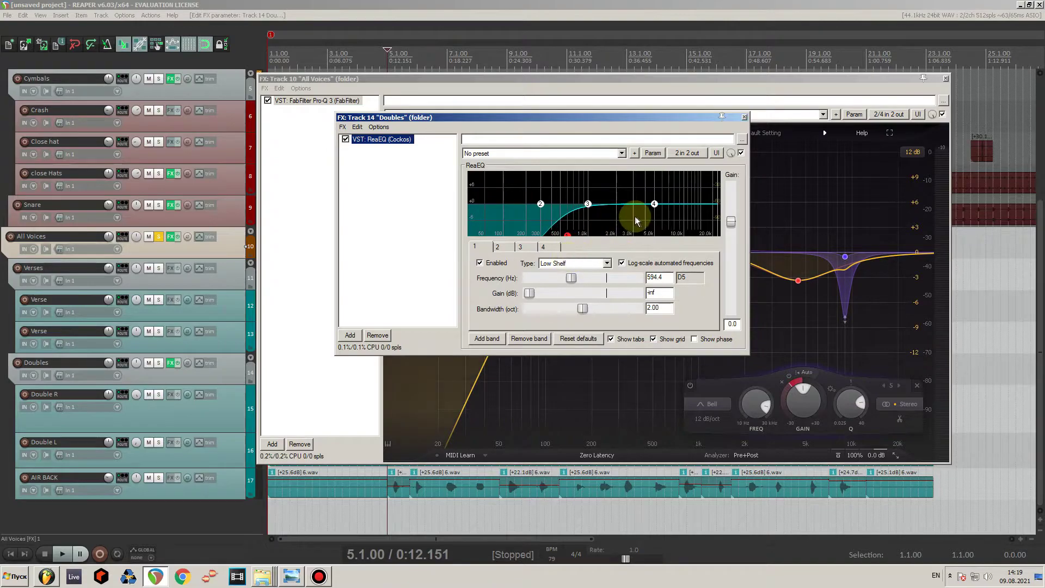
pyautogui.moveTo(656, 210); pyautogui.dragTo(653, 232)
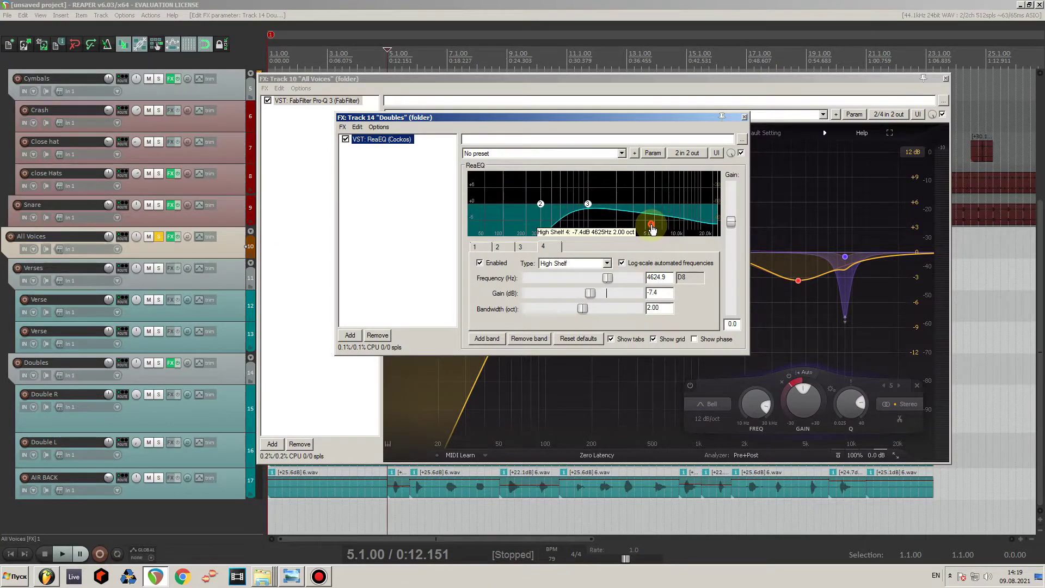
# Audition the Doubles EQ in playback, lower the low shelf's frequency, and ease the high shelf to -5.0 dB.
pyautogui.press('space')
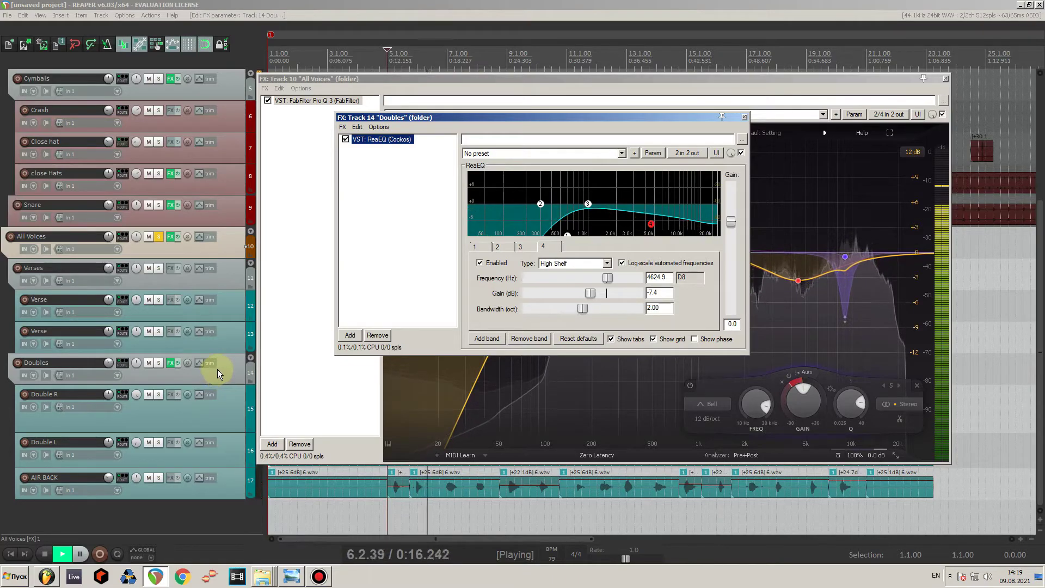
pyautogui.moveTo(568, 238)
pyautogui.moveTo(568, 237); pyautogui.dragTo(551, 237)
pyautogui.click(652, 221)
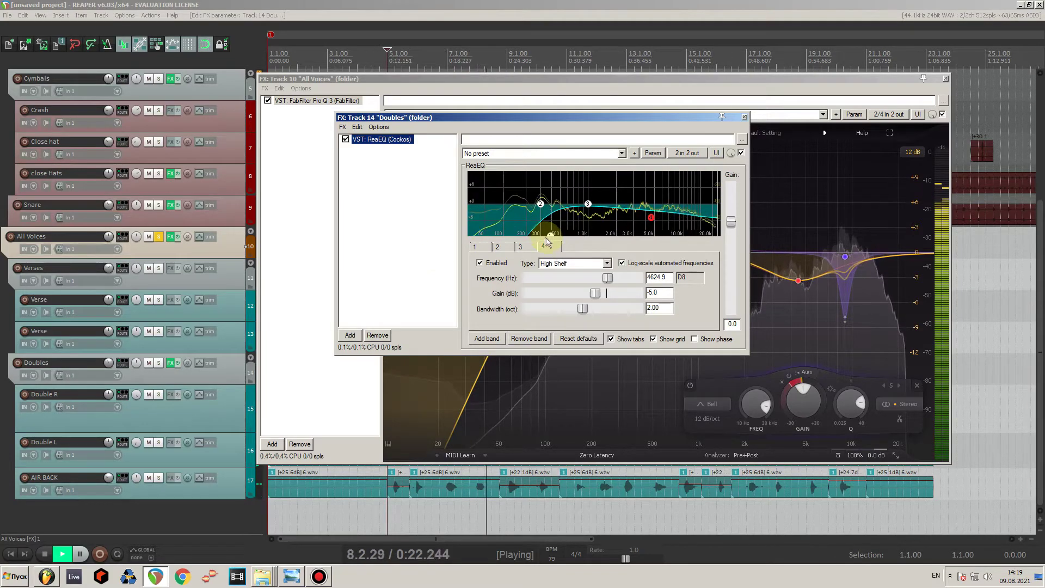
# Unsolo All Voices and set the Doubles high shelf to -7.2 dB at 4333.8 Hz while the full mix plays.
pyautogui.click(159, 238)
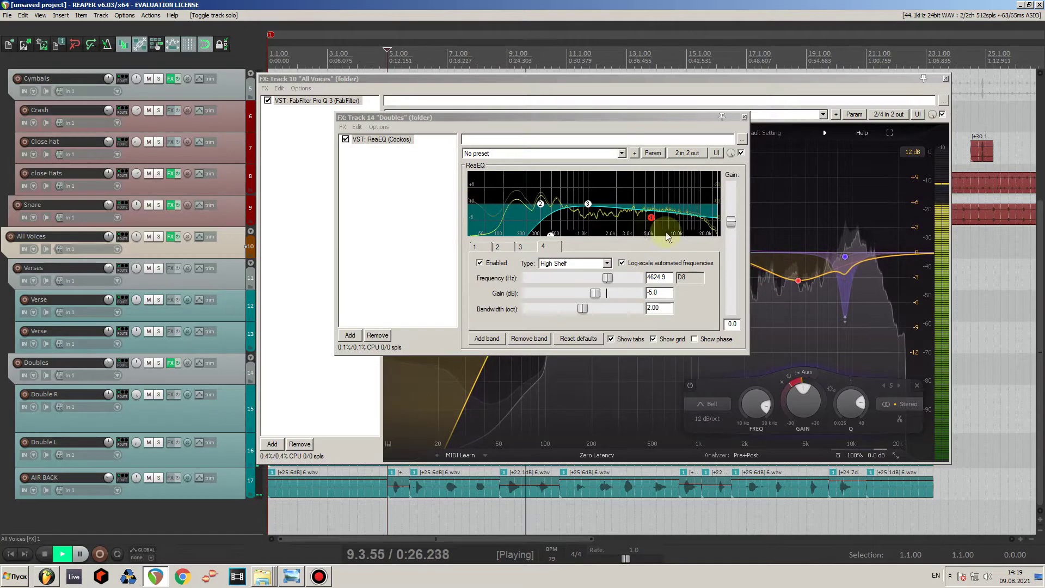
pyautogui.moveTo(652, 220); pyautogui.dragTo(651, 227)
pyautogui.press('space')
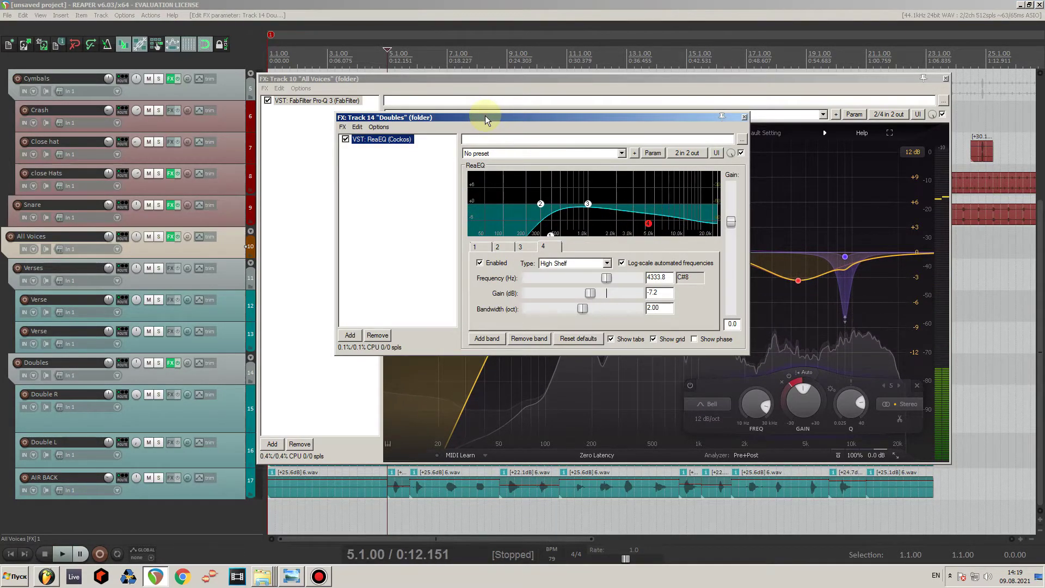
# Select the Doubles folder track and fine-tune its volume.
pyautogui.moveTo(485, 116); pyautogui.dragTo(537, 132)
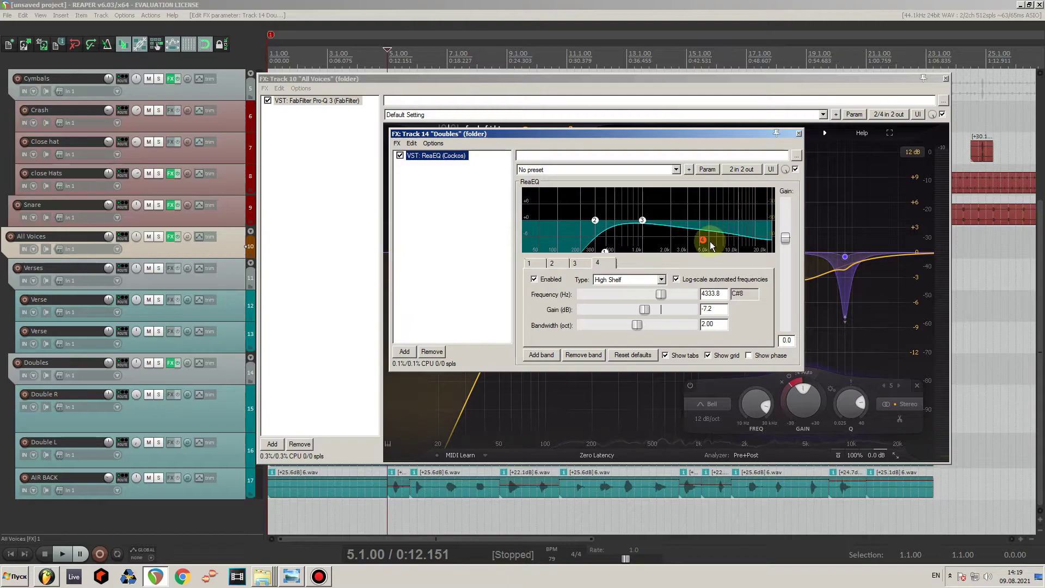
pyautogui.moveTo(659, 134); pyautogui.dragTo(631, 111)
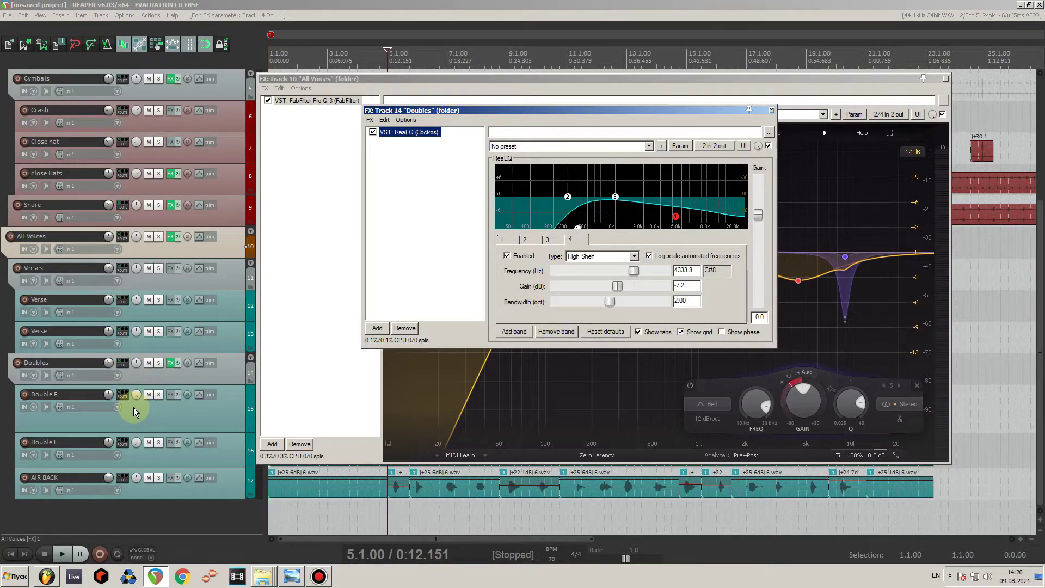
pyautogui.click(223, 379)
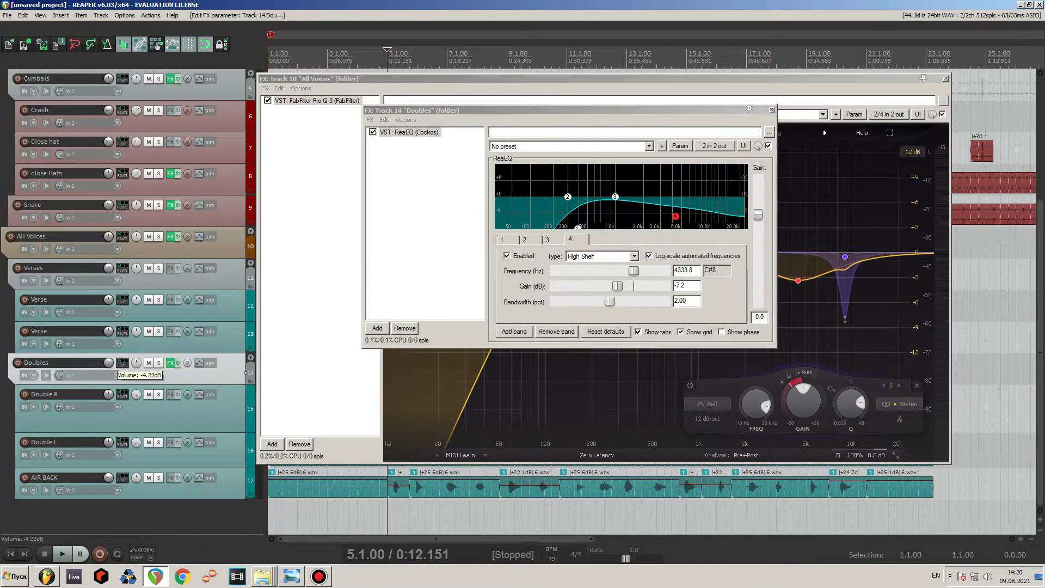
pyautogui.moveTo(108, 363); pyautogui.dragTo(108, 359)
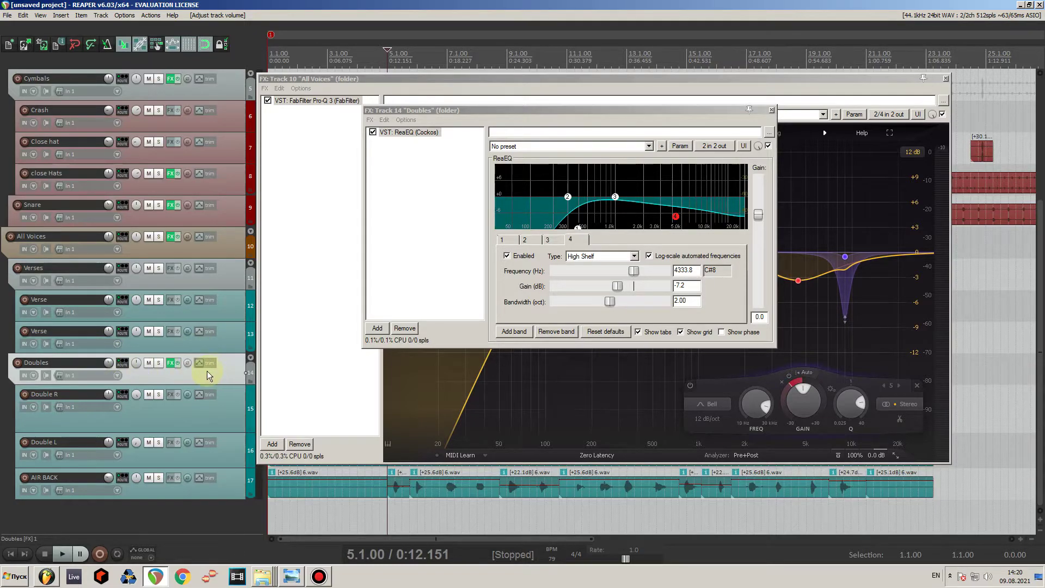
# Close the effect chain windows of the Doubles and All Voices folders.
pyautogui.moveTo(718, 113); pyautogui.dragTo(703, 128)
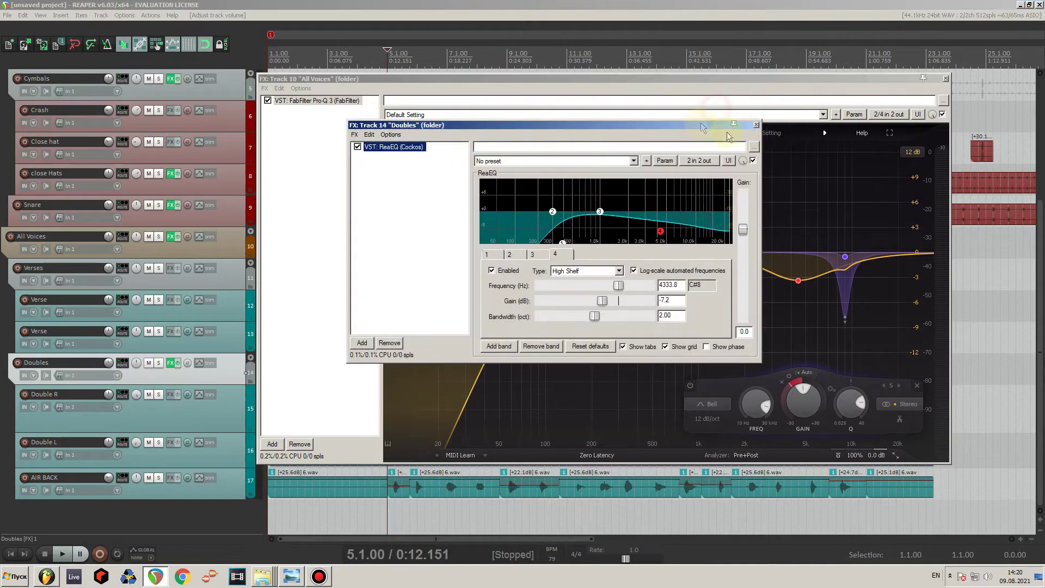
pyautogui.click(756, 126)
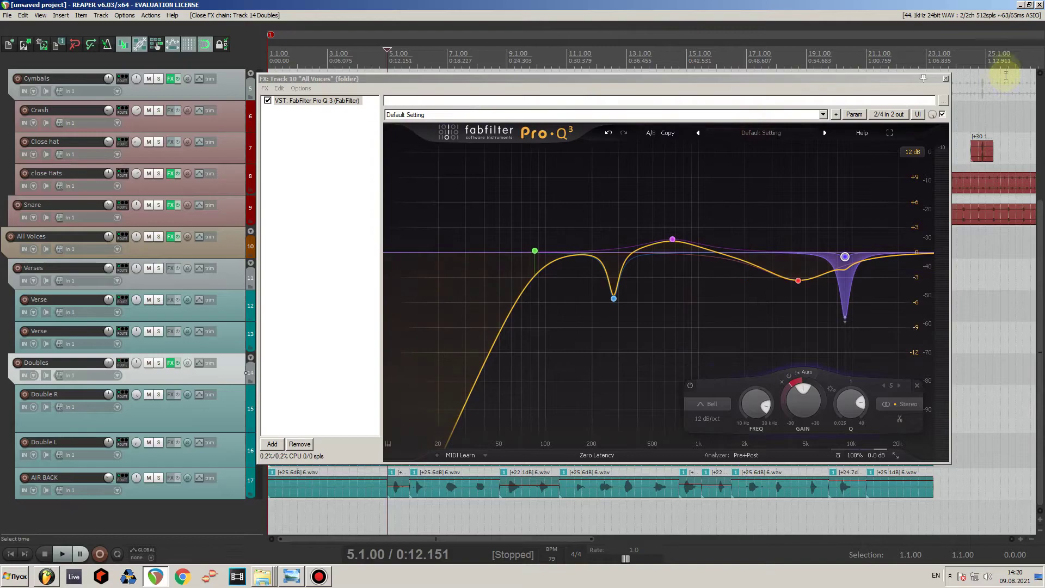
pyautogui.click(947, 79)
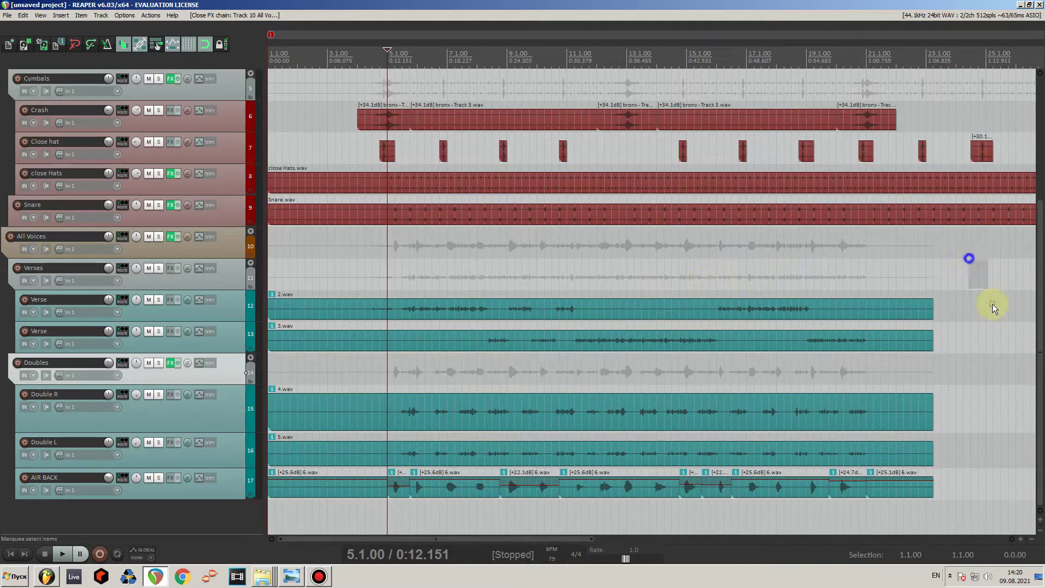
pyautogui.moveTo(993, 305); pyautogui.dragTo(989, 301)
# Review the mixing plan in План.jpg and examine the Sample waveform around bar 5 in the REAPER project.
pyautogui.hotkey('alt', 'Tab')
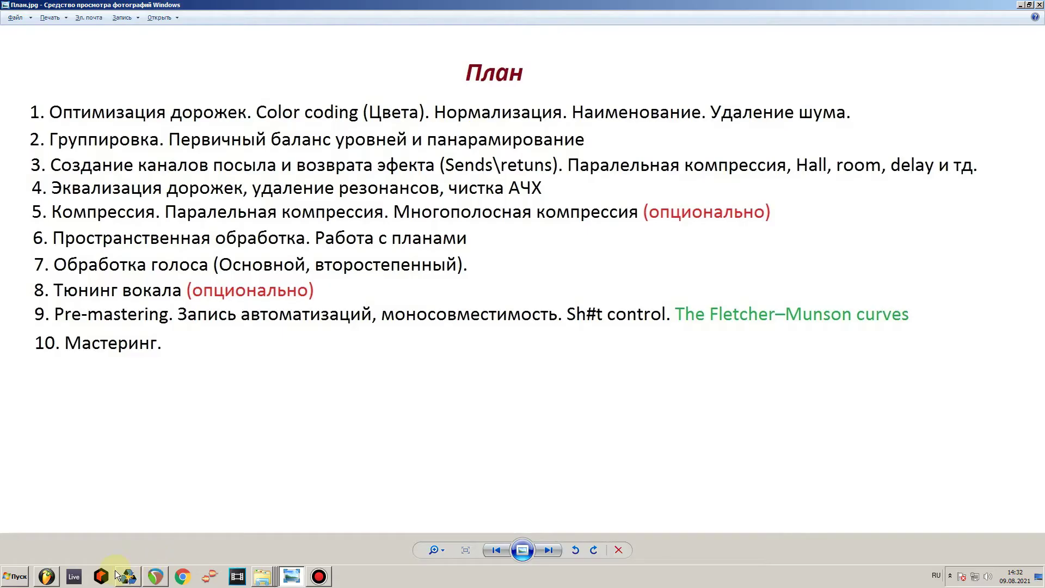
pyautogui.click(156, 576)
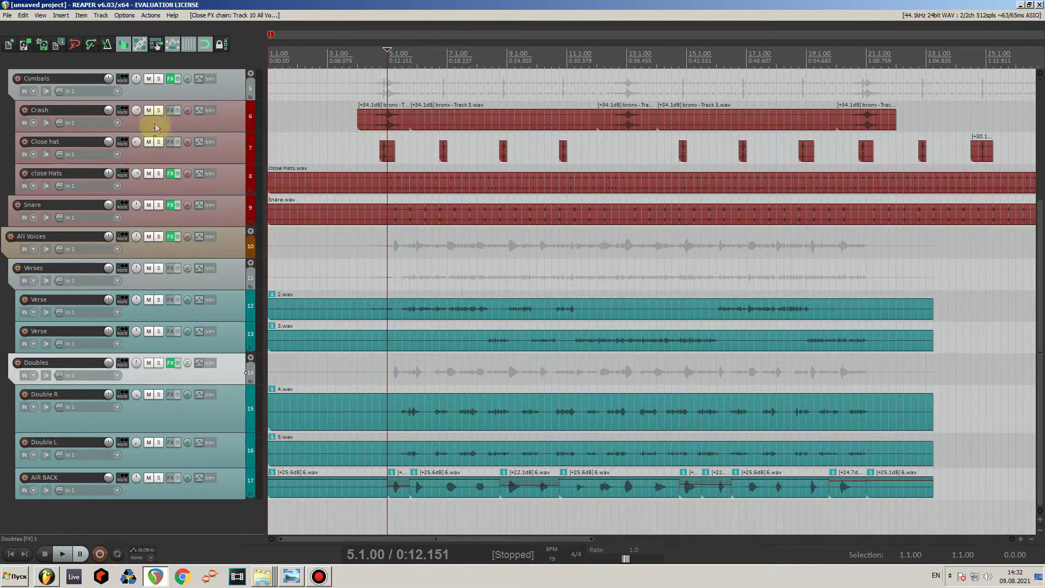
pyautogui.scroll(5, 155, 128)
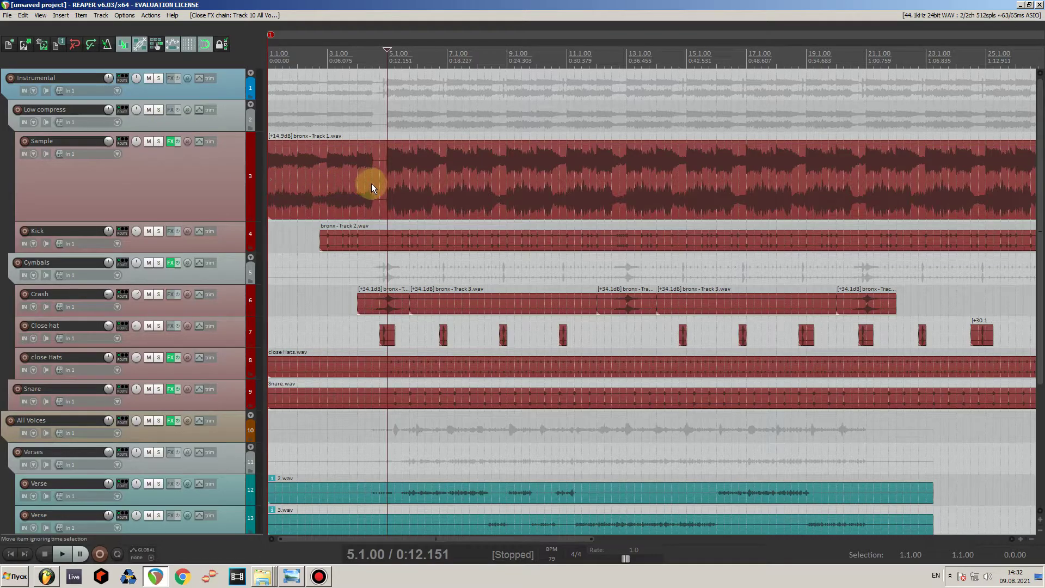
pyautogui.scroll(4, 374, 184)
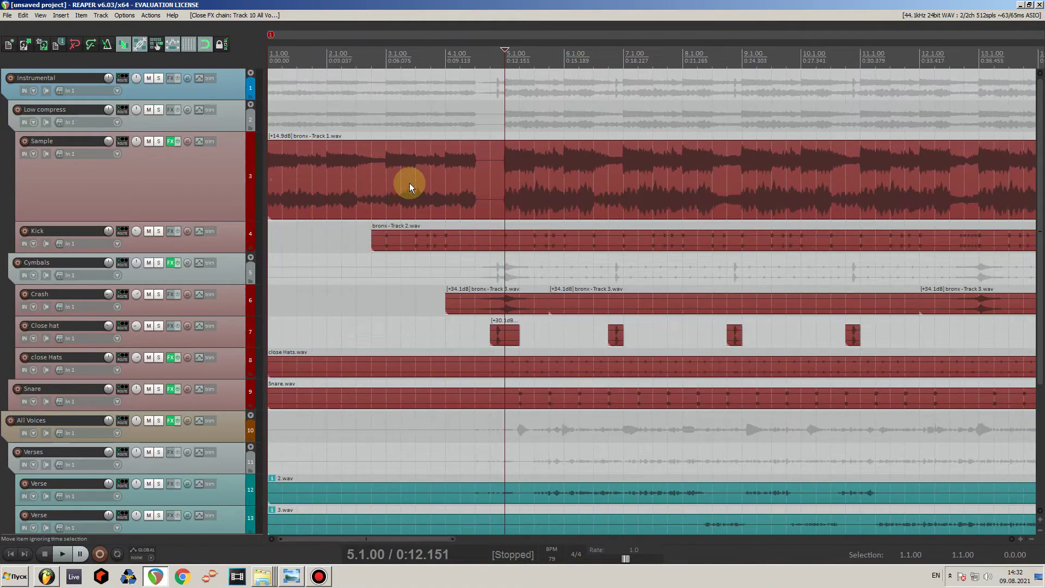
pyautogui.scroll(-5, 399, 180)
pyautogui.scroll(10, 397, 181)
pyautogui.scroll(-5, 397, 181)
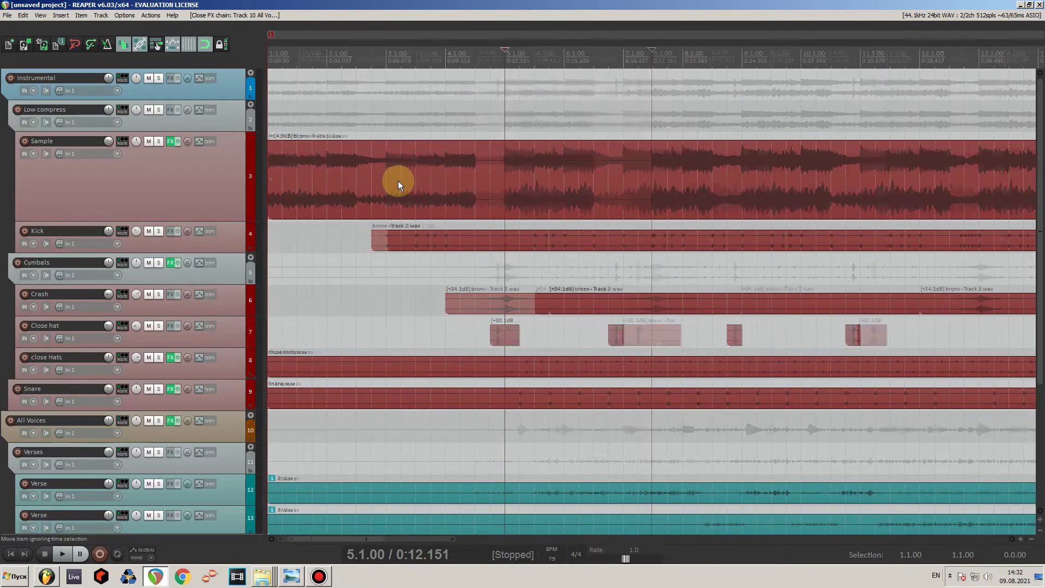
pyautogui.scroll(6, 397, 181)
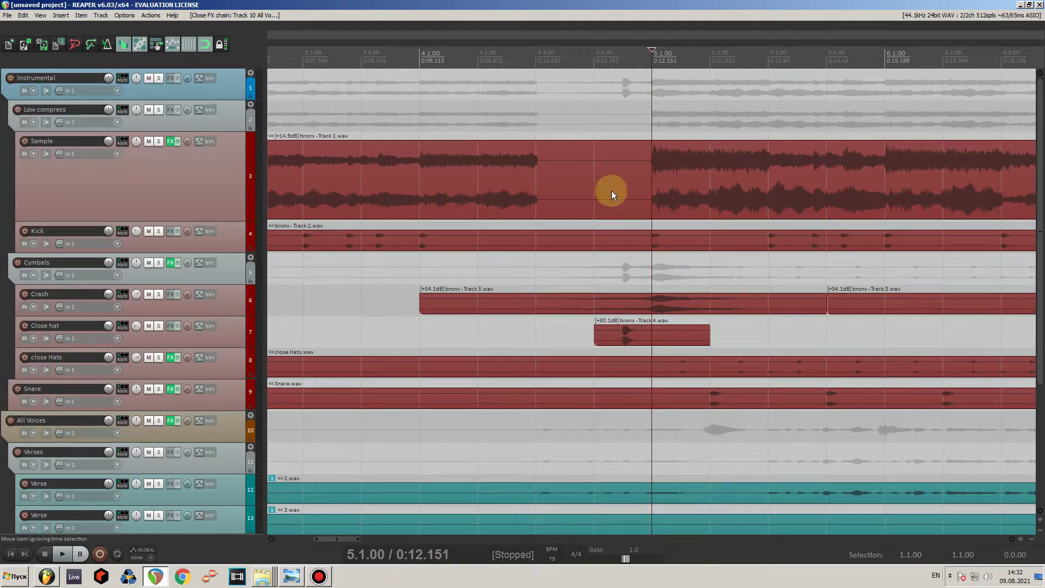
pyautogui.scroll(3, 609, 191)
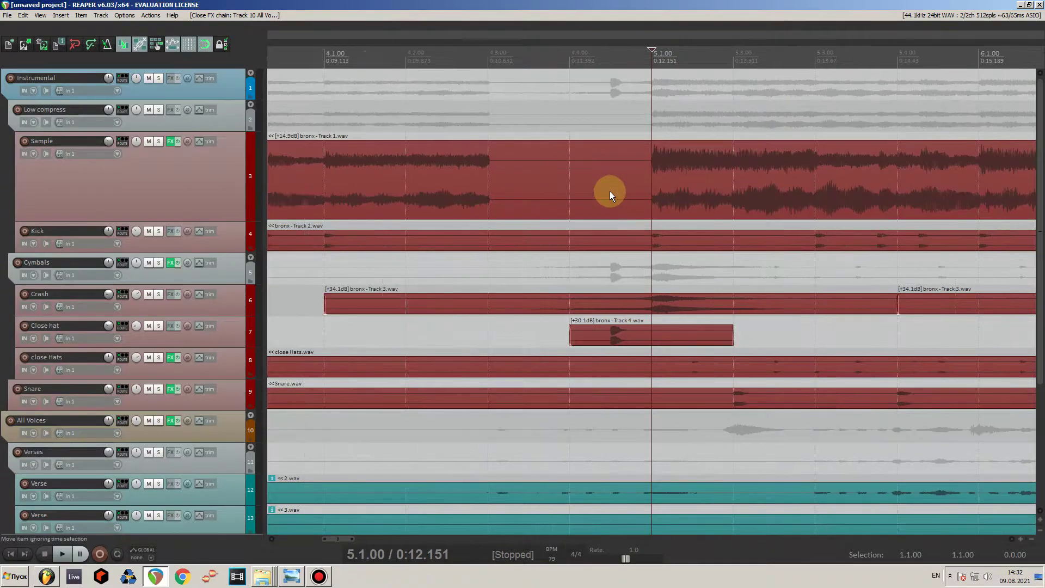
pyautogui.hotkey('alt', 'Tab')
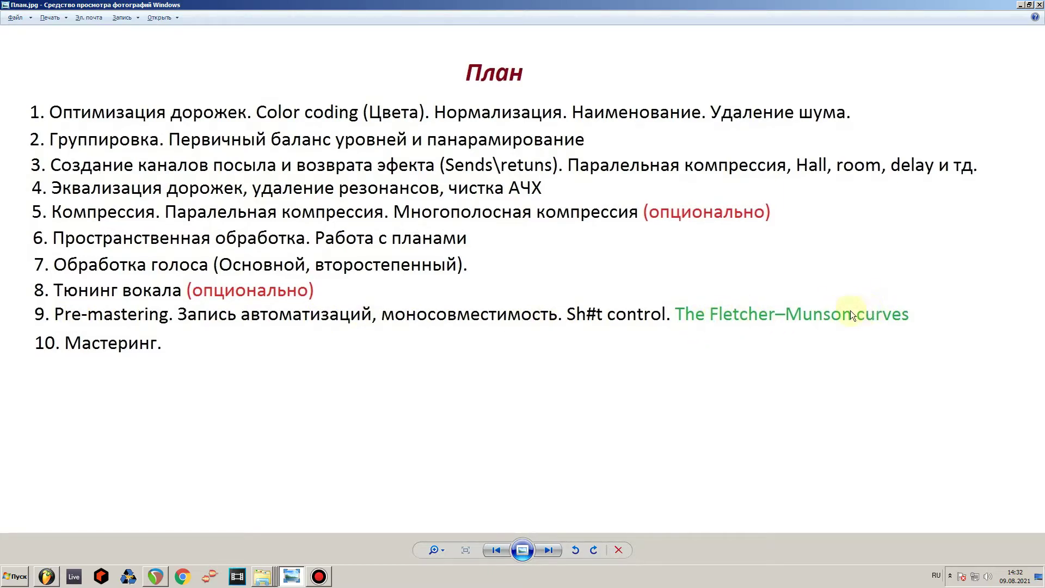
pyautogui.hotkey('alt', 'Tab')
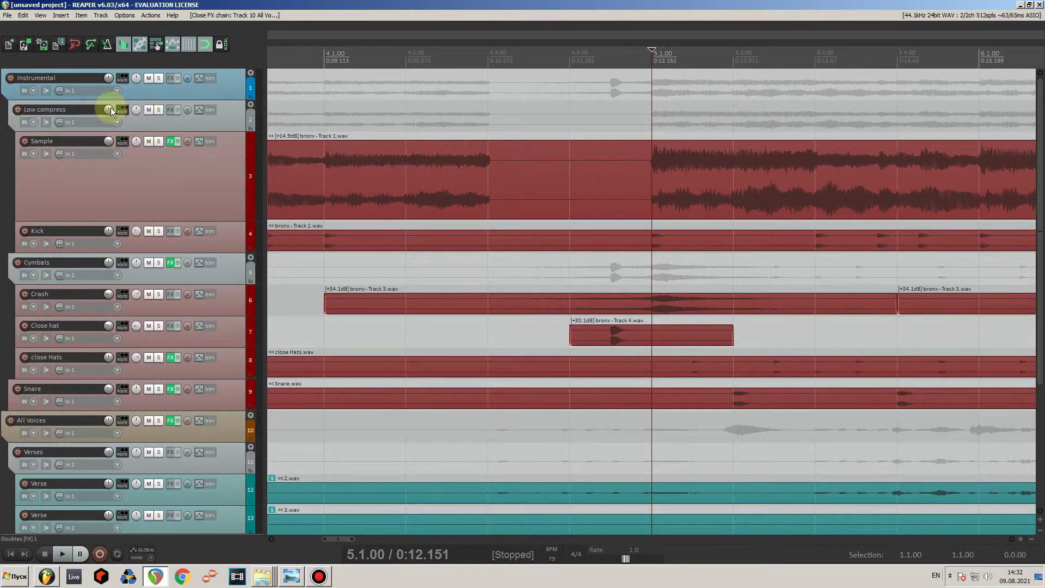
# Add the Waves MaxxBass Stereo plug-in to the Low compress folder track.
pyautogui.click(170, 110)
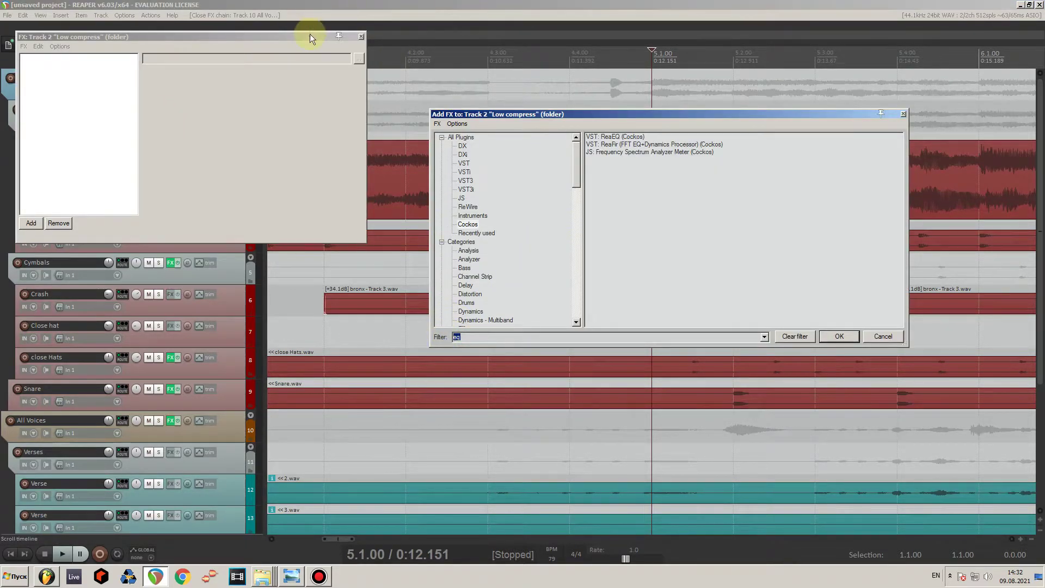
pyautogui.moveTo(310, 34); pyautogui.dragTo(401, 290)
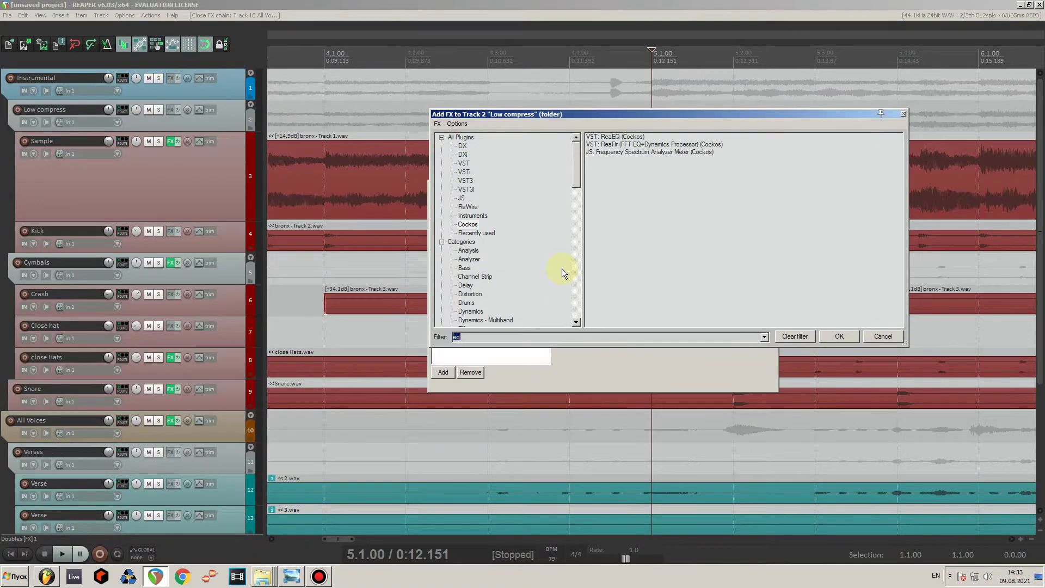
pyautogui.write('maxx bass')
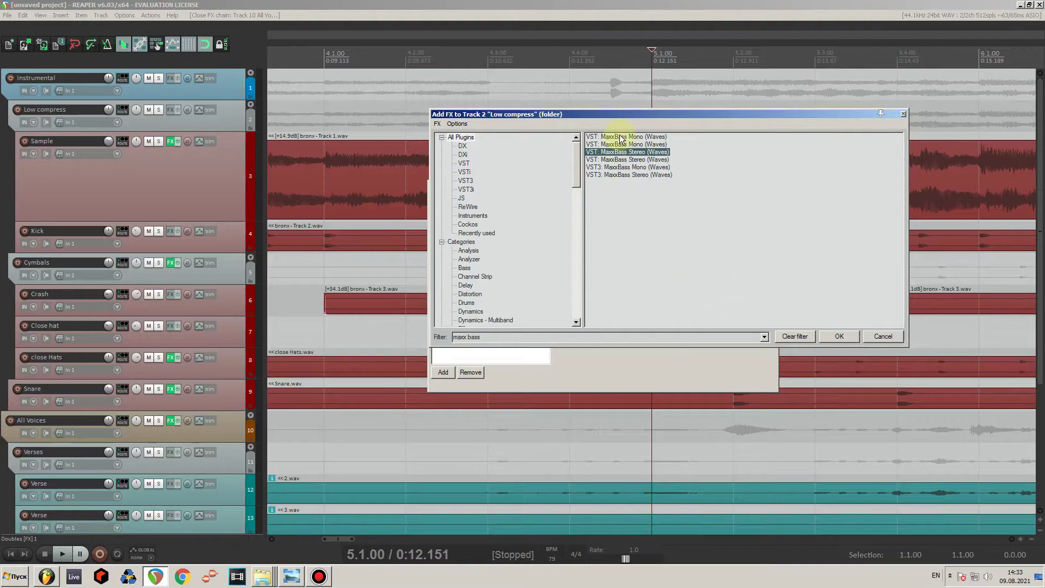
pyautogui.moveTo(612, 117); pyautogui.dragTo(510, 123)
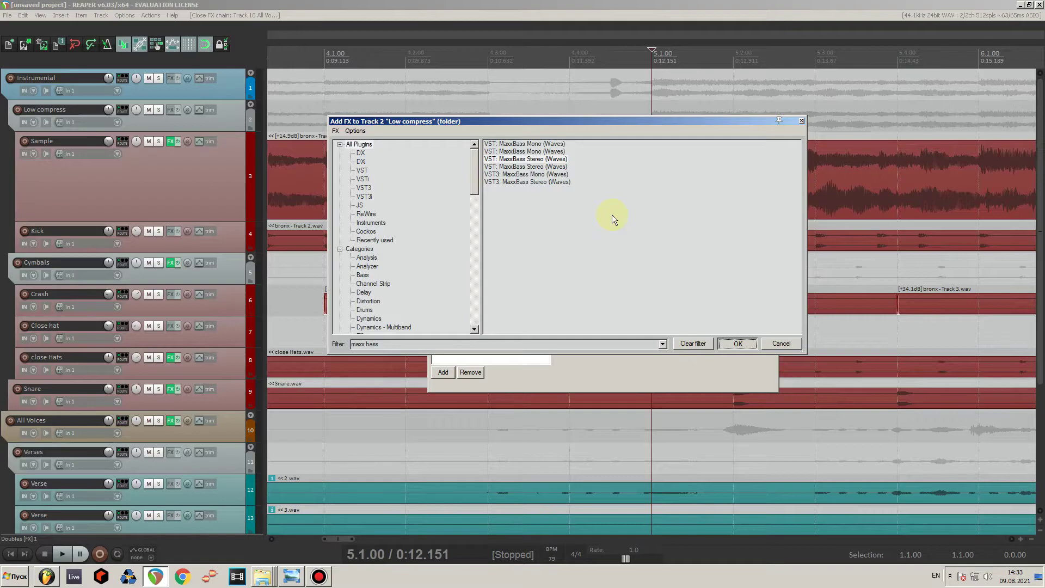
pyautogui.press('Return')
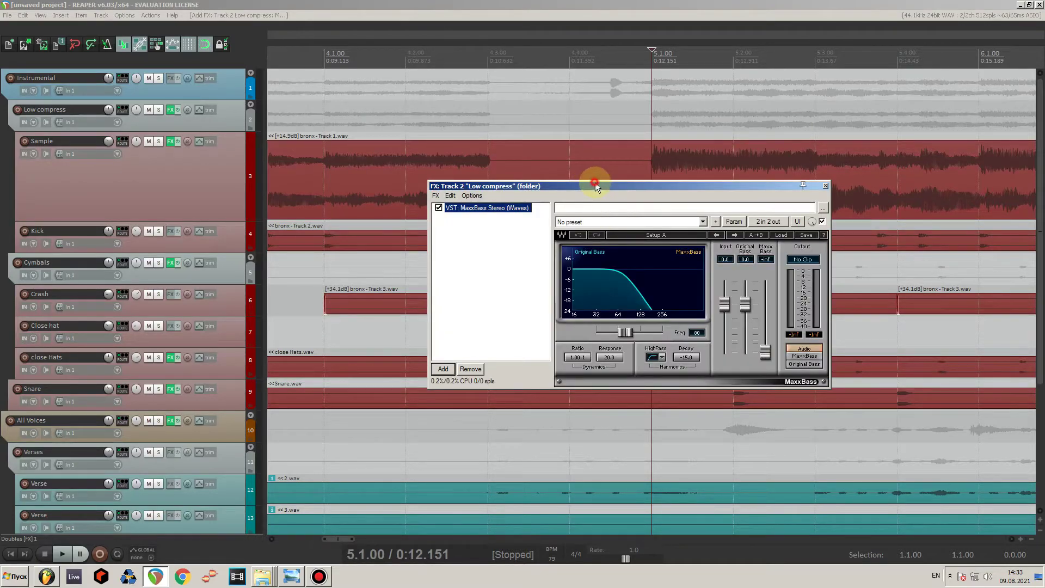
# Raise Original Bass to 6.2 and MaxxBass to 2.9 on Low compress during playback, and reset the clip indicator.
pyautogui.moveTo(597, 186); pyautogui.dragTo(626, 148)
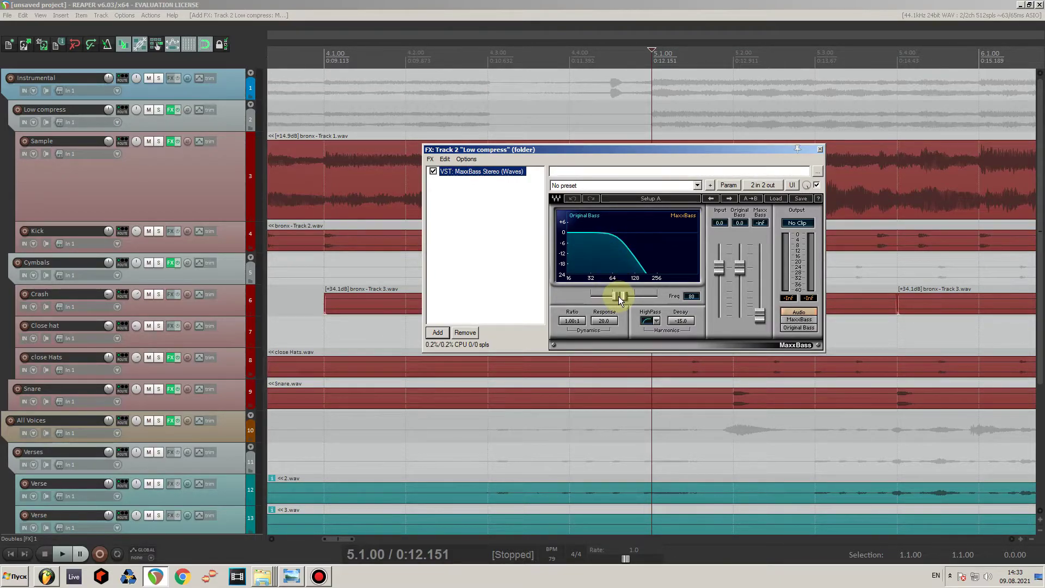
pyautogui.moveTo(760, 317); pyautogui.dragTo(760, 275)
pyautogui.press('space')
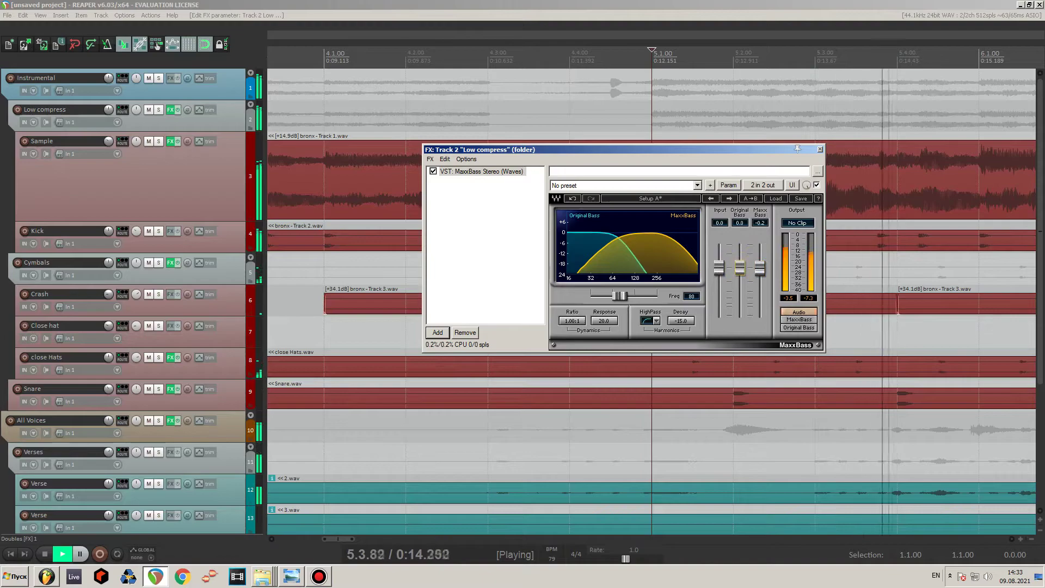
pyautogui.moveTo(740, 267); pyautogui.dragTo(760, 262)
pyautogui.click(799, 223)
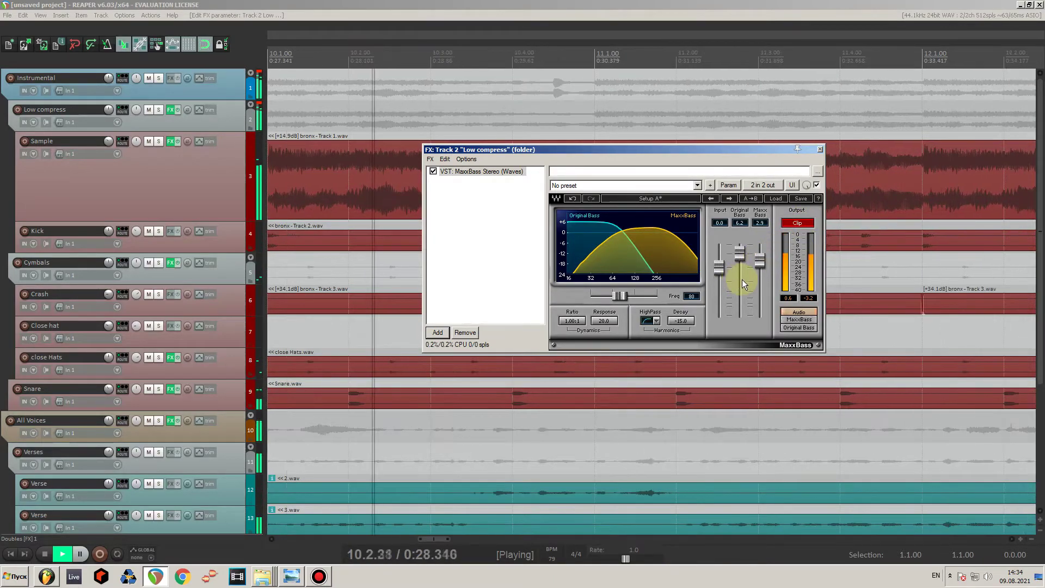
# Reduce Original Bass to 5.3 and MaxxBass to 2.4 on Low compress, and clear the clip indicator.
pyautogui.moveTo(741, 258); pyautogui.dragTo(740, 262)
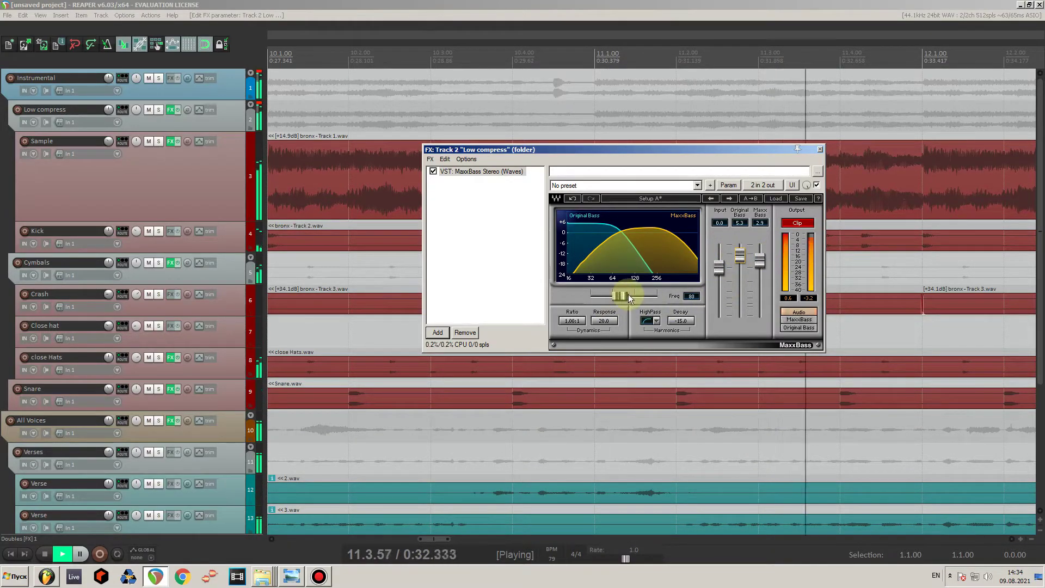
pyautogui.moveTo(760, 261); pyautogui.dragTo(760, 263)
pyautogui.click(804, 222)
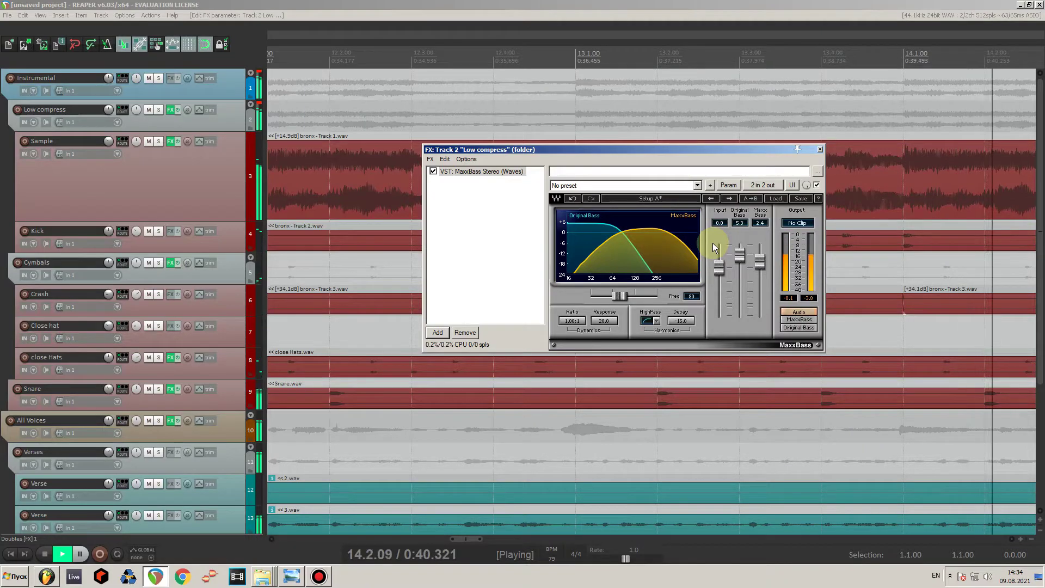
# Stop playback and close the MaxxBass effect window of the Low compress track.
pyautogui.press('space')
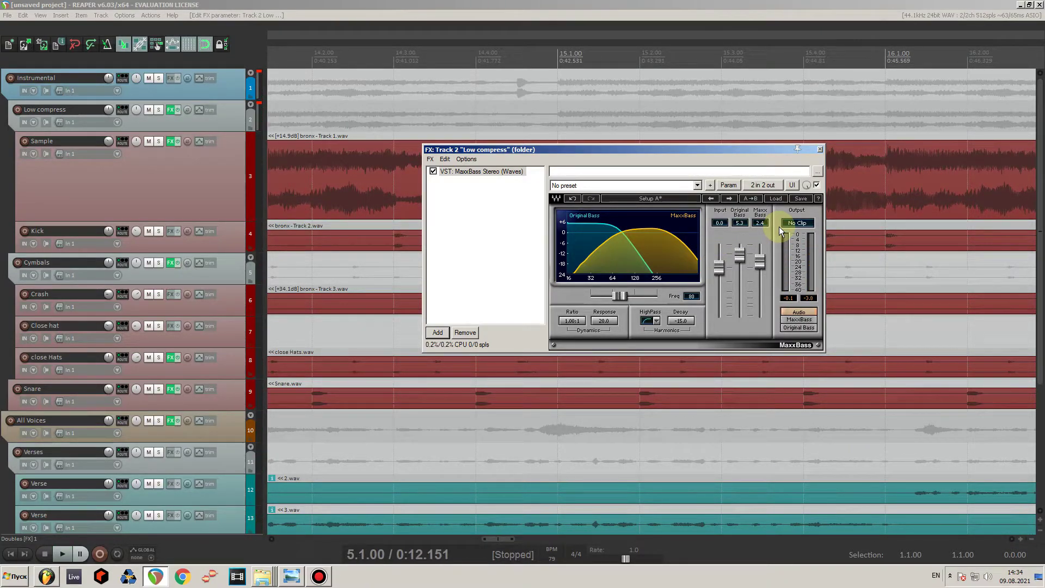
pyautogui.click(821, 149)
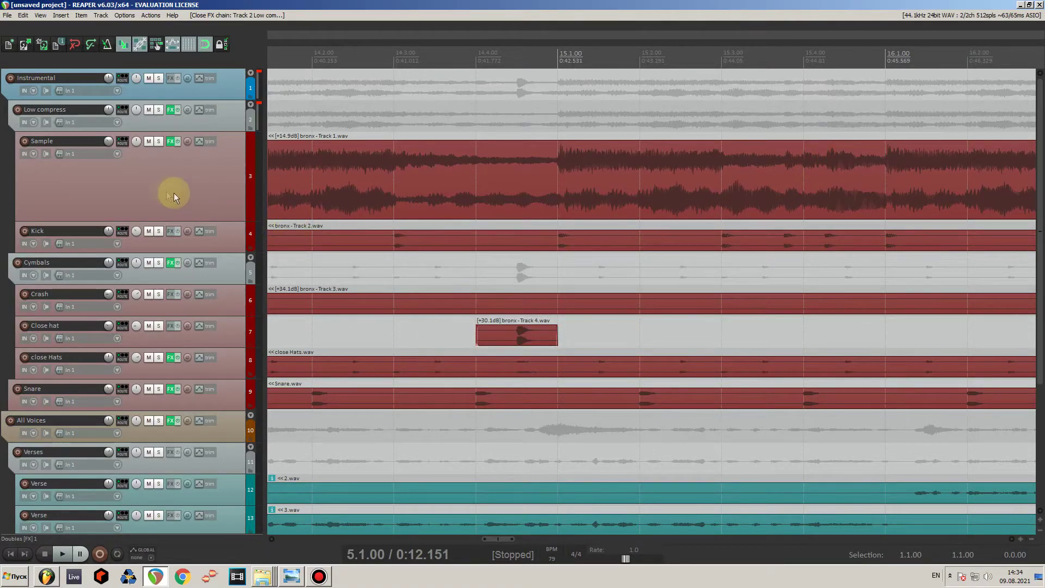
pyautogui.scroll(-5, 158, 191)
pyautogui.scroll(5, 150, 188)
# Add the Waves API-2500 Stereo compressor to the Instrumental folder track.
pyautogui.click(170, 78)
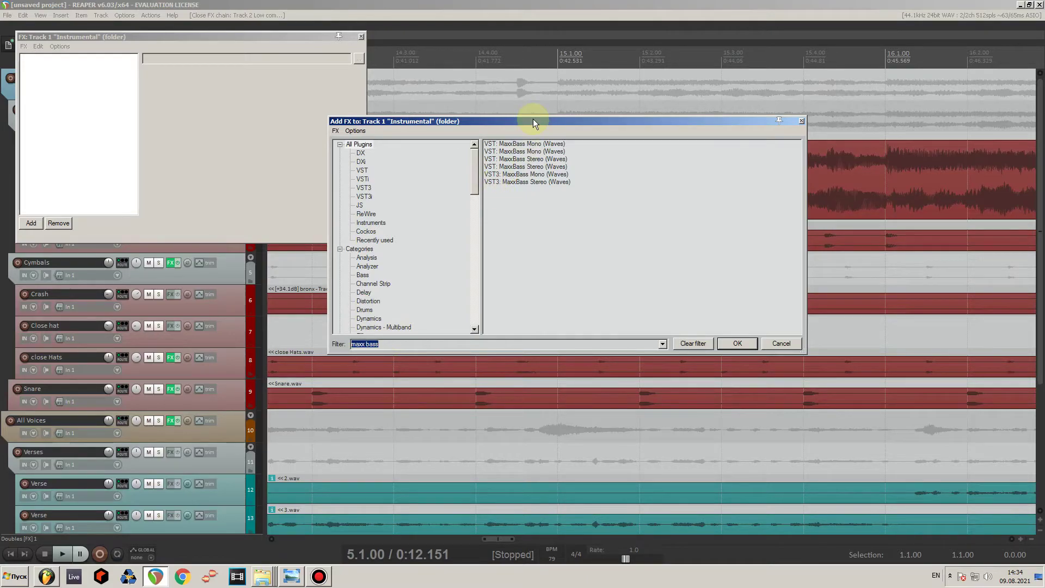
pyautogui.write('2500')
pyautogui.click(544, 166)
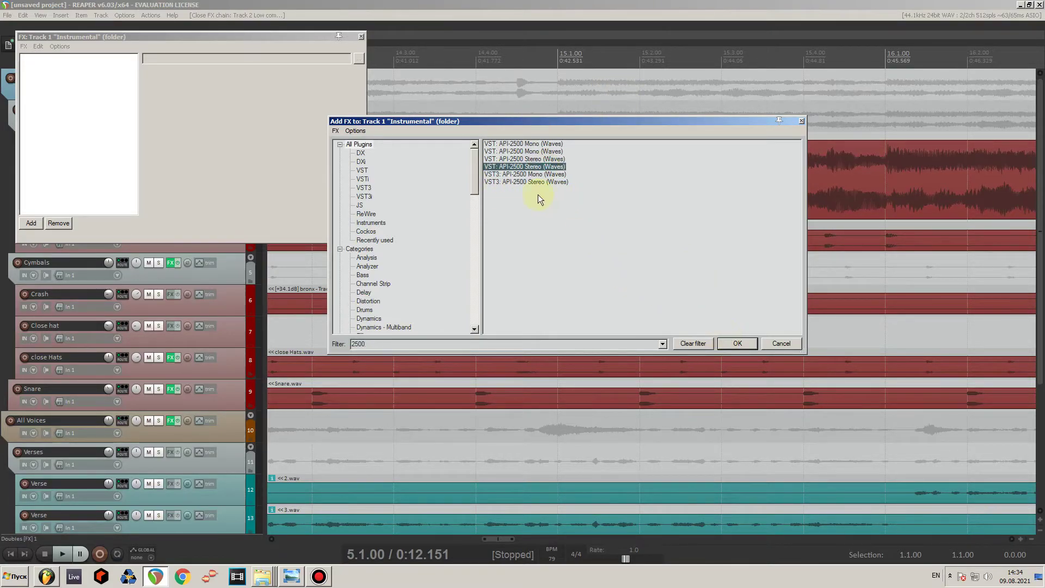
pyautogui.click(737, 344)
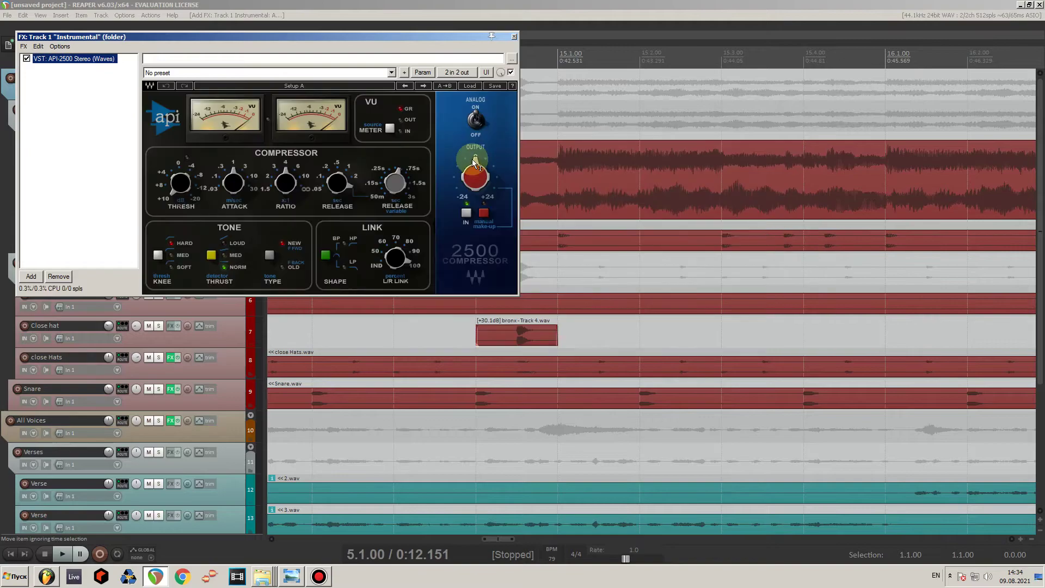
pyautogui.moveTo(349, 37); pyautogui.dragTo(662, 160)
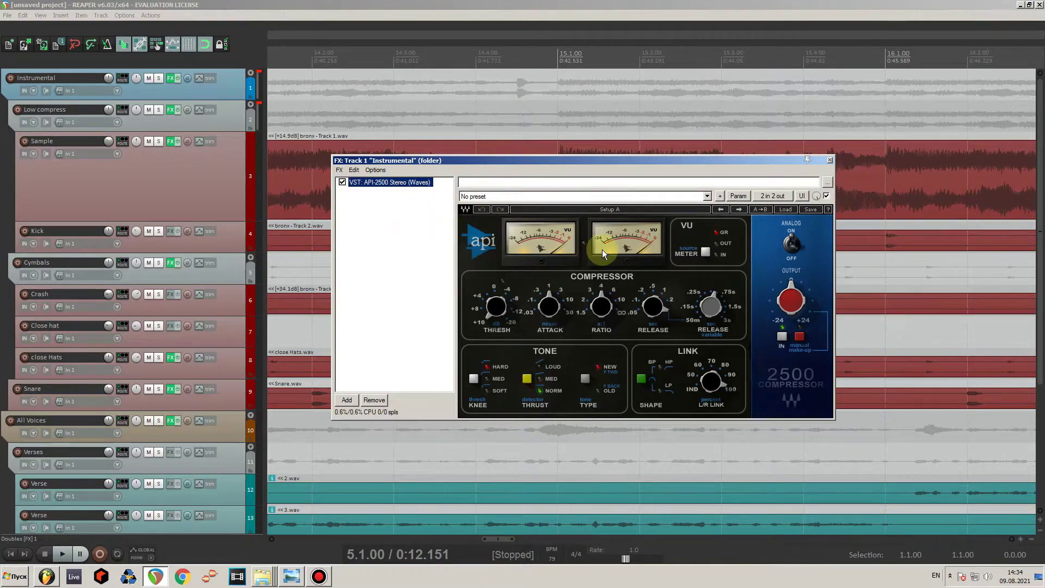
# During playback, adjust the API-2500 threshold and ratio, set Release to 0.1, and switch the compressor to manual make-up.
pyautogui.press('space')
pyautogui.moveTo(495, 311); pyautogui.dragTo(495, 289)
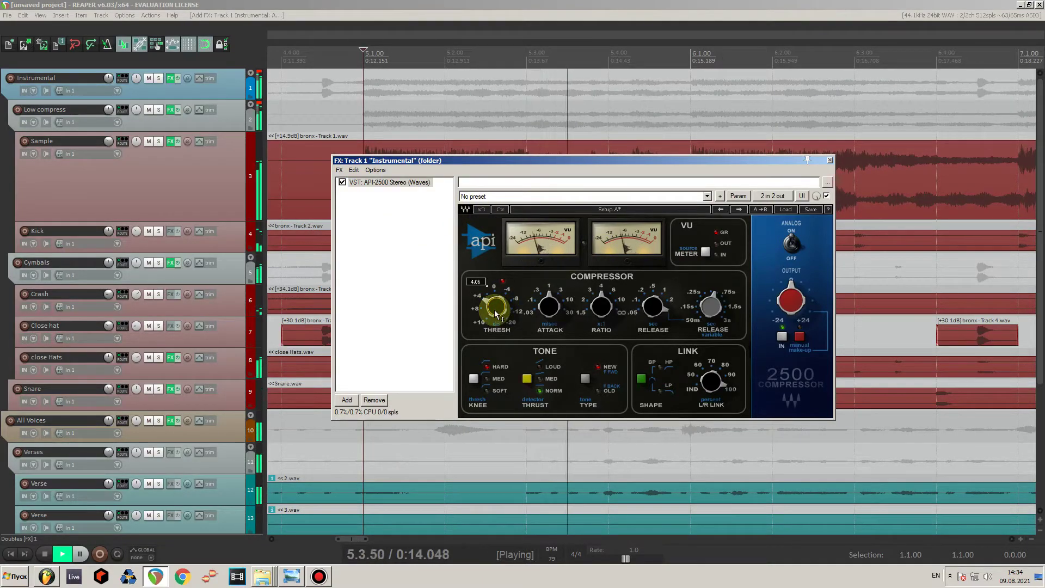
pyautogui.moveTo(599, 308); pyautogui.dragTo(599, 324)
pyautogui.moveTo(496, 307); pyautogui.dragTo(496, 317)
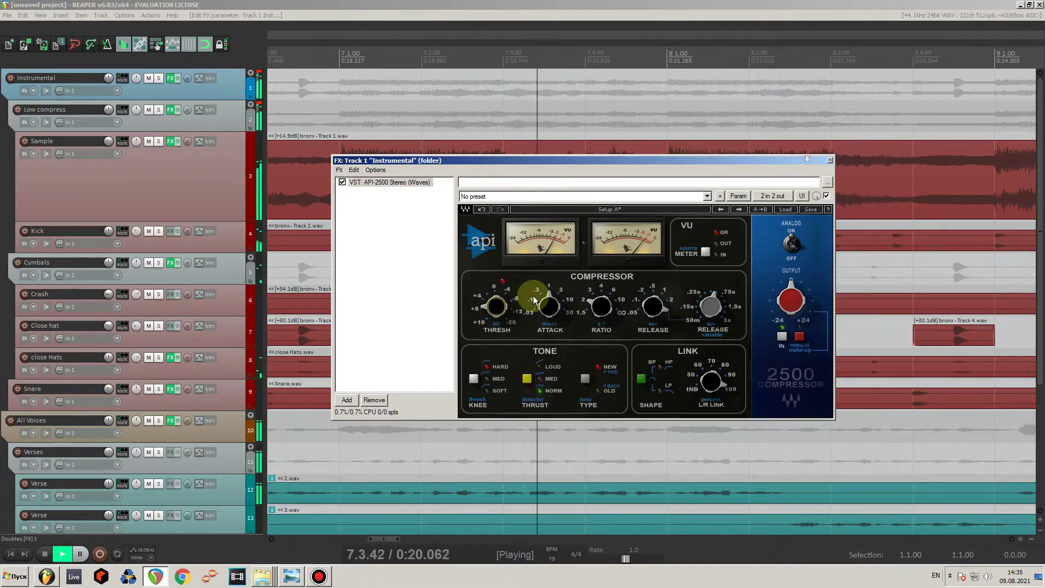
pyautogui.moveTo(654, 311); pyautogui.dragTo(644, 321)
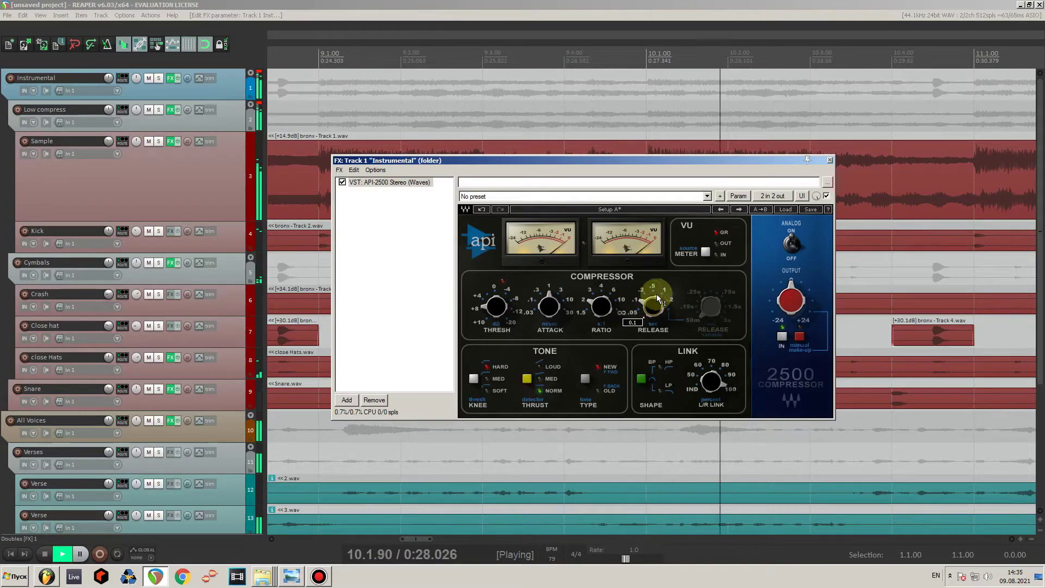
pyautogui.click(805, 344)
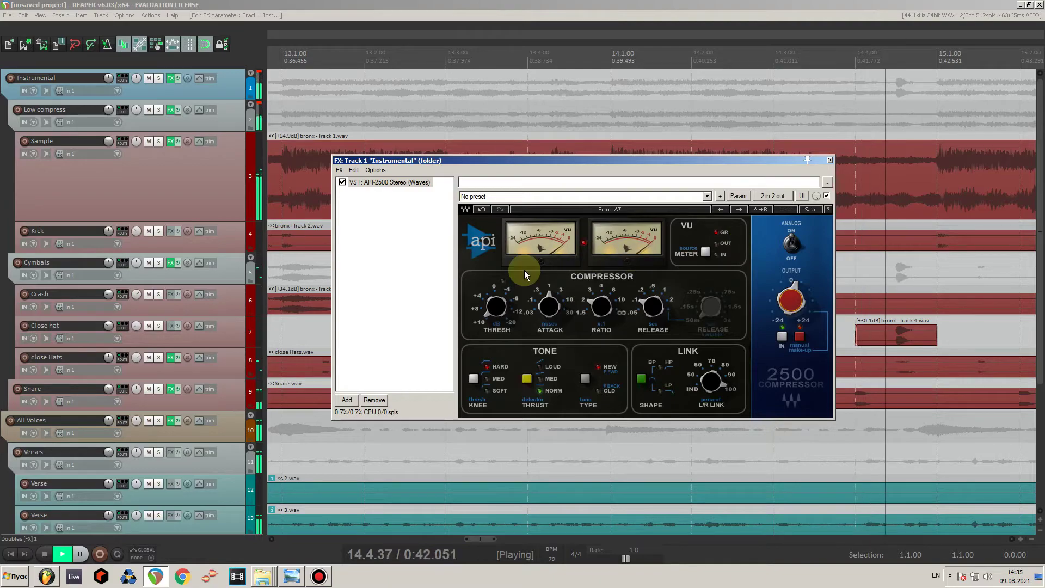
# Fine-tune the API-2500 attack, ratio and threshold on Instrumental during playback, and close its effect window.
pyautogui.moveTo(549, 302); pyautogui.dragTo(550, 319)
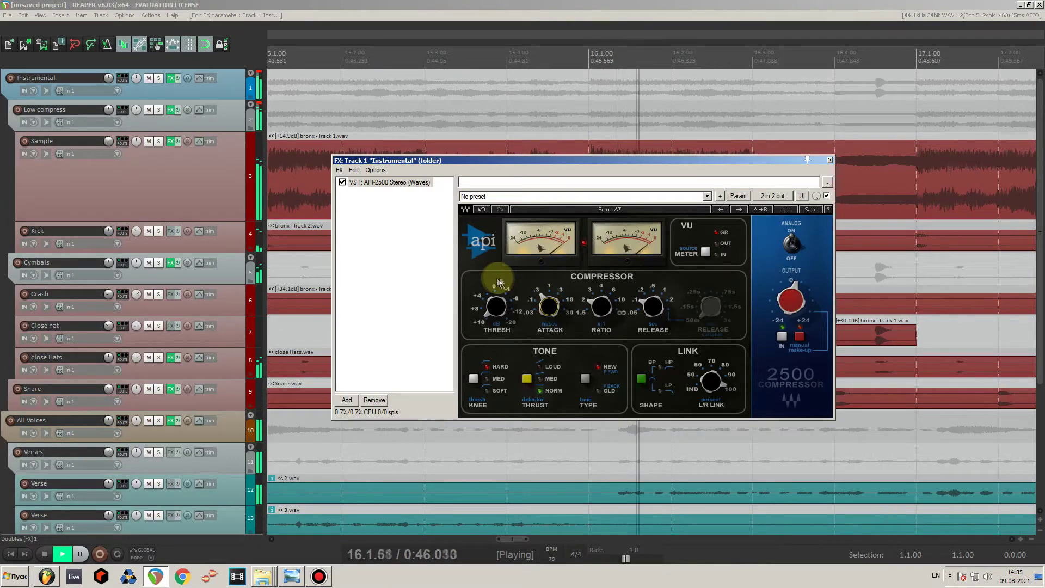
pyautogui.click(598, 310)
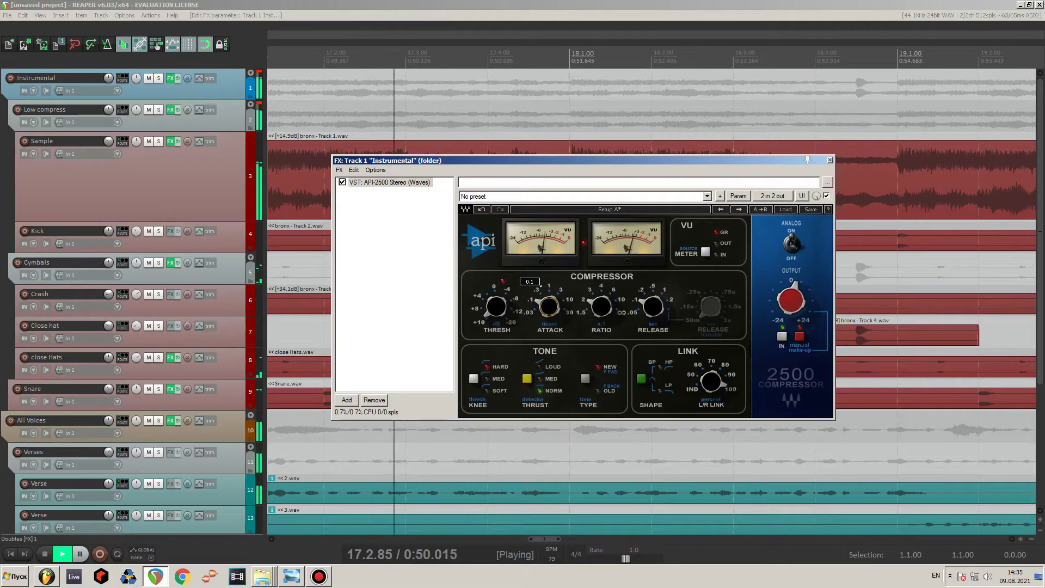
pyautogui.moveTo(551, 308); pyautogui.dragTo(601, 321)
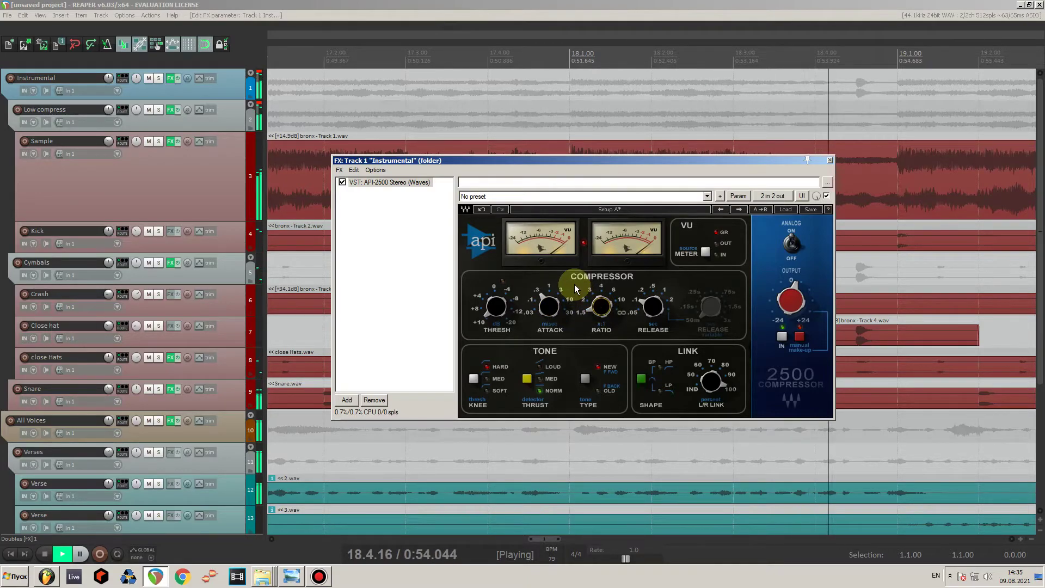
pyautogui.moveTo(495, 311); pyautogui.dragTo(496, 305)
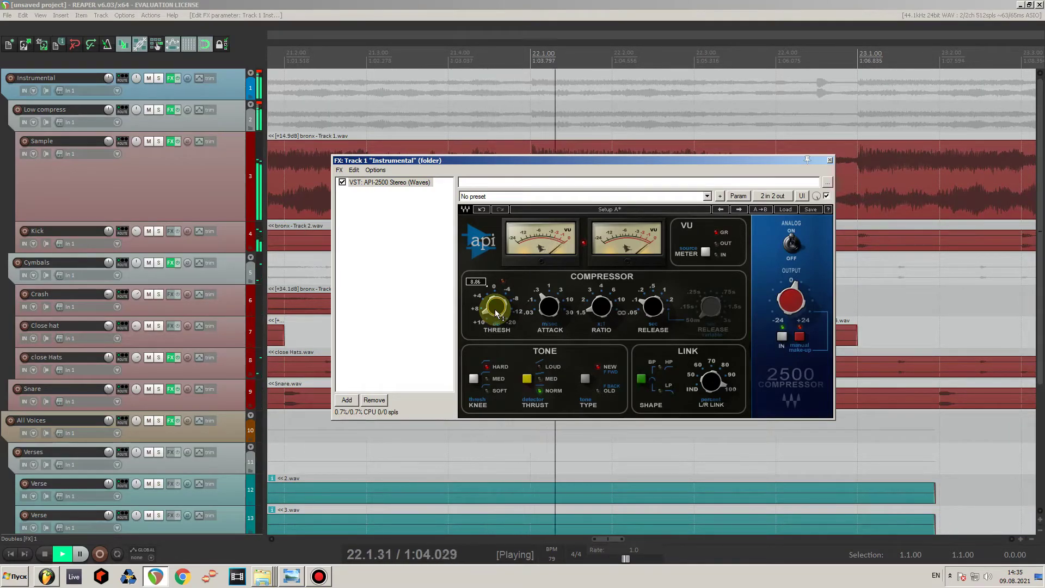
pyautogui.moveTo(495, 310); pyautogui.dragTo(496, 314)
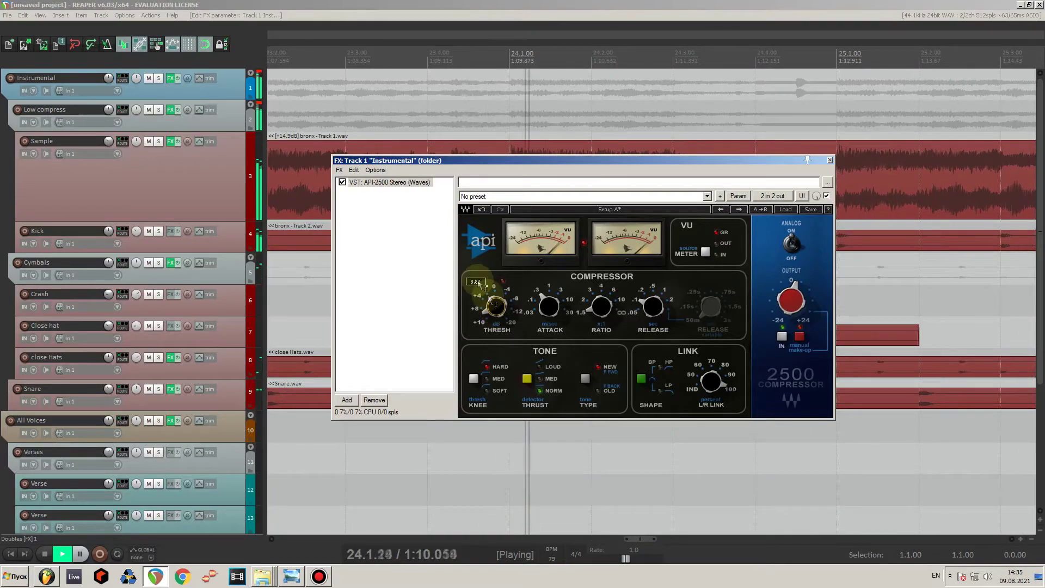
pyautogui.press('space')
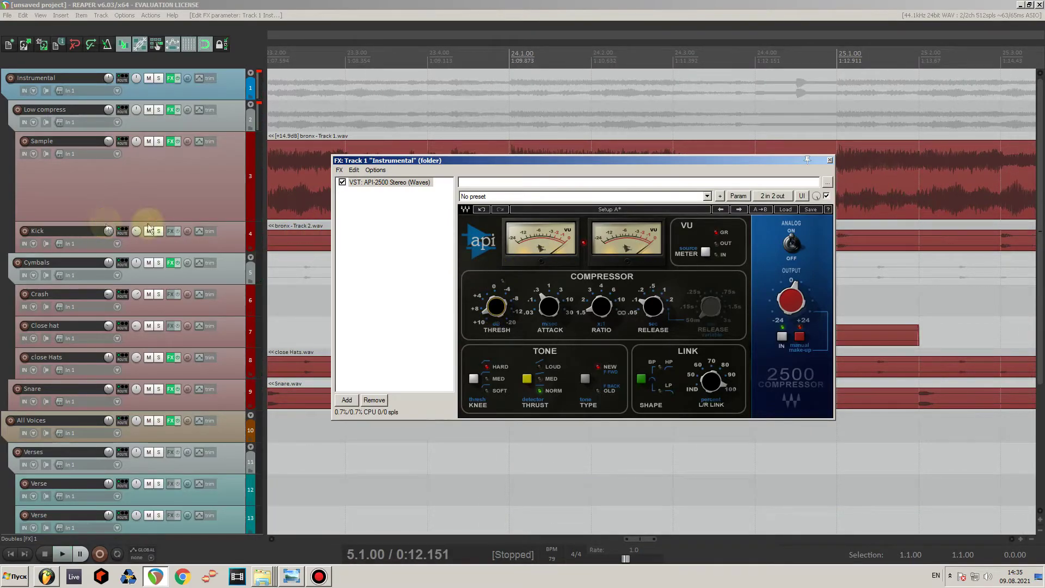
pyautogui.click(829, 159)
# Add the Waves H-Comp Stereo compressor to the Verses folder track.
pyautogui.scroll(-3, 142, 169)
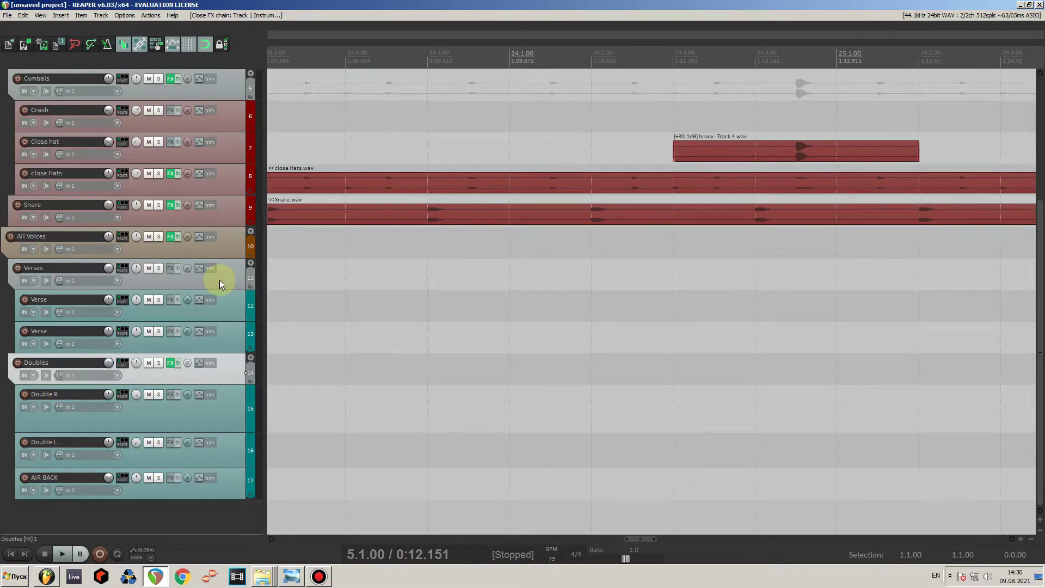
pyautogui.scroll(-10, 306, 280)
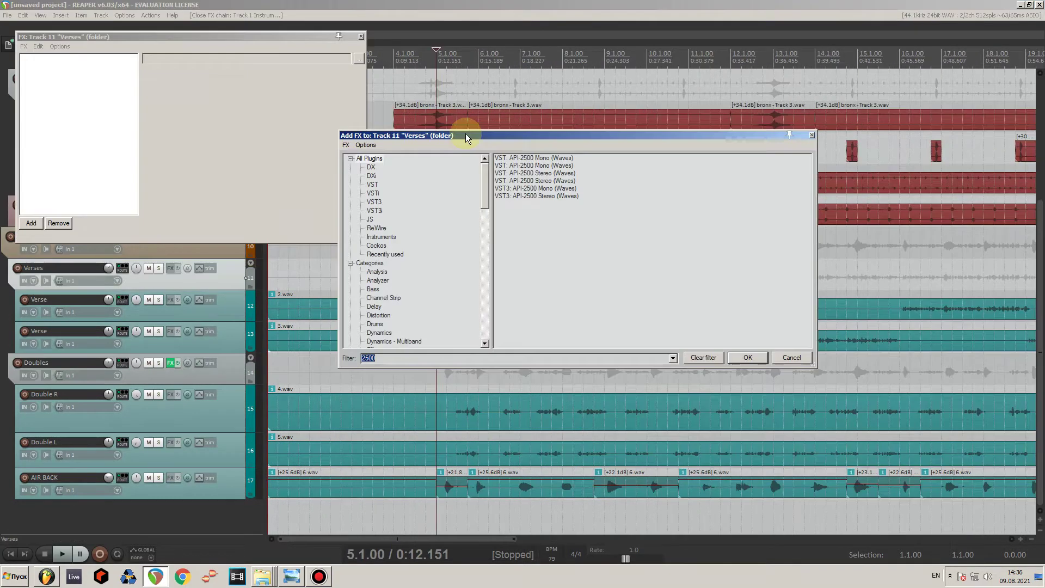
pyautogui.moveTo(466, 133); pyautogui.dragTo(488, 126)
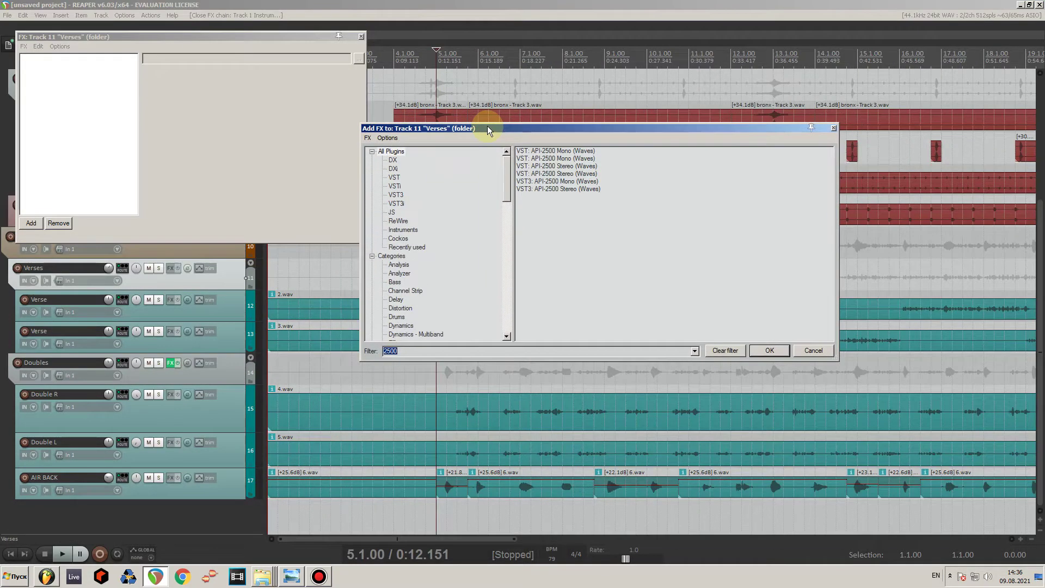
pyautogui.write('h comp')
pyautogui.click(561, 181)
pyautogui.click(770, 350)
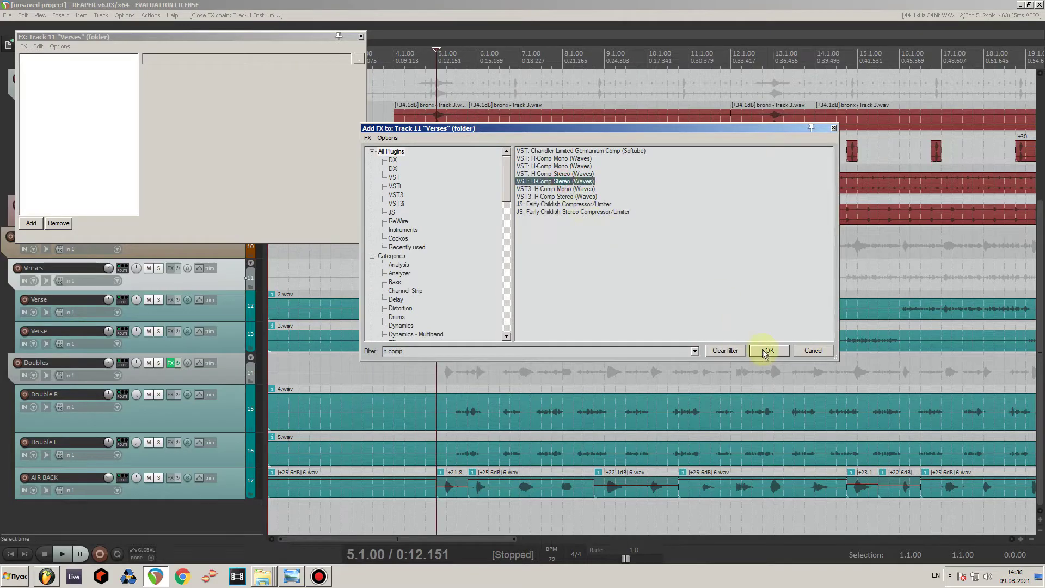
pyautogui.moveTo(309, 37); pyautogui.dragTo(635, 97)
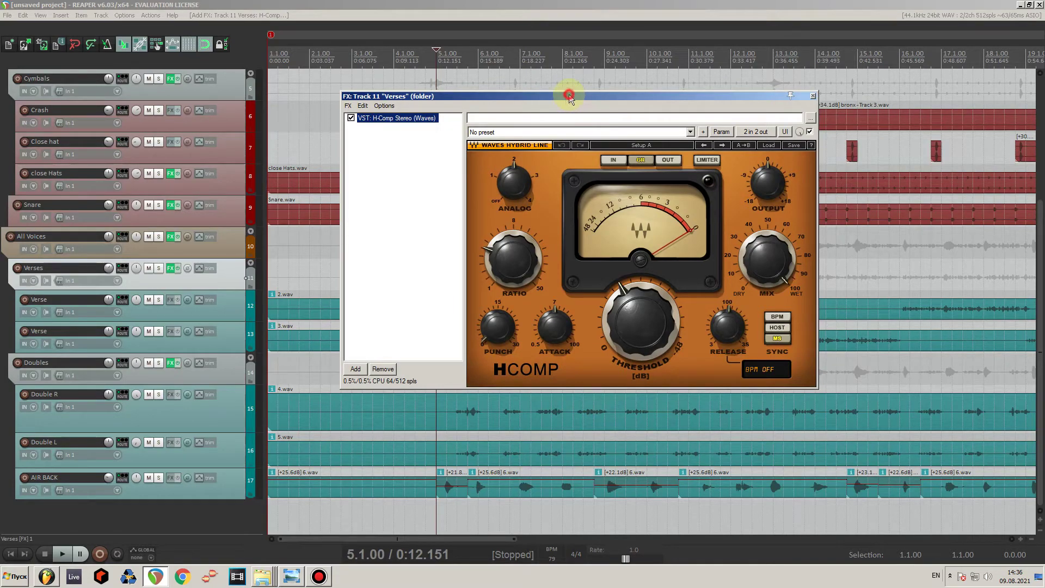
# Turn off H-Comp's Analog setting on Verses and position the effect window clear of the track controls.
pyautogui.moveTo(568, 96); pyautogui.dragTo(548, 109)
pyautogui.click(498, 189)
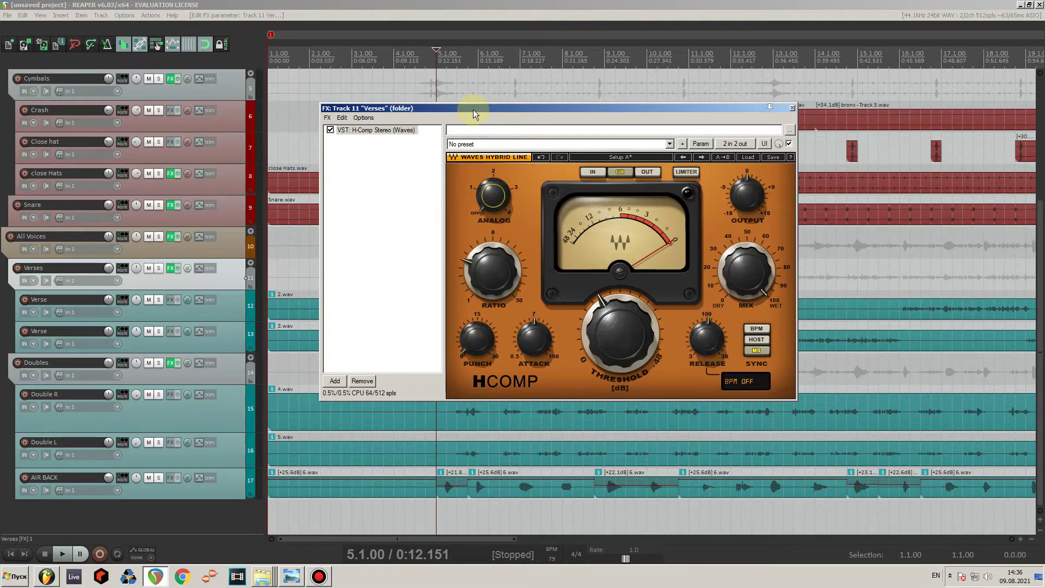
pyautogui.moveTo(471, 107); pyautogui.dragTo(490, 114)
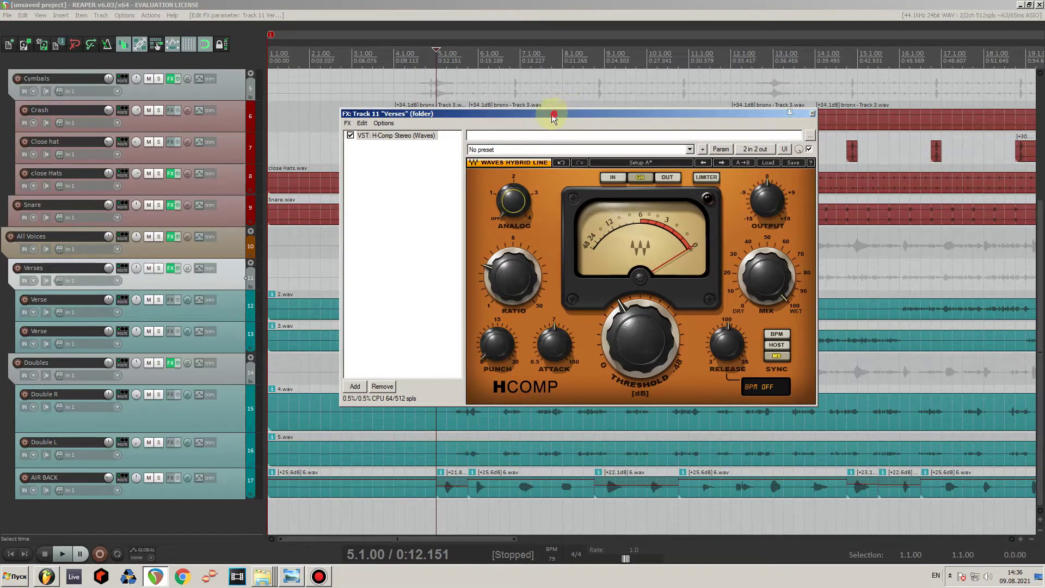
pyautogui.moveTo(554, 117)
pyautogui.mouseDown()
pyautogui.moveTo(463, 124)
pyautogui.moveTo(442, 136)
pyautogui.moveTo(604, 114)
pyautogui.moveTo(552, 128)
pyautogui.mouseUp()
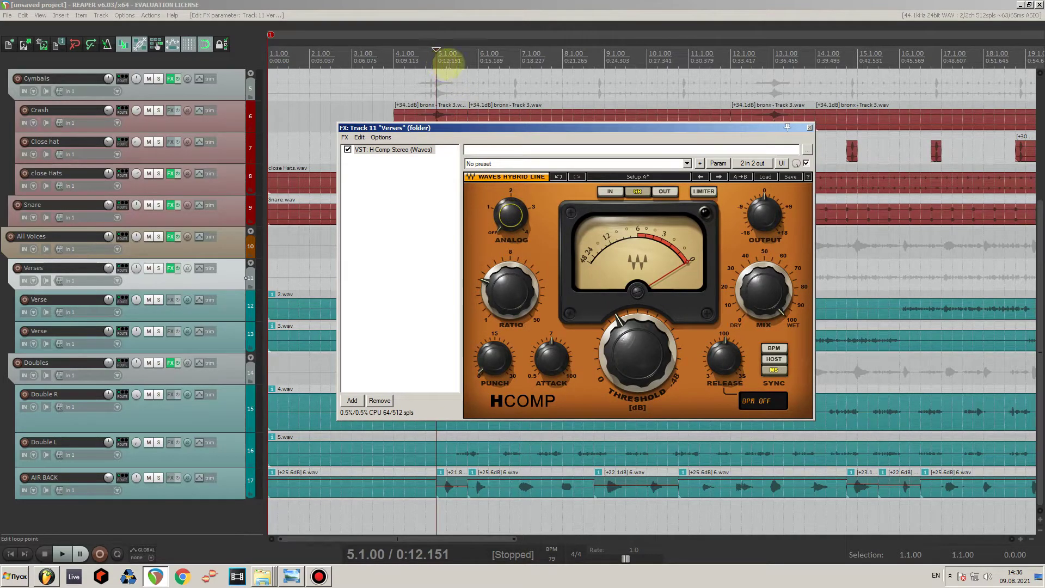
# Slightly lower the H-Comp ratio on Verses and try out different threshold positions.
pyautogui.moveTo(520, 286); pyautogui.dragTo(521, 326)
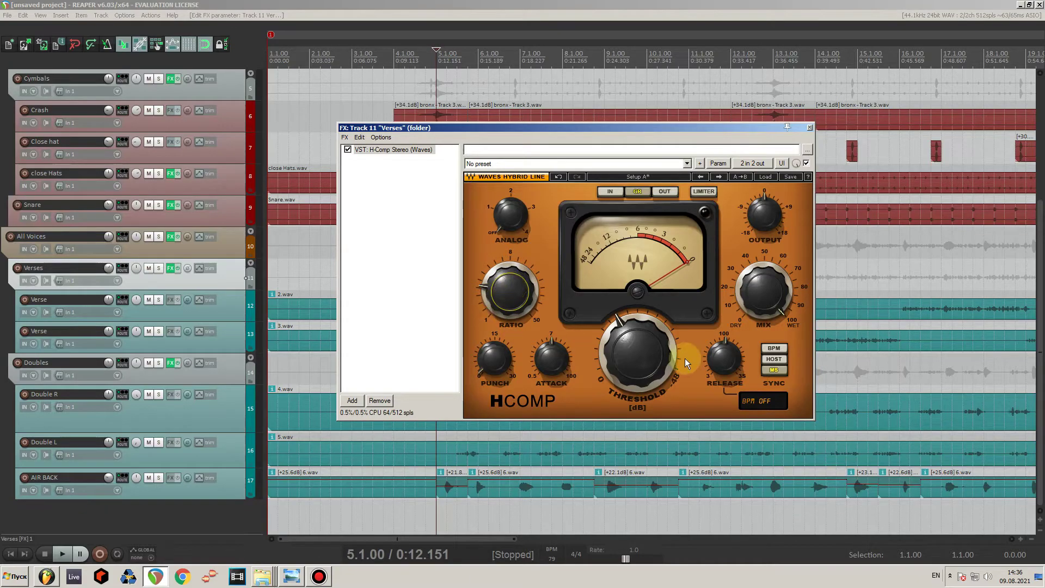
pyautogui.moveTo(685, 361); pyautogui.dragTo(685, 392)
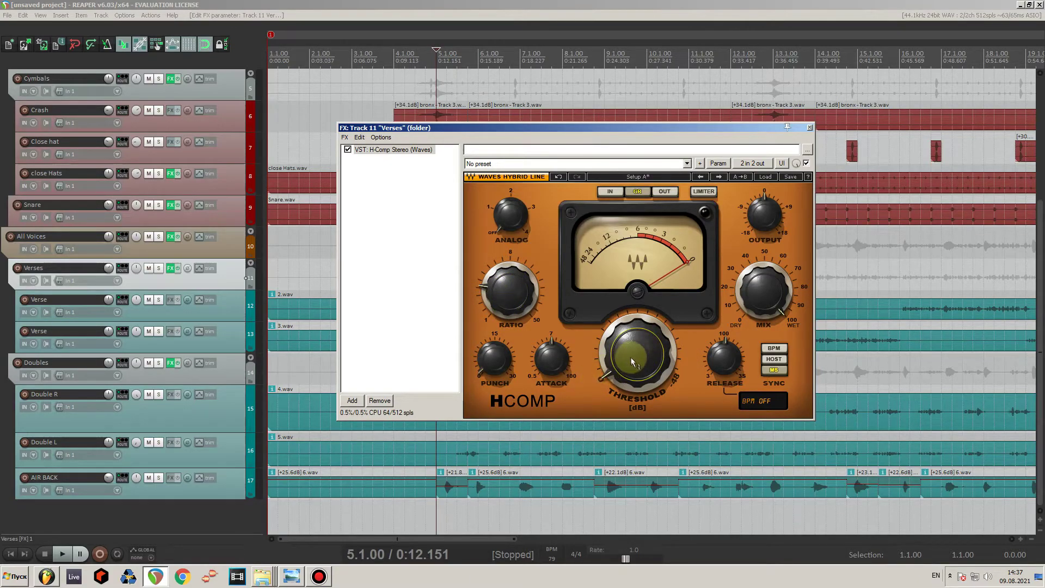
pyautogui.moveTo(631, 357); pyautogui.dragTo(632, 335)
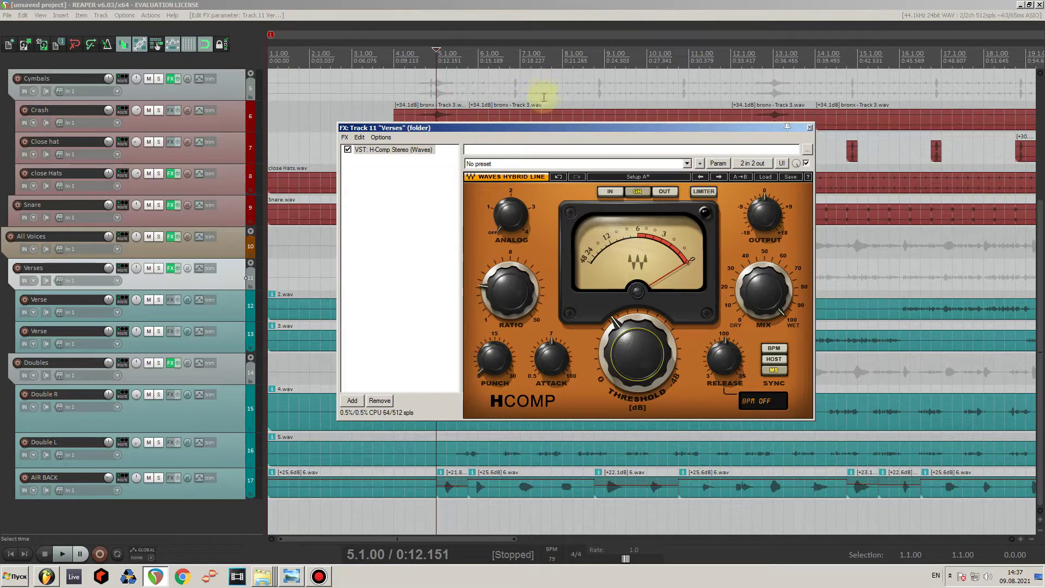
# Lower the H-Comp threshold on Verses during playback and adjust its punch, attack and release to suit the vocal.
pyautogui.moveTo(536, 126); pyautogui.dragTo(599, 122)
pyautogui.press('space')
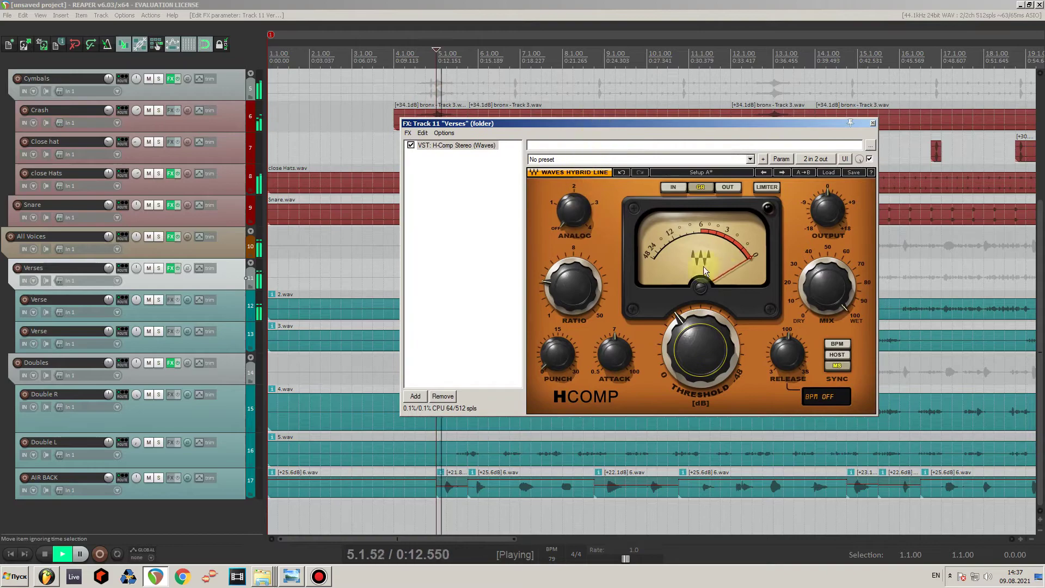
pyautogui.moveTo(700, 351); pyautogui.dragTo(700, 340)
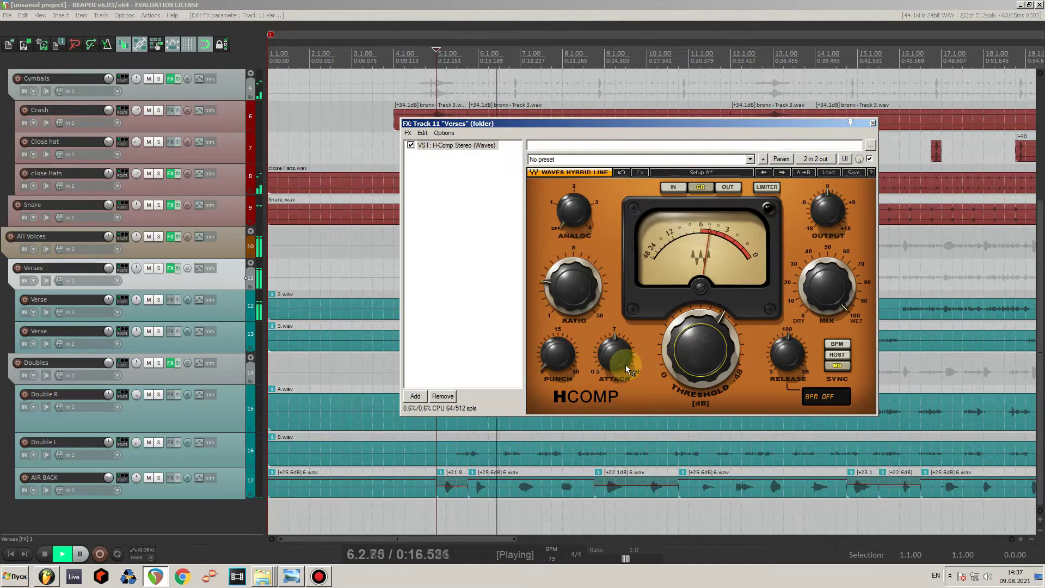
pyautogui.moveTo(561, 359); pyautogui.dragTo(609, 375)
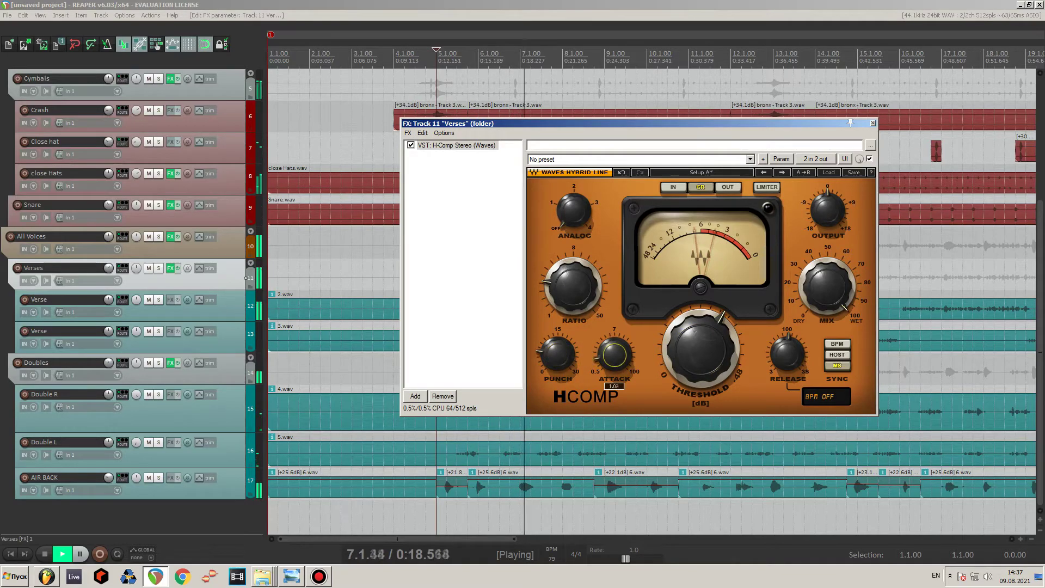
pyautogui.moveTo(779, 357); pyautogui.dragTo(779, 397)
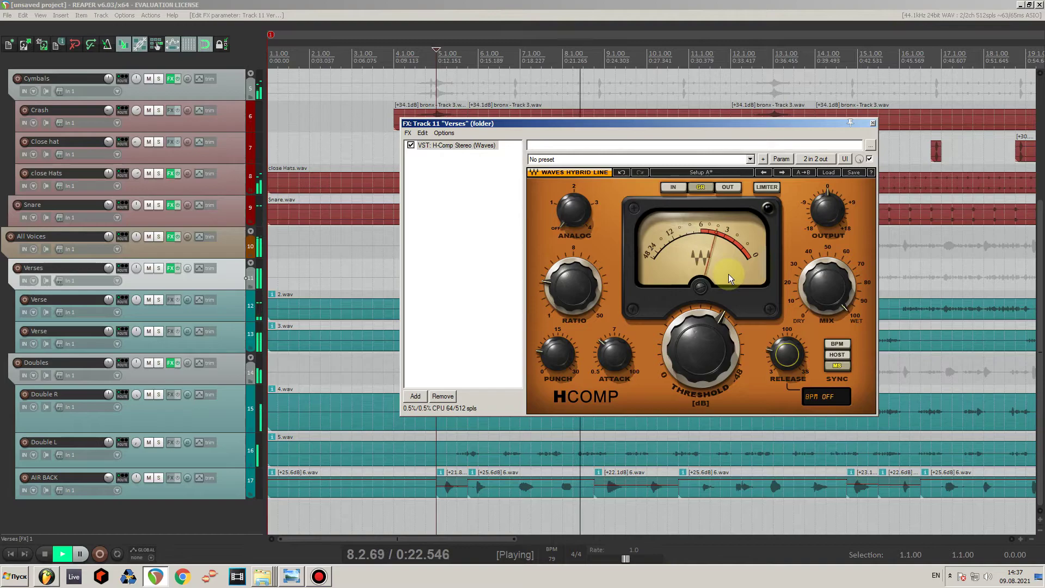
pyautogui.click(826, 285)
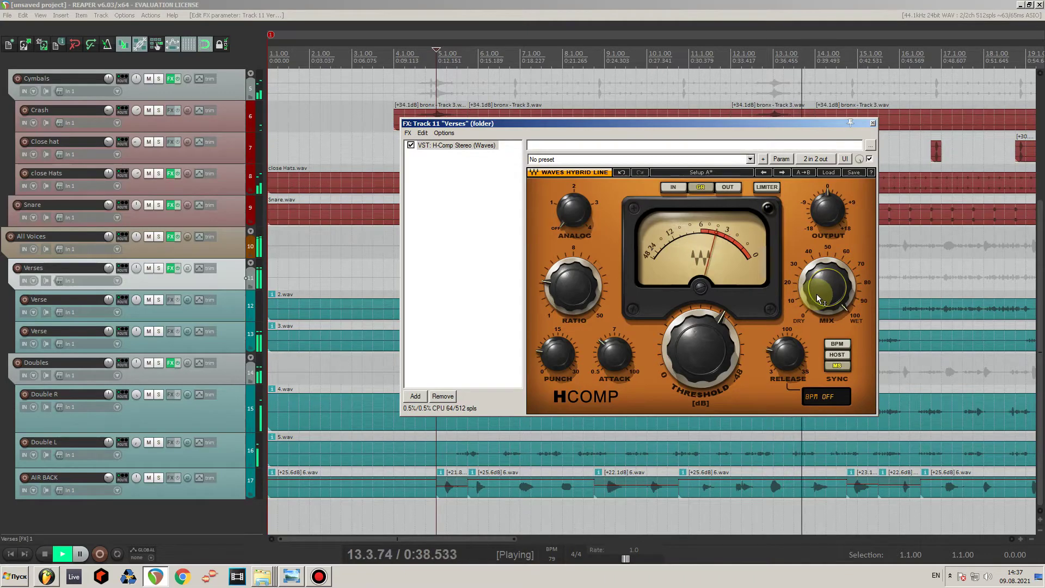
pyautogui.press('space')
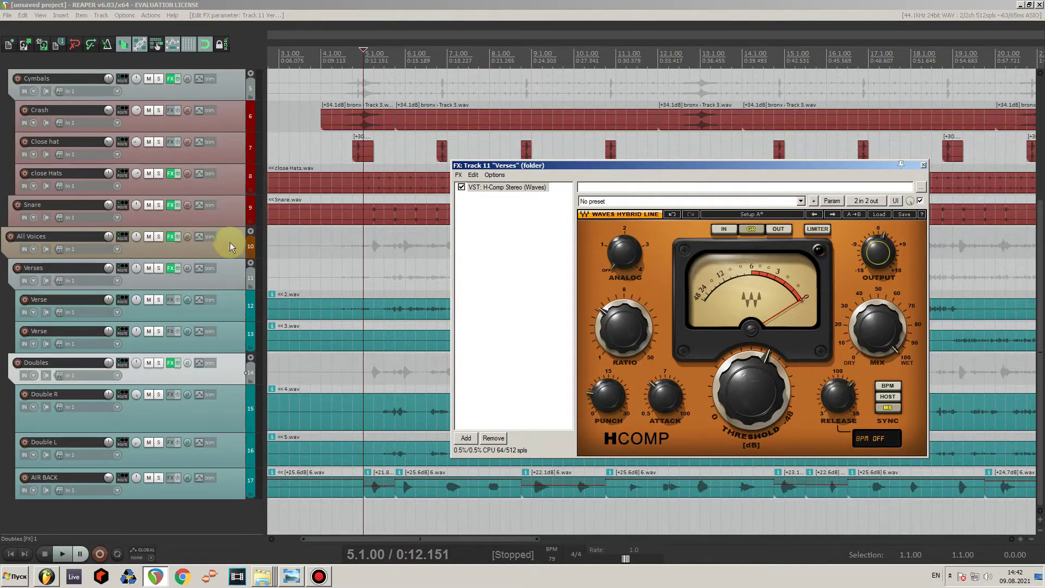
# Add the FabFilter Pro-DS de-esser to the All Voices folder track and move its effect window away from the track controls.
pyautogui.click(234, 243)
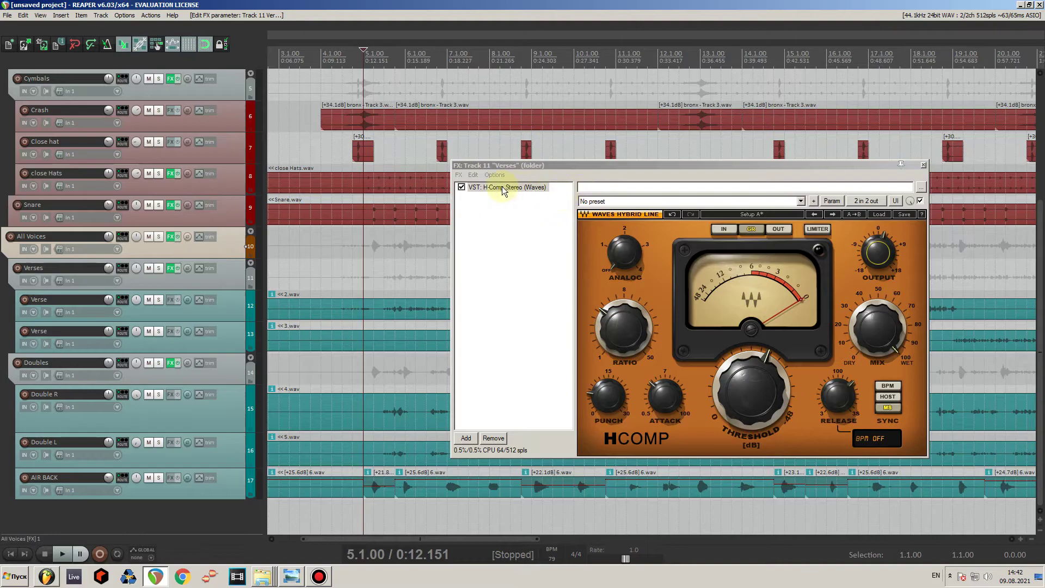
pyautogui.click(173, 237)
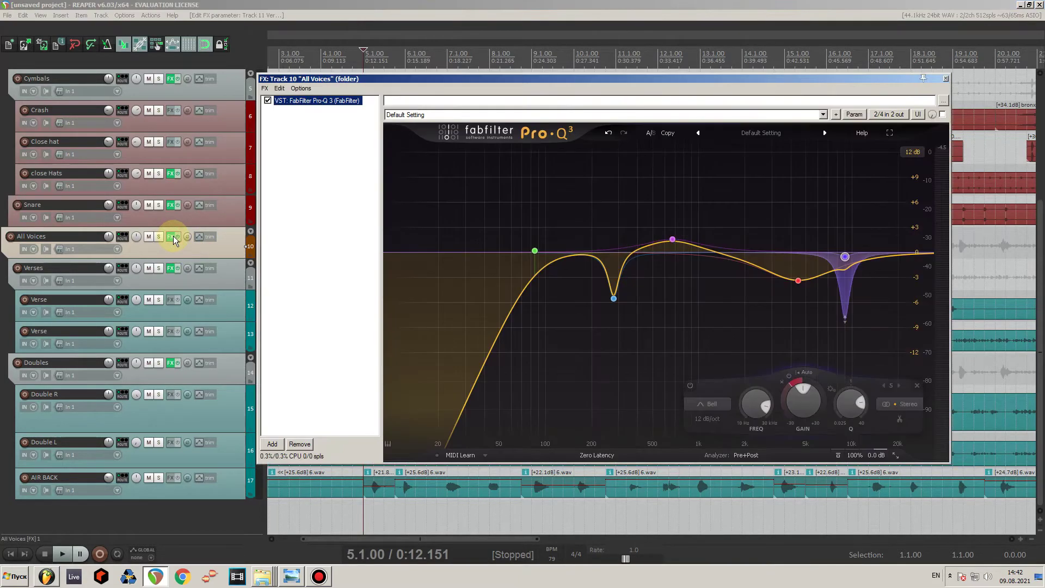
pyautogui.click(272, 445)
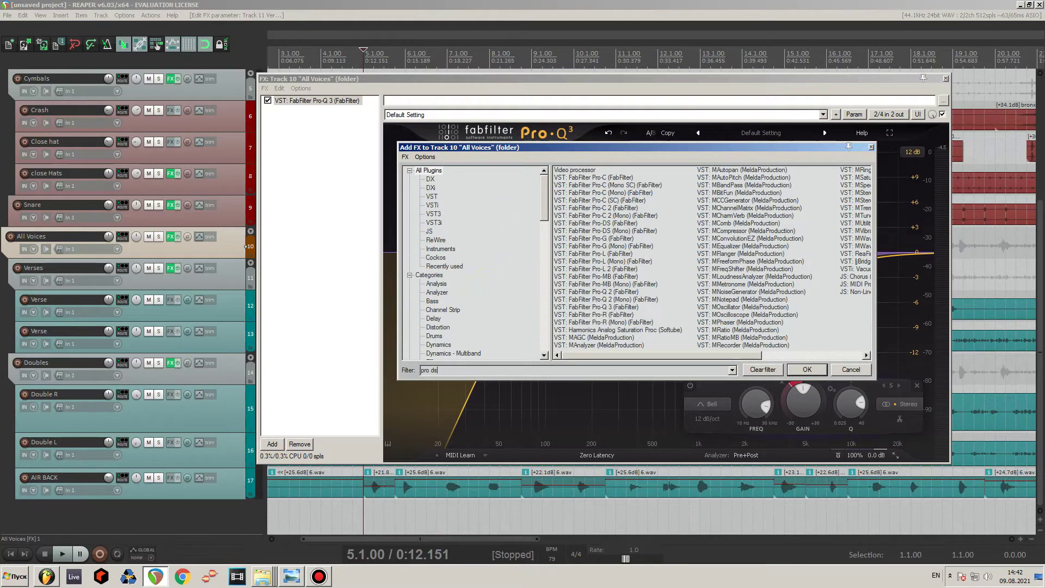
pyautogui.write('ds')
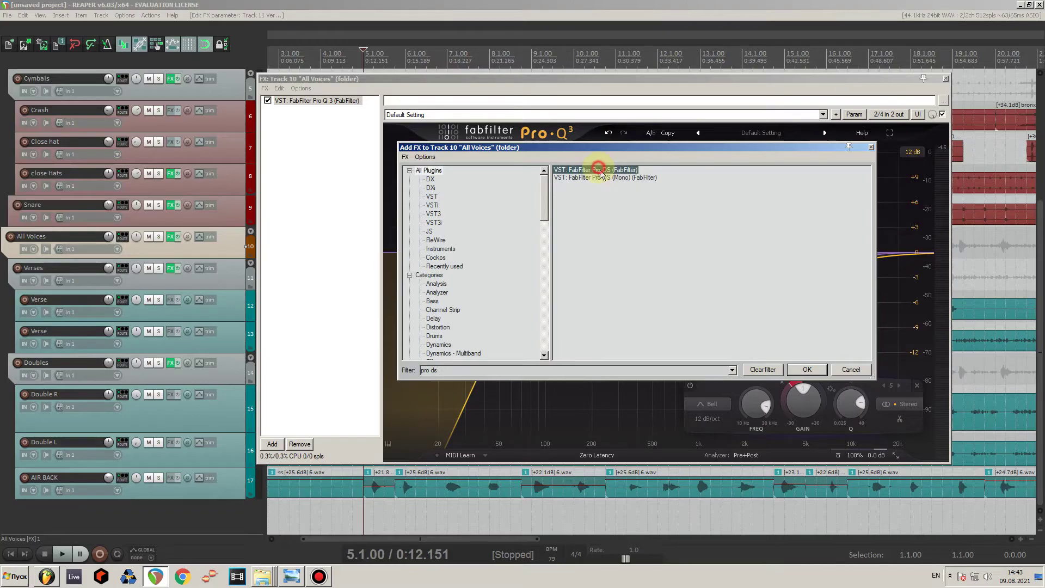
pyautogui.click(808, 370)
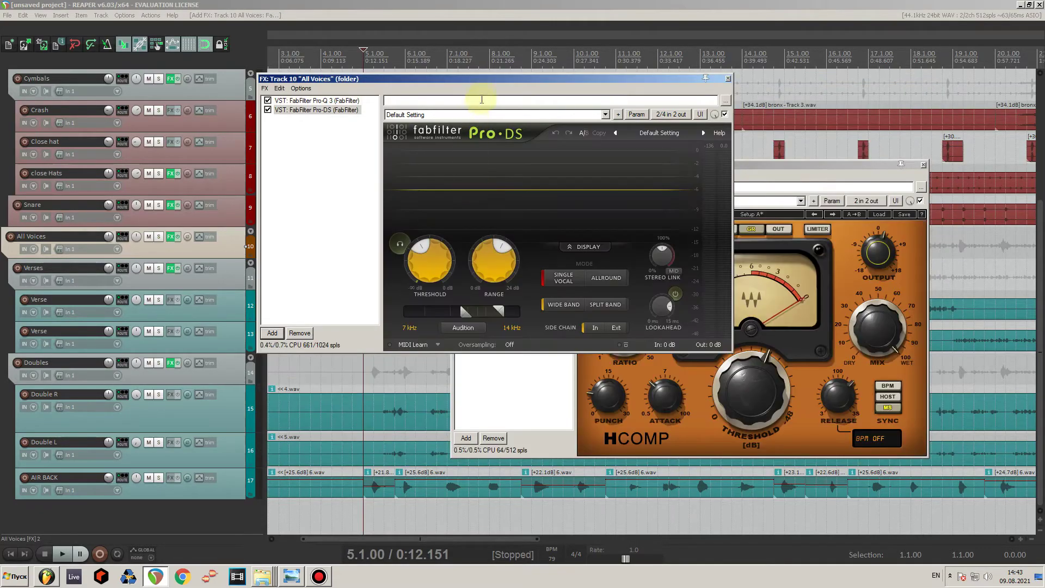
pyautogui.moveTo(471, 79); pyautogui.dragTo(559, 124)
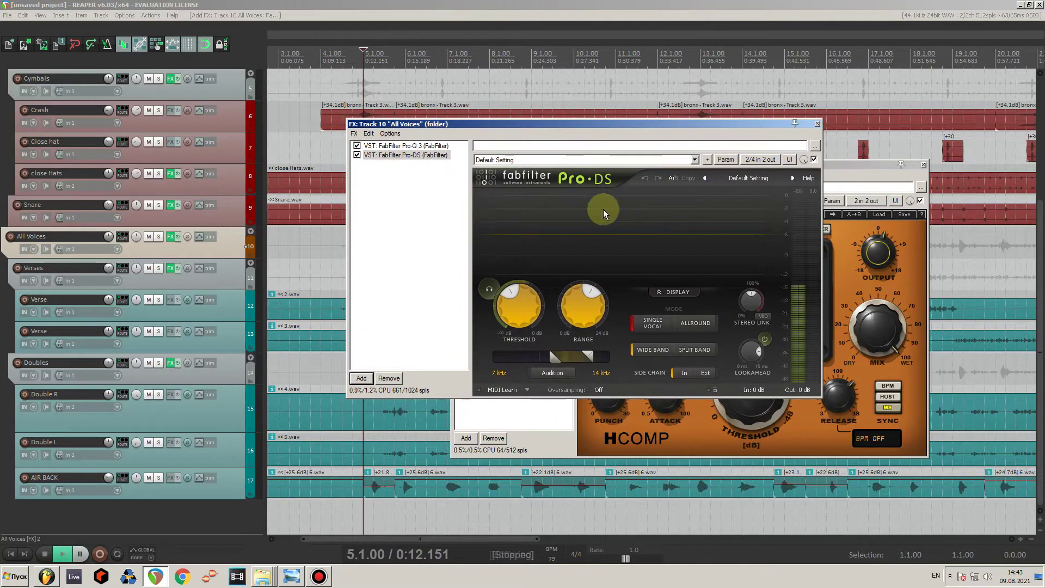
# Raise the Pro-DS range on All Voices to about 7.57 dB and lower its threshold while listening to the vocals.
pyautogui.press('space')
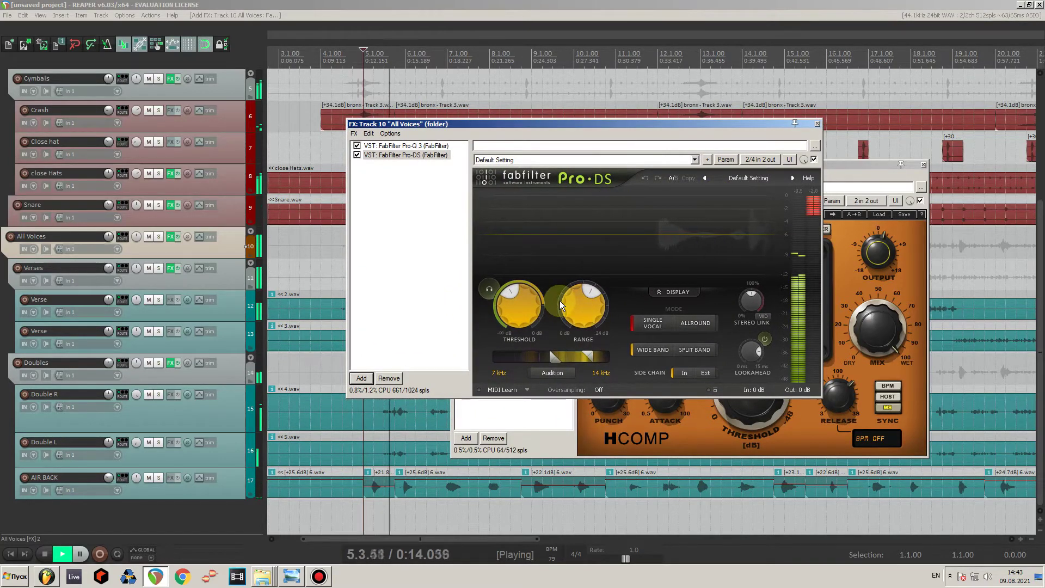
pyautogui.moveTo(579, 306)
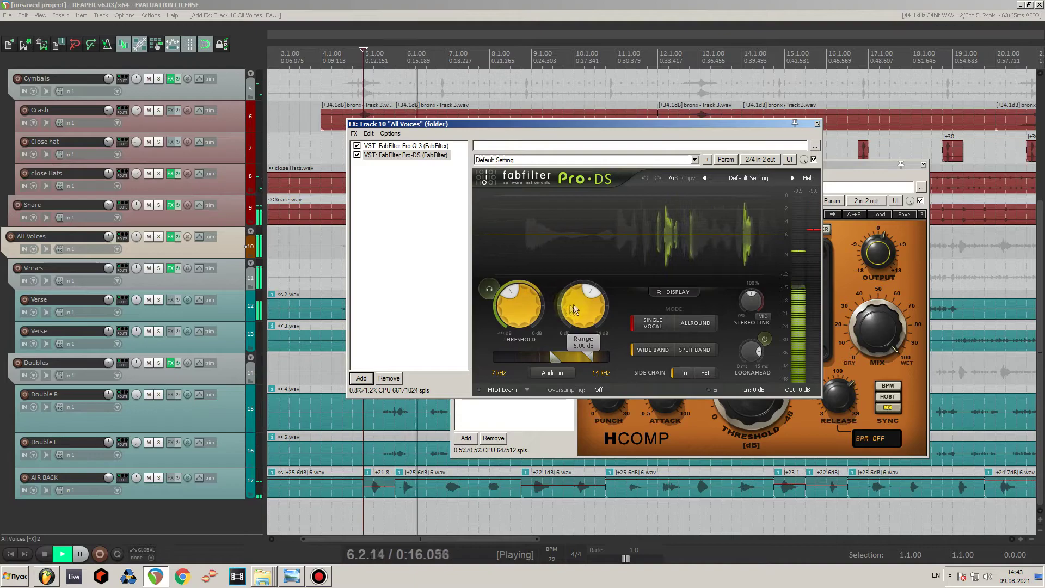
pyautogui.moveTo(589, 296)
pyautogui.mouseDown()
pyautogui.moveTo(592, 316)
pyautogui.moveTo(595, 293)
pyautogui.mouseUp()
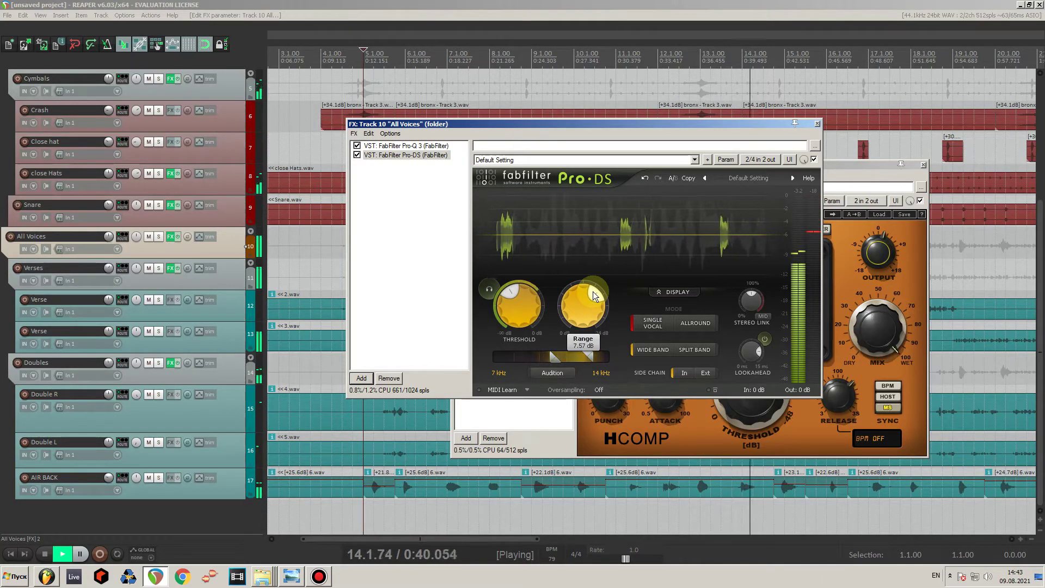
pyautogui.moveTo(523, 297)
pyautogui.mouseDown()
pyautogui.moveTo(517, 314)
pyautogui.moveTo(515, 301)
pyautogui.moveTo(529, 310)
pyautogui.moveTo(527, 291)
pyautogui.mouseUp()
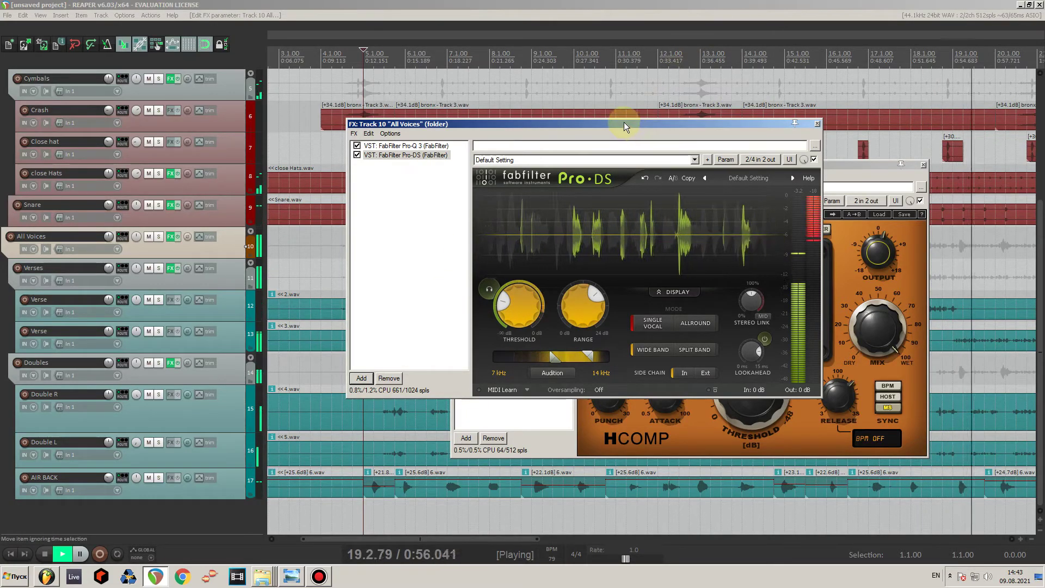
pyautogui.moveTo(623, 123)
pyautogui.mouseDown()
pyautogui.moveTo(648, 133)
pyautogui.moveTo(639, 116)
pyautogui.mouseUp()
pyautogui.press('space')
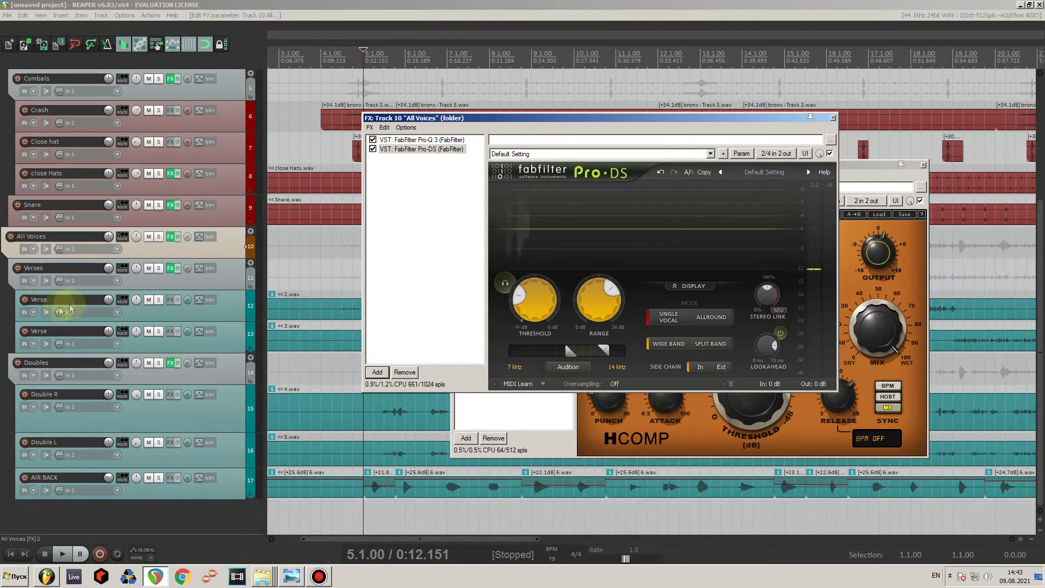
# Add the Eiosis E2Deesser after H-Comp on the Verses folder track and reposition the effect window so it is fully visible.
pyautogui.click(229, 278)
pyautogui.click(170, 269)
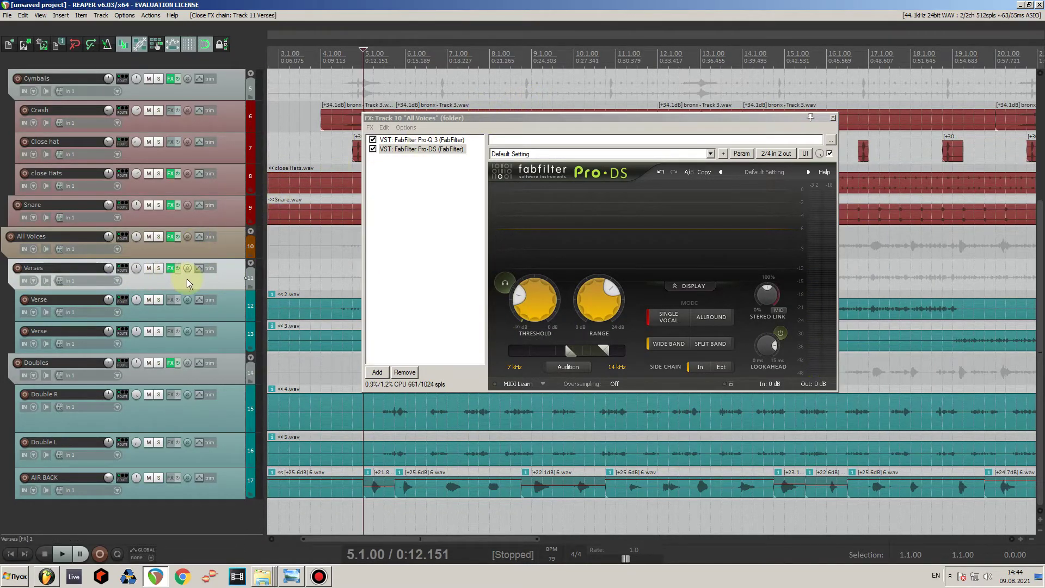
pyautogui.click(171, 269)
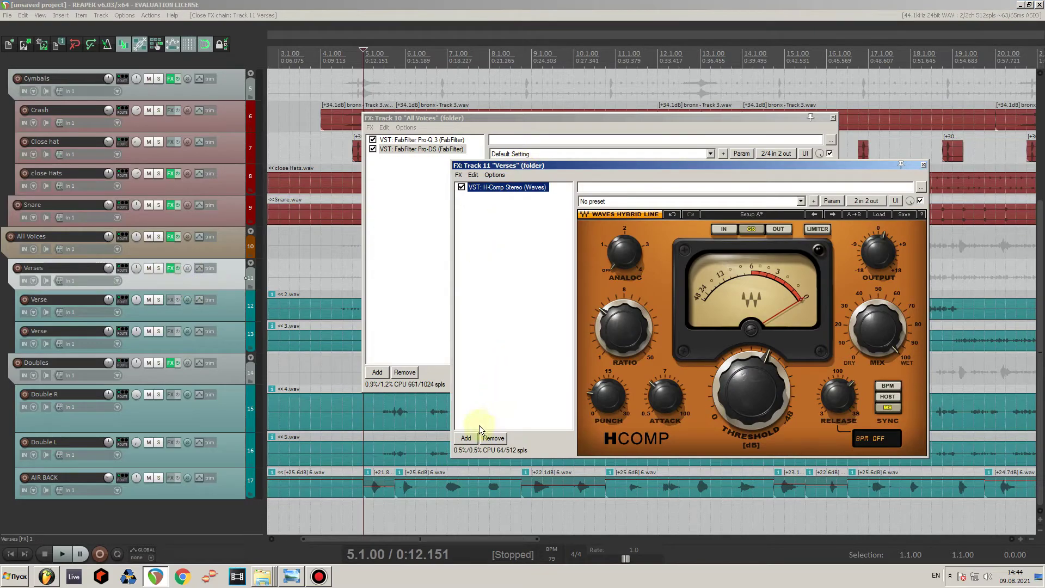
pyautogui.click(466, 438)
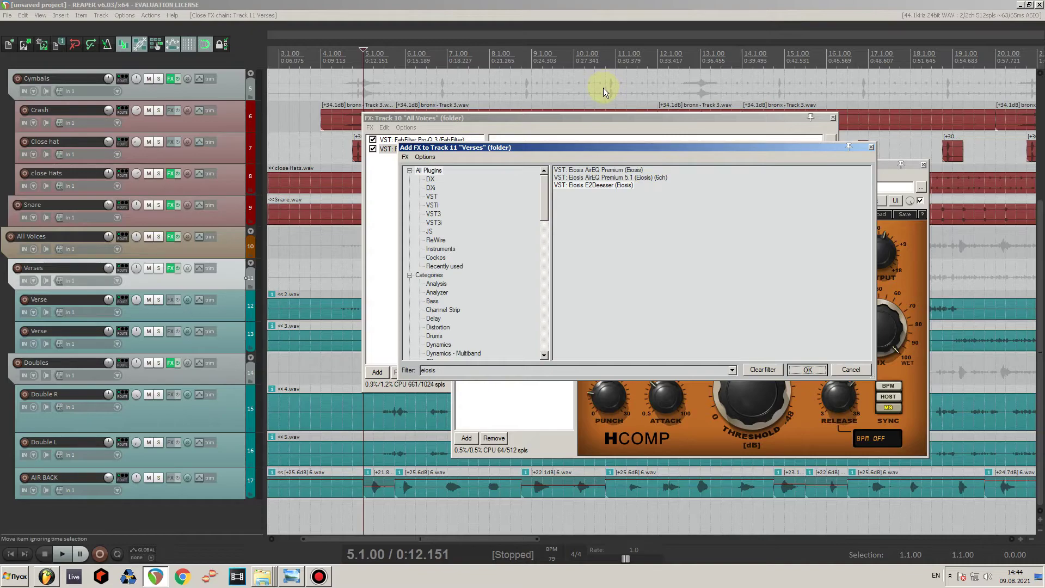
pyautogui.press('Return')
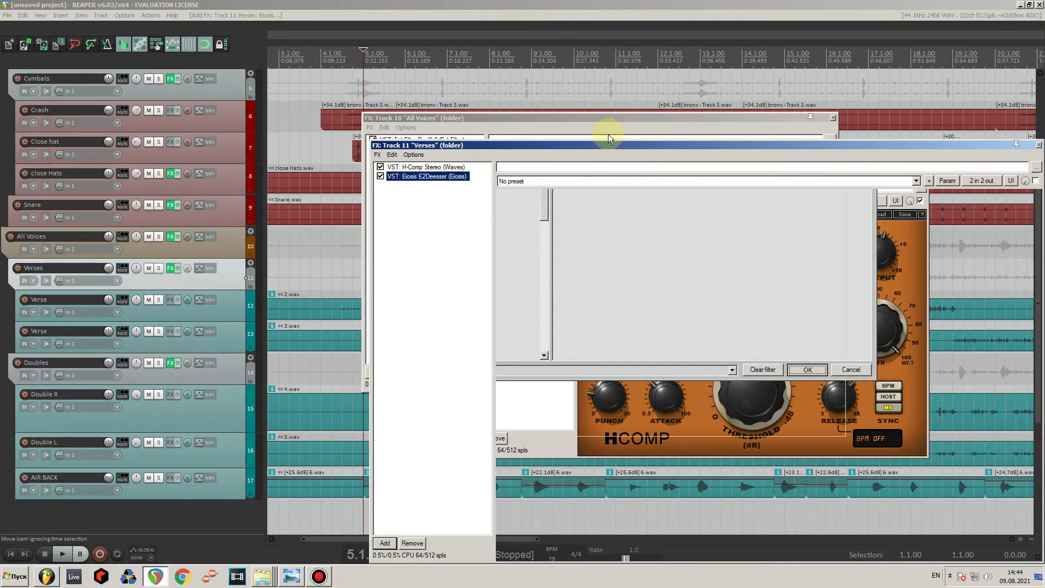
pyautogui.moveTo(620, 144); pyautogui.dragTo(527, 70)
# Reduce the E2Deesser's dry/wet mix on Verses and play the song to hear the de-essing.
pyautogui.scroll(-5, 592, 459)
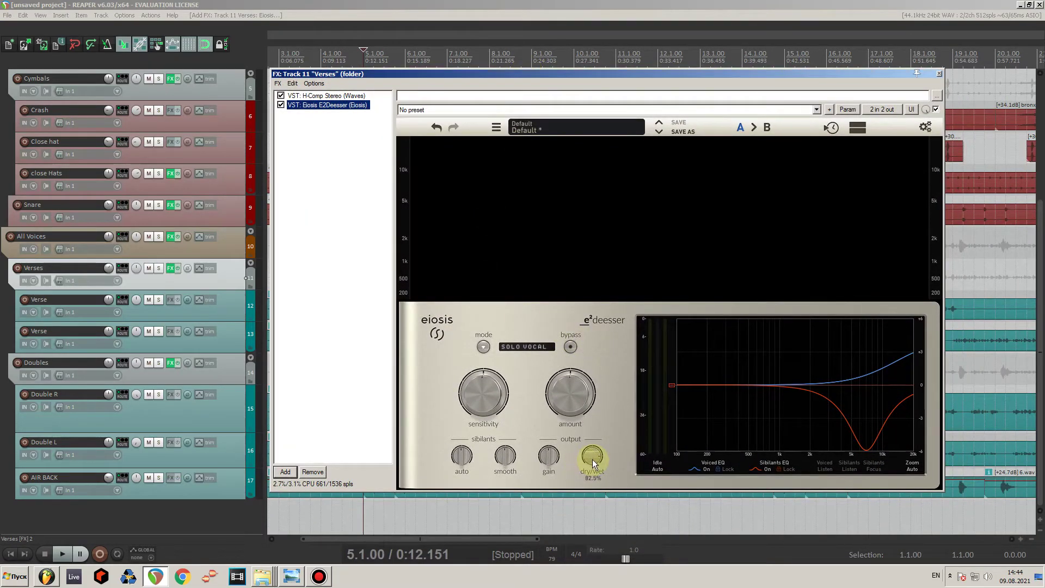
pyautogui.press('space')
pyautogui.scroll(-11, 590, 457)
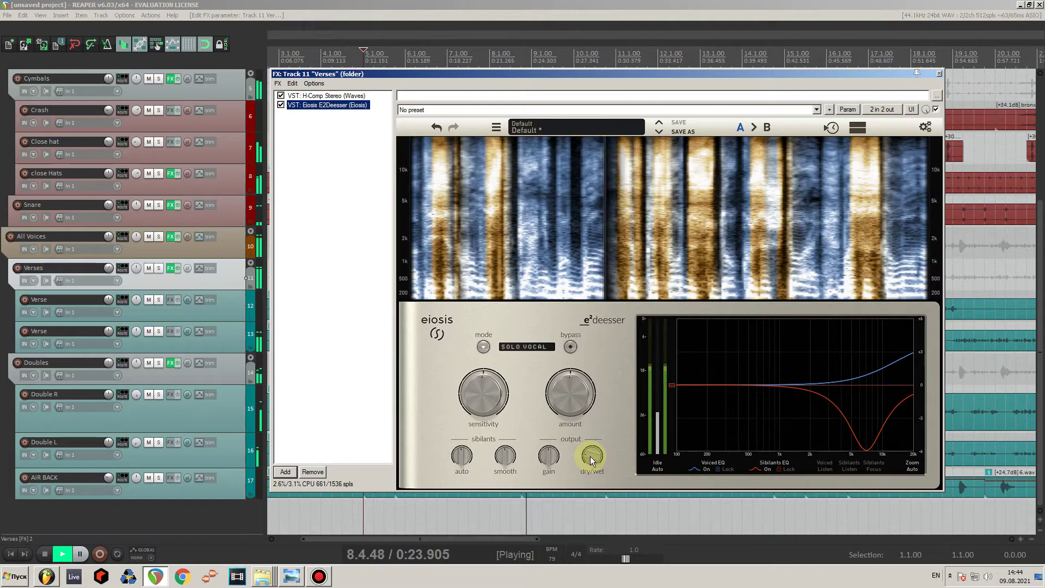
# Return to H-Comp on Verses and fine-tune its release and output level during playback.
pyautogui.click(327, 95)
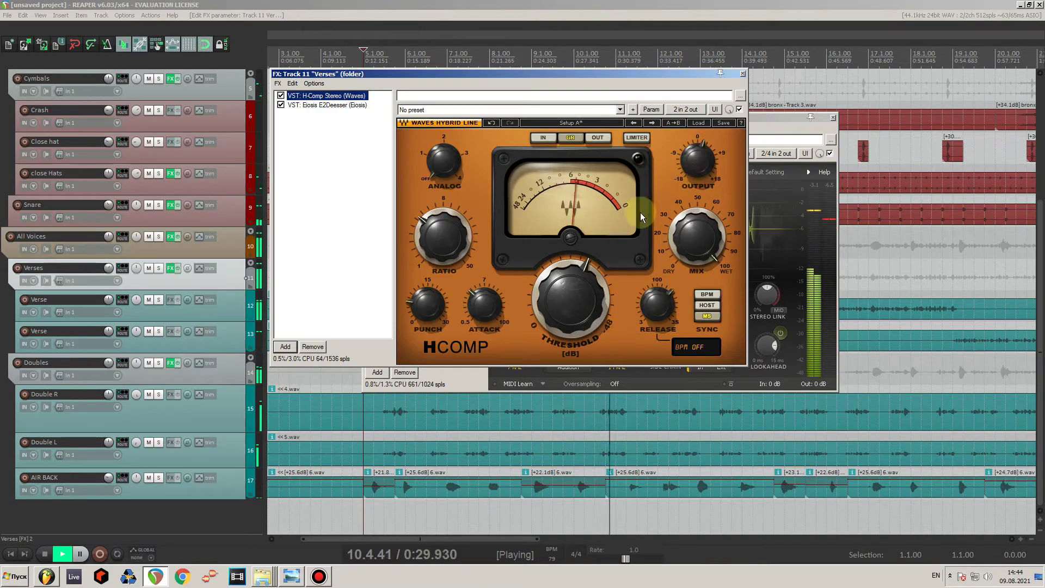
pyautogui.click(657, 304)
pyautogui.moveTo(656, 304); pyautogui.dragTo(656, 311)
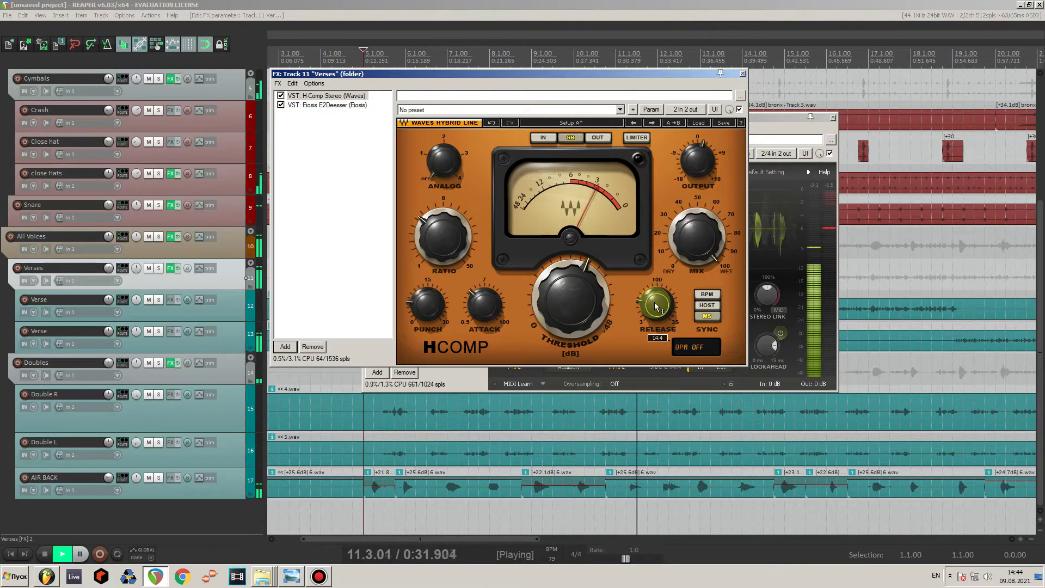
pyautogui.moveTo(699, 163); pyautogui.dragTo(698, 169)
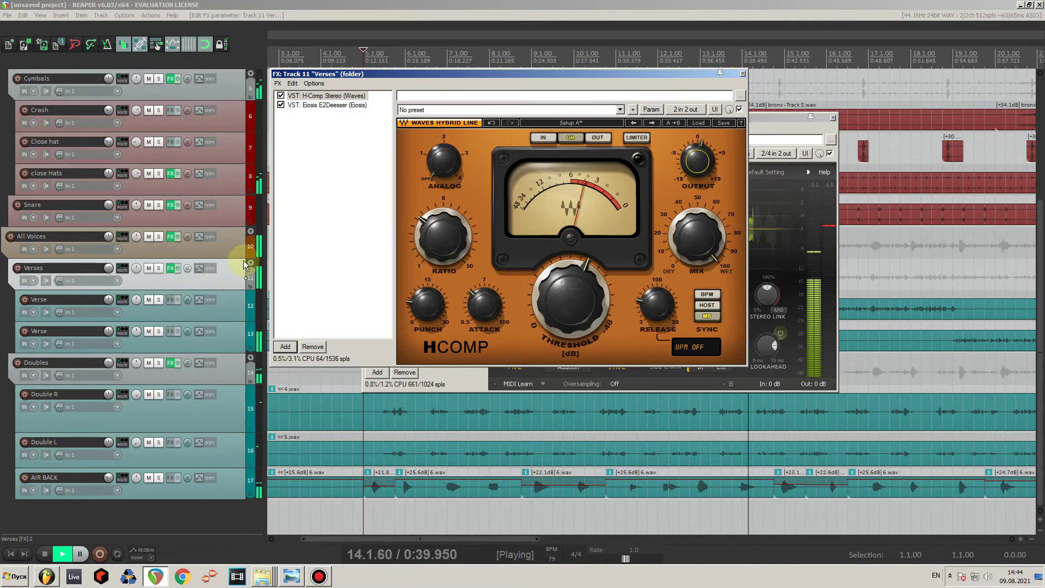
# Raise the Verses folder track volume to +0.91 dB while the song plays.
pyautogui.click(196, 255)
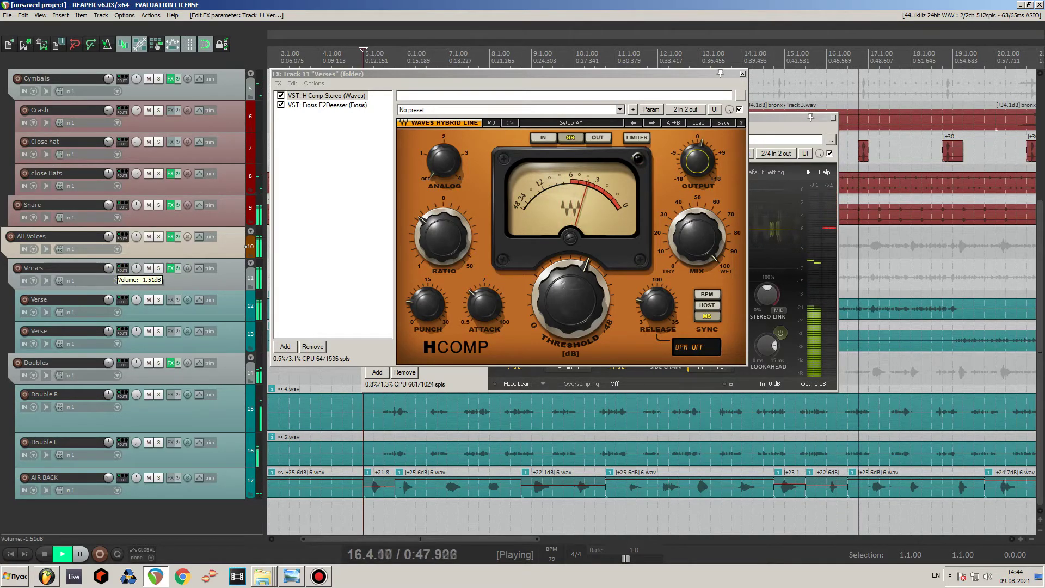
pyautogui.moveTo(109, 268); pyautogui.dragTo(109, 268)
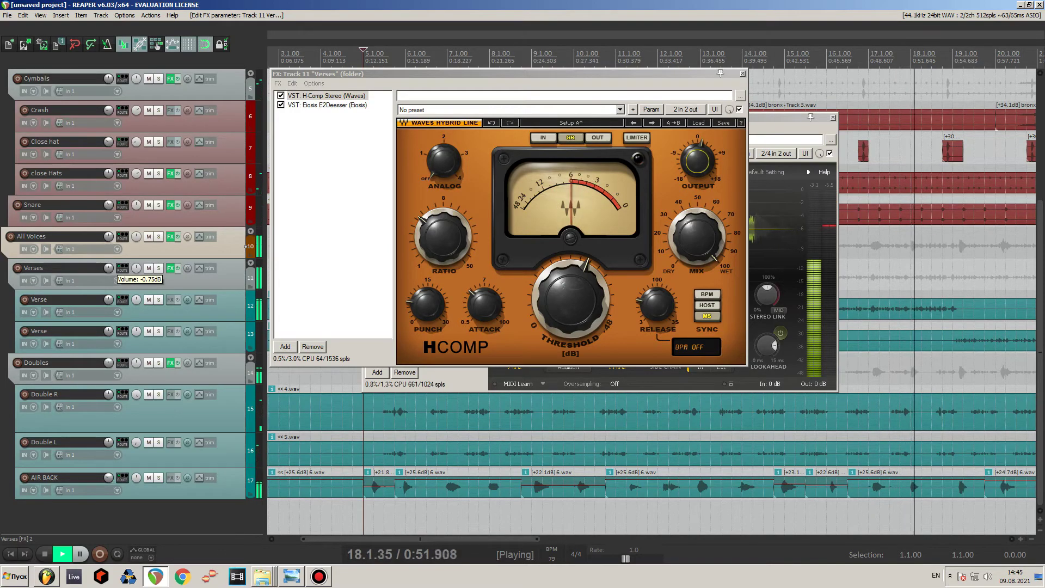
pyautogui.moveTo(109, 267); pyautogui.dragTo(109, 267)
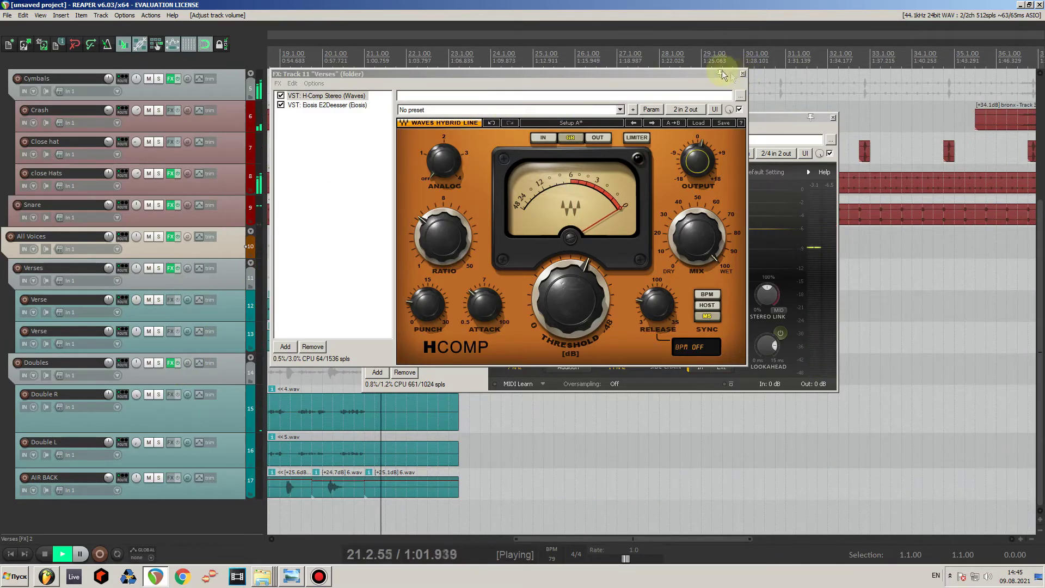
# Stop playback and close the Verses and All Voices effect windows.
pyautogui.moveTo(732, 68); pyautogui.dragTo(768, 131)
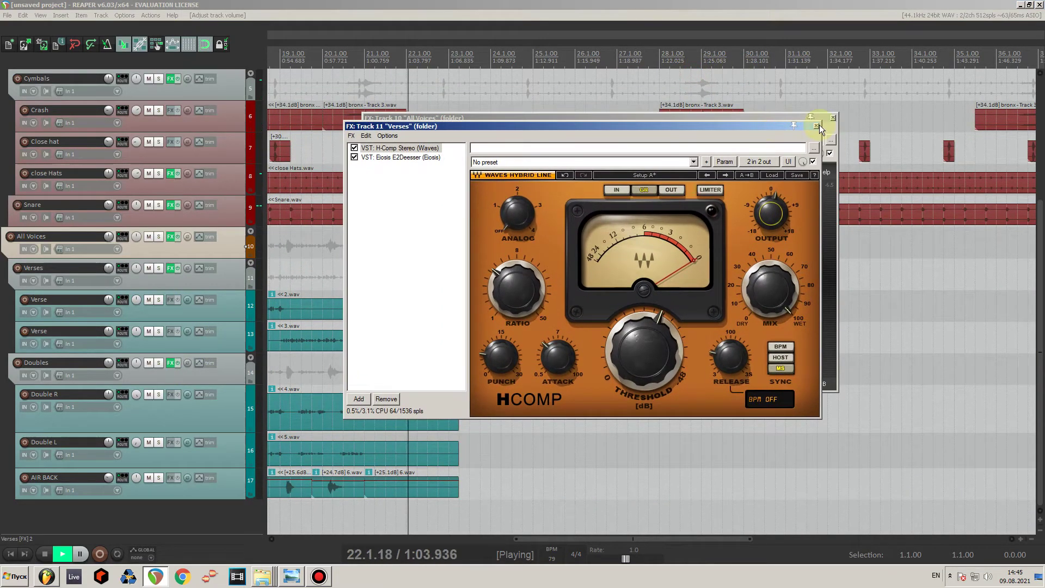
pyautogui.press('space')
pyautogui.click(818, 129)
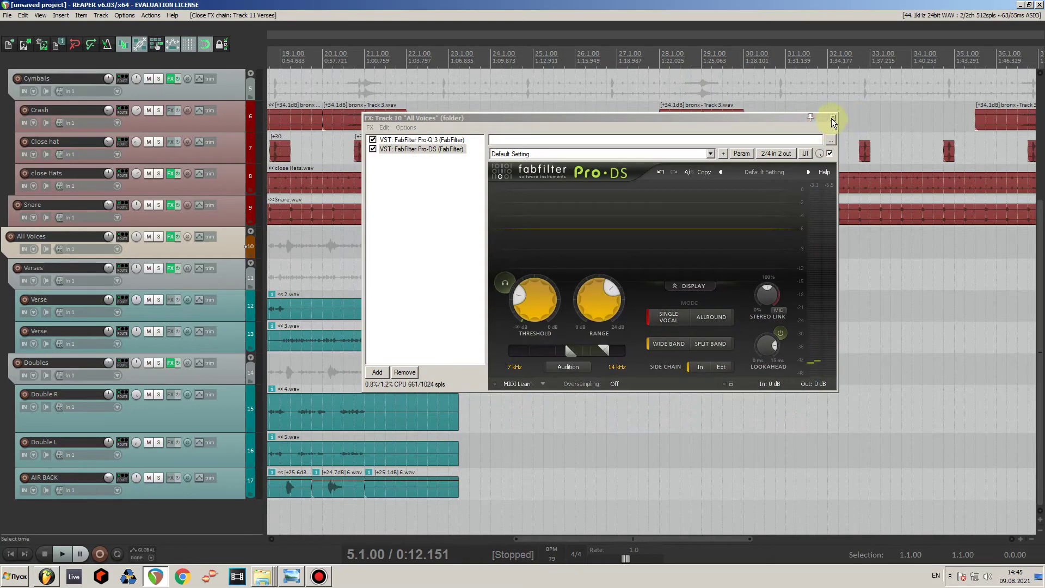
pyautogui.click(833, 119)
# Show the mixer and add the Waves API-2500 Stereo compressor to the master track.
pyautogui.scroll(5, 221, 194)
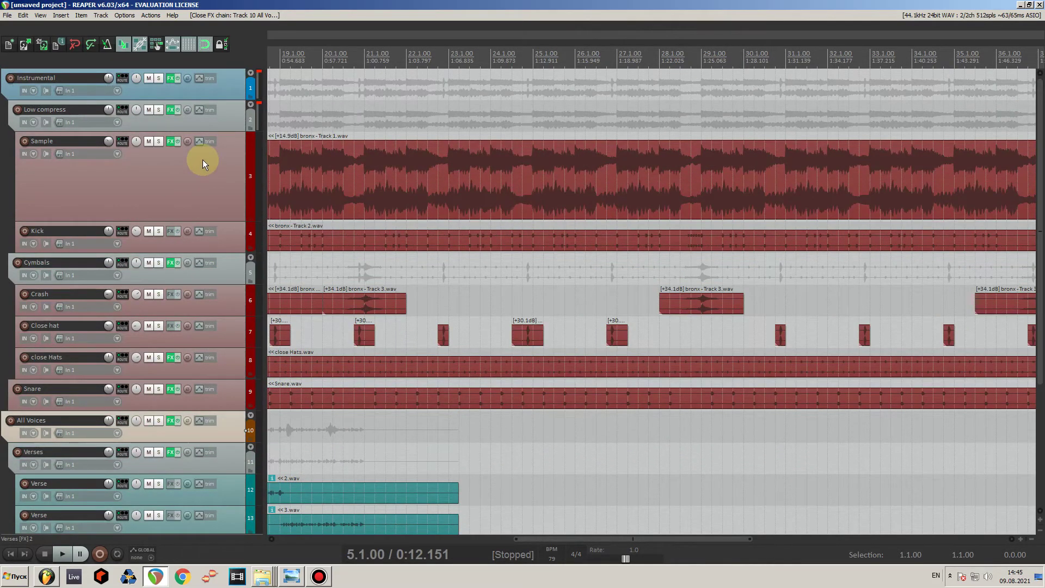
pyautogui.scroll(-3, 198, 163)
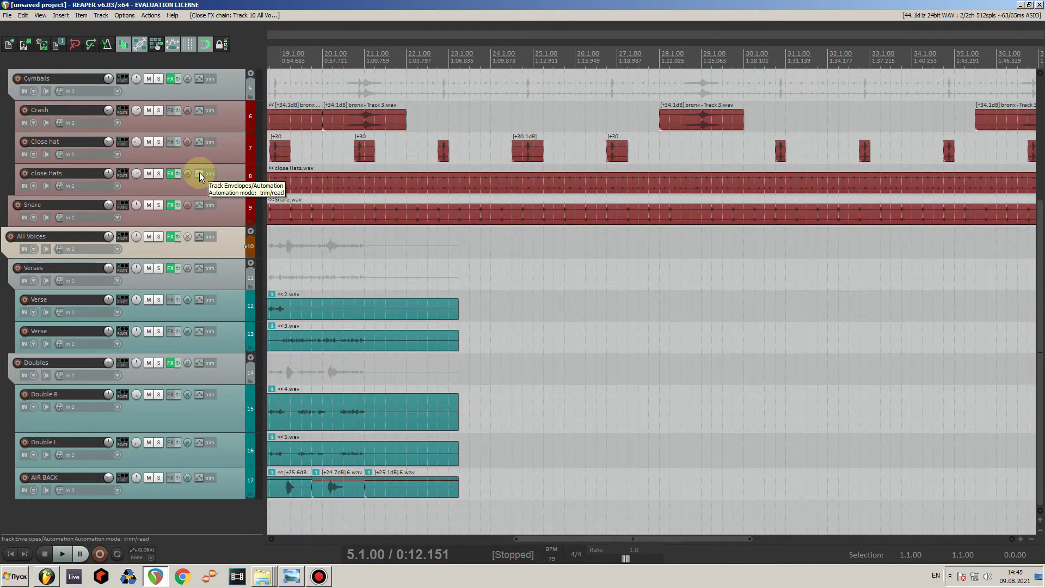
pyautogui.hotkey('ctrl', 'm')
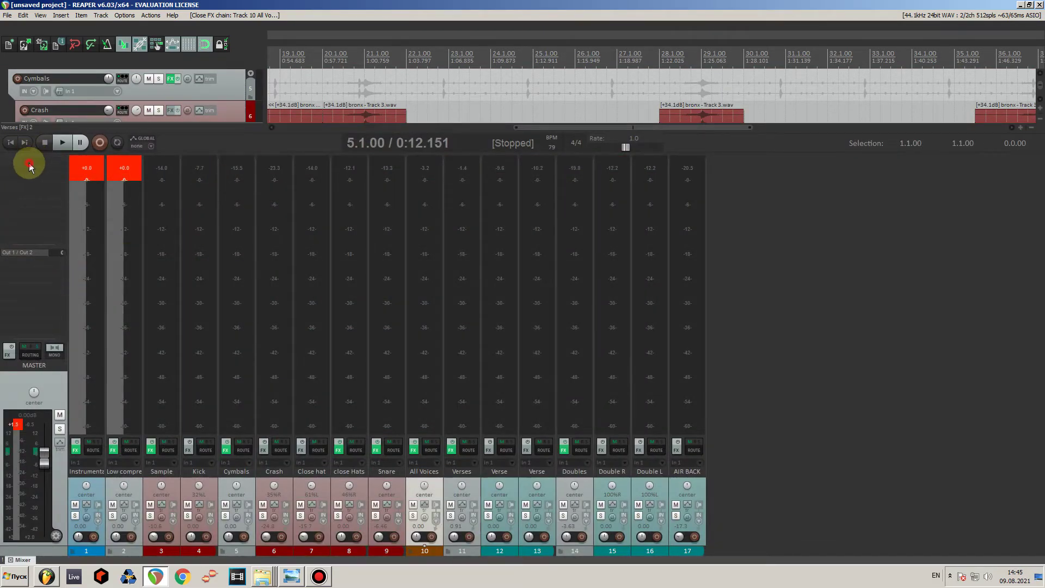
pyautogui.click(29, 163)
pyautogui.write('2500')
pyautogui.click(626, 193)
pyautogui.click(807, 370)
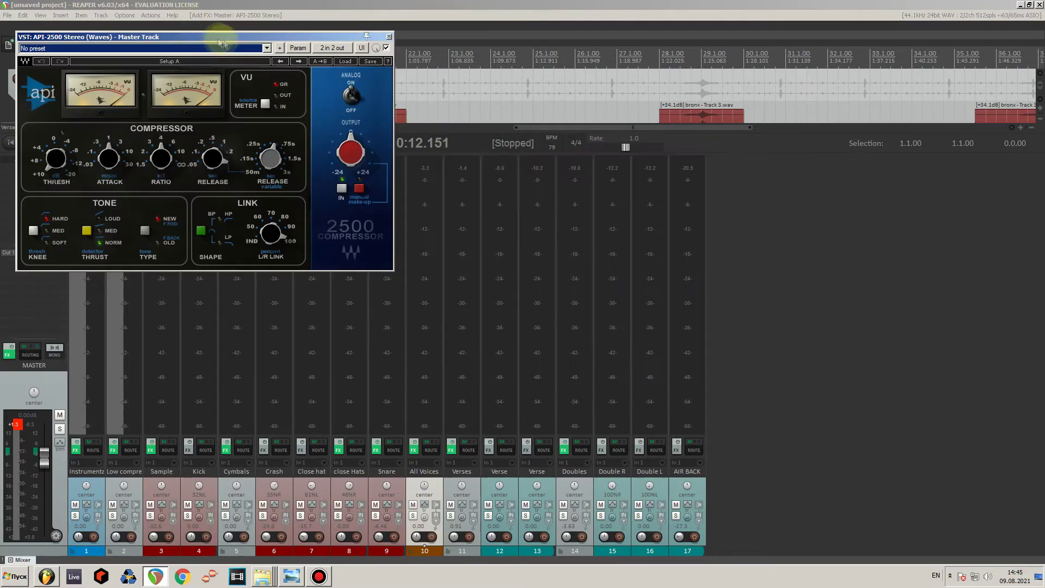
# Move the API-2500 window clear of the master channel and reset the clipped peak indicators in the mixer.
pyautogui.moveTo(219, 39); pyautogui.dragTo(601, 165)
pyautogui.click(111, 259)
pyautogui.click(18, 424)
# Adjust the API-2500's ratio and release on the master, and fine-tune its threshold and output level during playback.
pyautogui.click(638, 231)
pyautogui.moveTo(597, 277); pyautogui.dragTo(534, 297)
pyautogui.press('space')
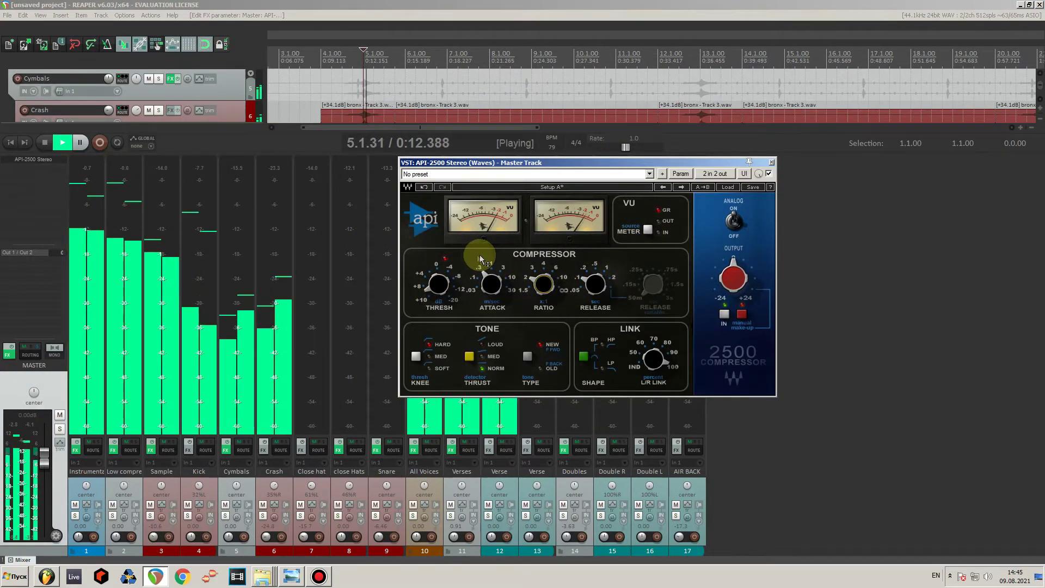
pyautogui.moveTo(441, 285); pyautogui.dragTo(439, 278)
pyautogui.moveTo(733, 277); pyautogui.dragTo(733, 271)
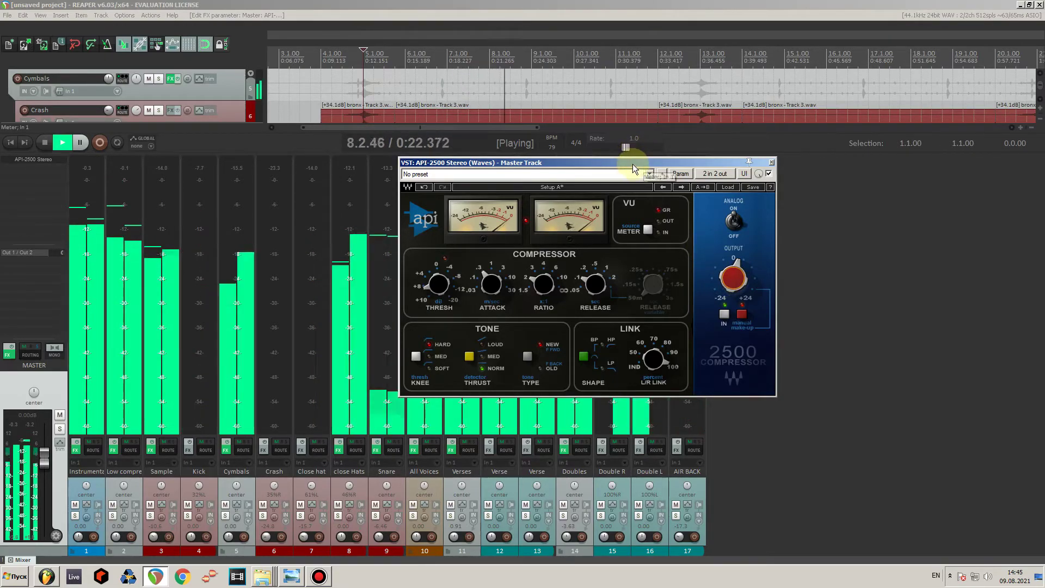
# Move the API-2500 window away from the channel strips and lower the Verses volume to about 0 dB during playback.
pyautogui.moveTo(633, 164); pyautogui.dragTo(874, 209)
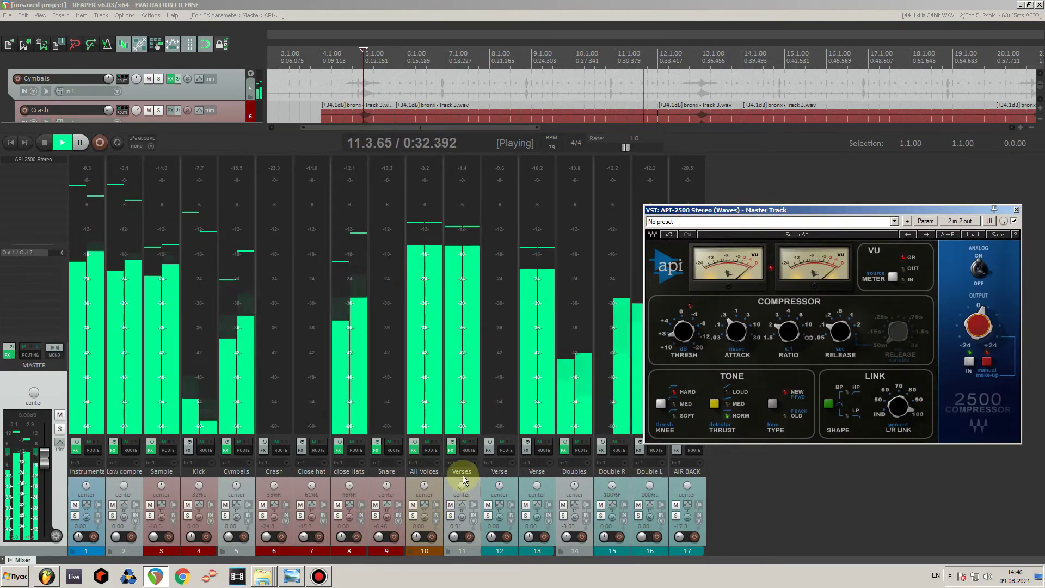
pyautogui.moveTo(455, 538)
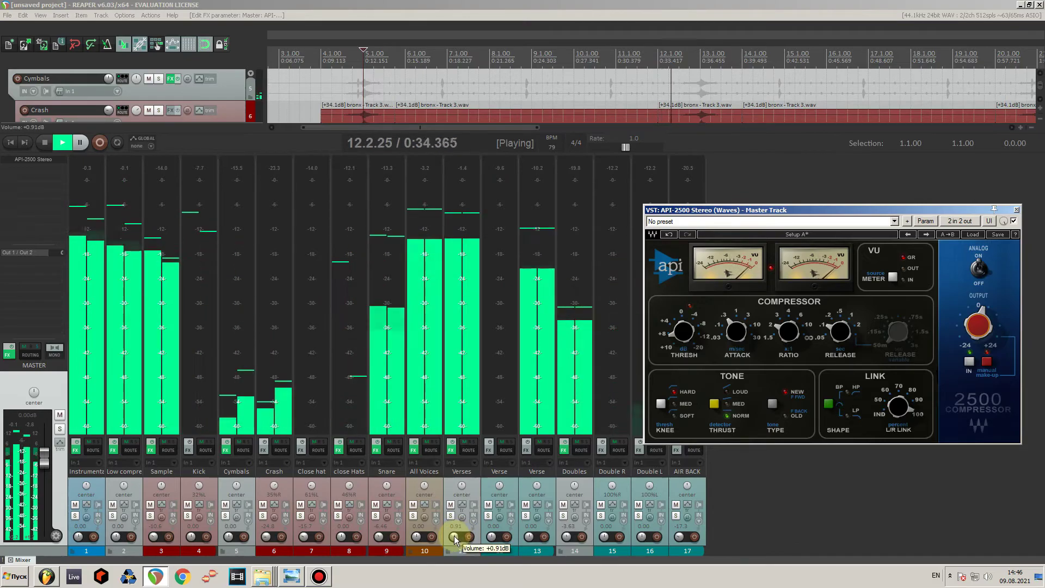
pyautogui.moveTo(454, 538); pyautogui.dragTo(455, 543)
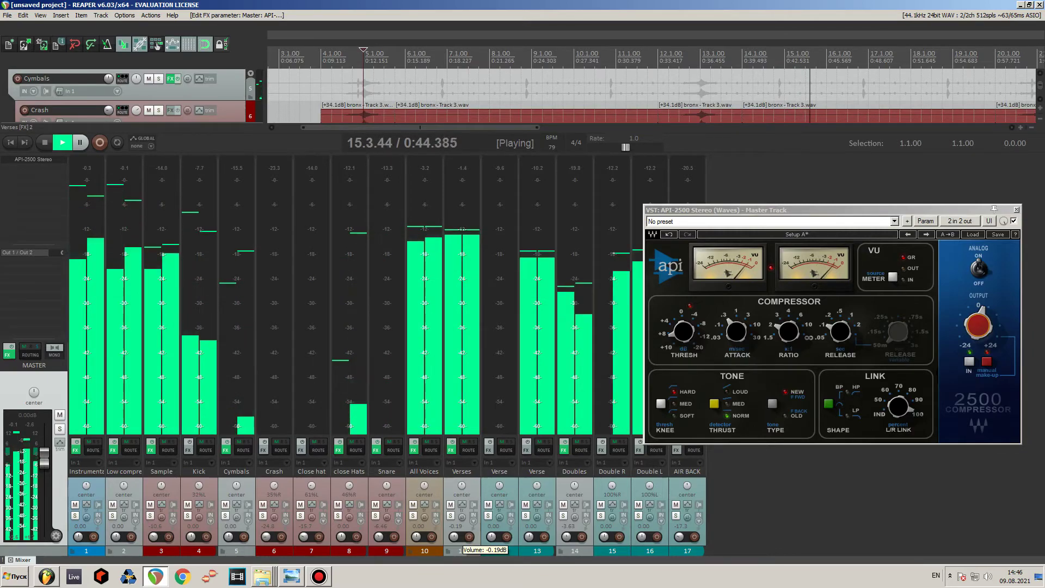
pyautogui.doubleClick(455, 537)
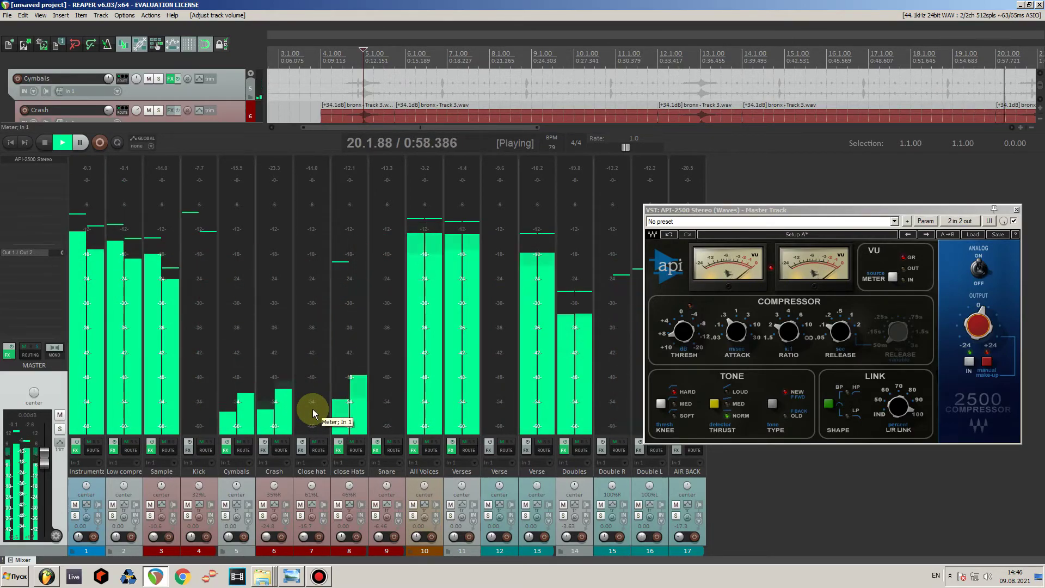
# Close the master track's API-2500 window, hide the mixer to return to the track view, and stop playback.
pyautogui.click(1018, 210)
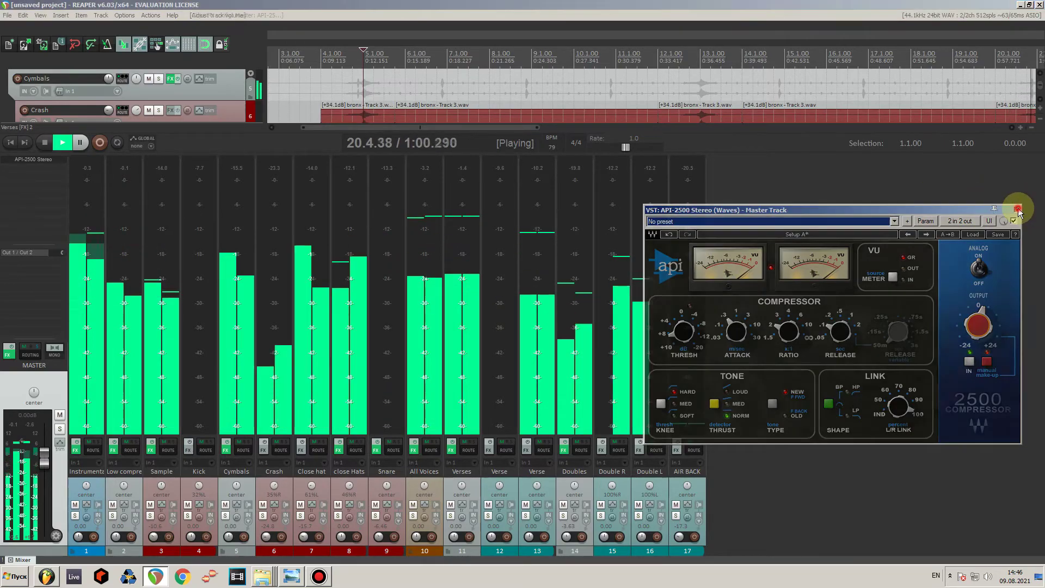
pyautogui.click(1019, 209)
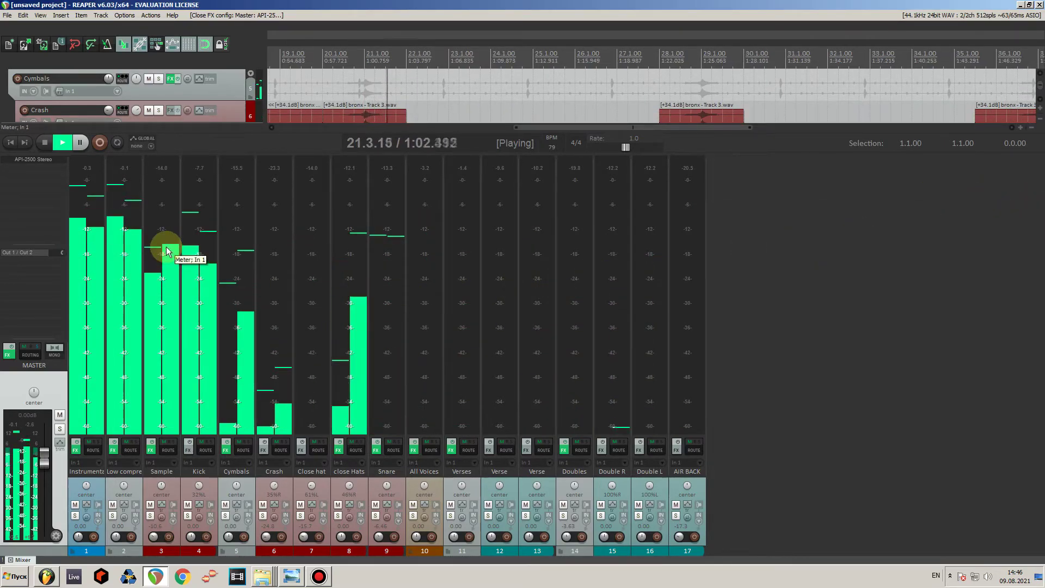
pyautogui.hotkey('ctrl', 'm')
pyautogui.press('space')
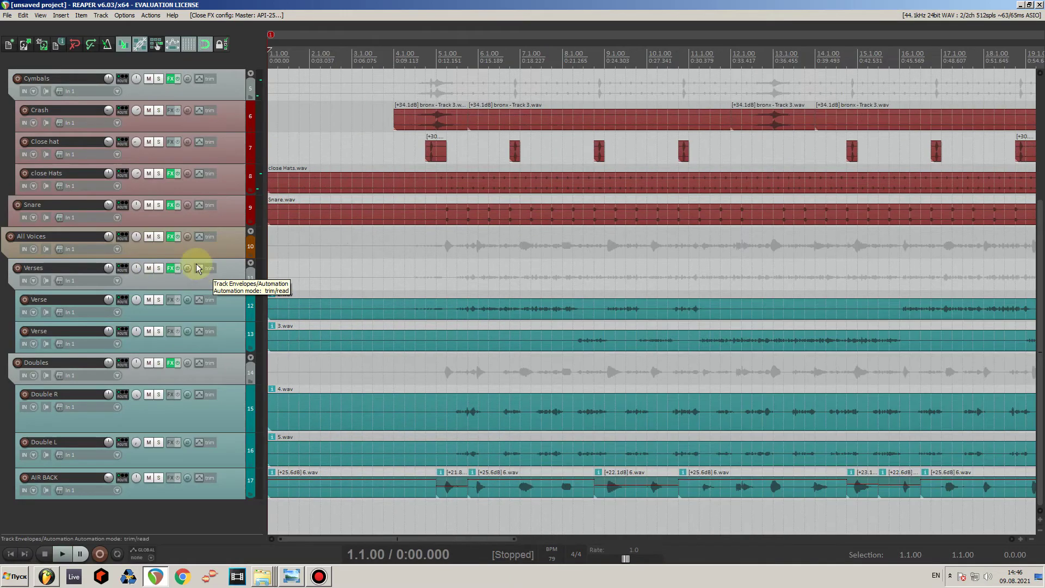
# Open the Doubles folder's effects, play it soloed from bar 5, and adjust the API-2500's threshold.
pyautogui.press('-')
pyautogui.click(203, 379)
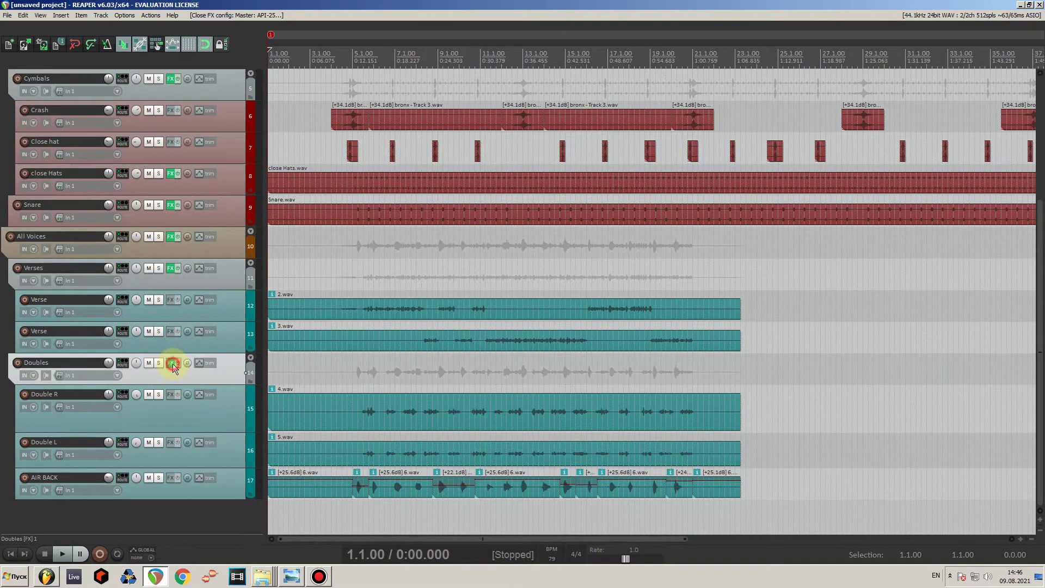
pyautogui.click(173, 364)
pyautogui.click(362, 344)
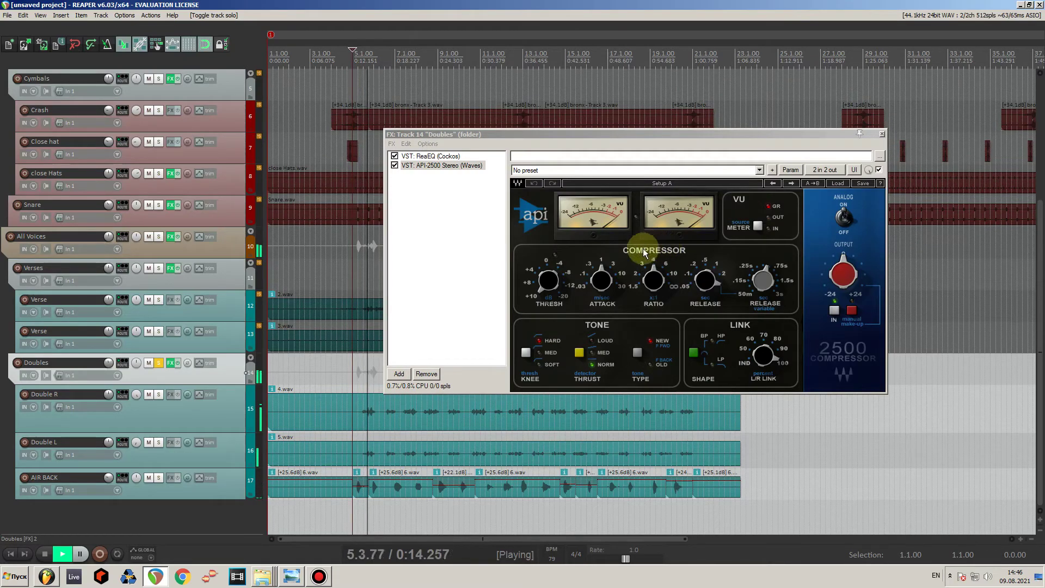
pyautogui.moveTo(551, 278); pyautogui.dragTo(551, 270)
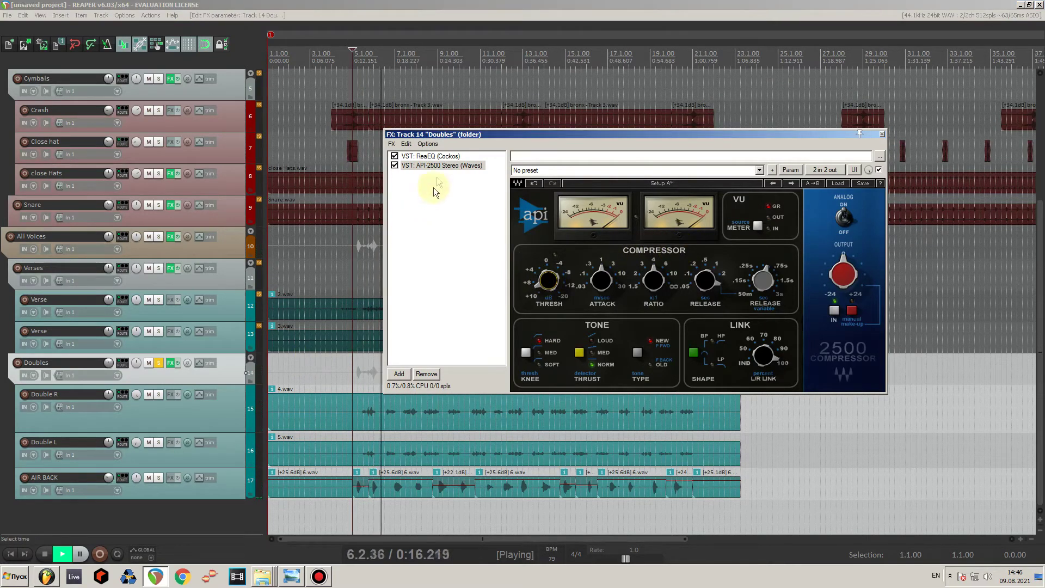
# In the Doubles folder's ReaEQ, lower the low-shelf cut to about 213.8 Hz and soften the high-shelf cut.
pyautogui.click(430, 156)
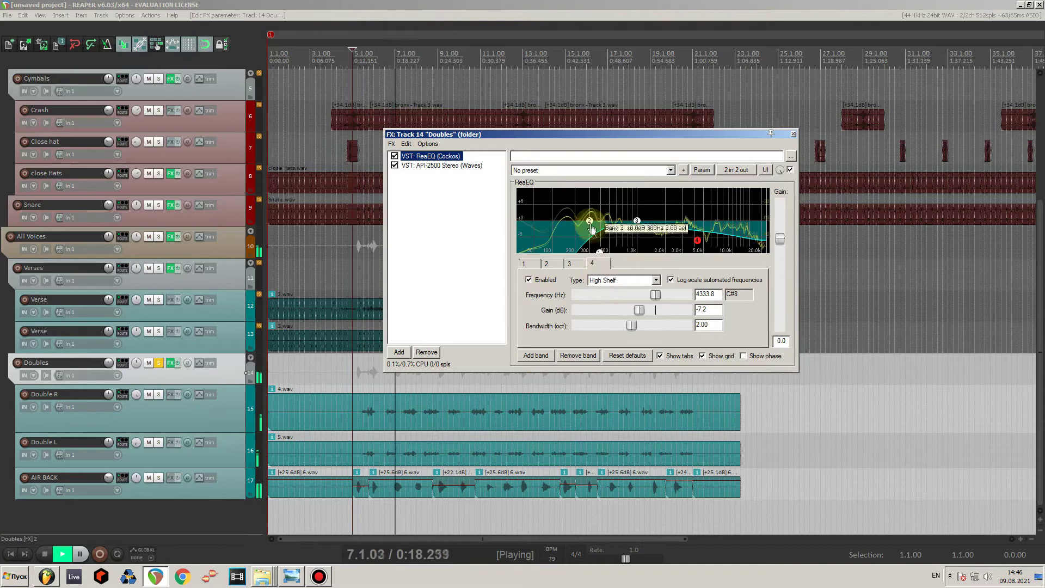
pyautogui.moveTo(600, 253); pyautogui.dragTo(576, 265)
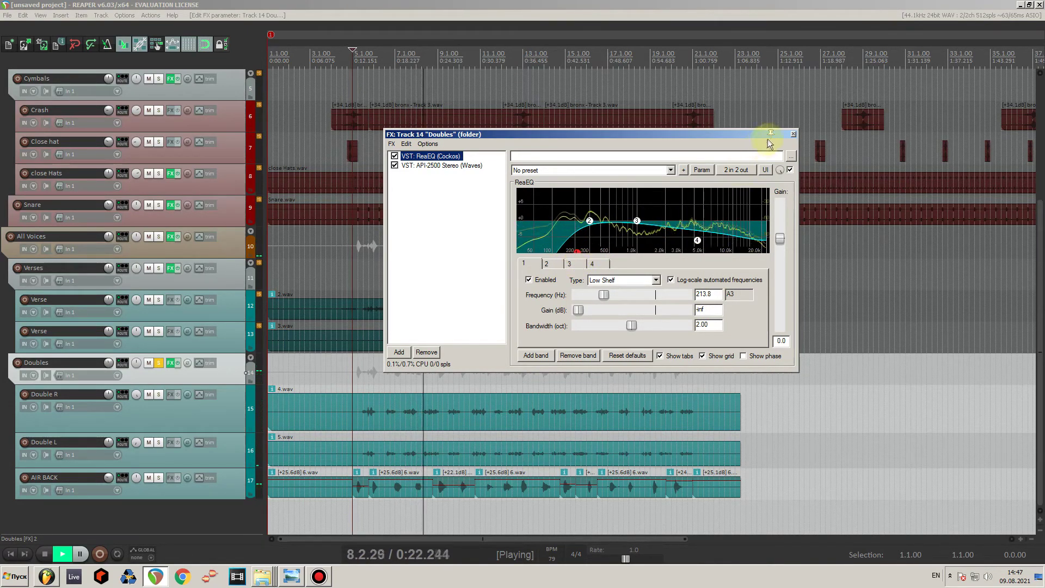
pyautogui.moveTo(698, 240); pyautogui.dragTo(700, 233)
# Set the Doubles API-2500's threshold to about -7.5, unsolo the folder, and fine-tune the threshold and make-up settings against the full mix.
pyautogui.click(463, 165)
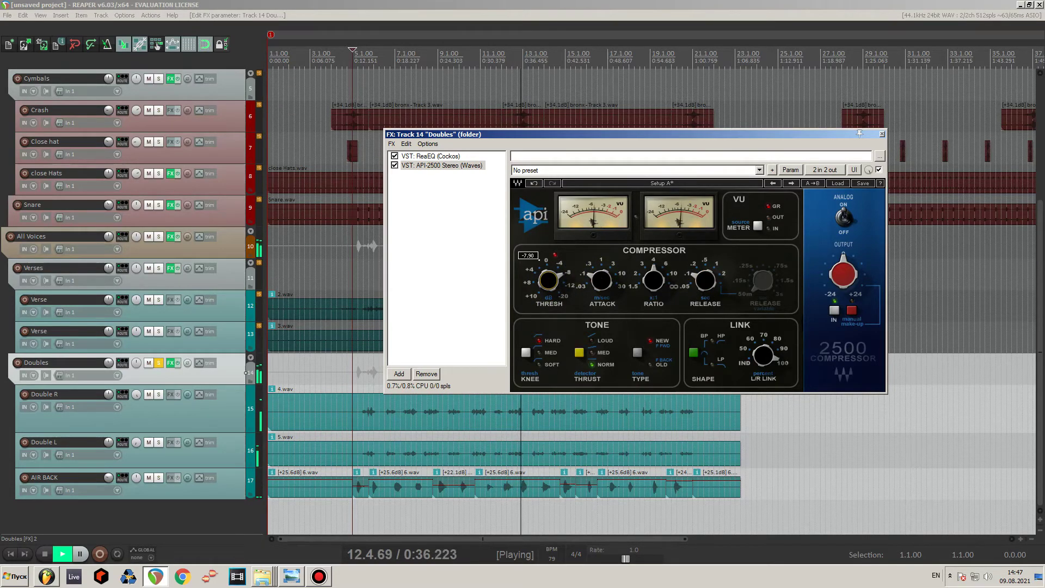
pyautogui.click(159, 363)
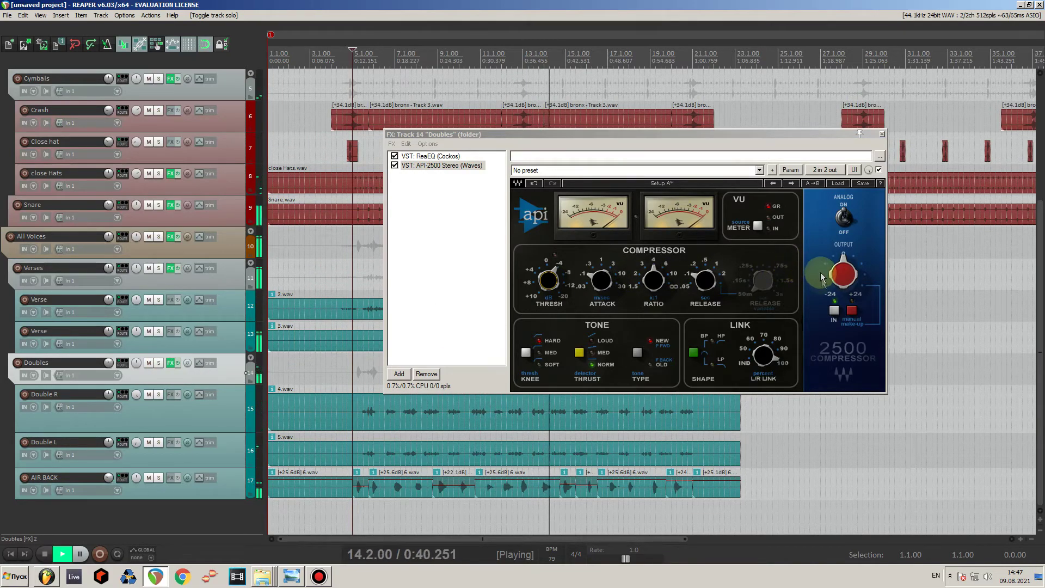
pyautogui.click(853, 311)
pyautogui.moveTo(844, 276); pyautogui.dragTo(843, 274)
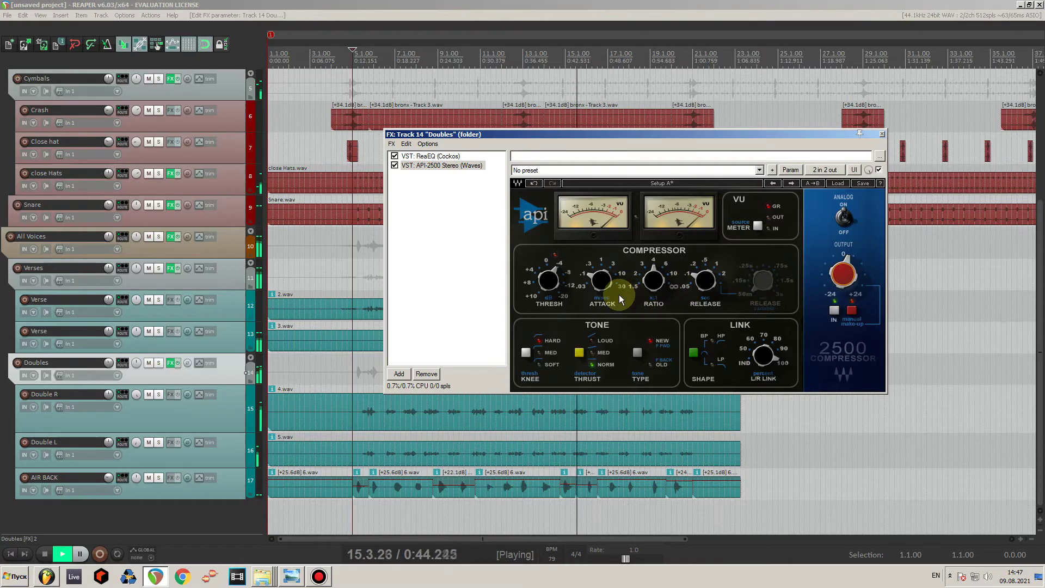
pyautogui.click(548, 282)
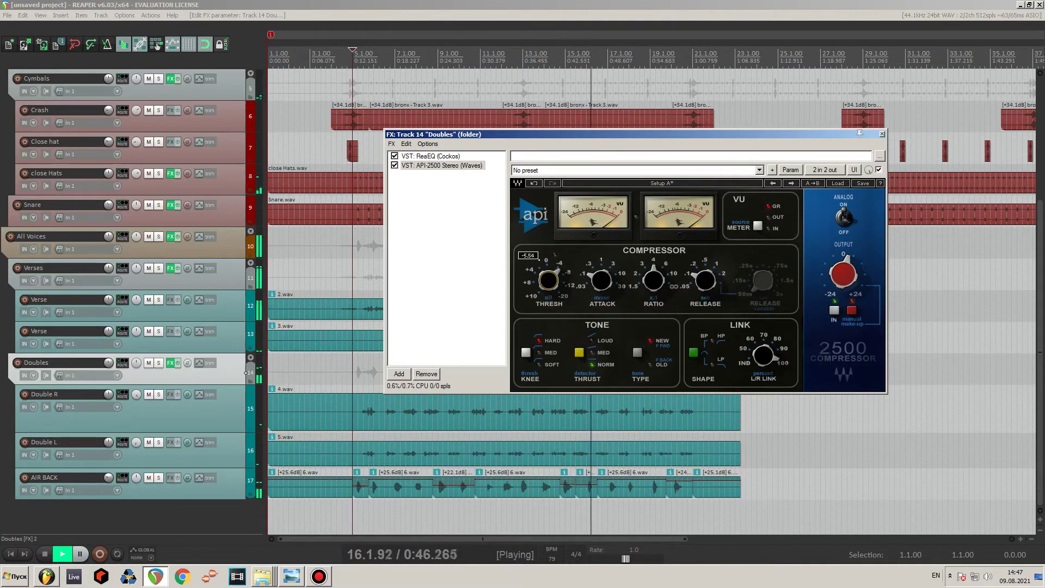
pyautogui.click(558, 282)
pyautogui.moveTo(558, 282); pyautogui.dragTo(814, 233)
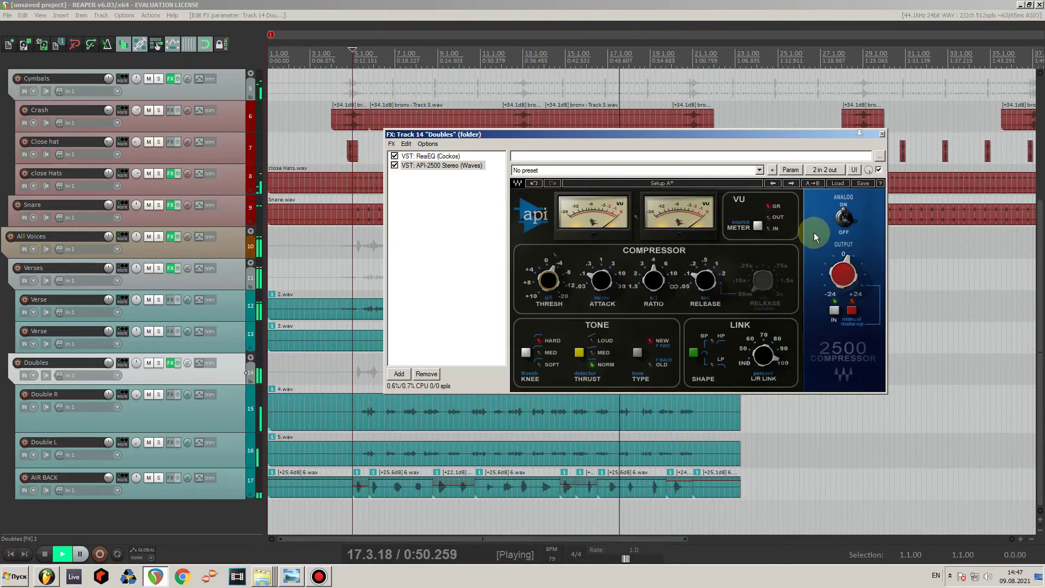
# Raise the Doubles API-2500's output to about 9.6 and replay from bar 5 to fine-tune it.
pyautogui.click(845, 274)
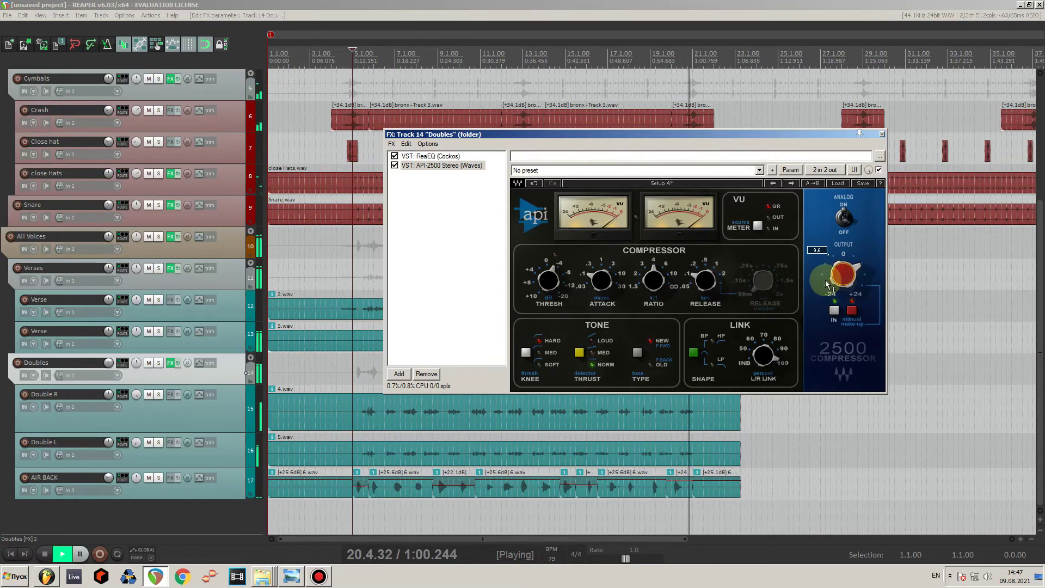
pyautogui.press('space')
pyautogui.press('space')
pyautogui.click(778, 275)
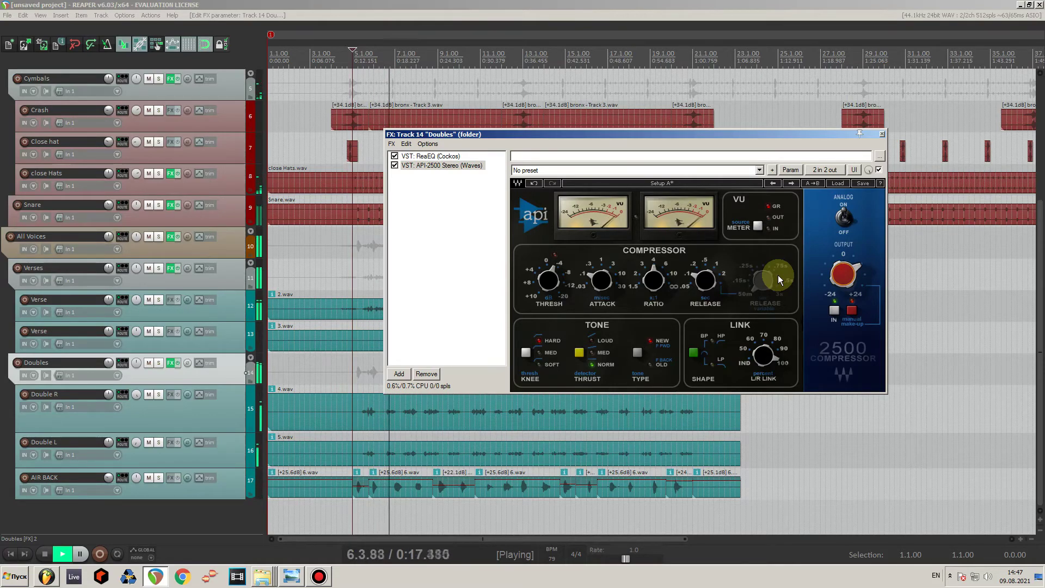
pyautogui.click(852, 273)
pyautogui.moveTo(852, 272); pyautogui.dragTo(833, 272)
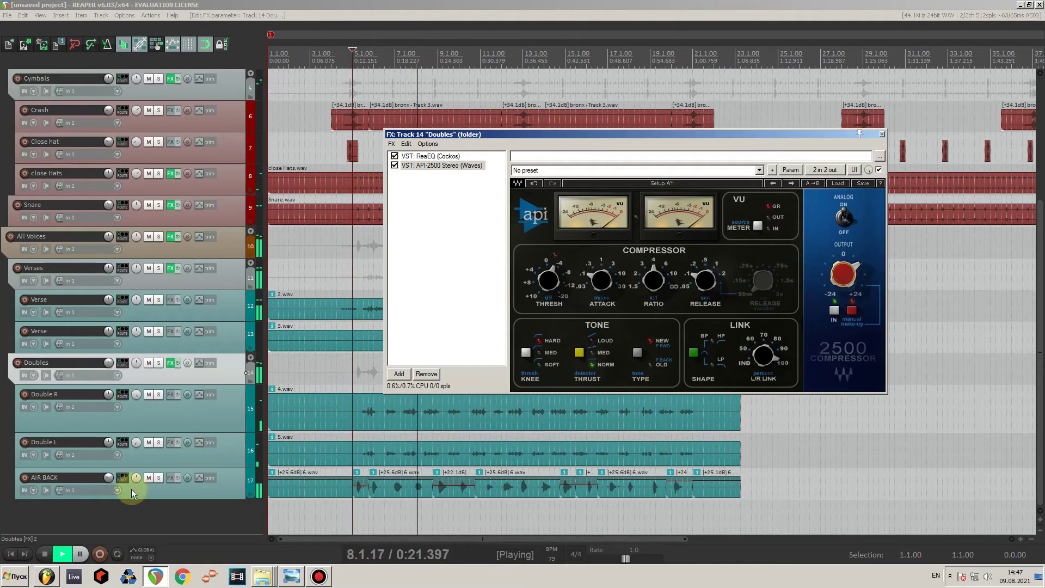
# Adjust the AIR BACK track's pan during playback, and reposition the Doubles effects window with playback stopped.
pyautogui.click(162, 492)
pyautogui.moveTo(136, 478); pyautogui.dragTo(140, 468)
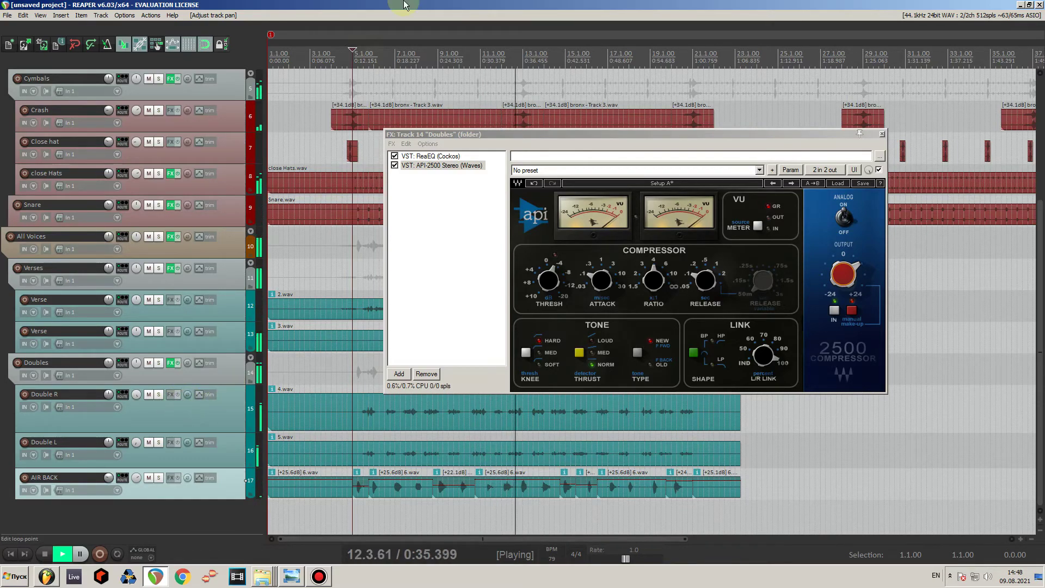
pyautogui.moveTo(426, 5)
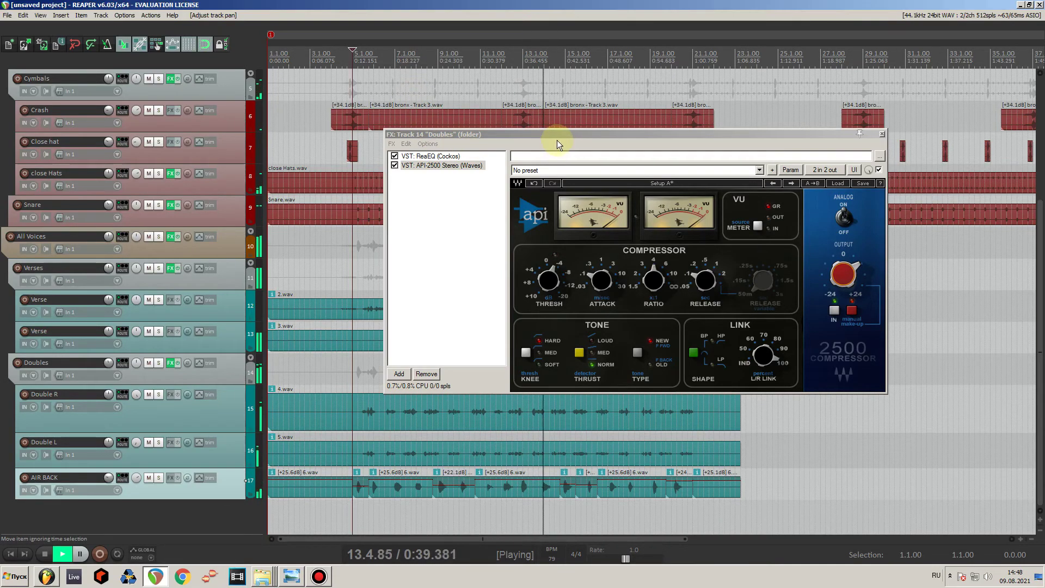
pyautogui.moveTo(557, 132); pyautogui.dragTo(619, 206)
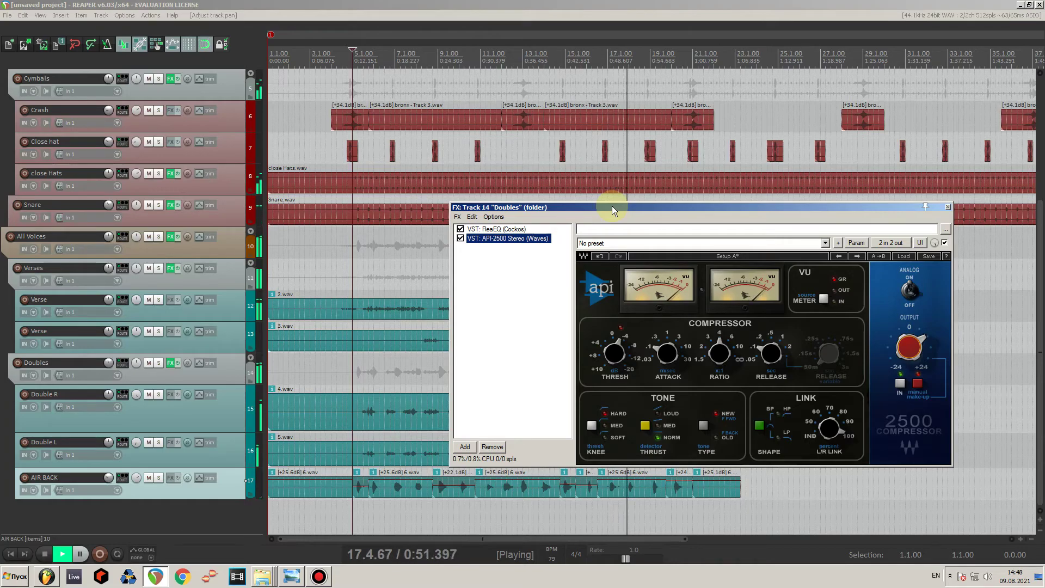
pyautogui.press('space')
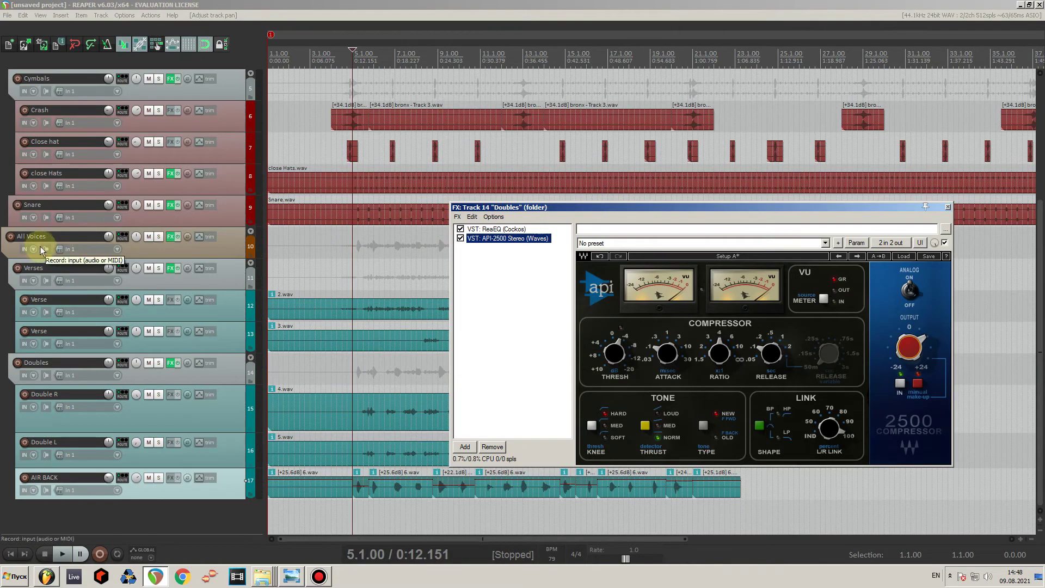
pyautogui.moveTo(655, 210); pyautogui.dragTo(581, 217)
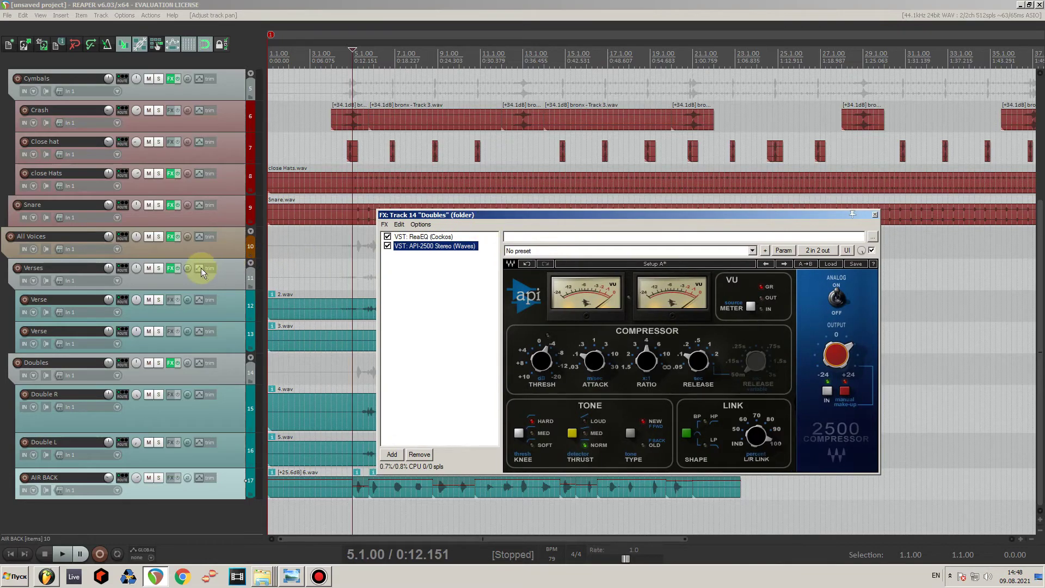
# Add the Waves H-Delay Stereo plug-in to the Verses folder and move its effects window closer to the track list.
pyautogui.click(170, 269)
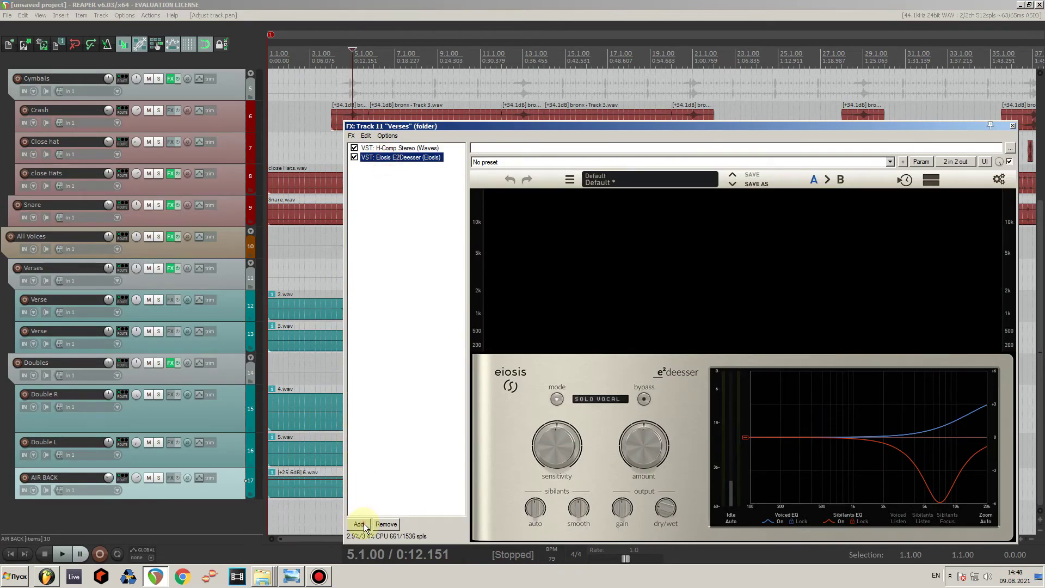
pyautogui.click(359, 525)
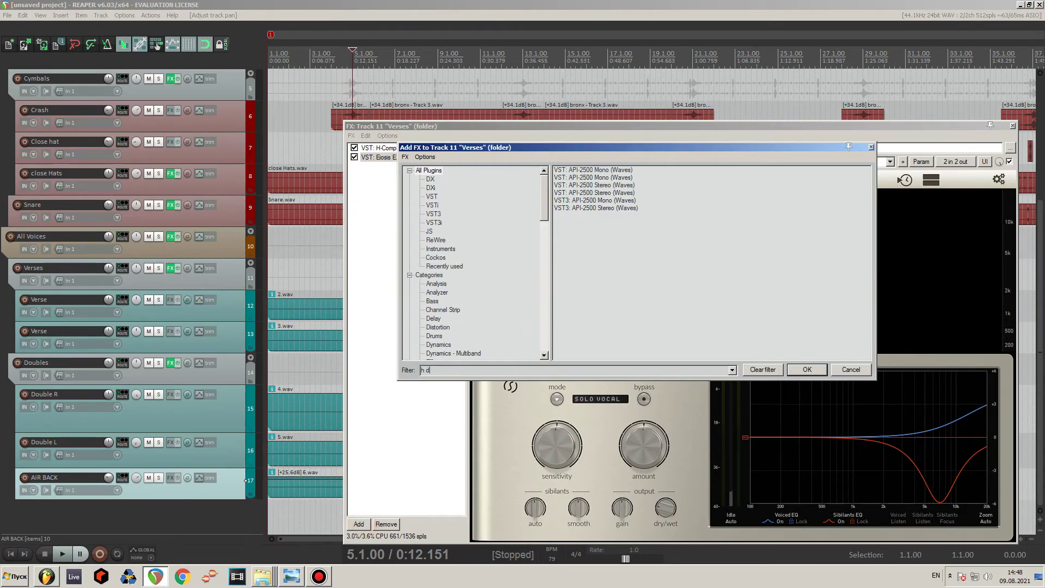
pyautogui.write('h delay')
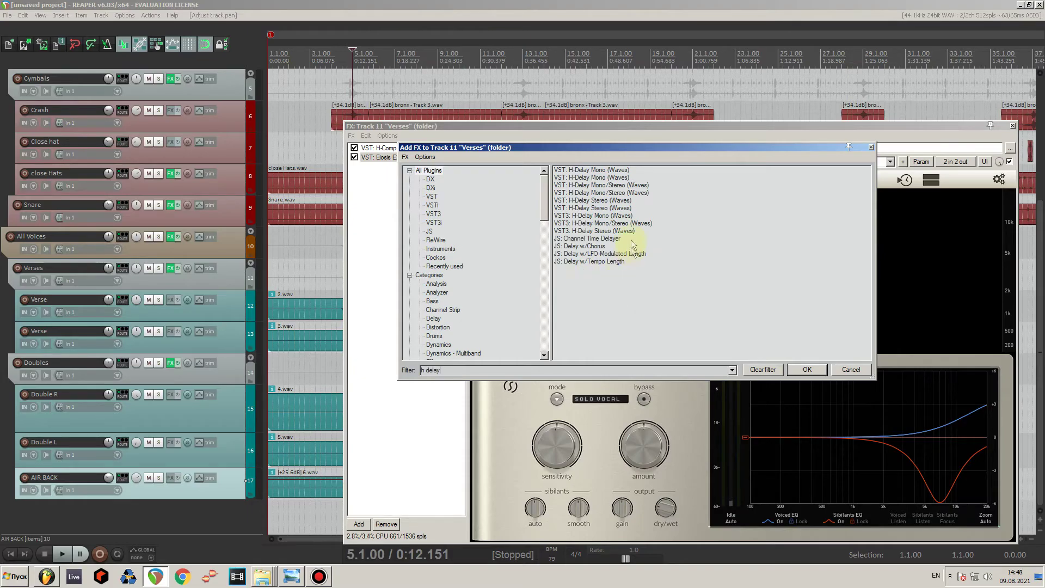
pyautogui.click(810, 371)
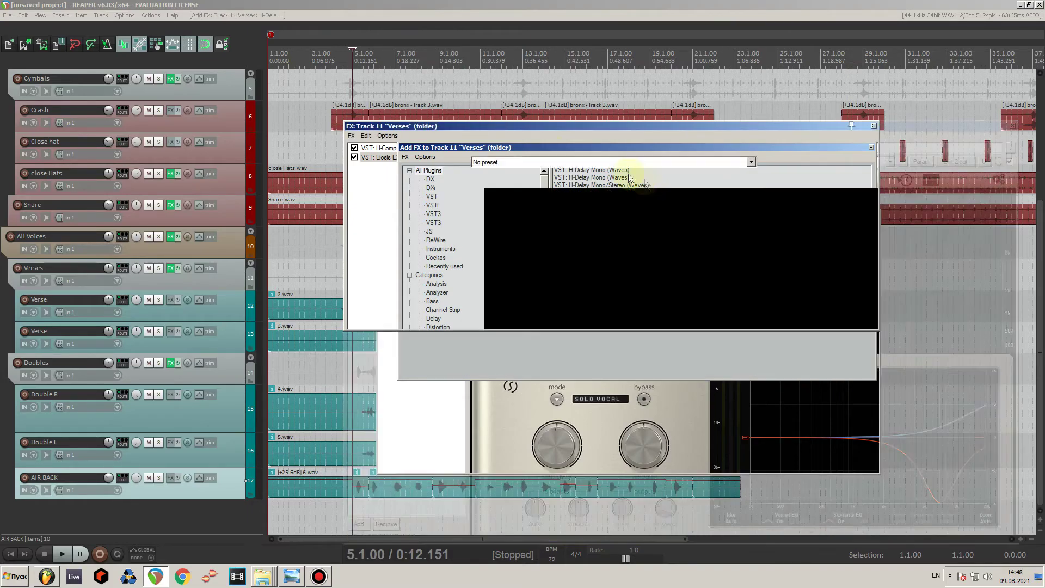
pyautogui.moveTo(550, 125); pyautogui.dragTo(483, 118)
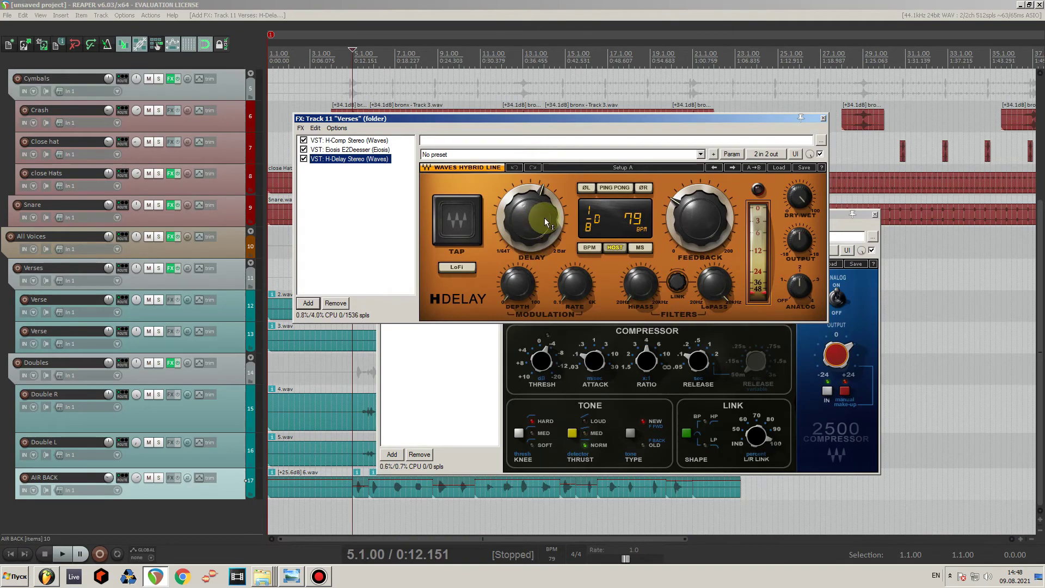
# Set the Verses H-Delay to ping-pong mode with a 10 ms delay, 0 dry/wet, and reduced feedback.
pyautogui.moveTo(806, 200); pyautogui.dragTo(806, 215)
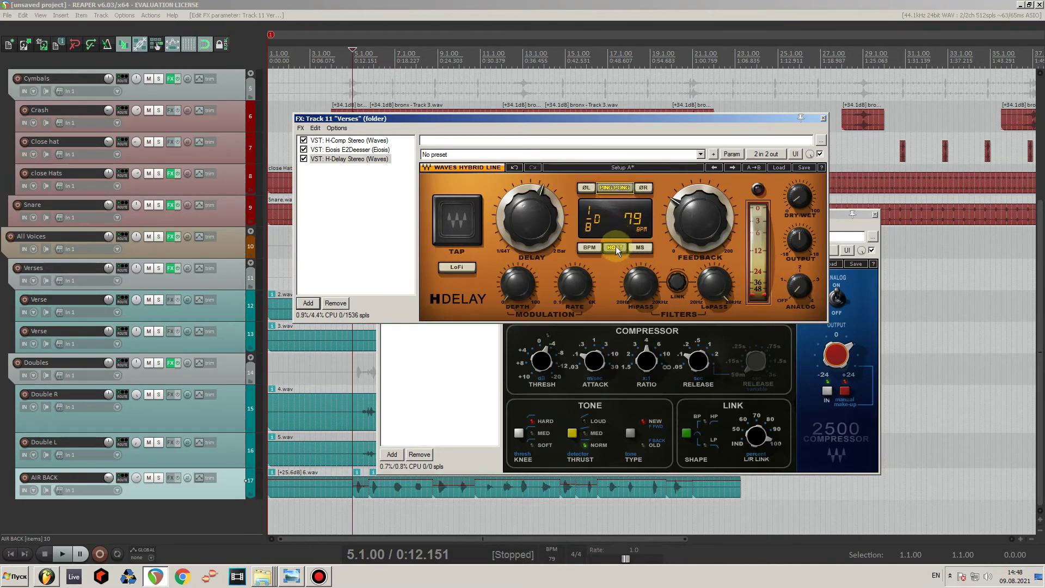
pyautogui.click(643, 248)
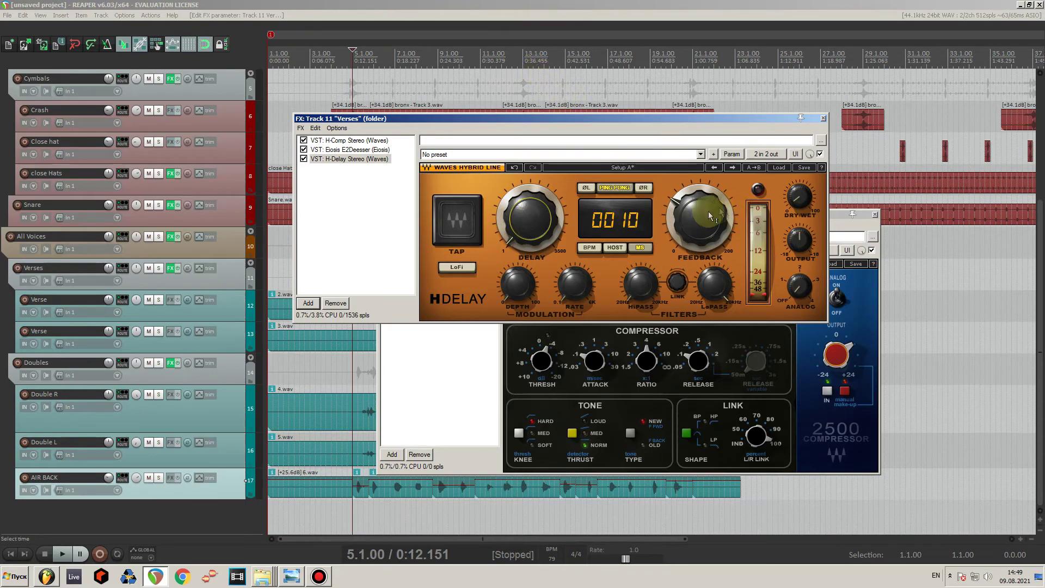
pyautogui.moveTo(708, 213)
pyautogui.mouseDown()
pyautogui.moveTo(707, 240)
pyautogui.moveTo(703, 224)
pyautogui.mouseUp()
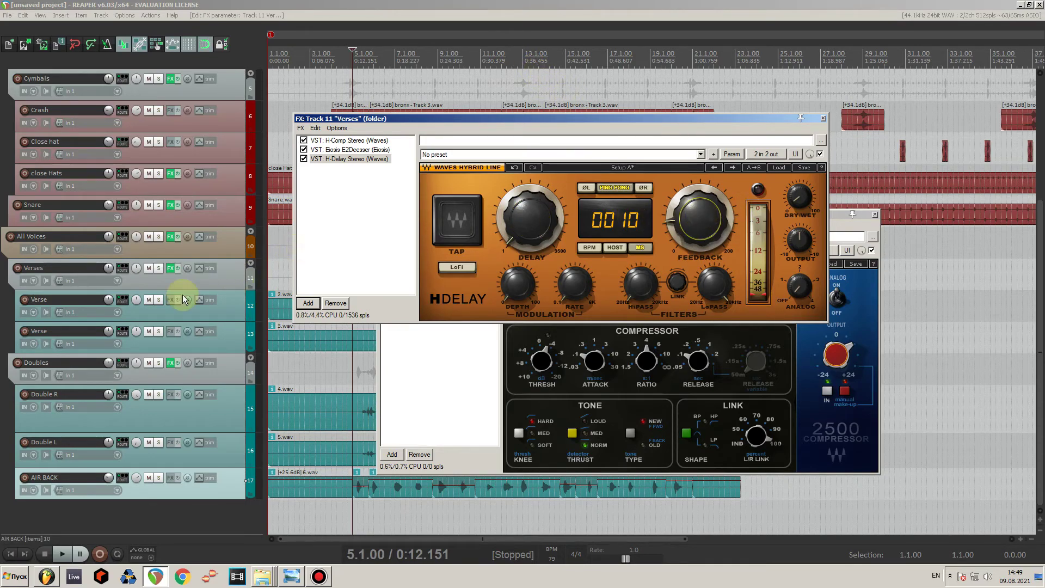
# Play the Verses folder soloed, set the H-Delay feedback to 15, and raise its dry/wet mix slightly.
pyautogui.click(157, 268)
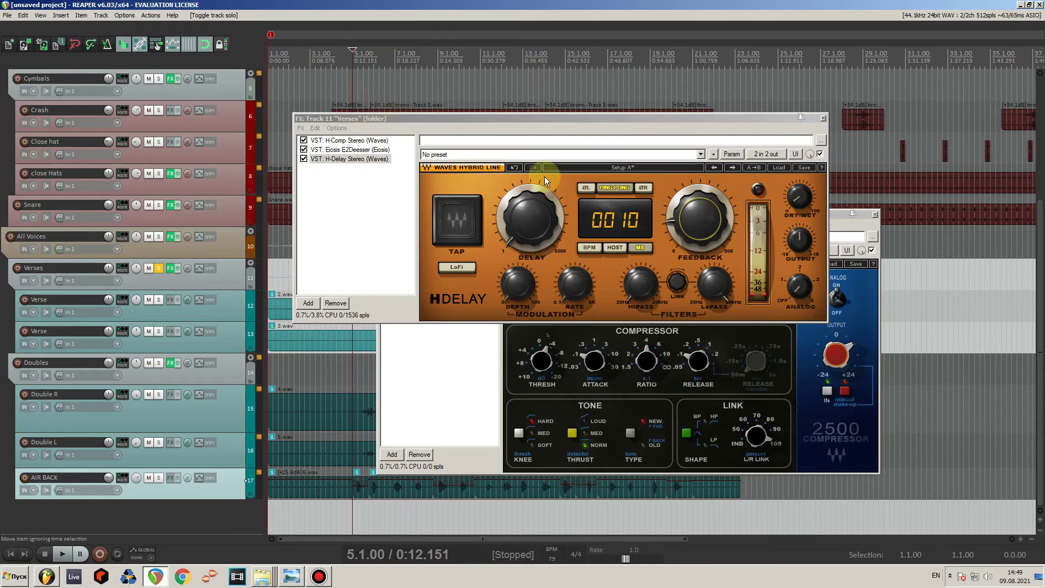
pyautogui.press('space')
pyautogui.click(799, 197)
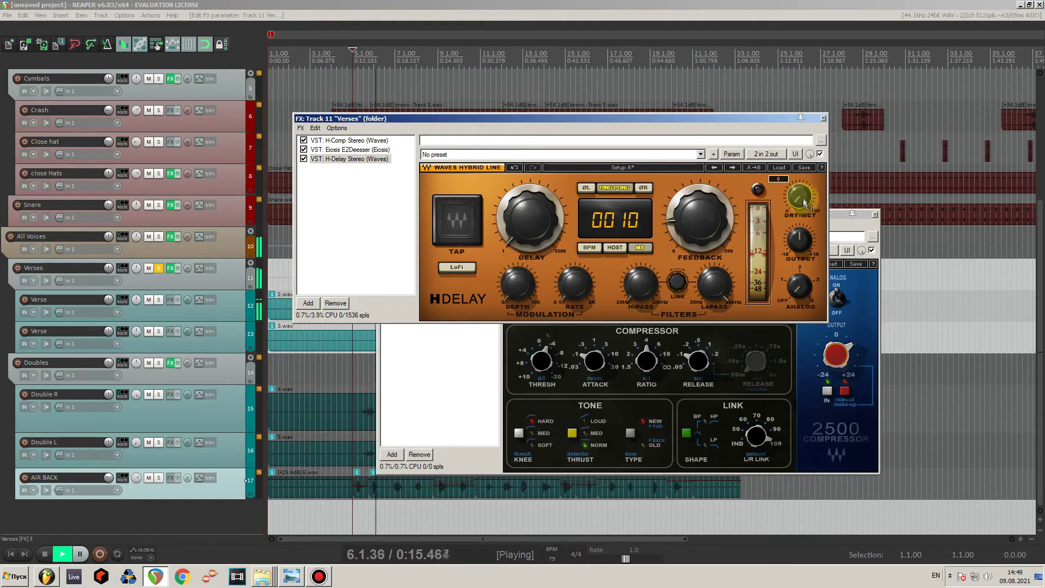
pyautogui.moveTo(802, 198)
pyautogui.mouseDown()
pyautogui.moveTo(801, 231)
pyautogui.moveTo(800, 194)
pyautogui.mouseUp()
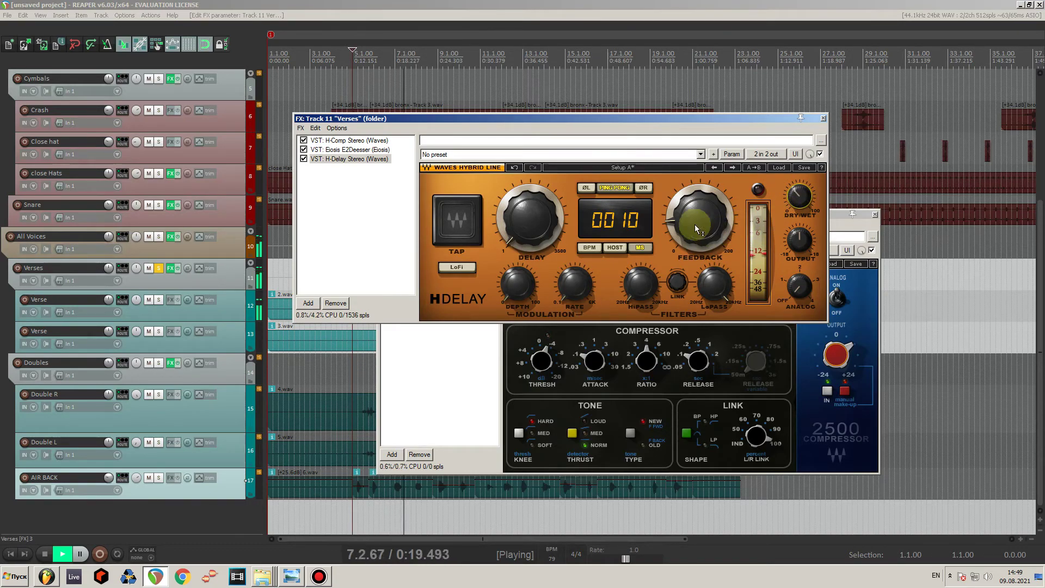
pyautogui.moveTo(695, 225); pyautogui.dragTo(687, 233)
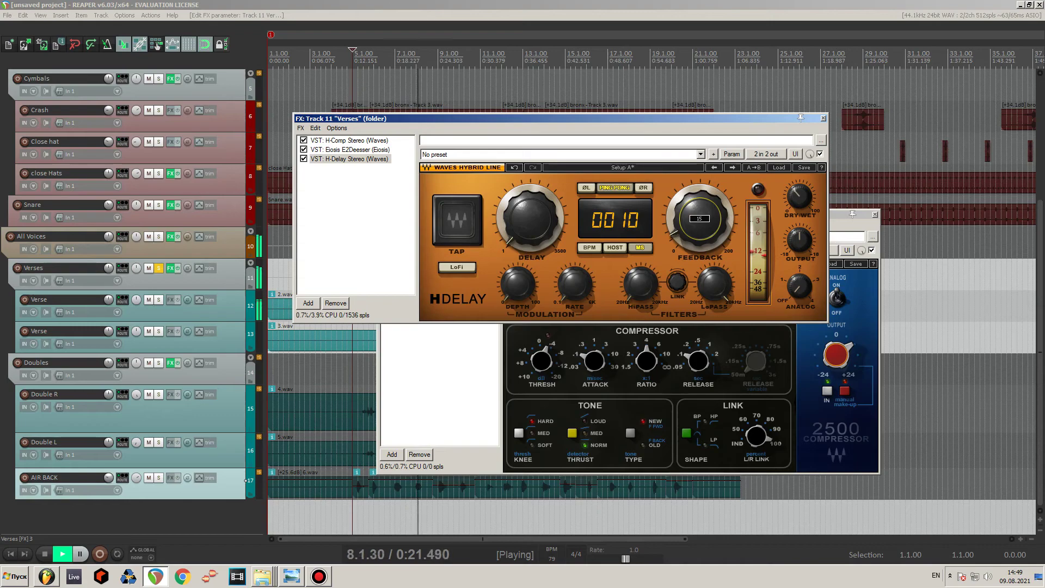
pyautogui.moveTo(800, 198)
pyautogui.mouseDown()
pyautogui.moveTo(810, 207)
pyautogui.moveTo(805, 190)
pyautogui.mouseUp()
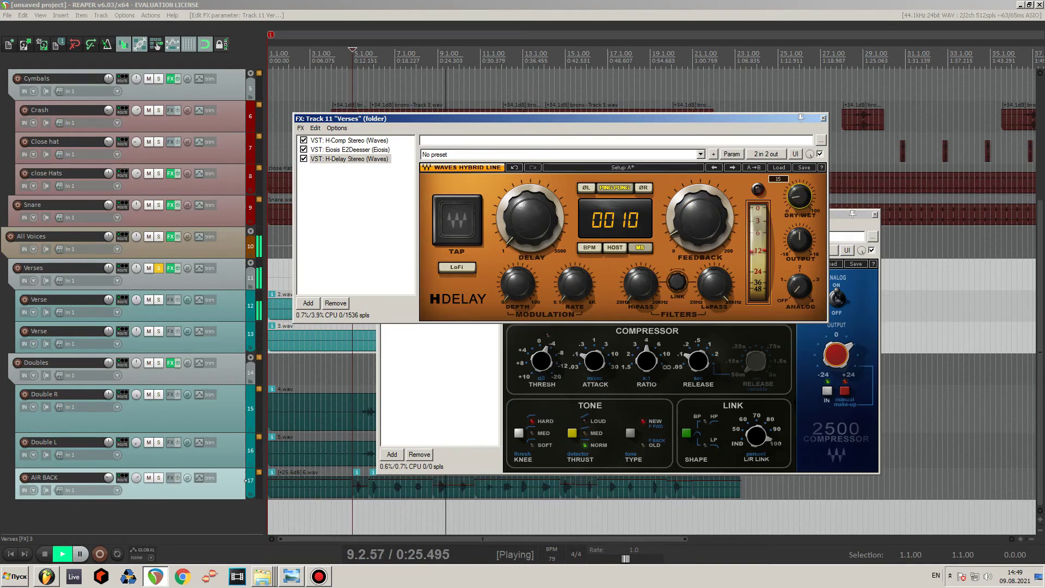
# Unsolo the Verses folder, reposition its effects window, and slightly lower the H-Delay dry/wet mix in the full mix.
pyautogui.click(158, 269)
pyautogui.moveTo(700, 117); pyautogui.dragTo(749, 139)
pyautogui.moveTo(851, 218); pyautogui.dragTo(852, 228)
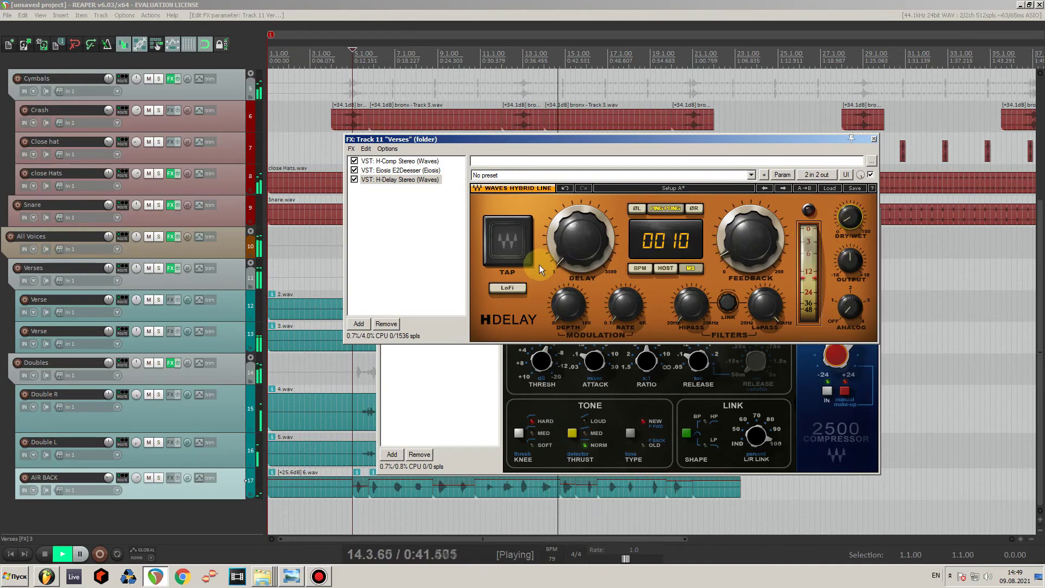
# Listen to the full mix with the Verses delay, shift its effects window slightly lower, and stop playback.
pyautogui.moveTo(515, 138); pyautogui.dragTo(531, 149)
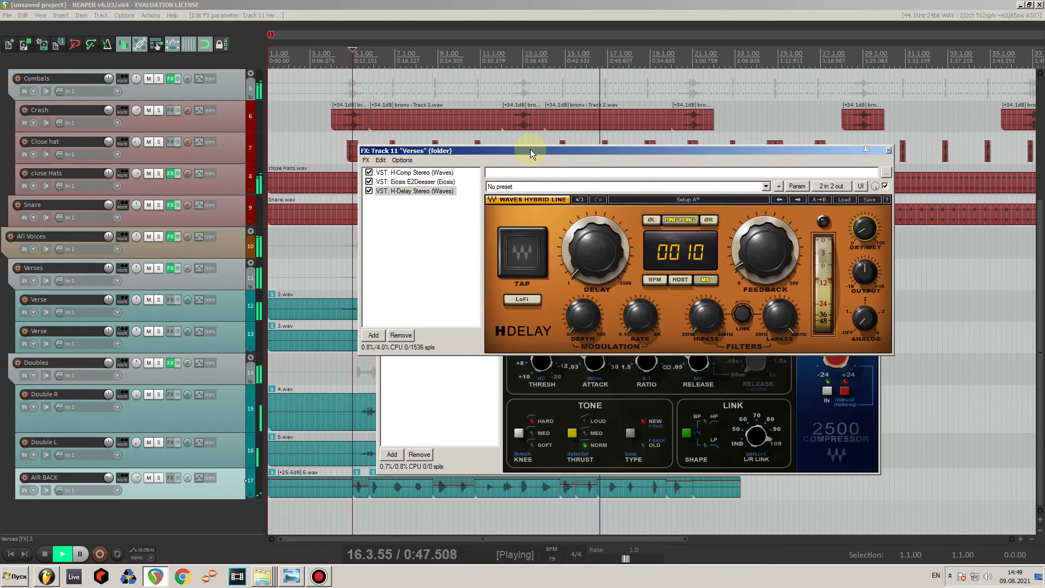
pyautogui.moveTo(530, 149); pyautogui.dragTo(525, 146)
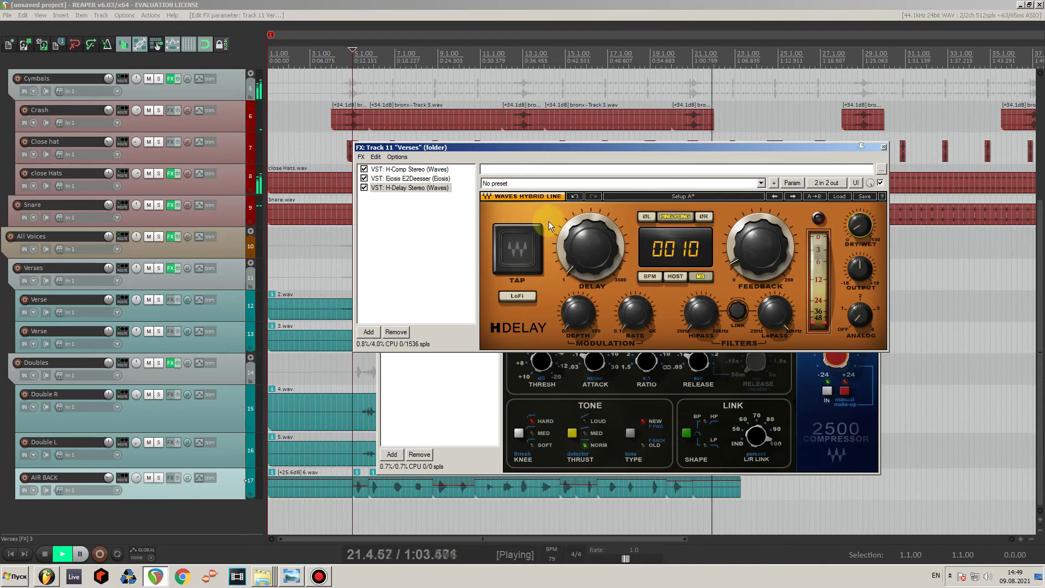
pyautogui.moveTo(605, 145); pyautogui.dragTo(584, 172)
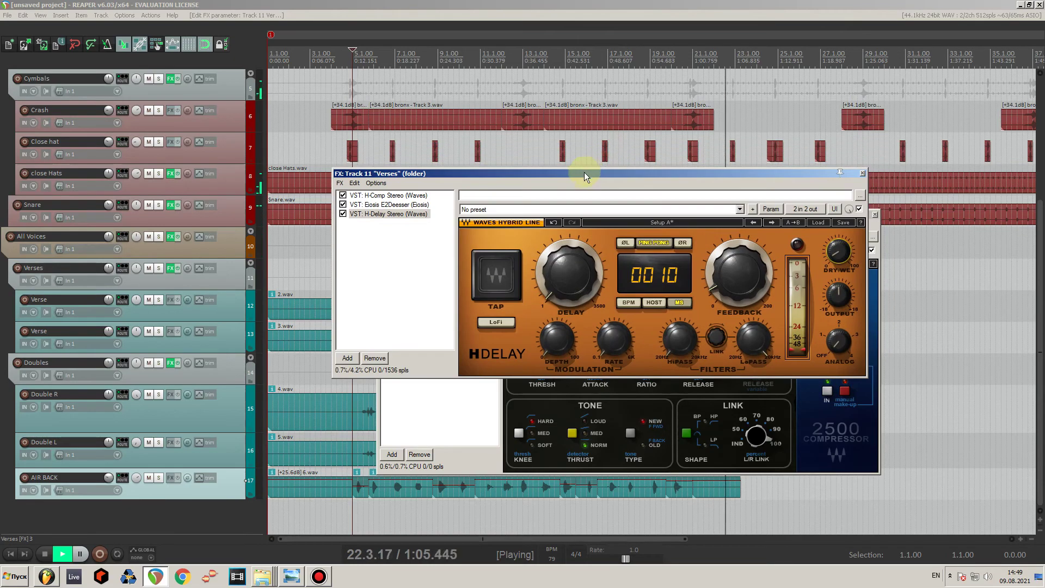
pyautogui.press('space')
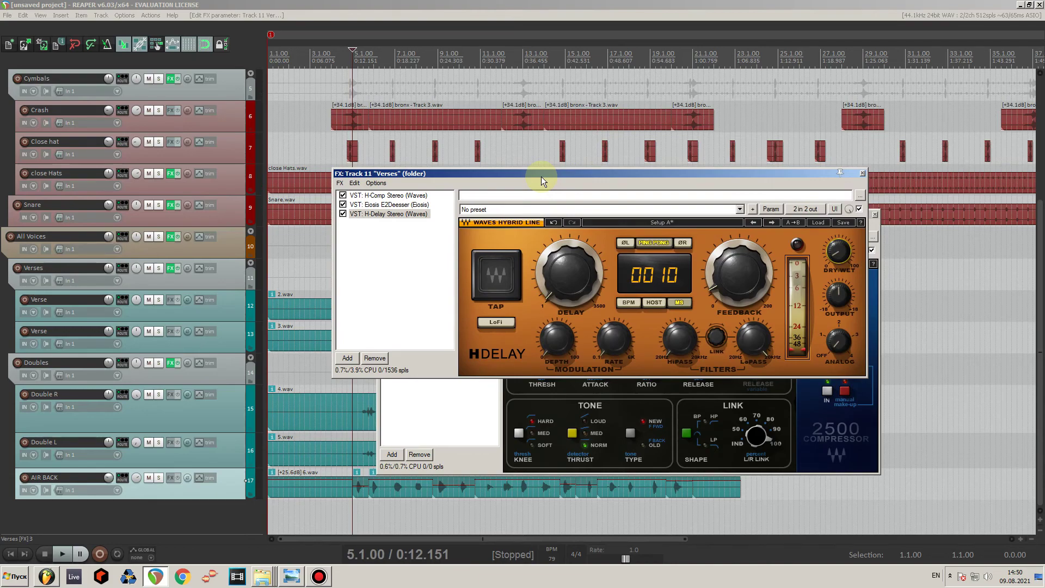
# Review the mixing plan in План.jpg in Windows Photo Viewer, and return to the REAPER project.
pyautogui.click(291, 577)
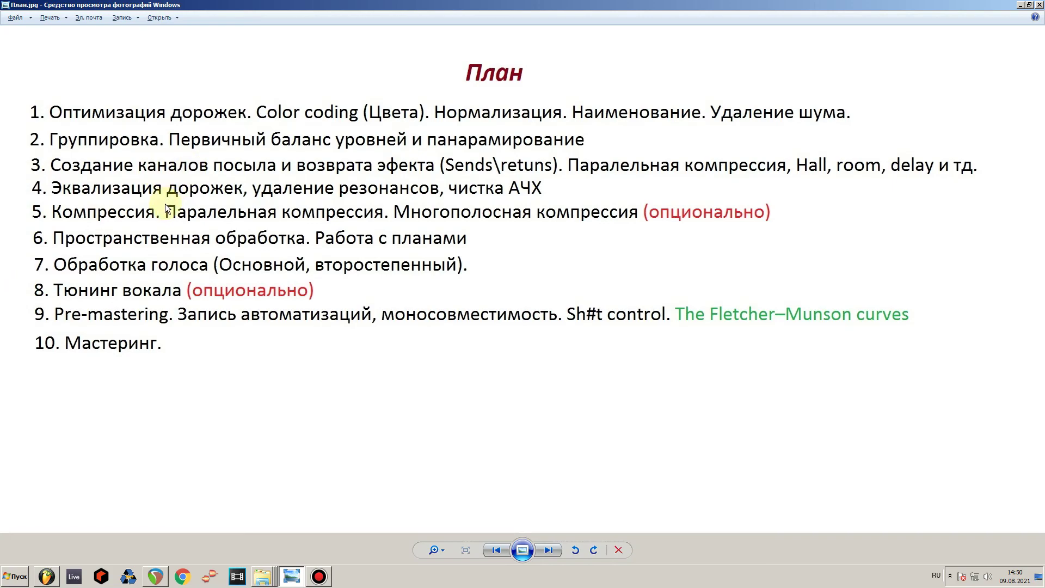
pyautogui.hotkey('alt', 'Tab')
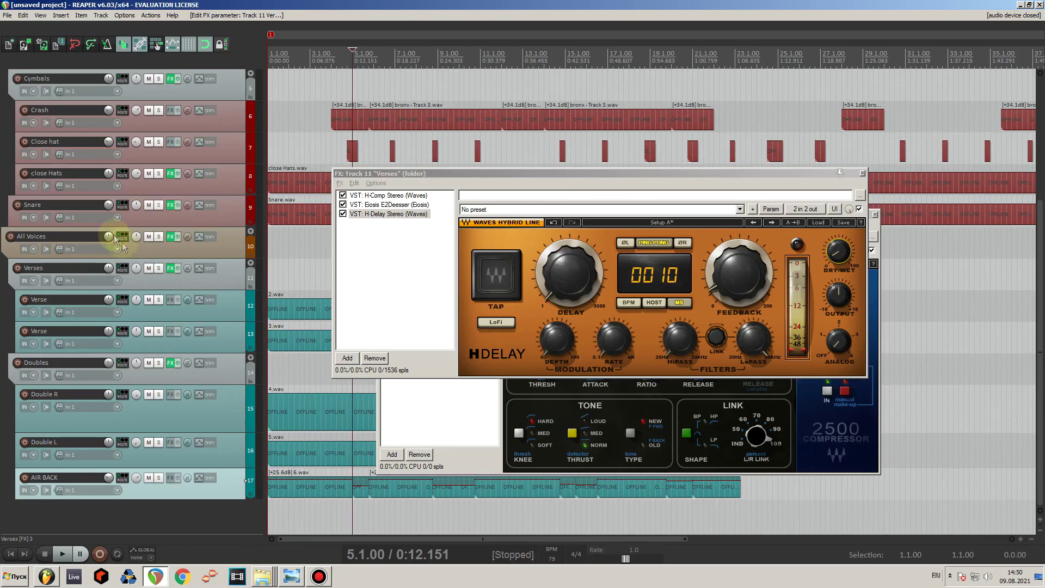